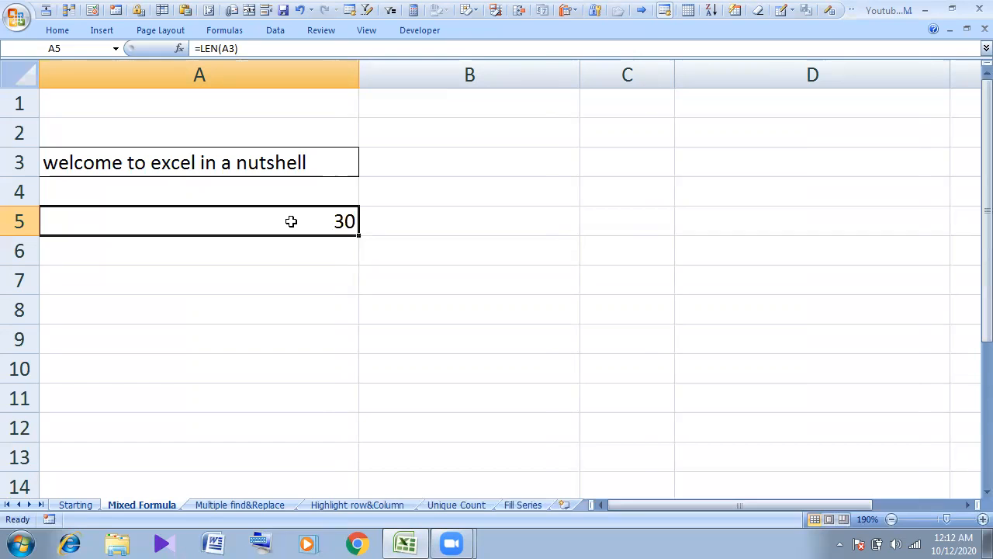
- Start a new formula in cell A5 and browse the suggested functions beginning with L
text(=)
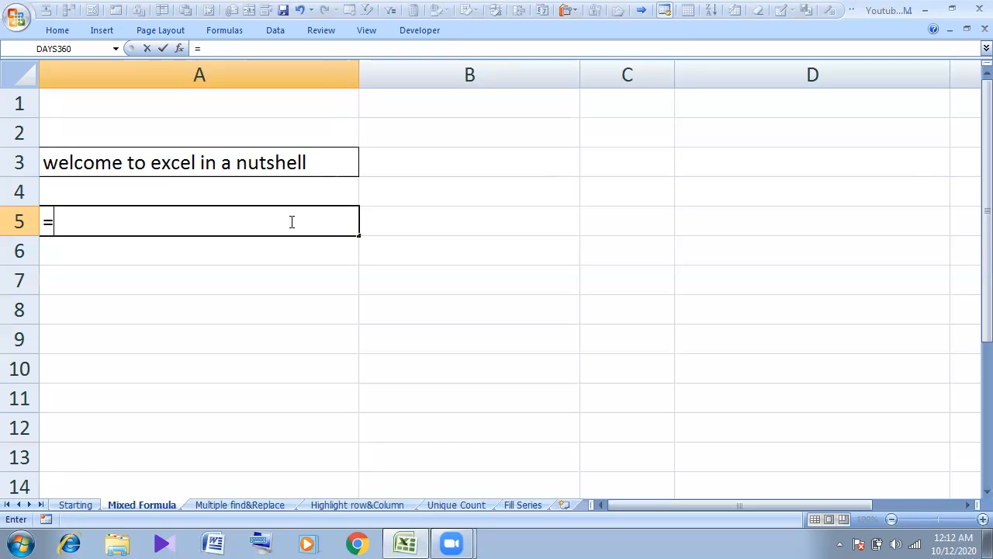
text(l)
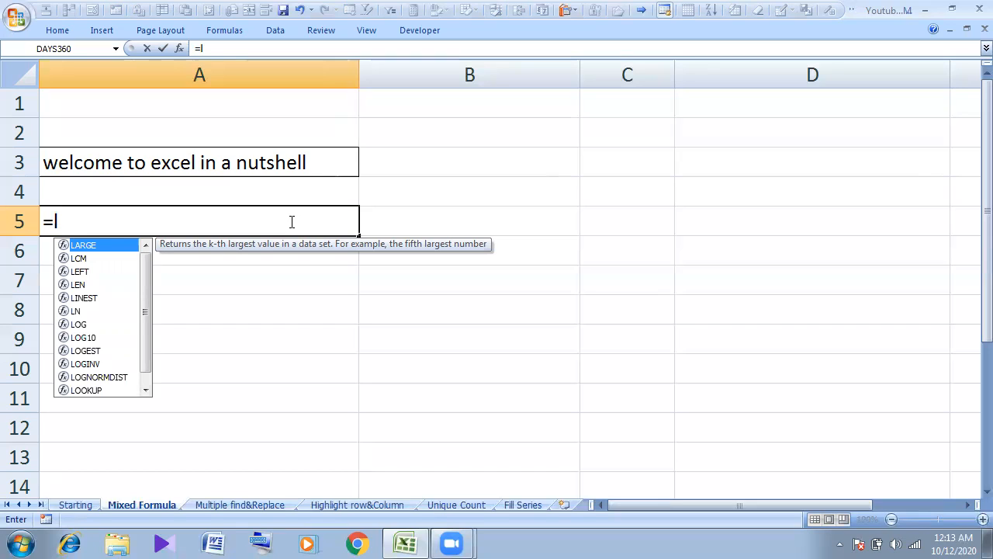
text(en)
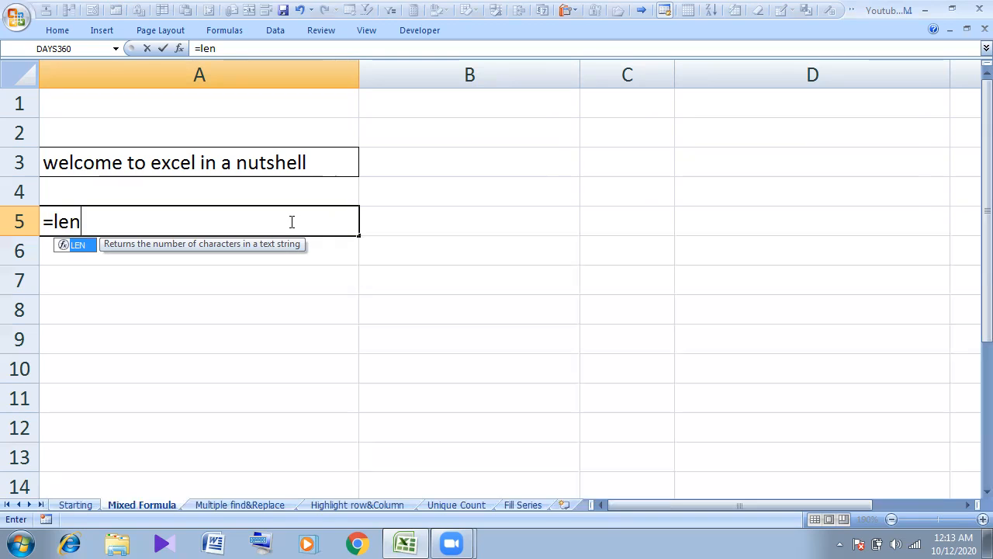
double_click(79, 245)
key(BackSpace)
key(BackSpace)
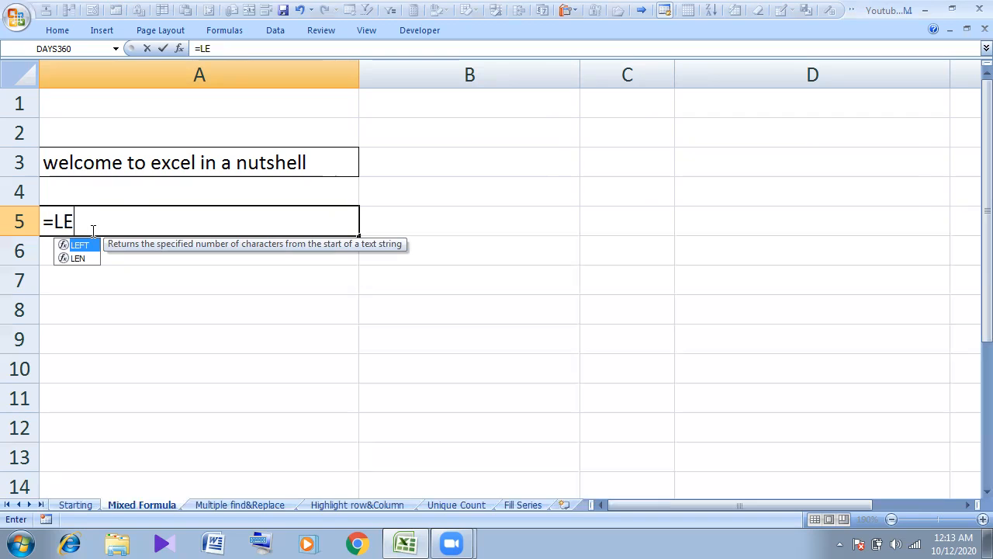
key(BackSpace)
key(Down)
key(Down)
key(Down)
key(Down)
key(Down)
key(Down)
key(Down)
key(Down)
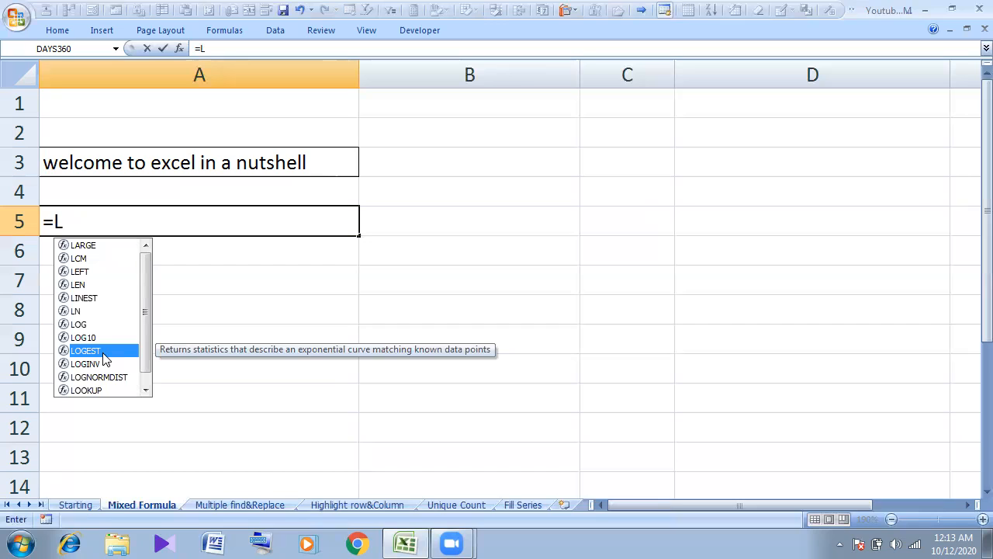
- Complete the formula in cell A5 as =LEN(A3) and briefly display the sheet's formulas instead of their values
text(e)
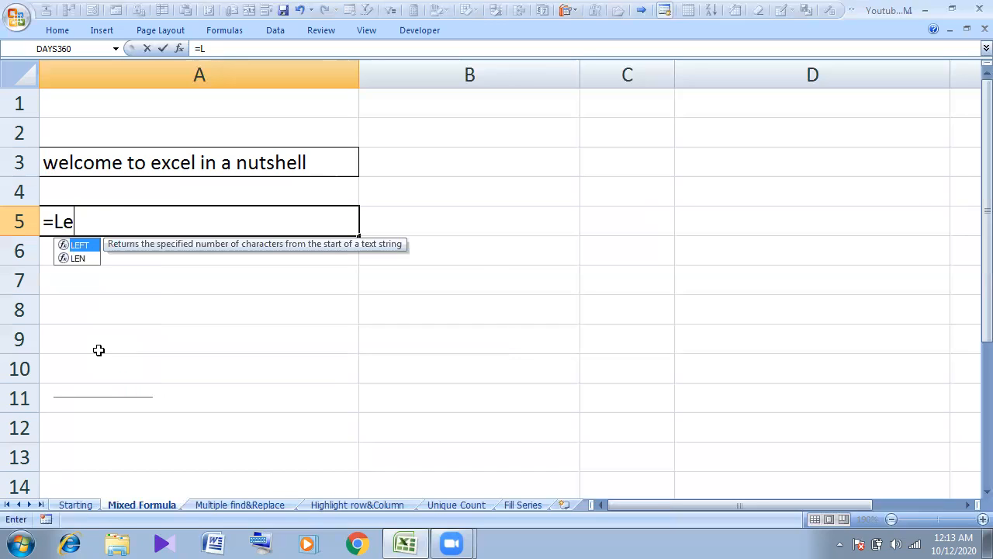
text(n()
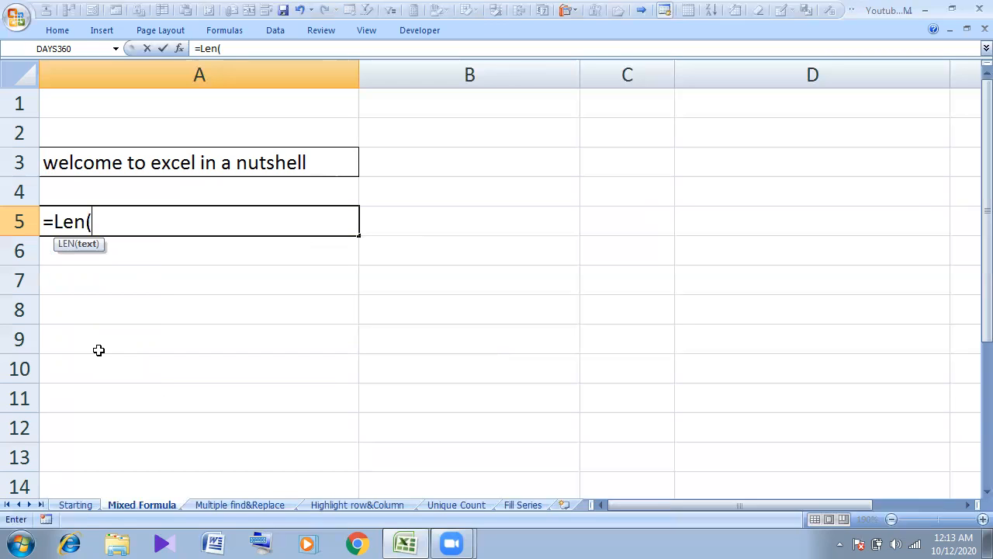
click(117, 163)
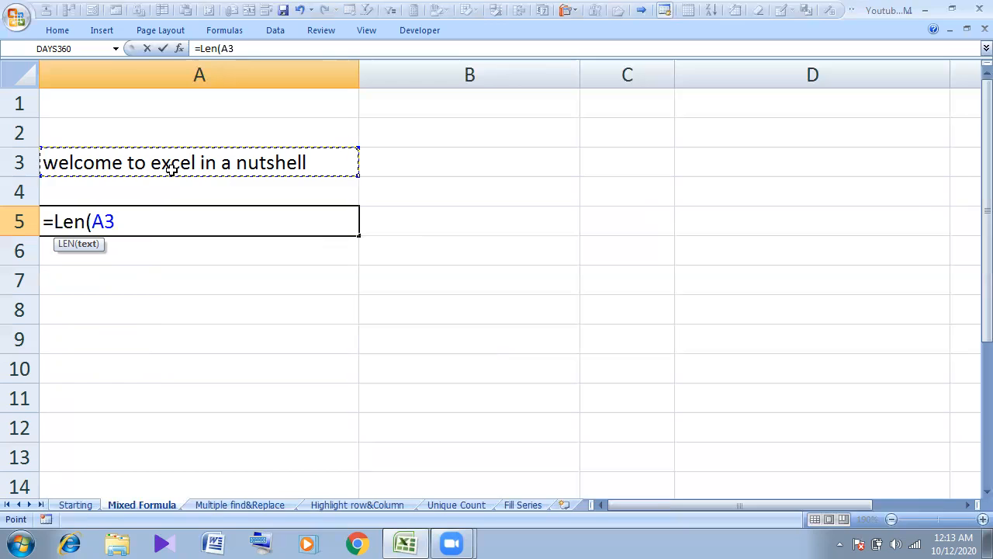
click(132, 221)
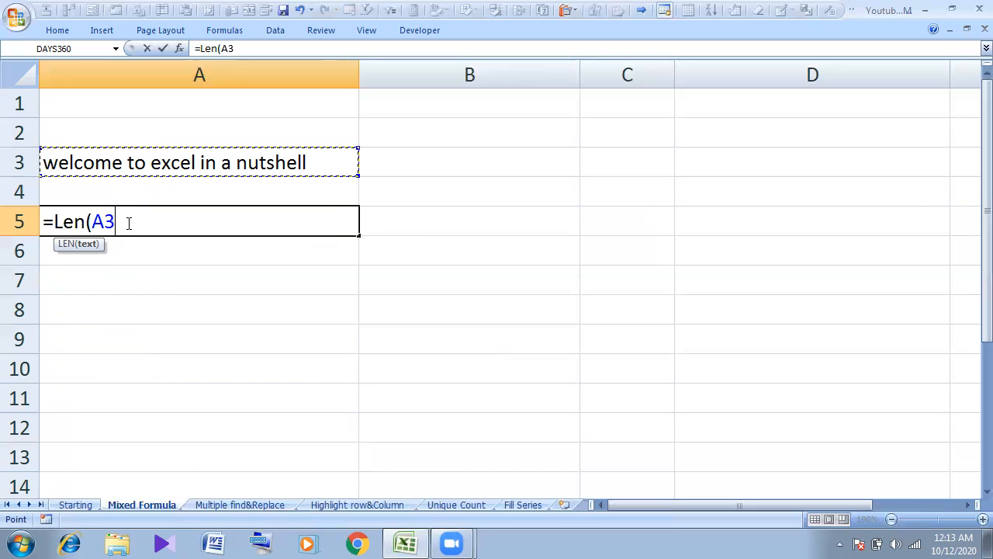
key(Return)
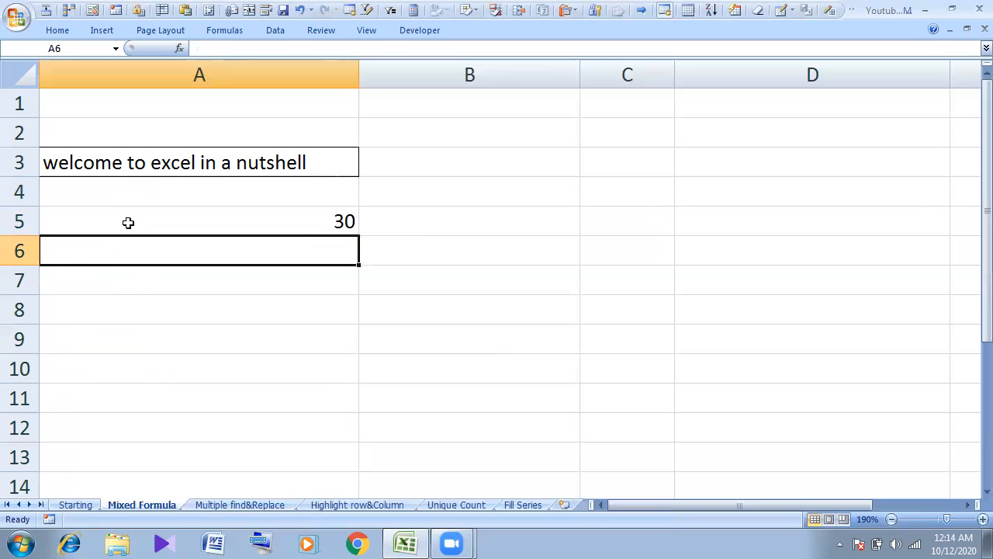
key(ctrl+grave)
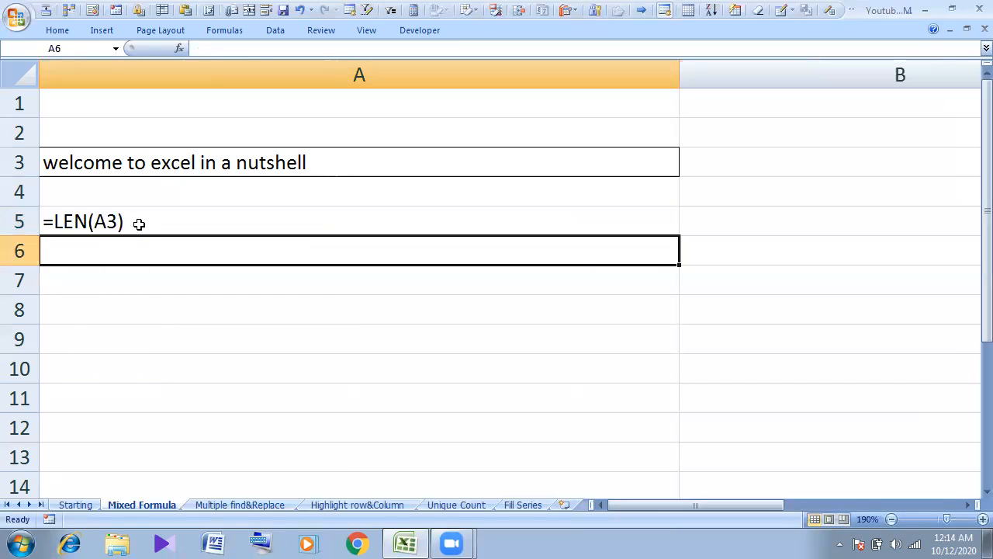
key(ctrl+grave)
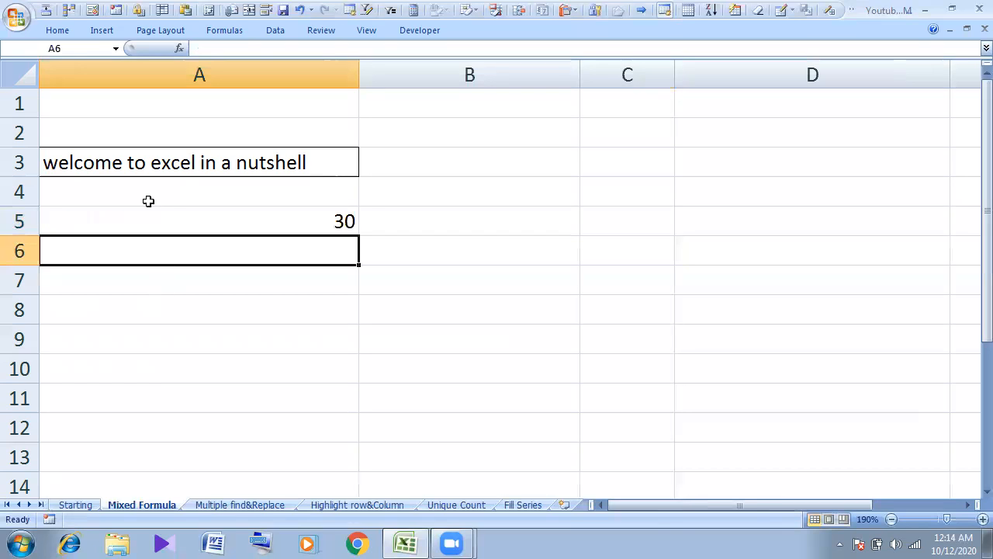
- Enter the formula =TRIM(A3) in cell A7 to strip extra spaces from the welcome text
click(137, 281)
text(=)
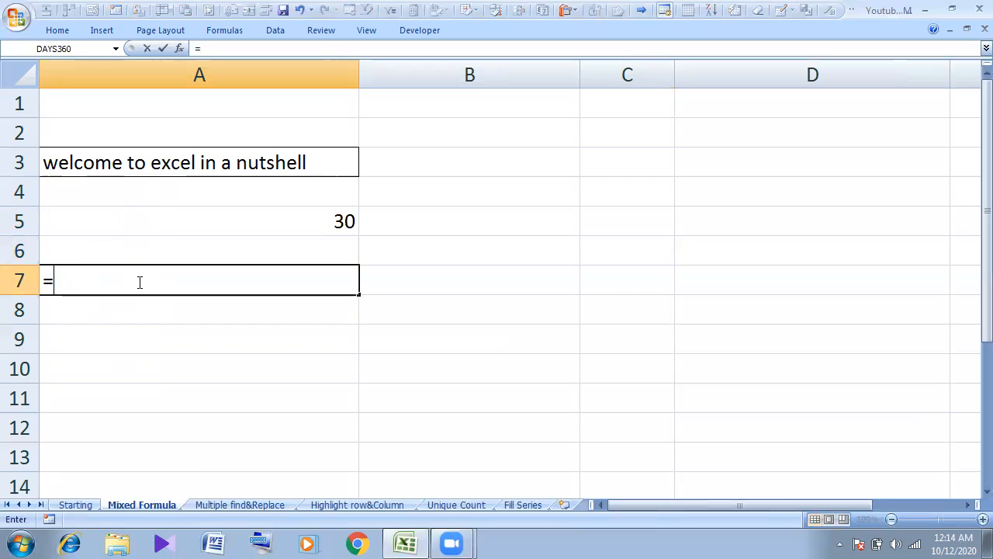
text(trim)
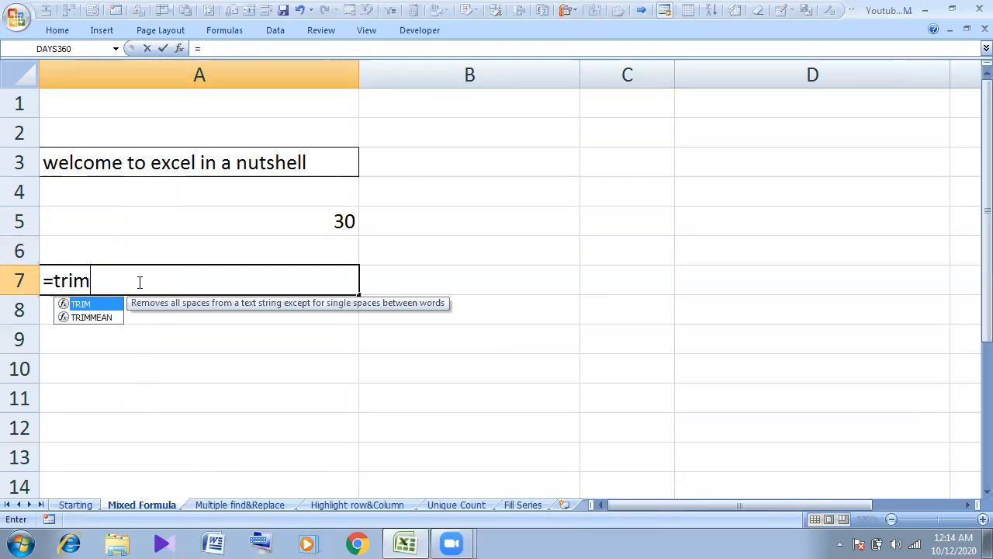
double_click(88, 305)
click(128, 160)
text())
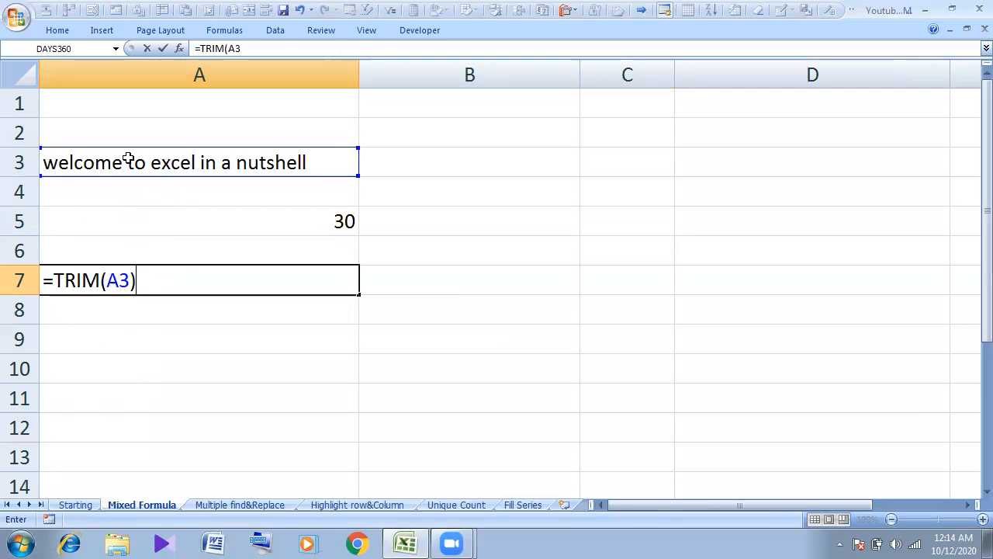
key(Return)
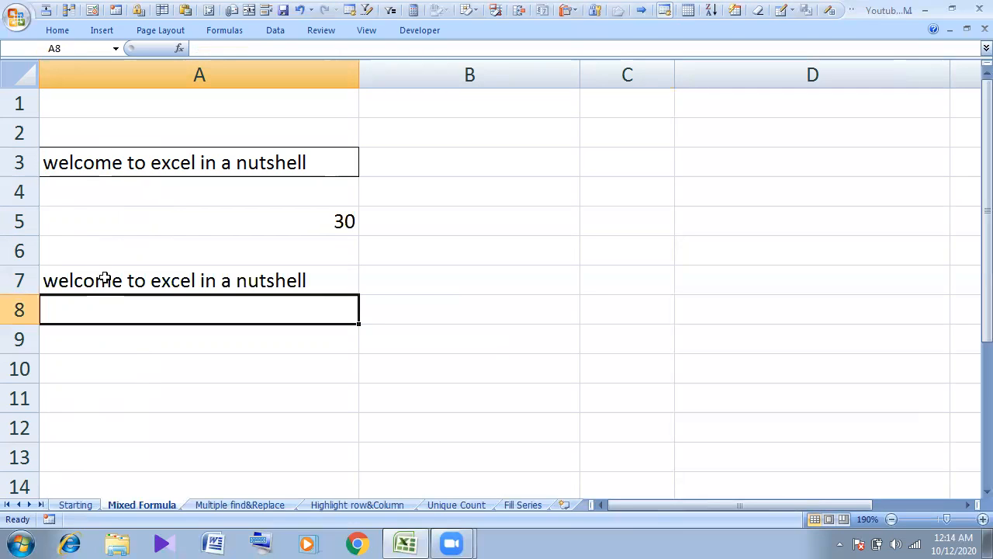
- Enter the formula =LEN(A7) in cell A9 to count the characters of the trimmed text
click(122, 332)
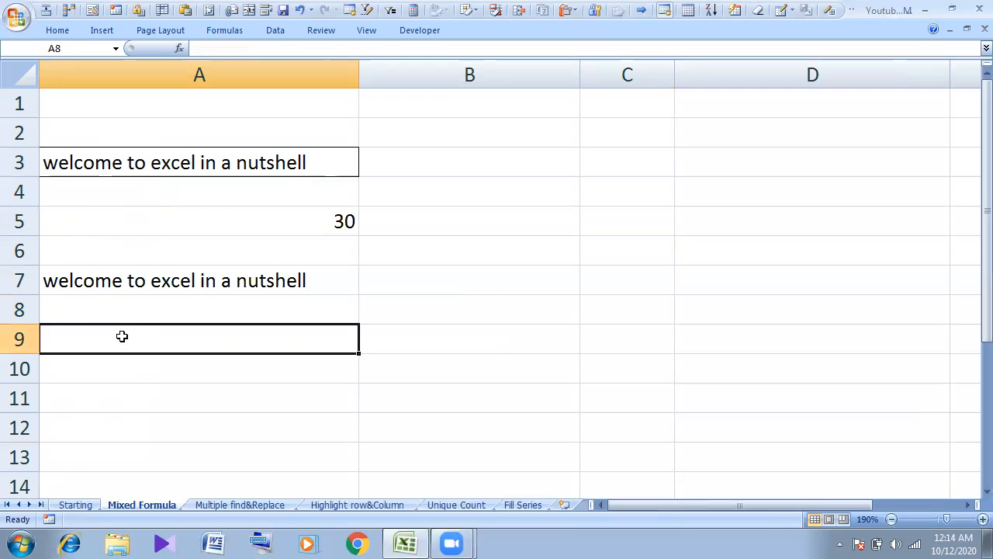
text(=len)
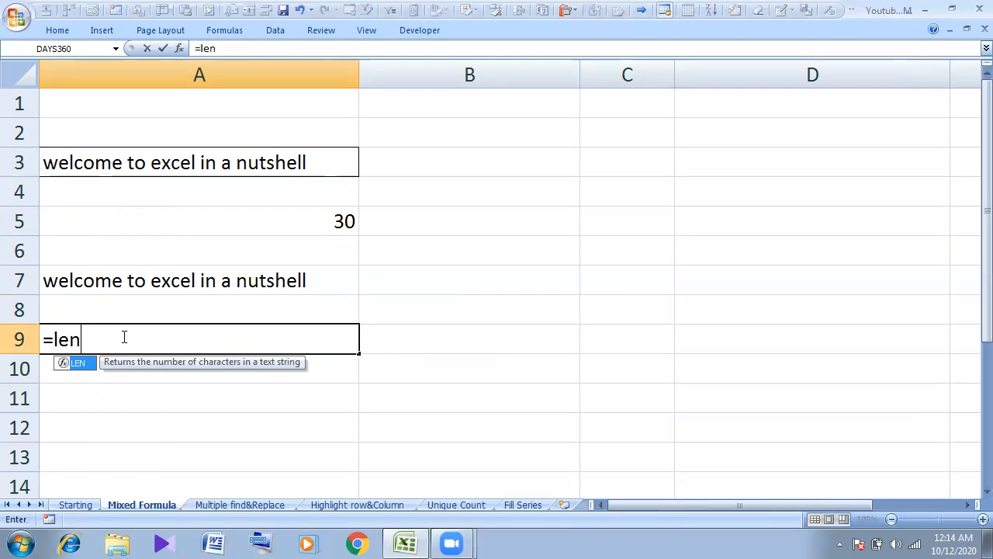
double_click(83, 365)
click(90, 284)
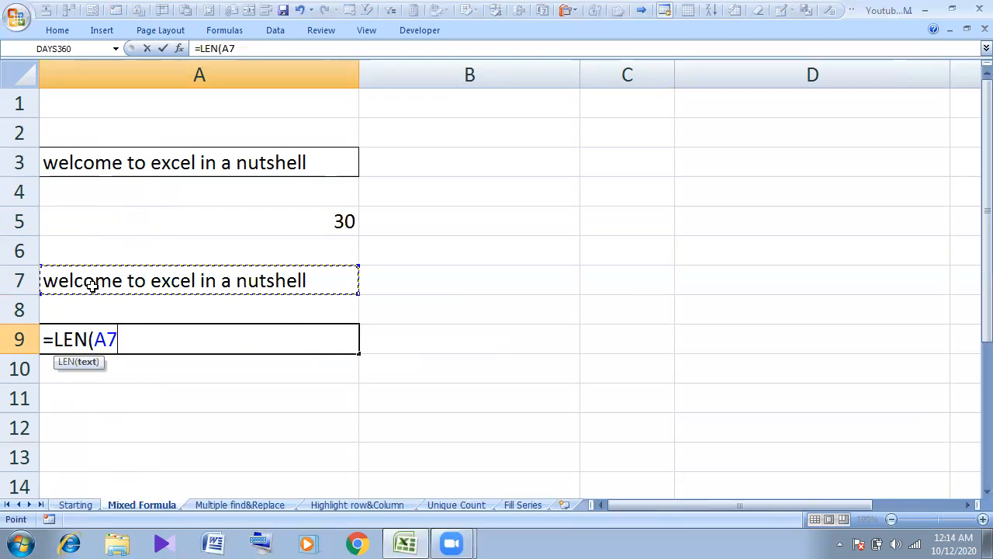
text())
key(Return)
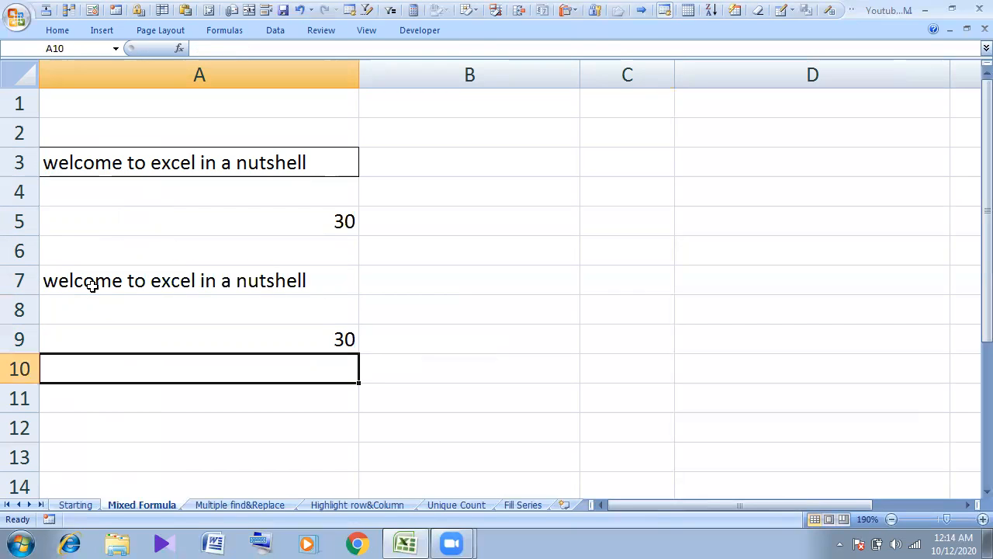
click(280, 339)
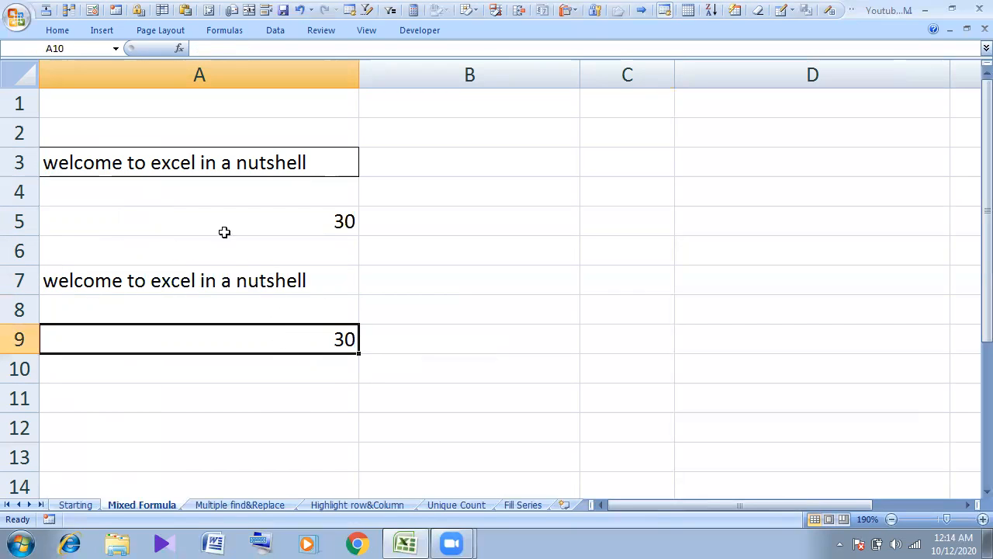
- Insert four spaces before "welcome" in cell A3 and check the character counts in A5 and A9
click(180, 162)
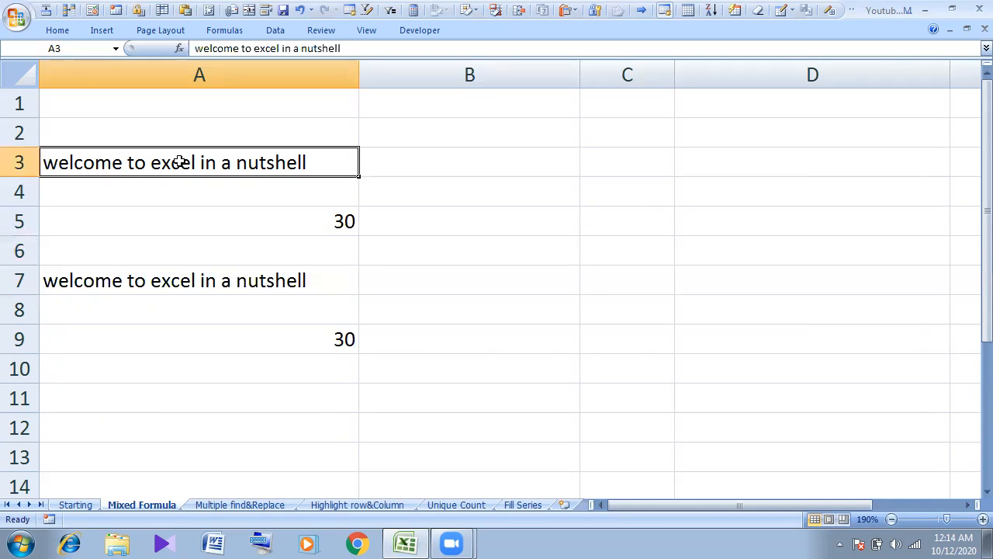
double_click(45, 162)
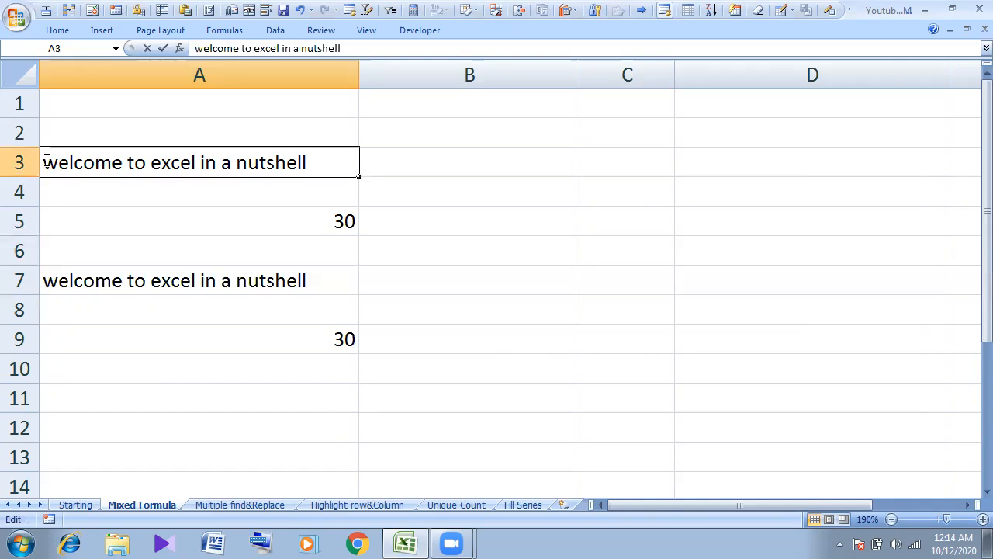
key(Return)
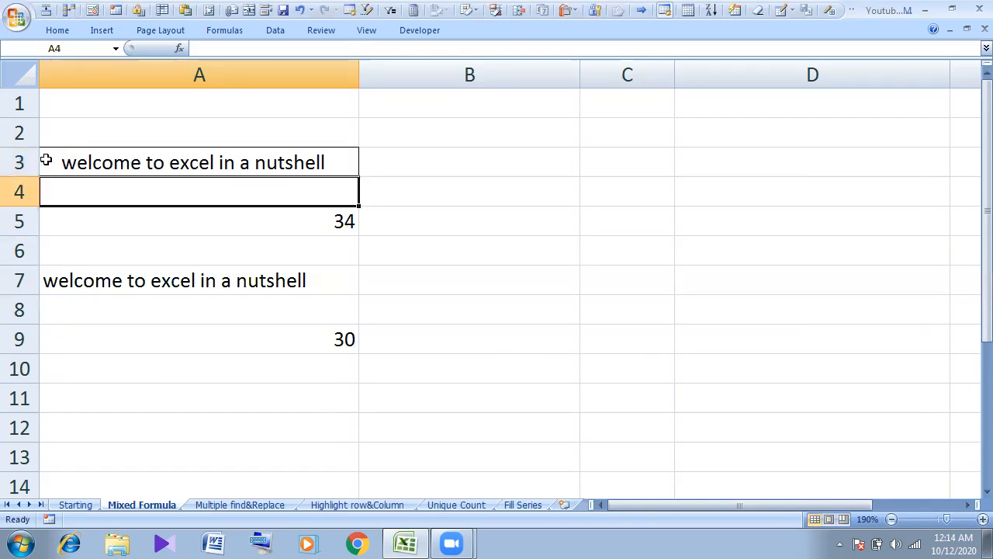
click(302, 212)
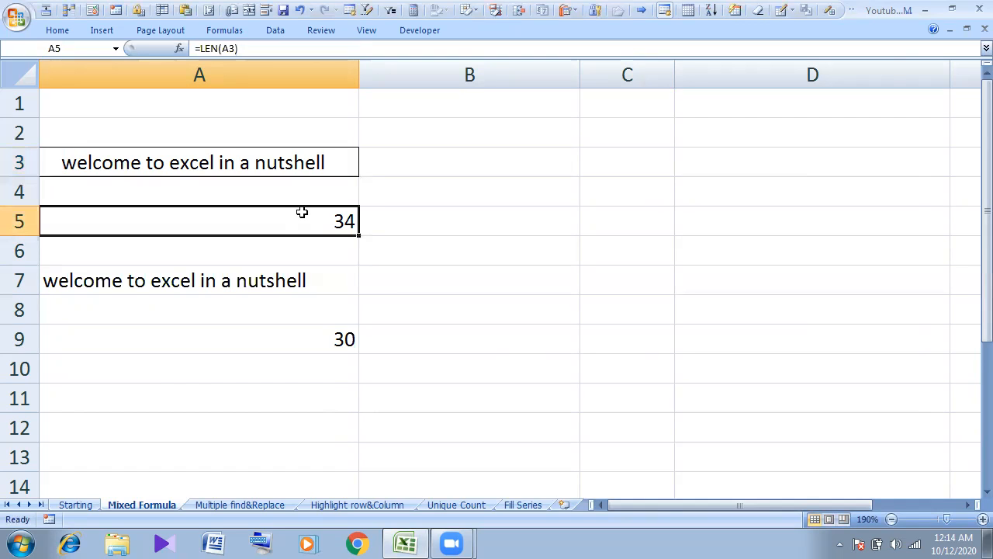
click(337, 344)
- Add three extra spaces before "excel" and three after "nutshell" in cell A3, and check the trimmed length in A9
double_click(172, 162)
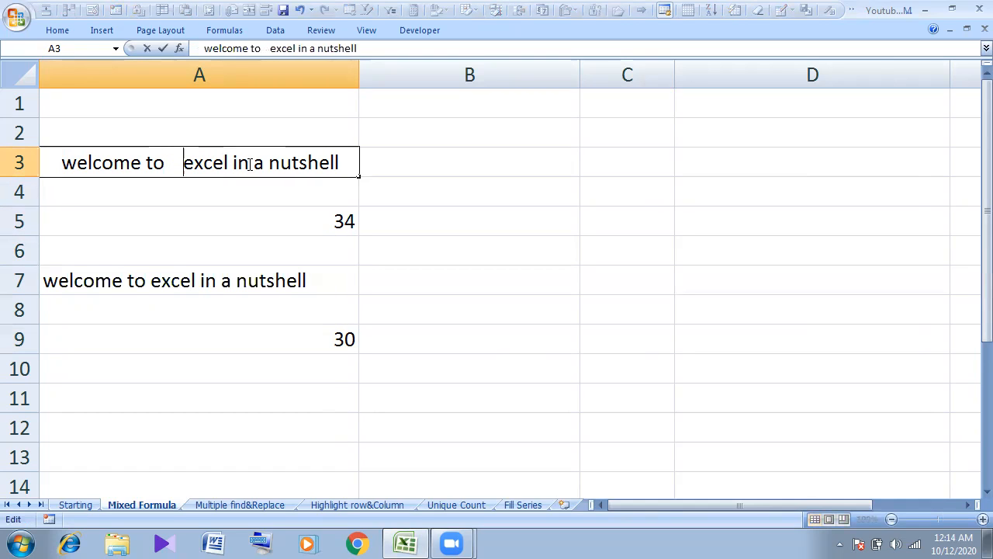
key(Return)
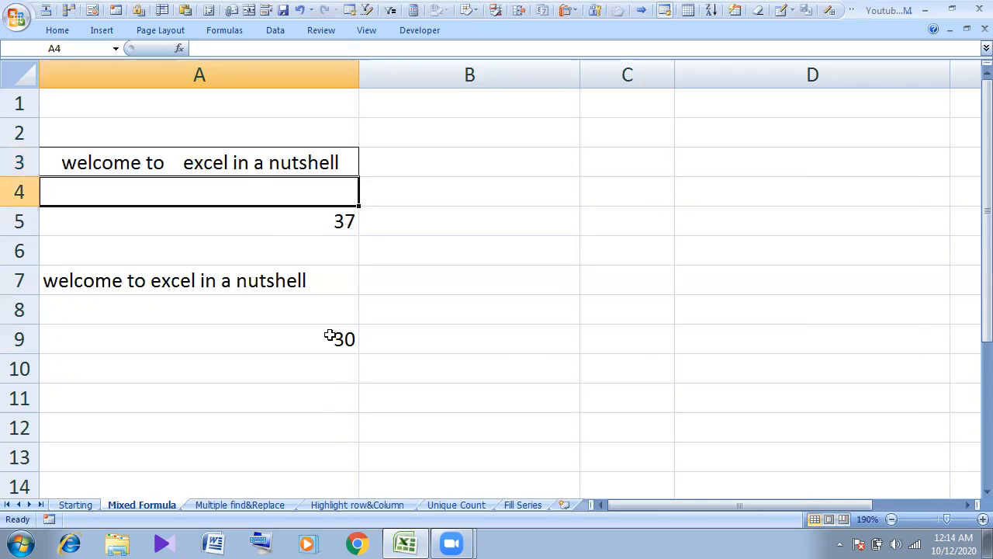
double_click(341, 162)
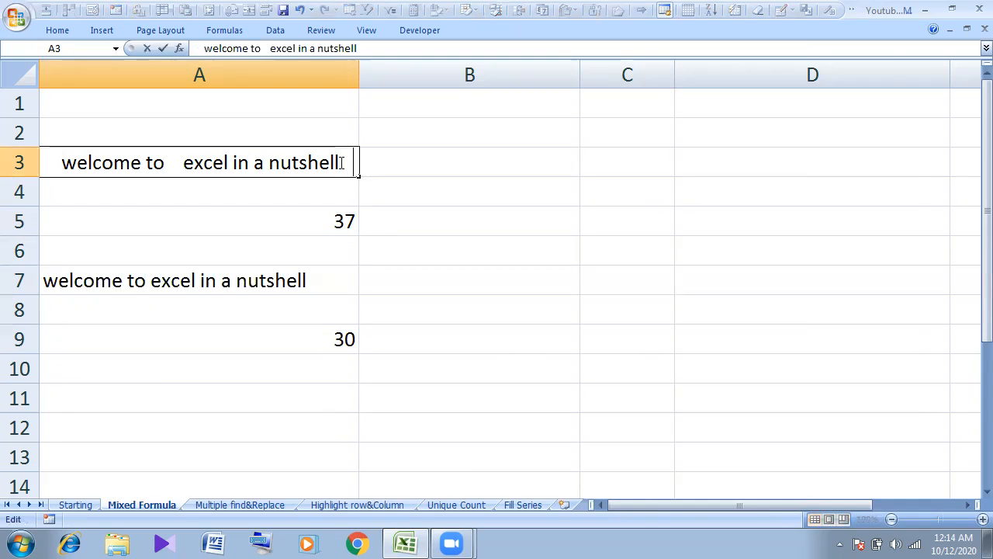
key(Return)
click(336, 342)
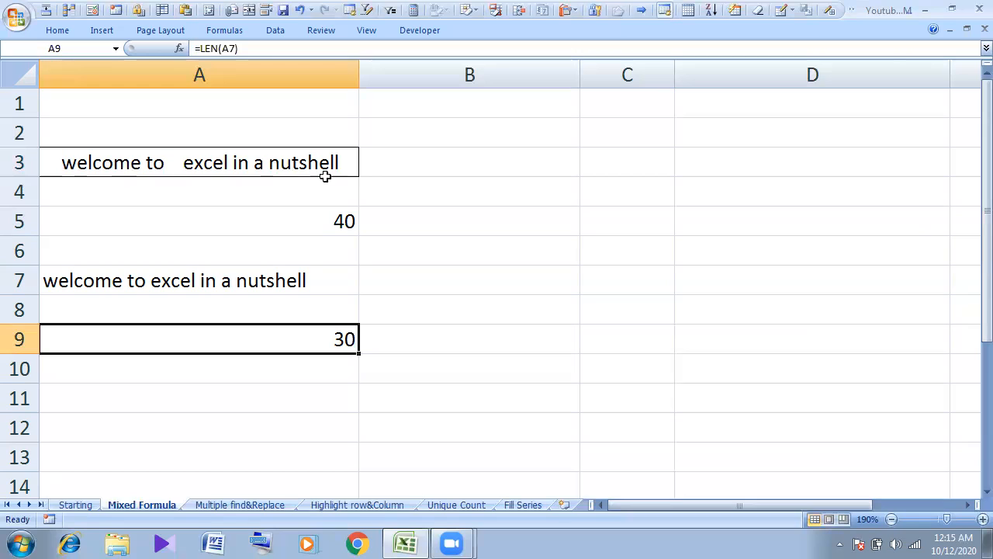
click(348, 162)
double_click(350, 164)
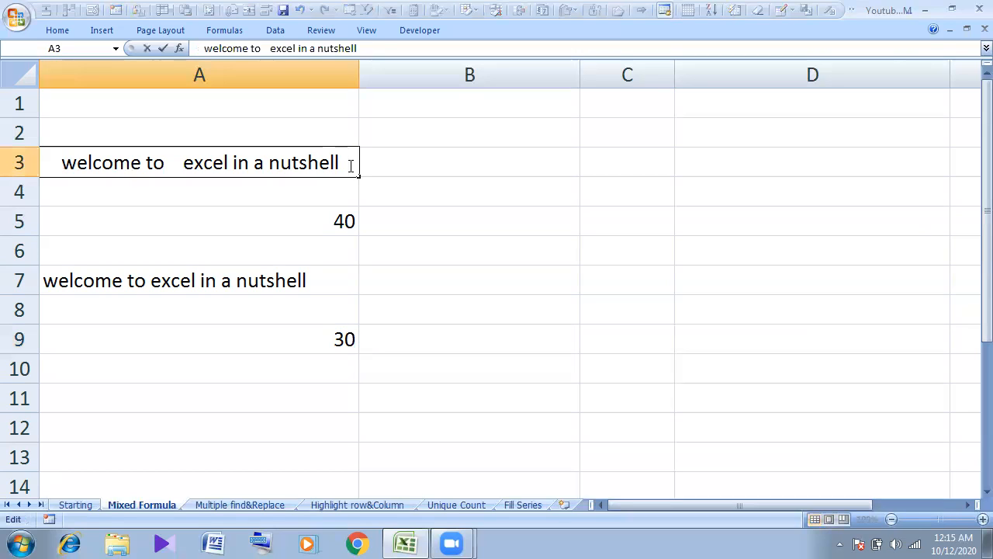
click(333, 339)
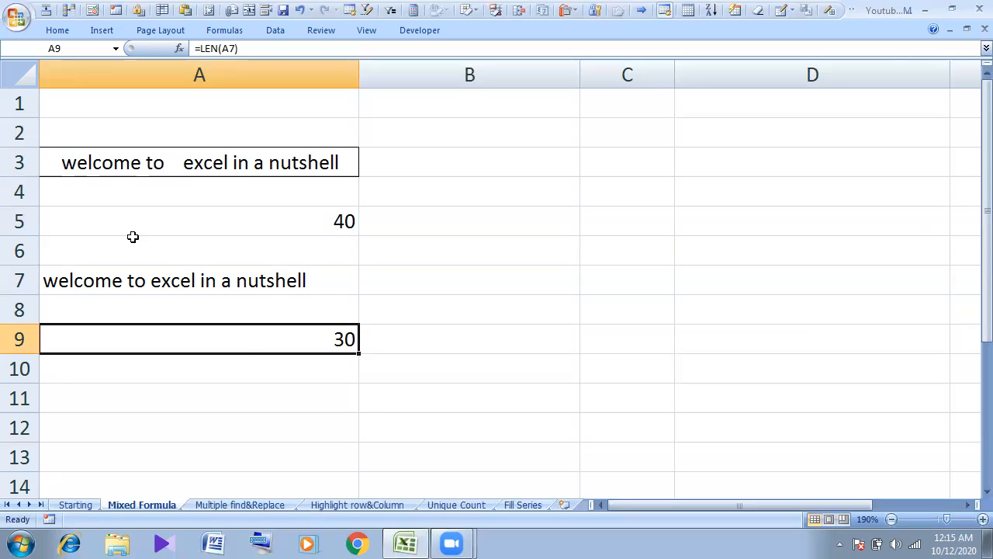
click(173, 101)
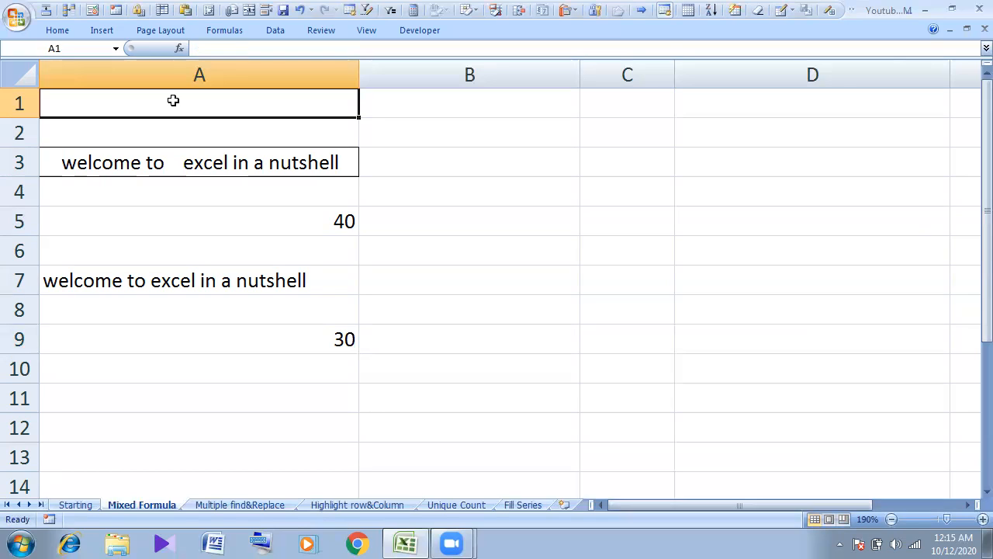
text(=)
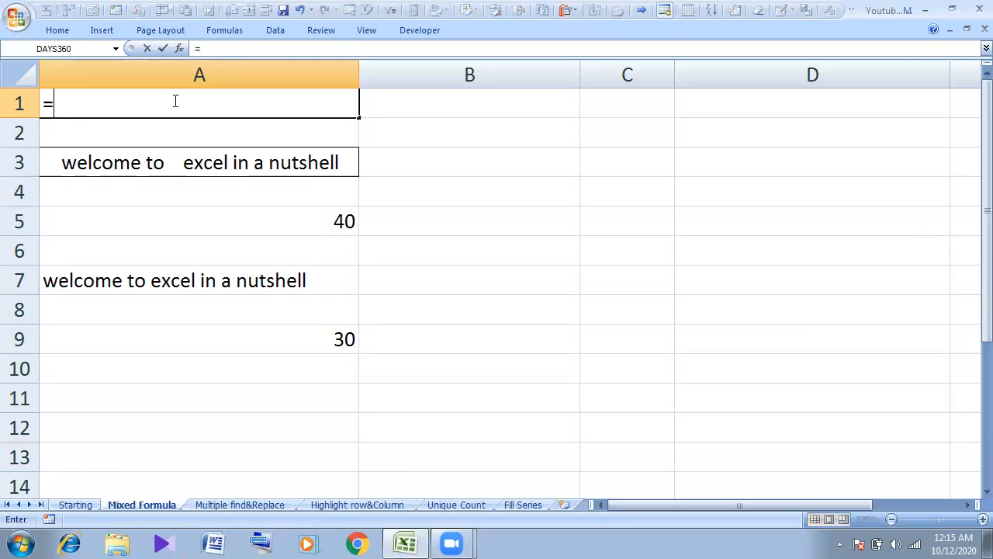
text(s)
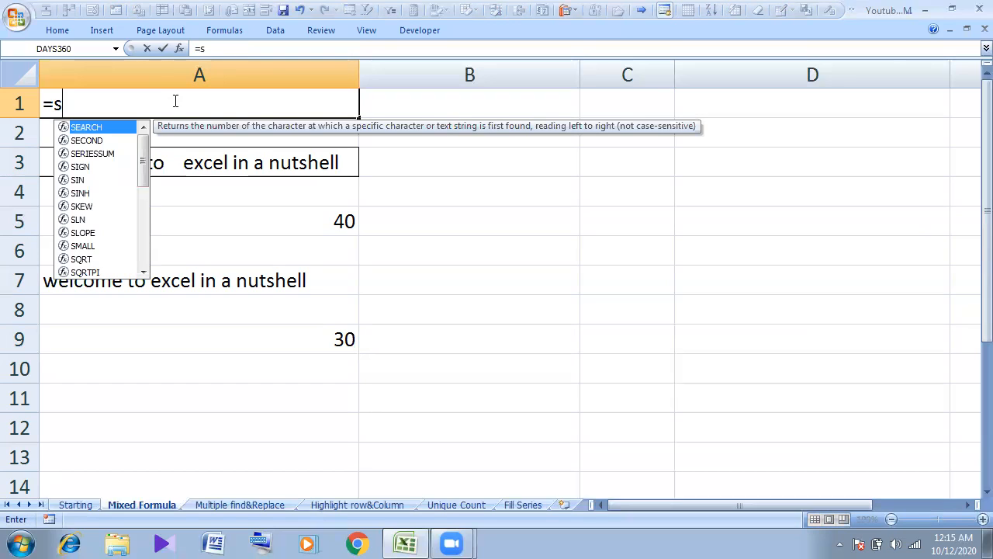
text(u)
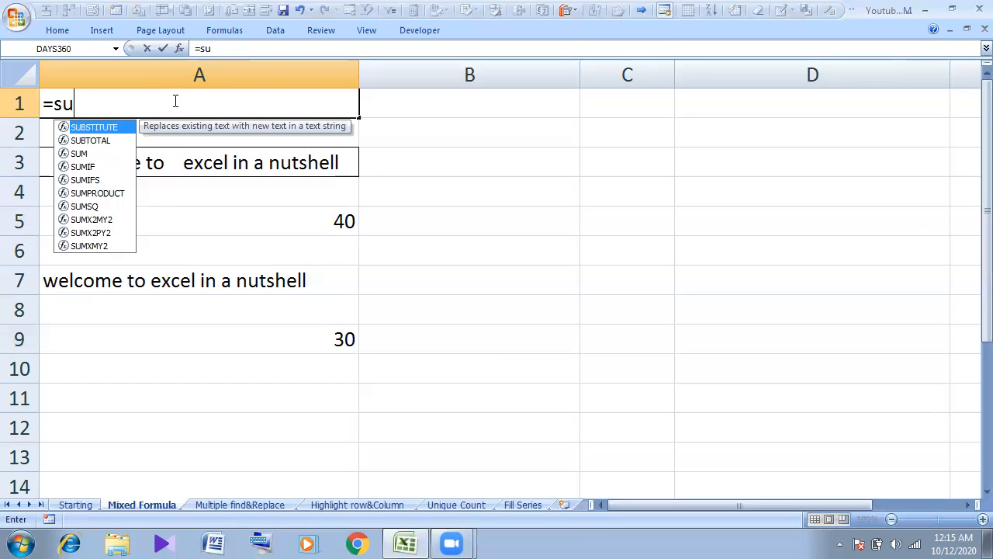
text(b)
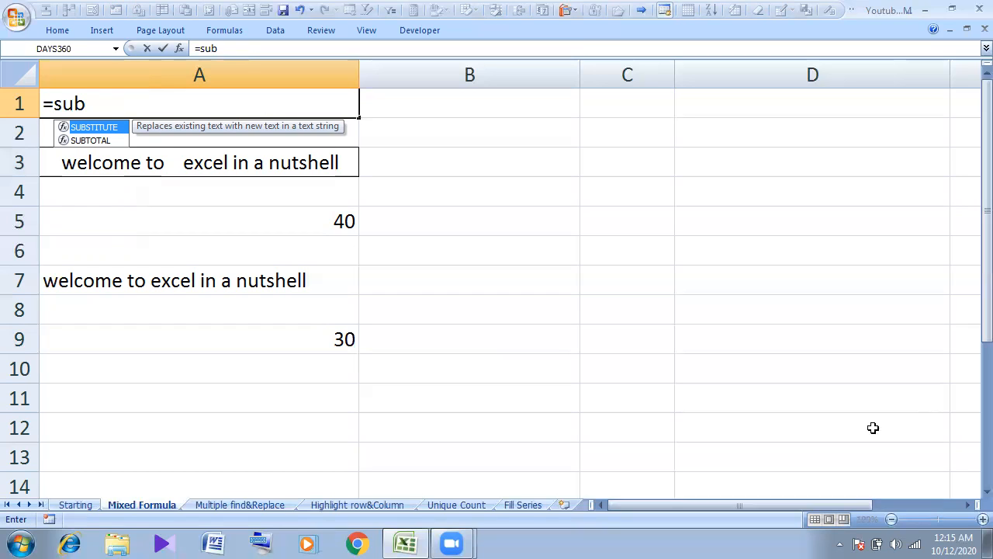
key(BackSpace)
key(BackSpace)
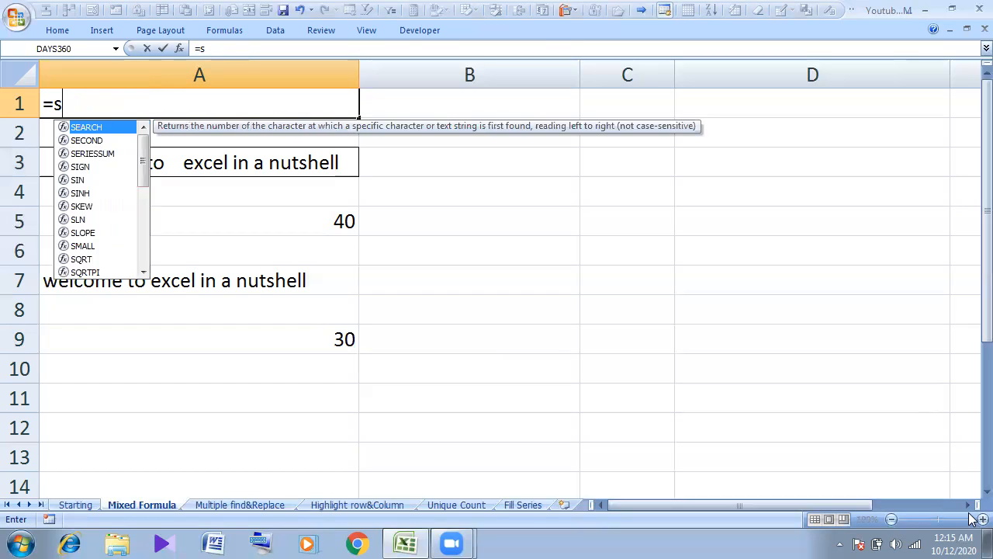
key(BackSpace)
key(BackSpace)
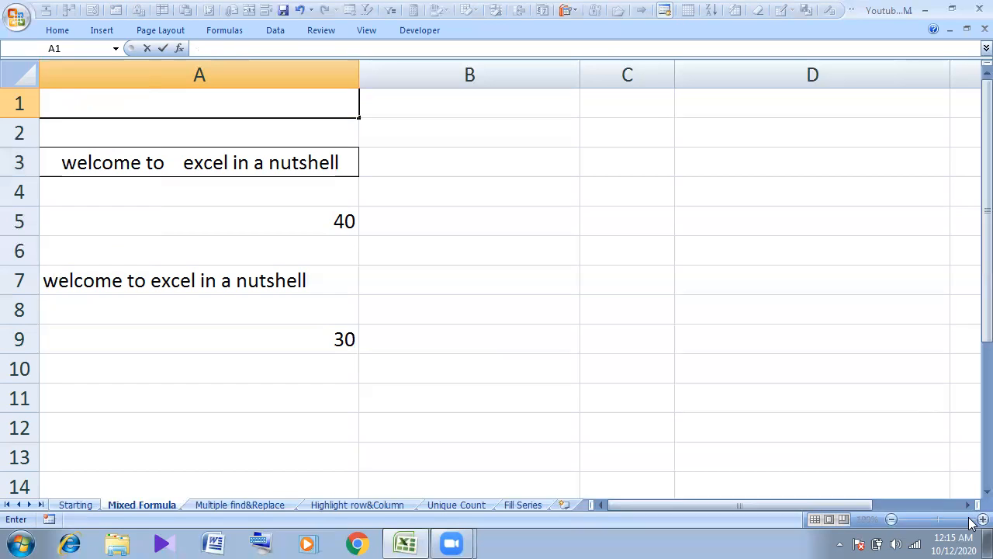
- Enter the formula =SUBSTITUTE(A7," ","") in cell A1 to remove all spaces from the trimmed text
text(=)
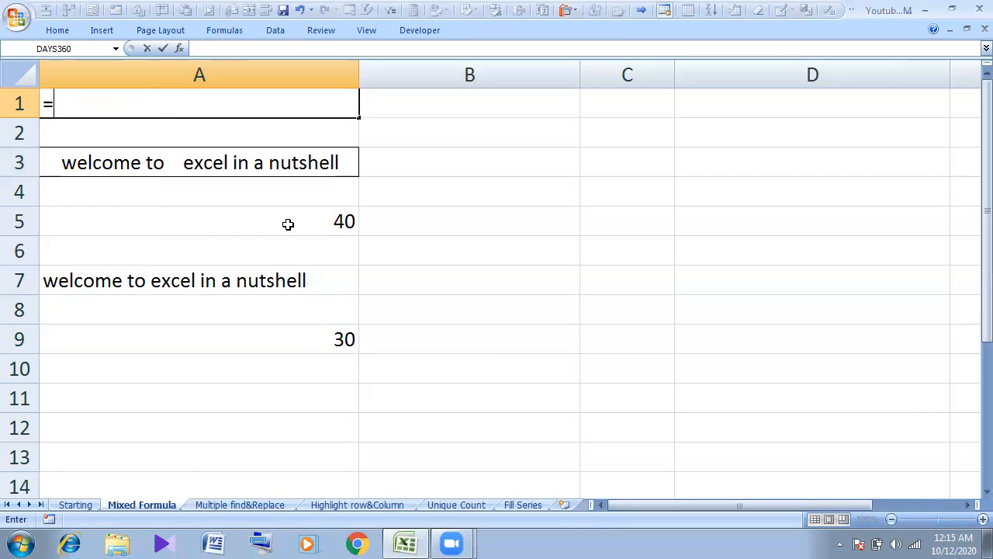
text(sum)
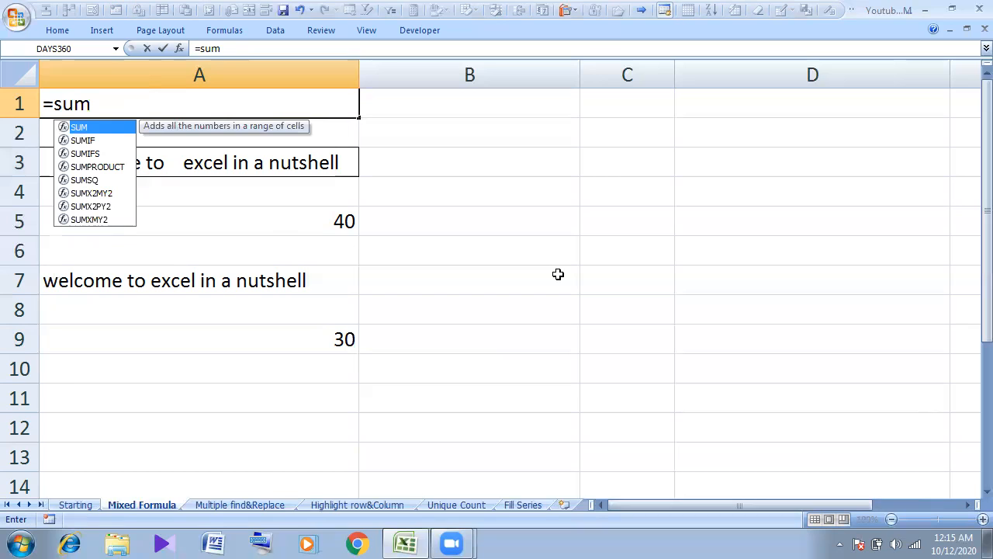
key(BackSpace)
text(b)
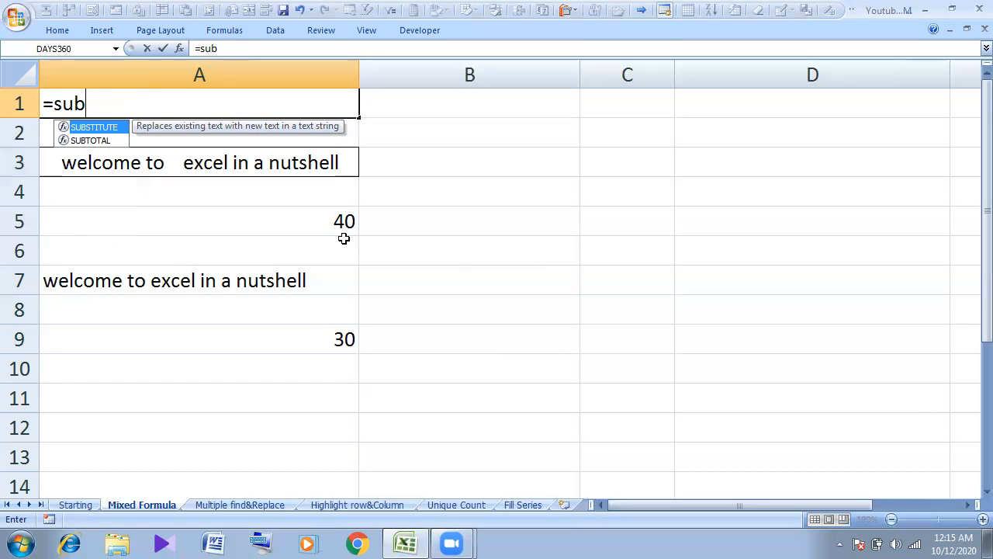
double_click(107, 127)
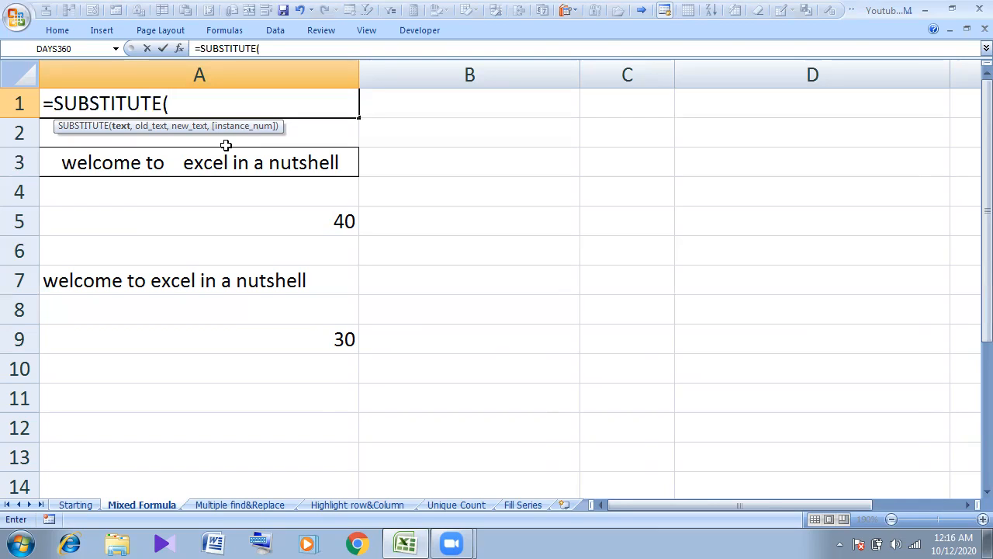
click(140, 284)
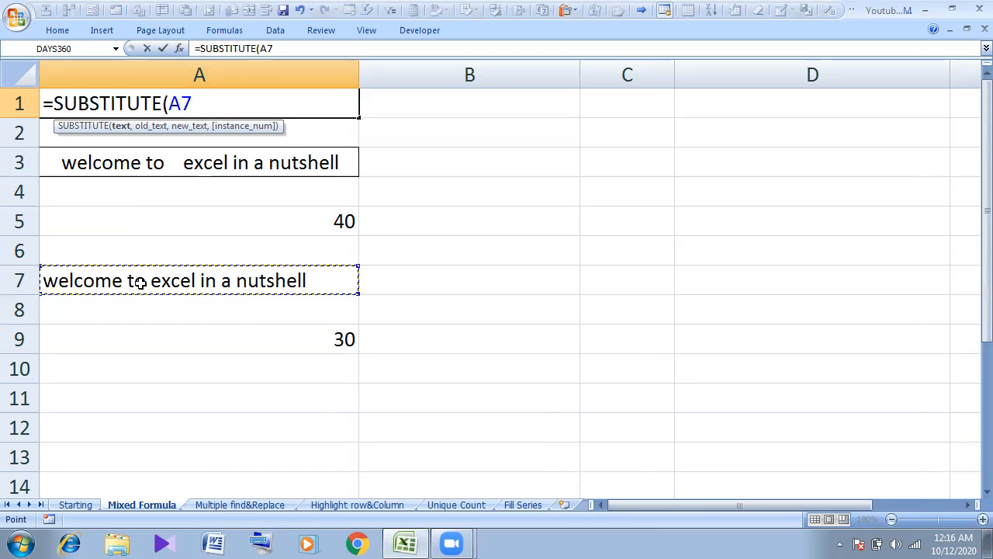
text(,)
text(" ")
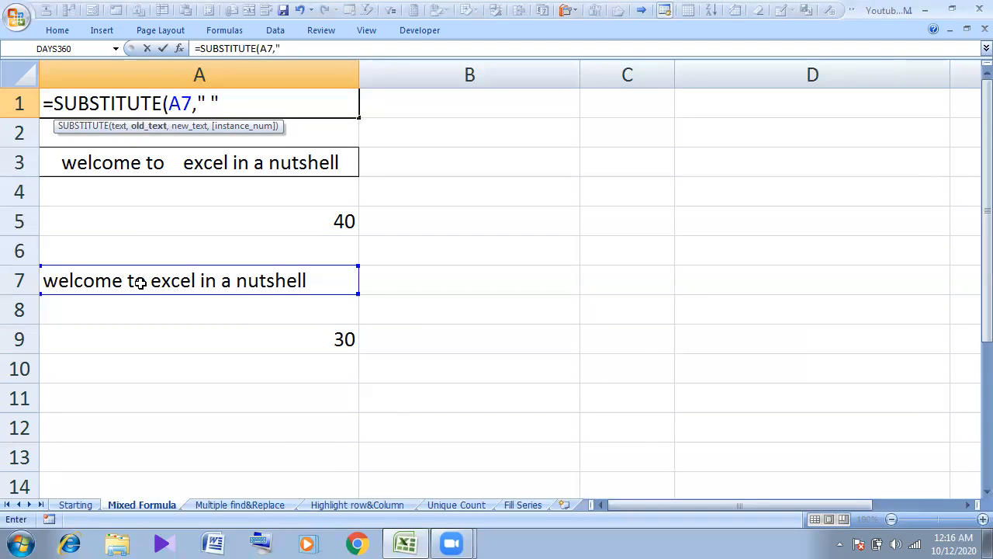
text(,)
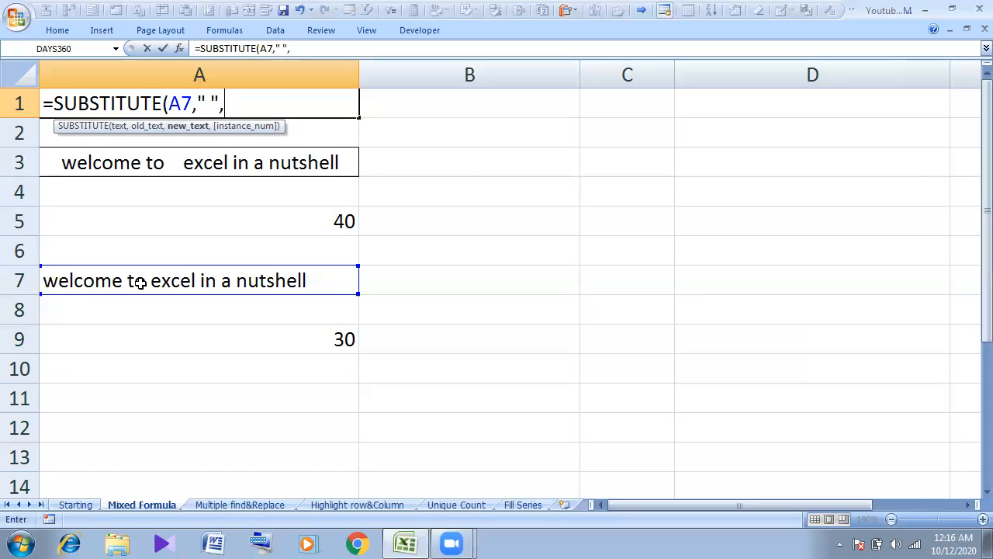
text(""))
key(Return)
click(174, 107)
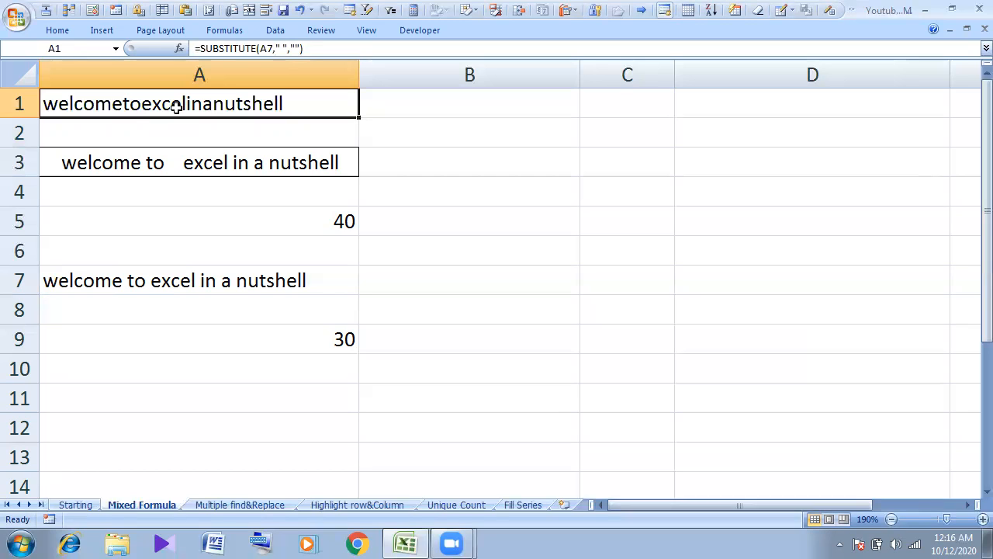
- Enter the formula =LEN(A1) in cell B1 to count the characters of the text without spaces
click(427, 93)
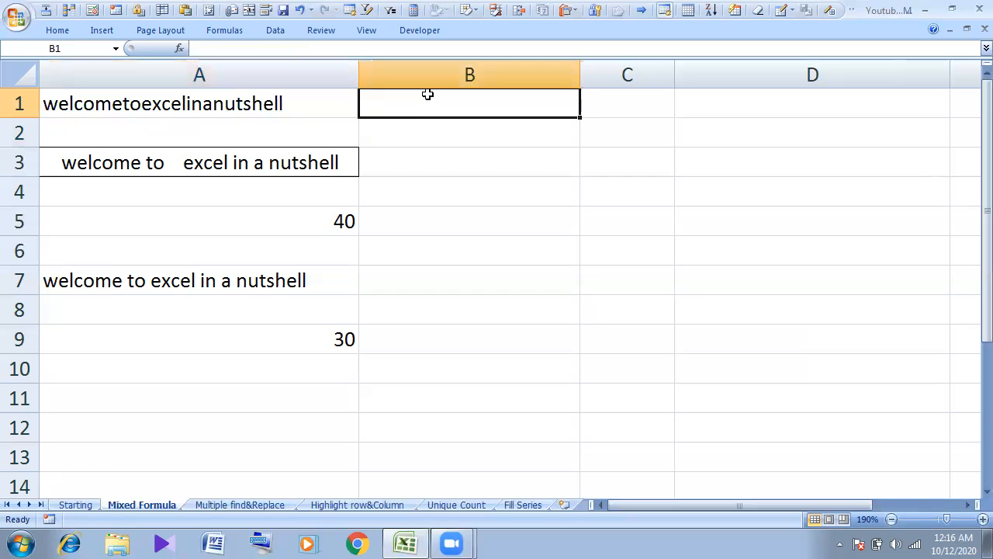
text(=len)
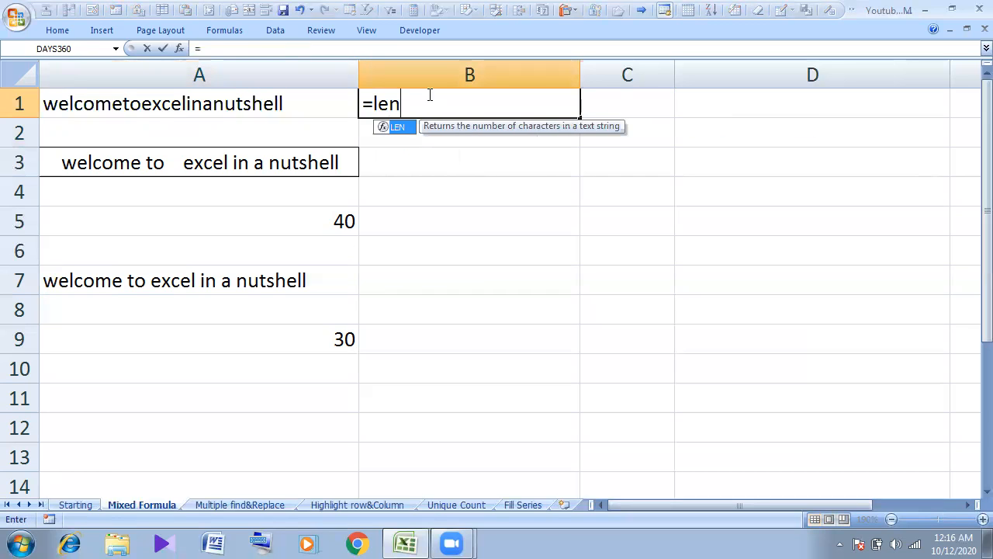
double_click(400, 126)
click(229, 106)
text())
key(Return)
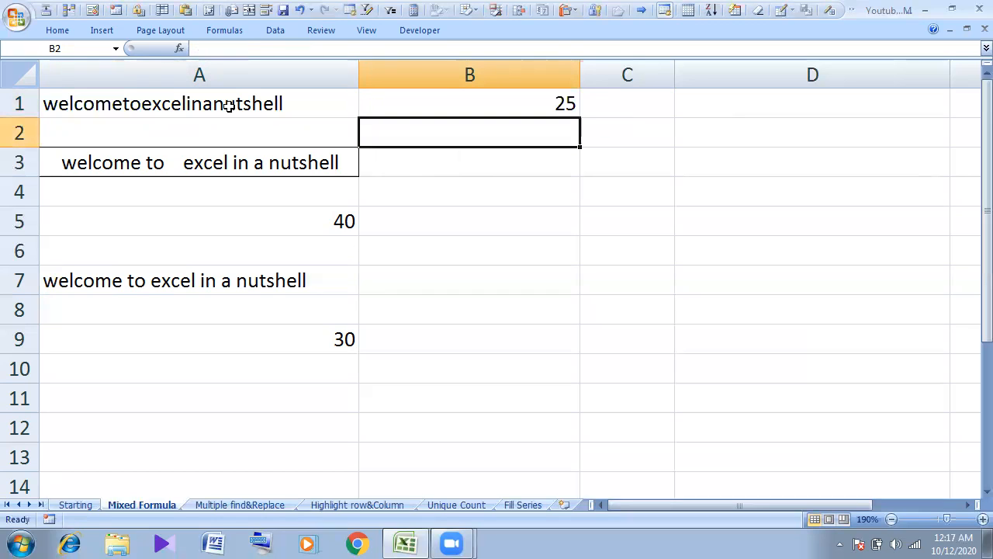
- Compare the character counts in B1 and A9, and enter the formula =A9-B1 in cell B4 to get their difference
click(528, 101)
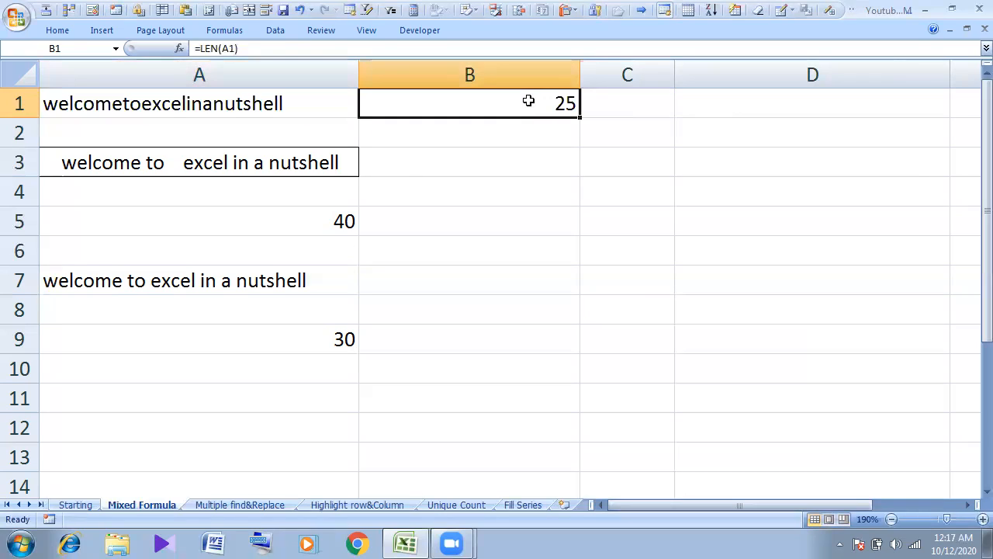
click(335, 341)
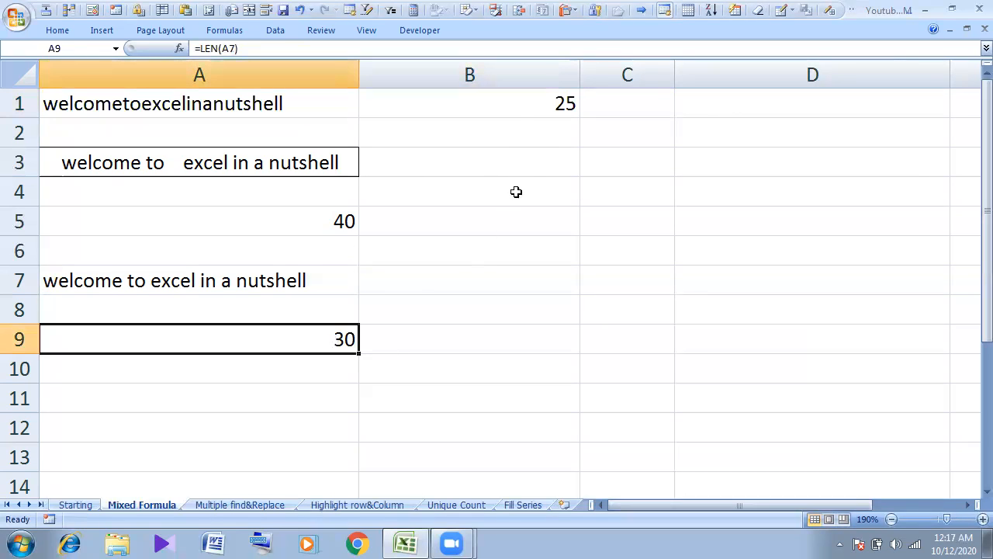
click(519, 106)
click(518, 194)
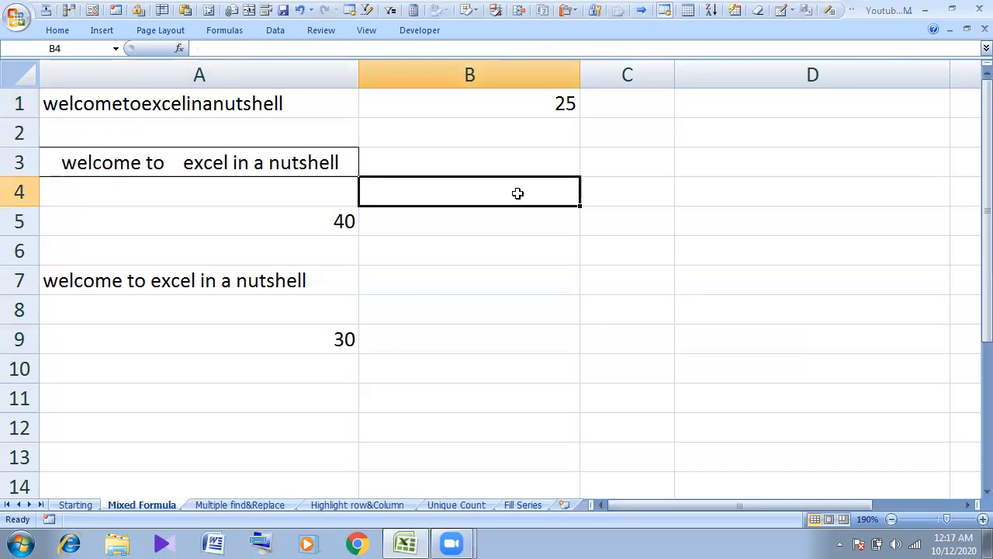
text(=)
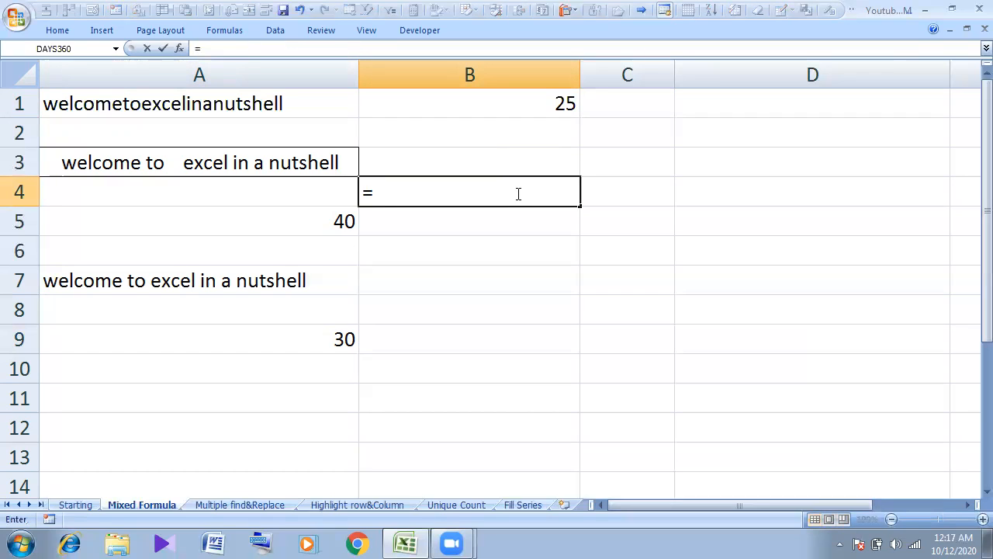
click(324, 342)
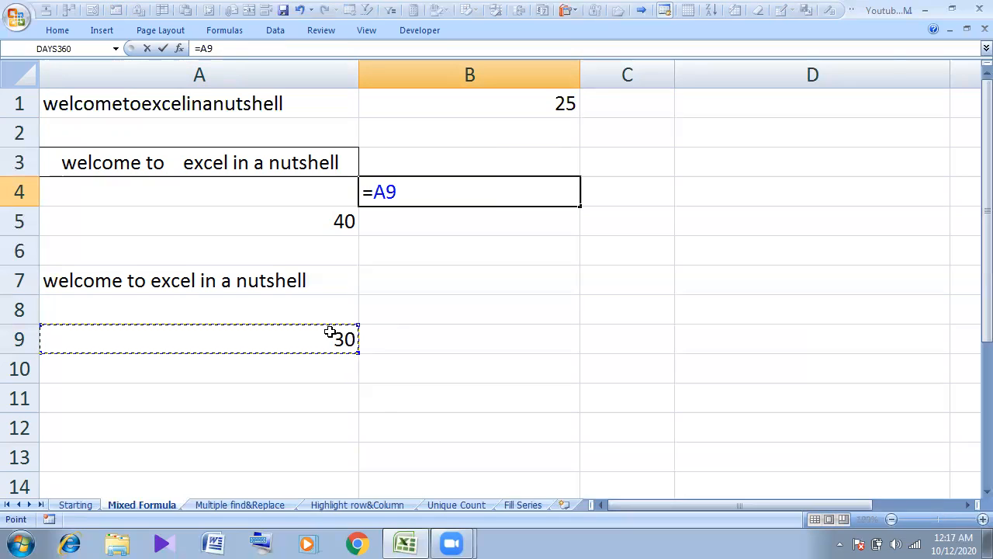
text(-)
click(557, 104)
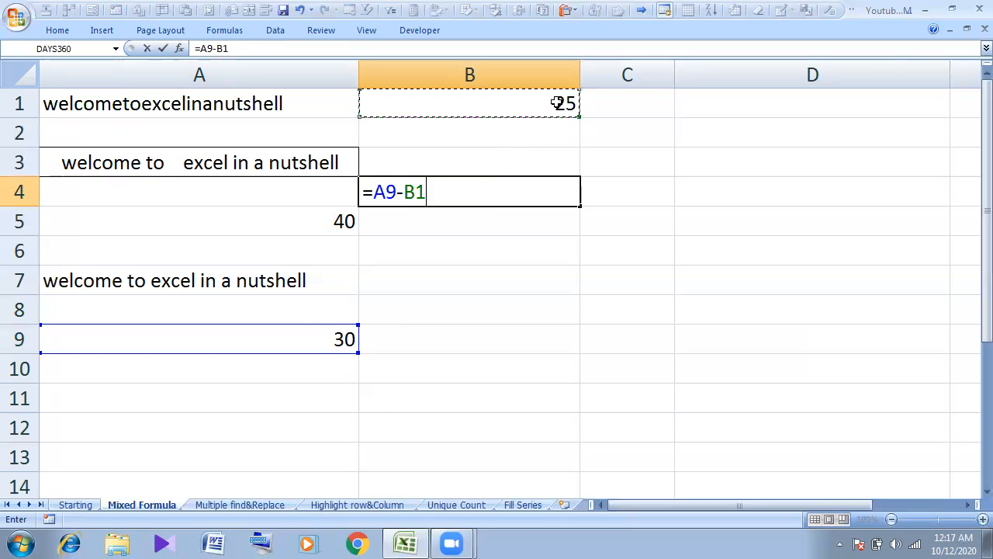
key(Return)
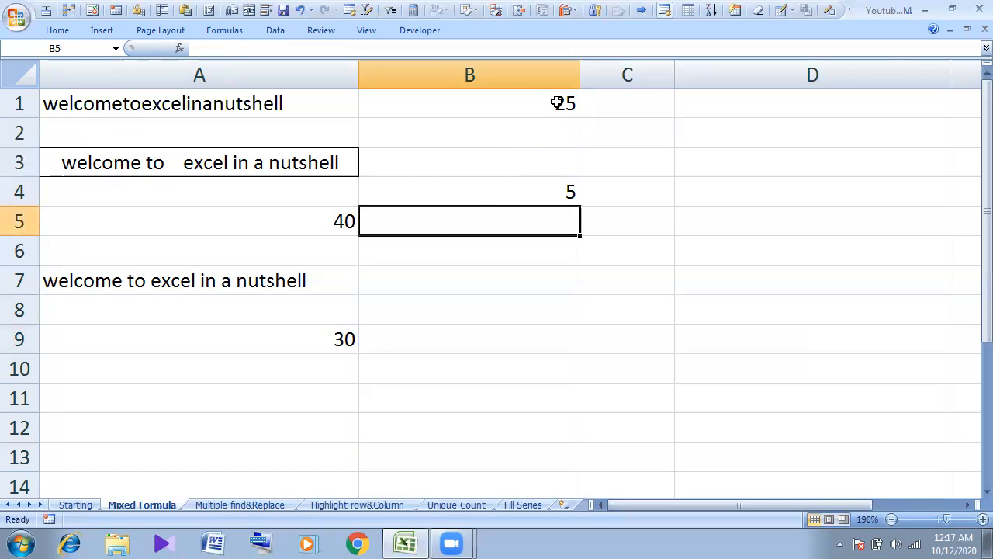
click(539, 189)
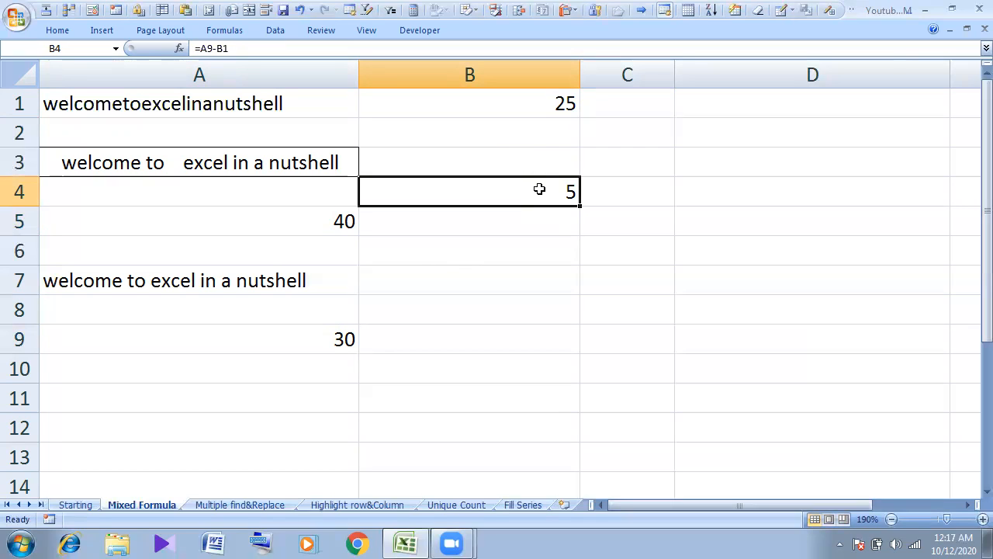
- Enter the sample text "I am" in cell D4
double_click(747, 193)
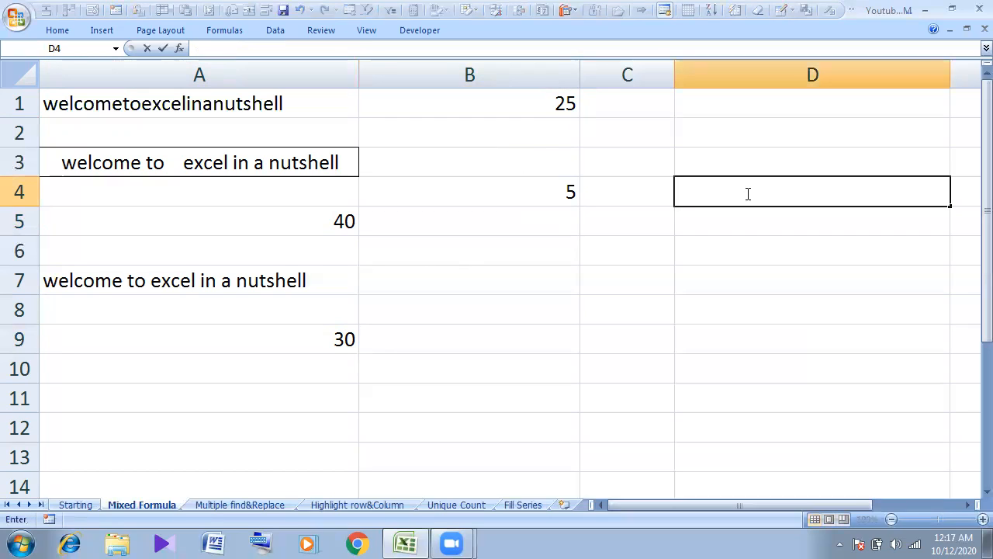
text(l)
text( am)
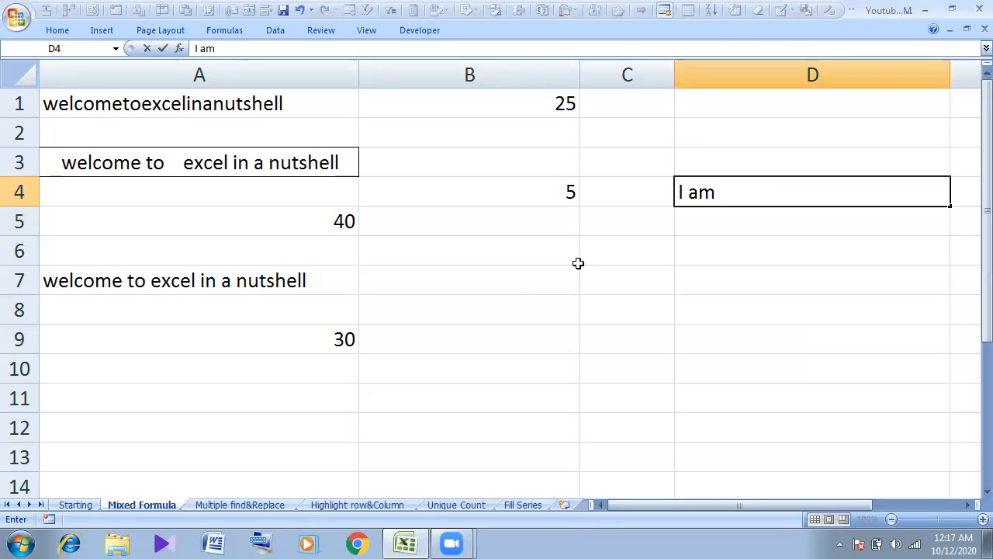
key(Return)
- Show the formulas in the cells of the Mixed Formula sheet instead of their results
click(571, 190)
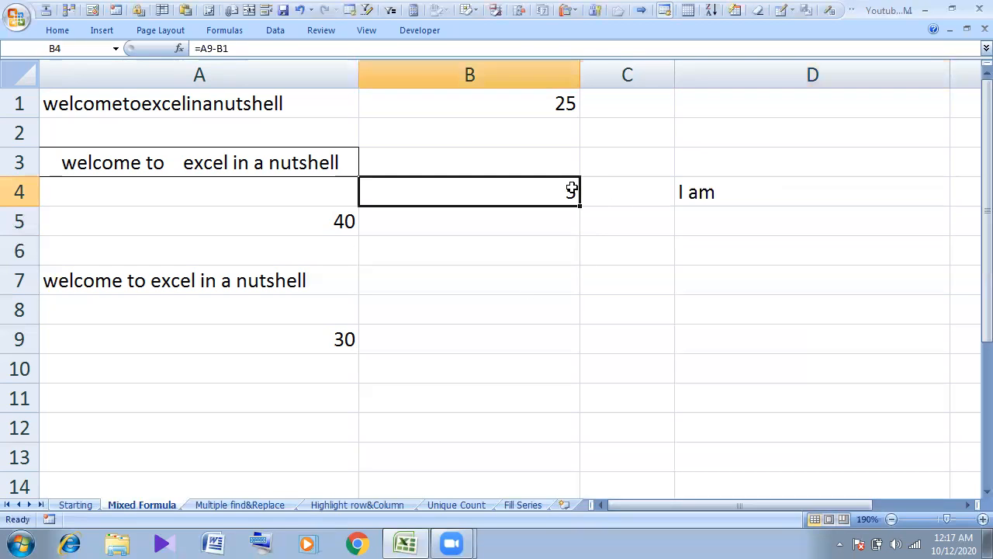
key(ctrl+grave)
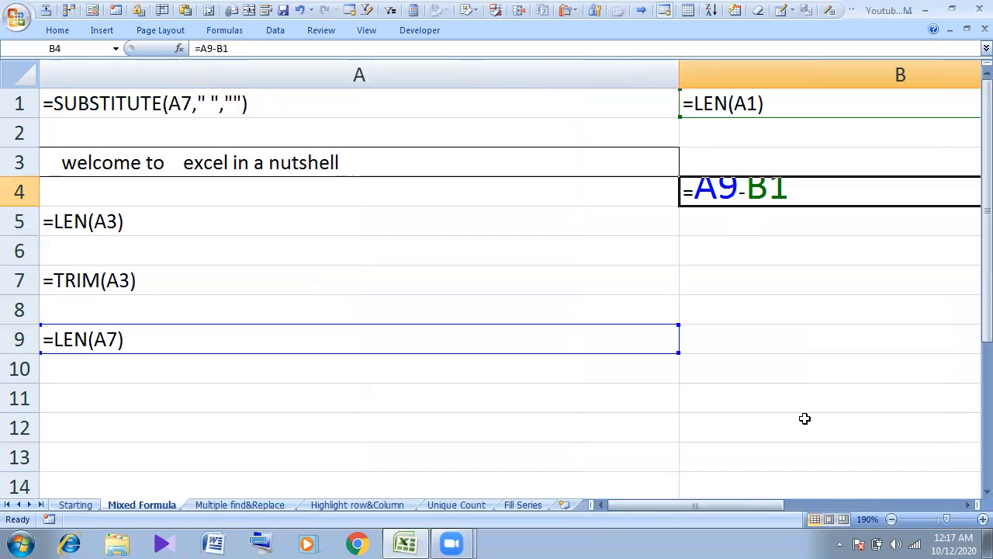
click(892, 519)
click(889, 520)
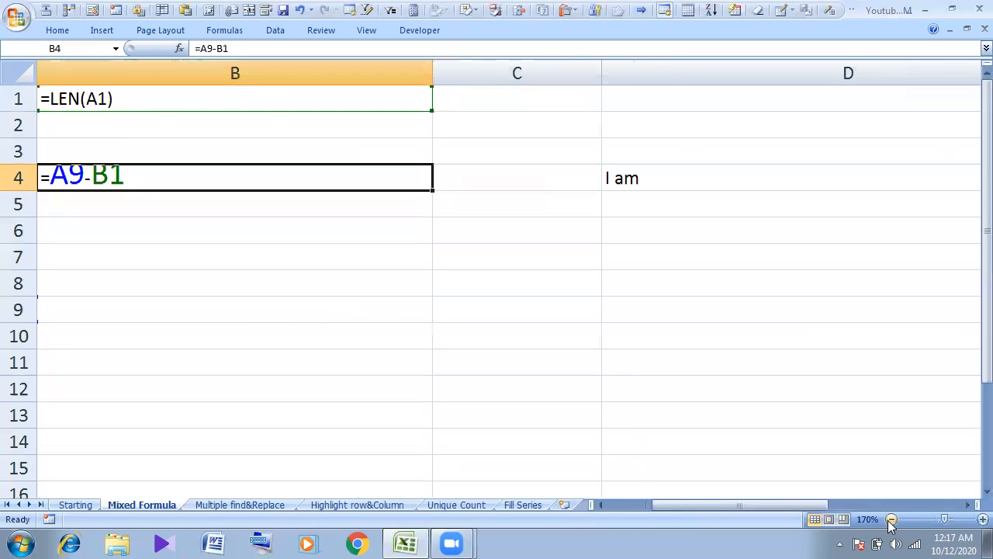
drag(789, 504, 738, 503)
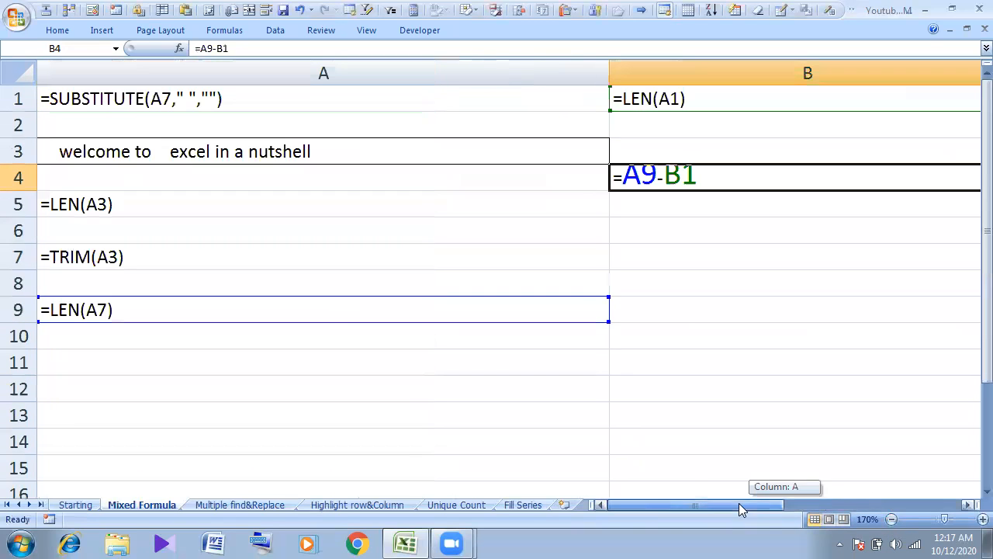
- Enter the formula =B4+1 in cell B7, and show the results in the cells instead of the formulas
click(658, 262)
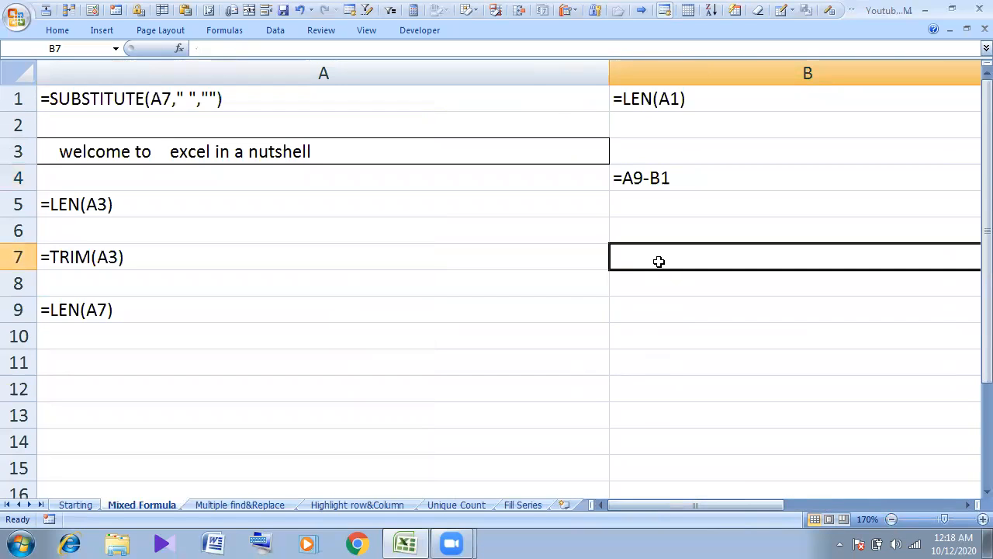
text(=)
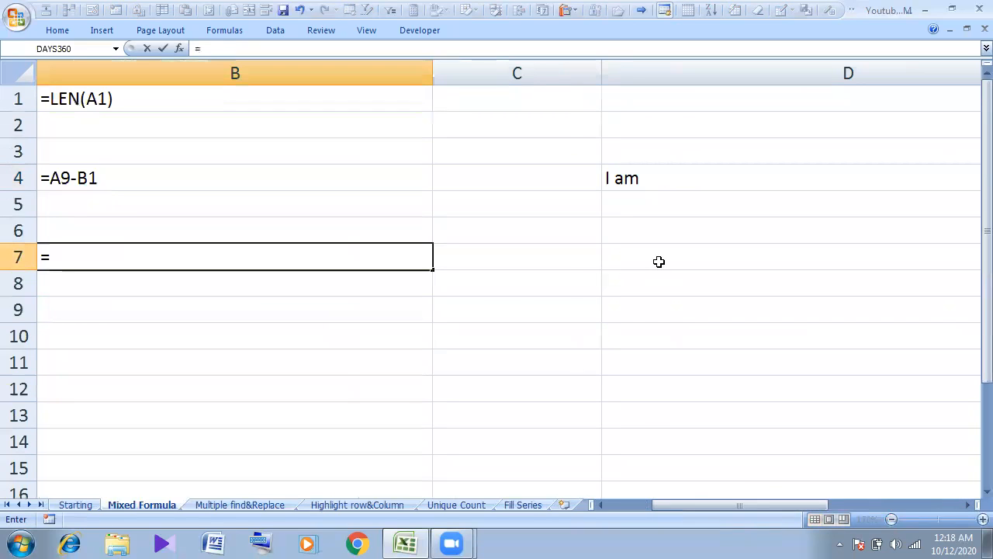
click(101, 179)
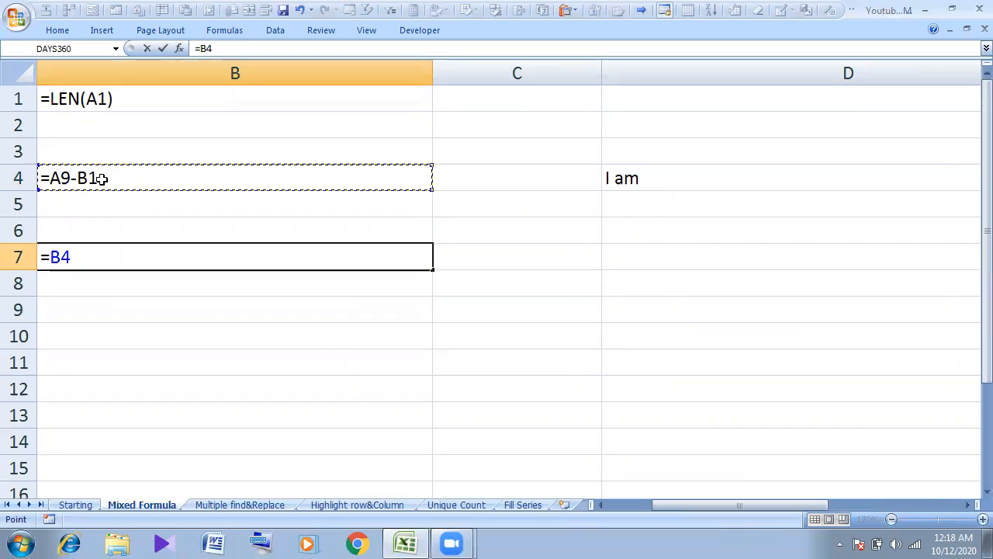
text(+1)
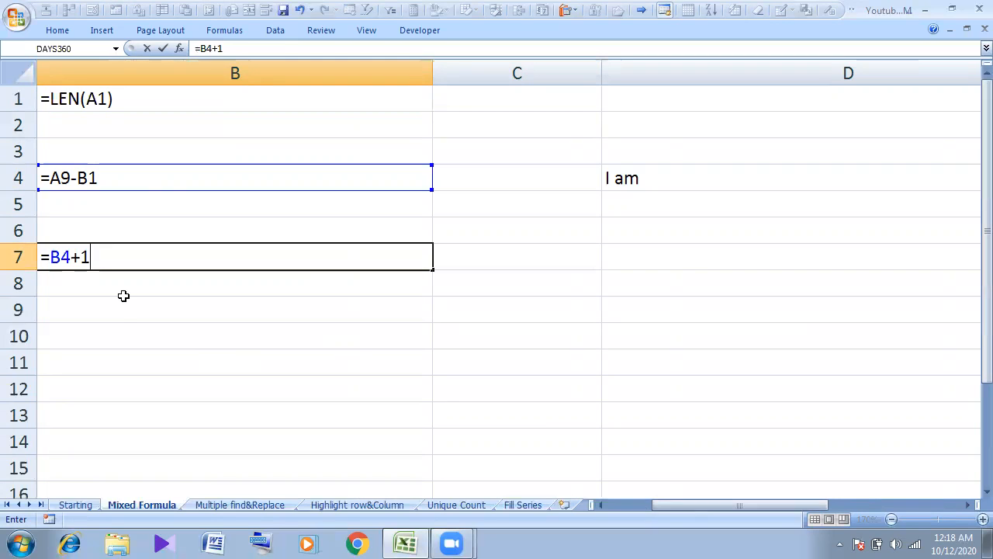
key(Return)
key(ctrl+grave)
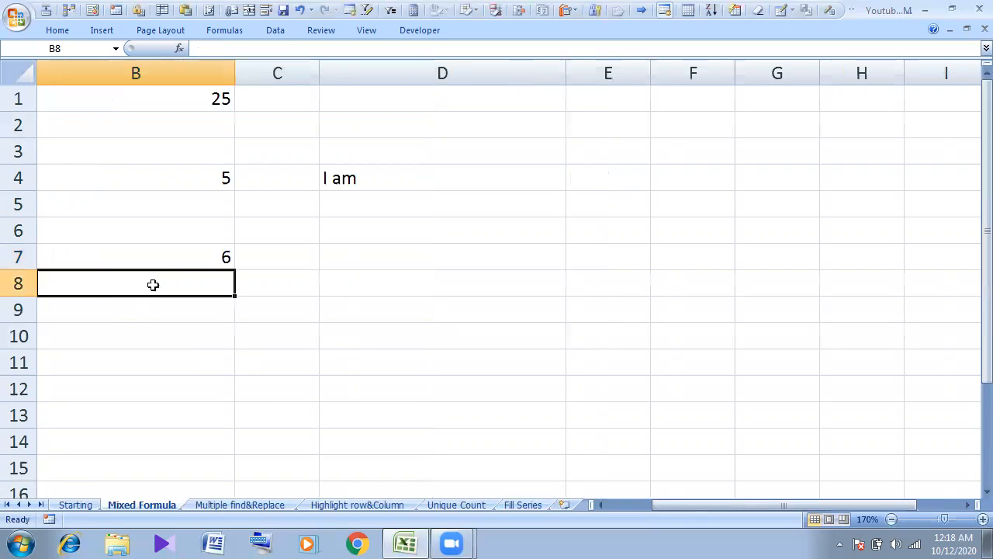
- Review the sentence in A3 and the formulas in A1, A5, B4 and B7 behind the word count
click(203, 256)
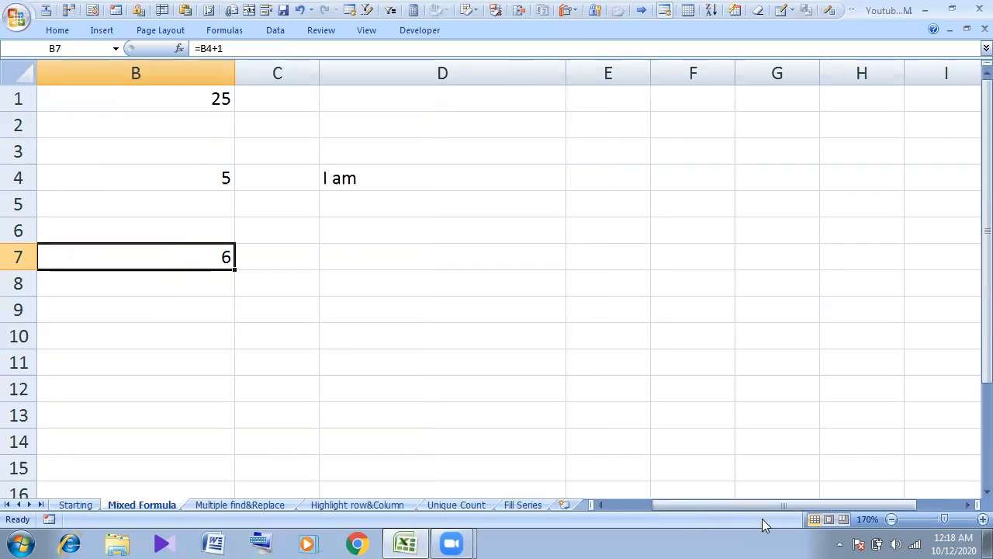
drag(735, 503, 613, 495)
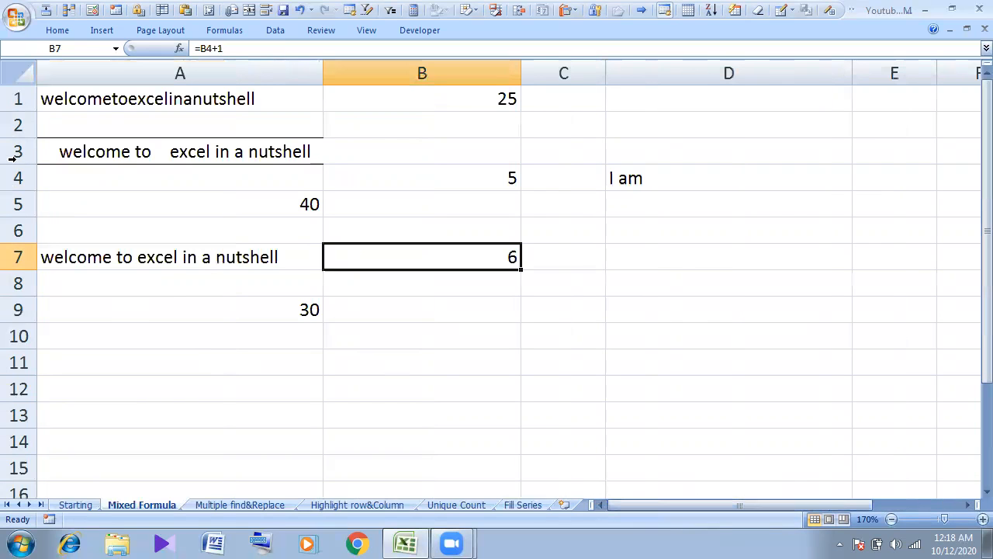
click(143, 154)
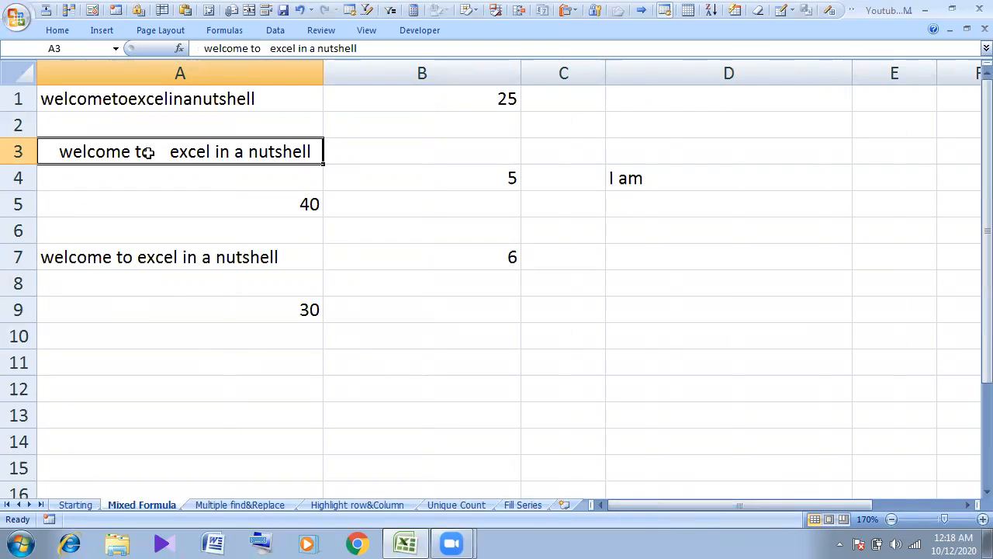
click(192, 98)
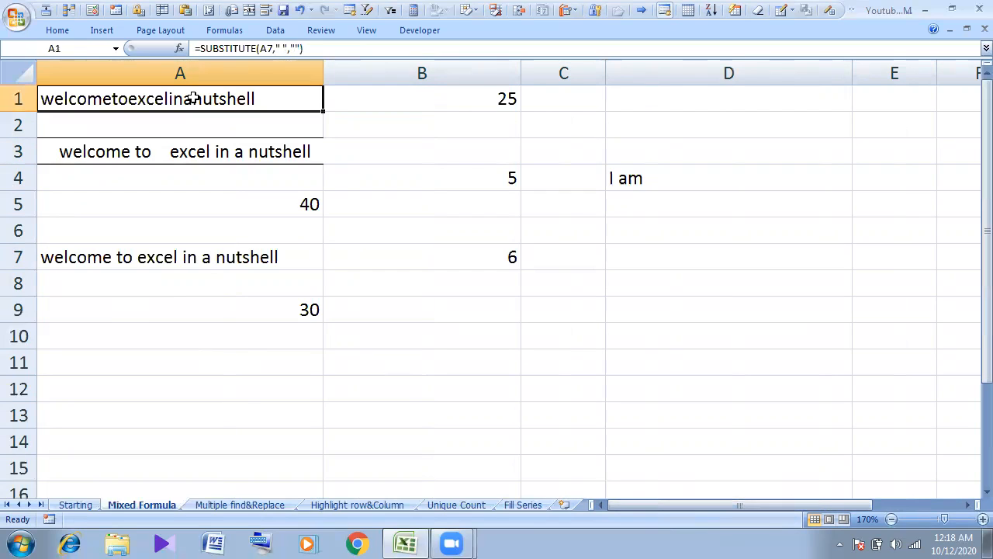
click(296, 203)
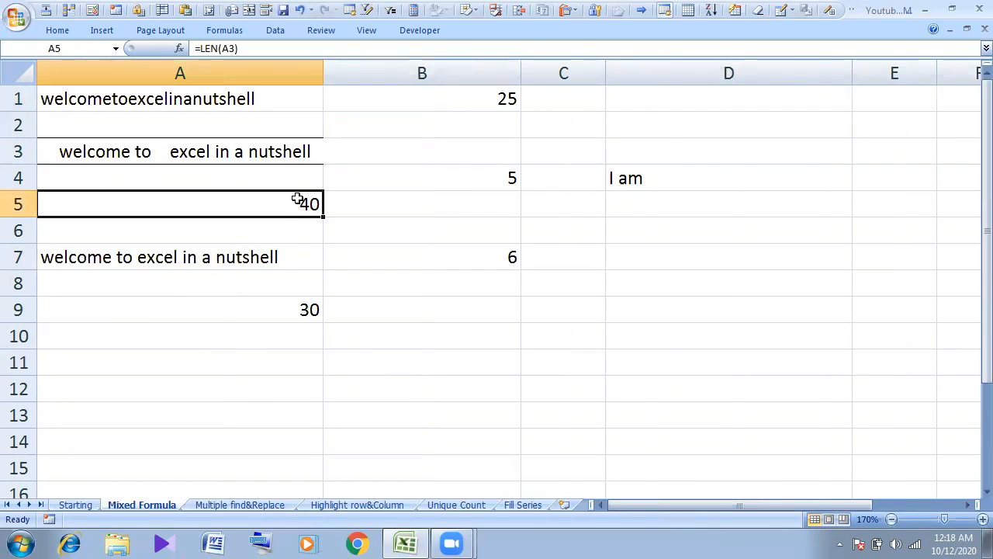
click(234, 155)
click(493, 174)
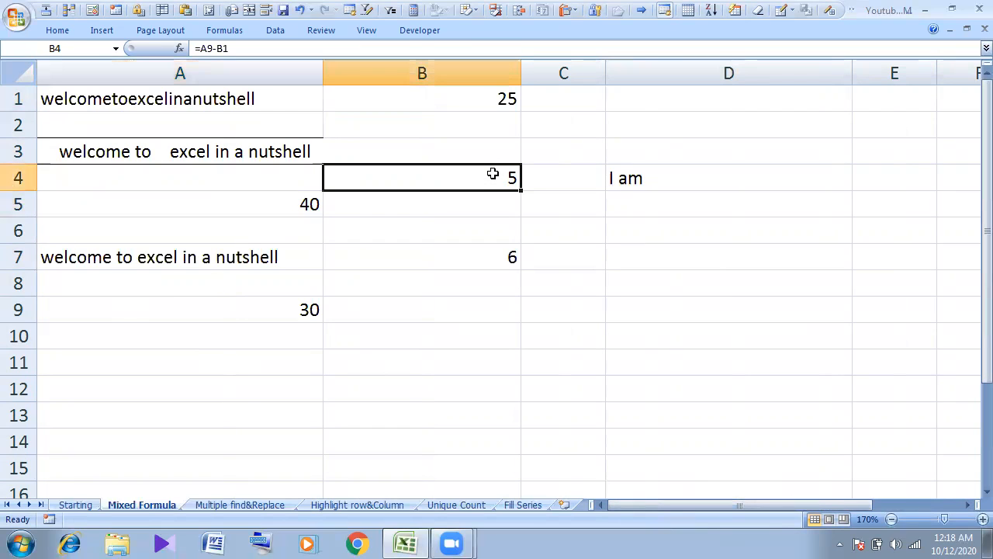
click(491, 257)
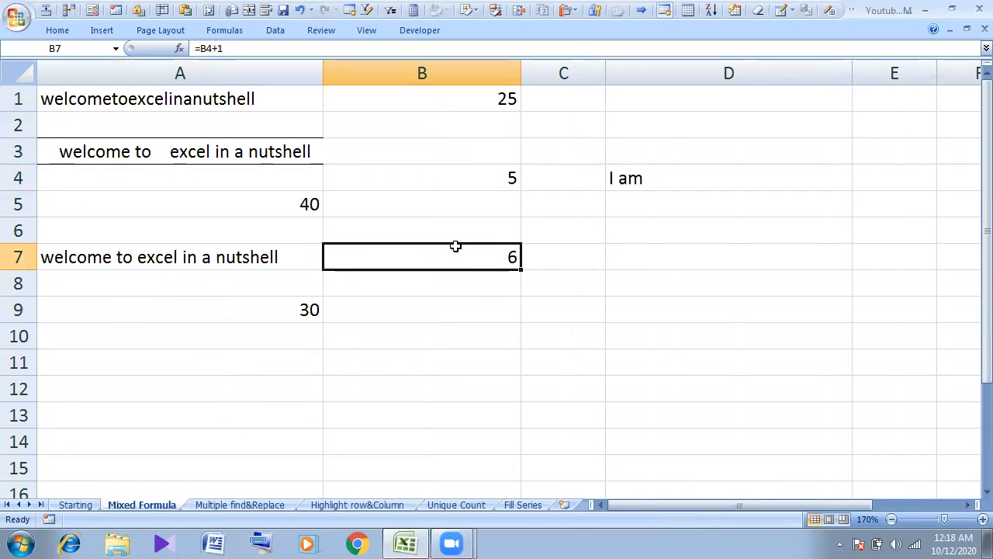
- Clear all helper formulas and the sample text "I am", keeping only the sentence in A3, and widen column A slightly
drag(64, 92, 573, 128)
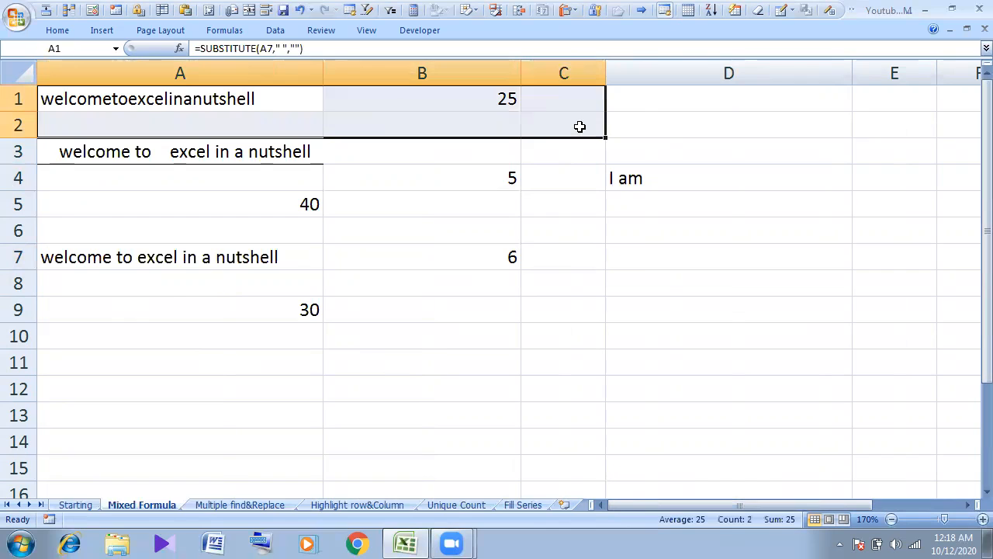
key(Delete)
drag(399, 160, 598, 259)
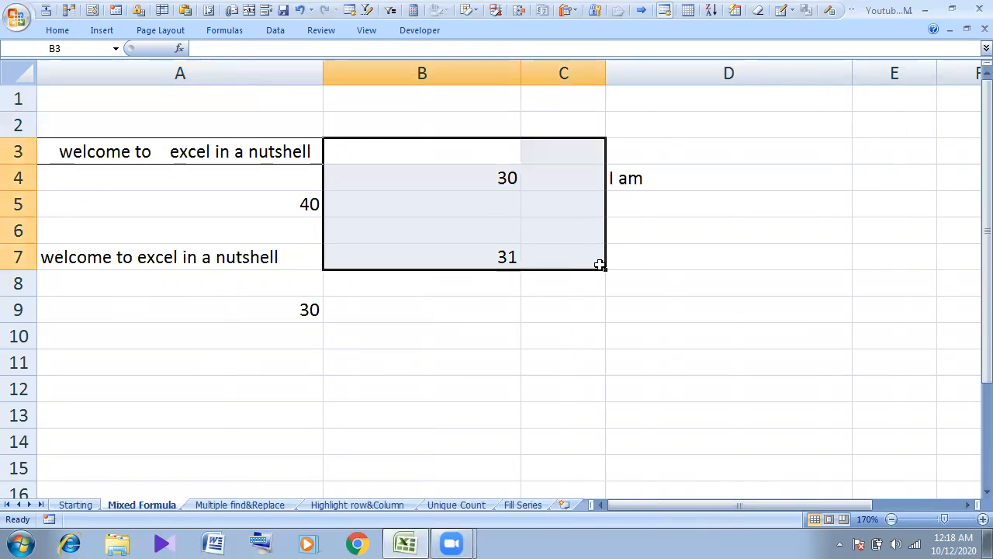
key(Delete)
drag(204, 181, 226, 304)
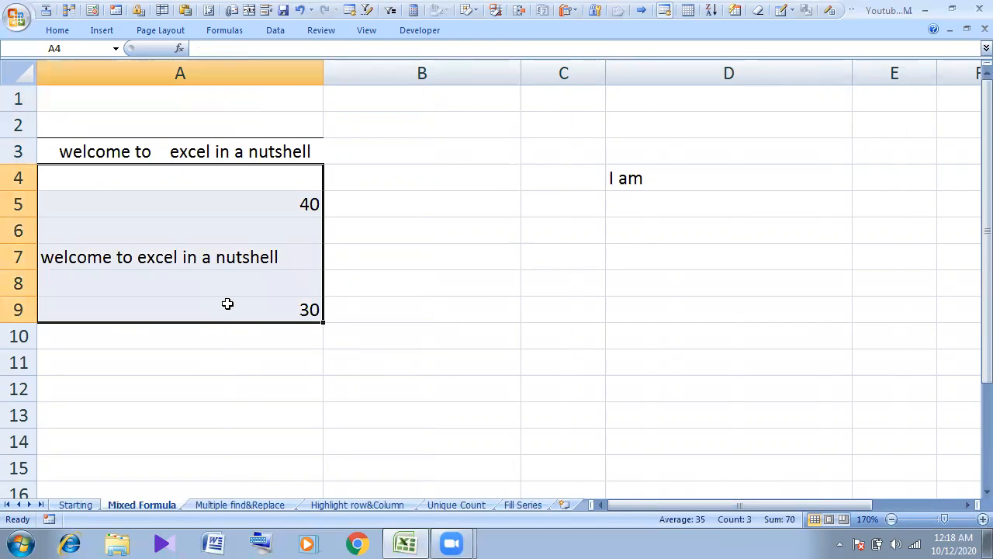
key(Delete)
drag(667, 198, 665, 195)
key(Delete)
click(318, 214)
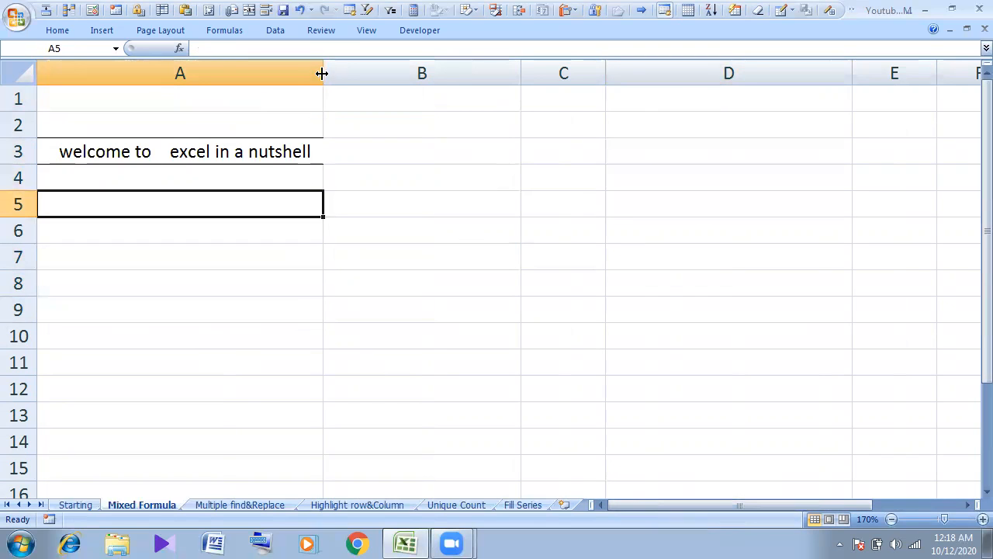
drag(323, 73, 348, 73)
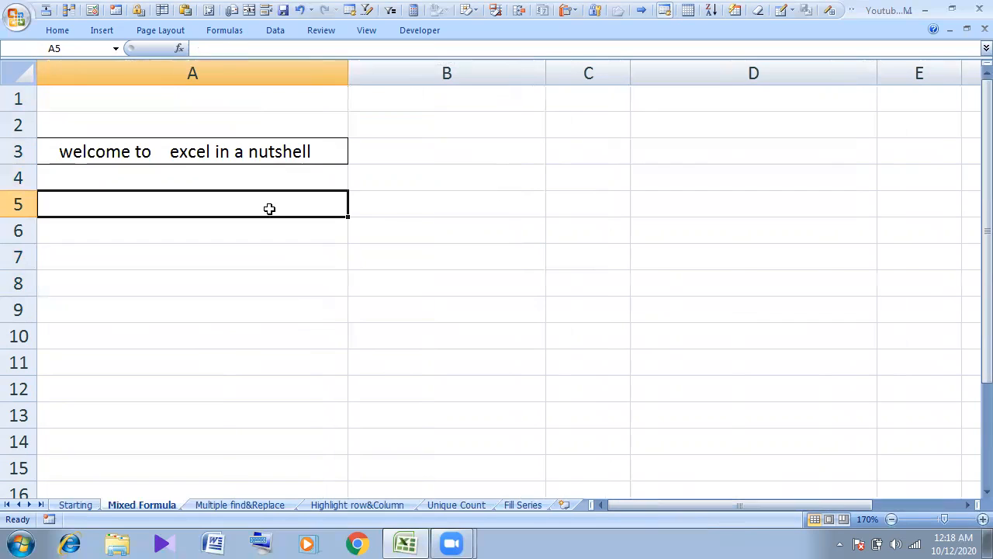
- Enter the nested formula =LEN(TRIM(A3)) in cell A5 to count the characters of the trimmed sentence
text(=)
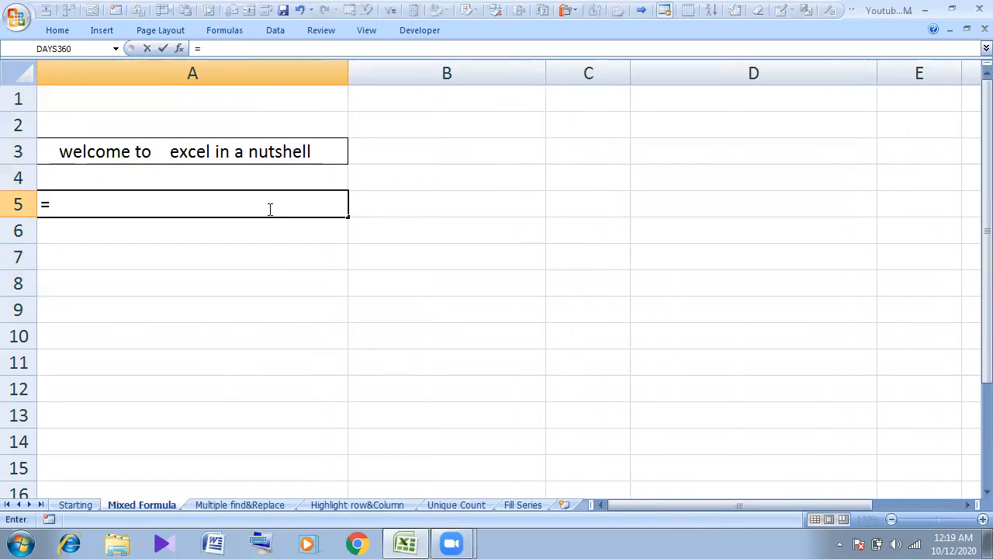
text(len)
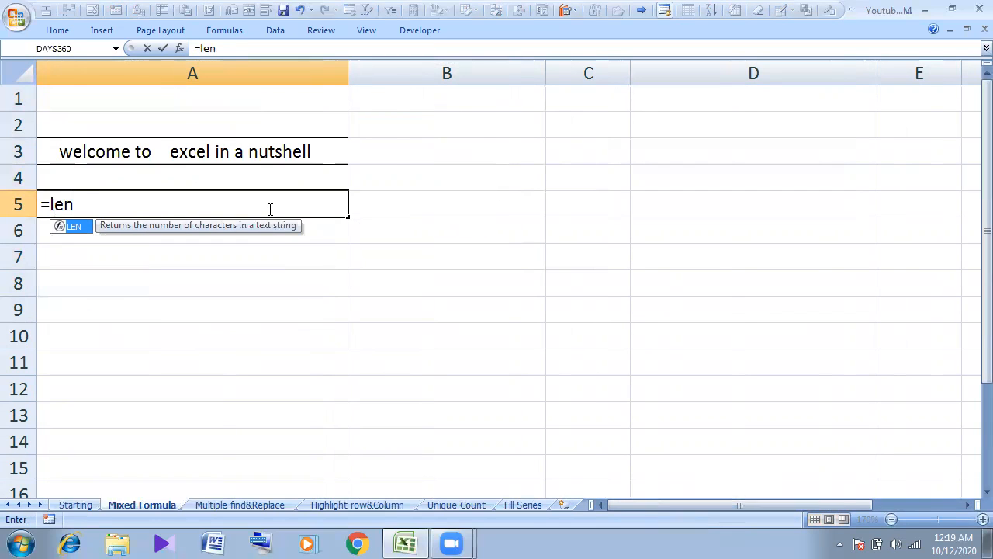
double_click(74, 226)
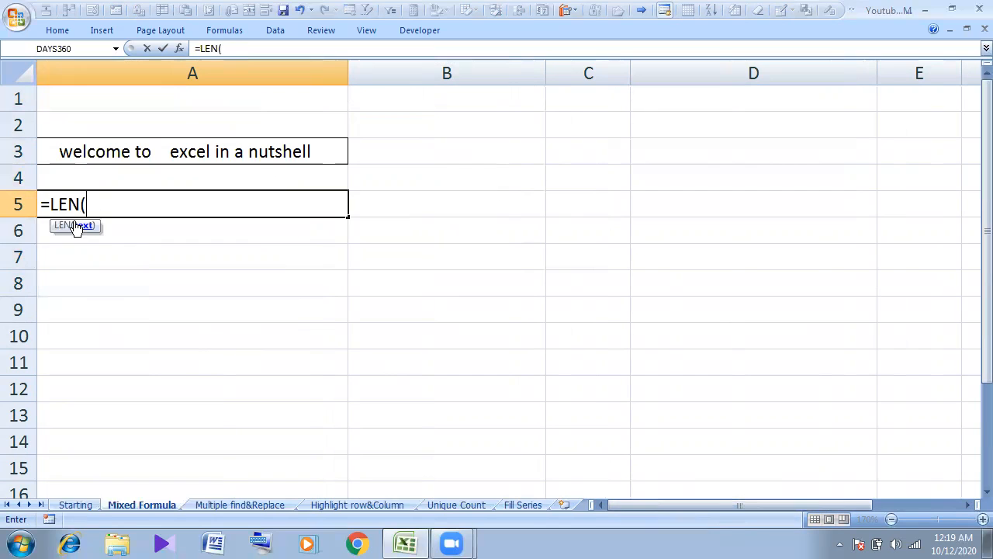
click(132, 150)
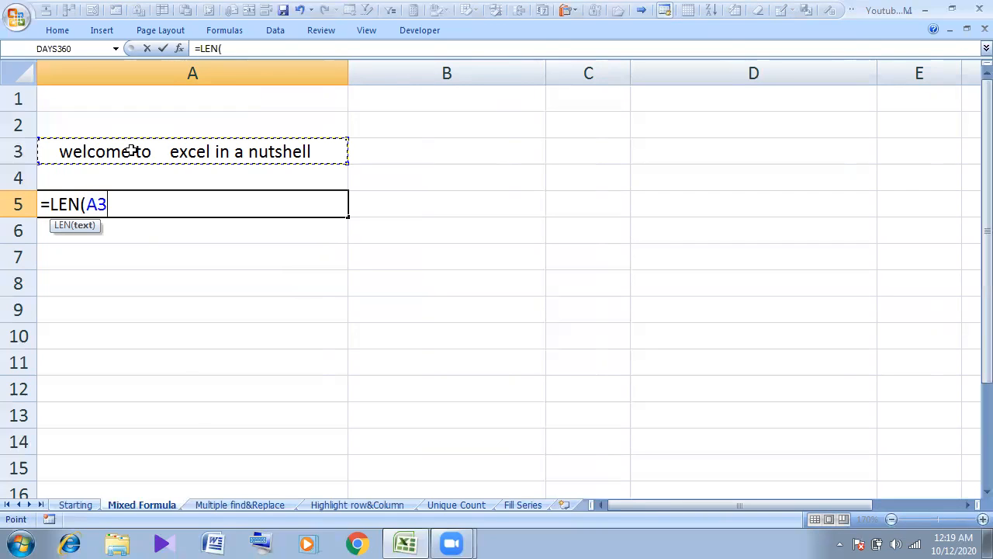
click(91, 206)
text(trim)
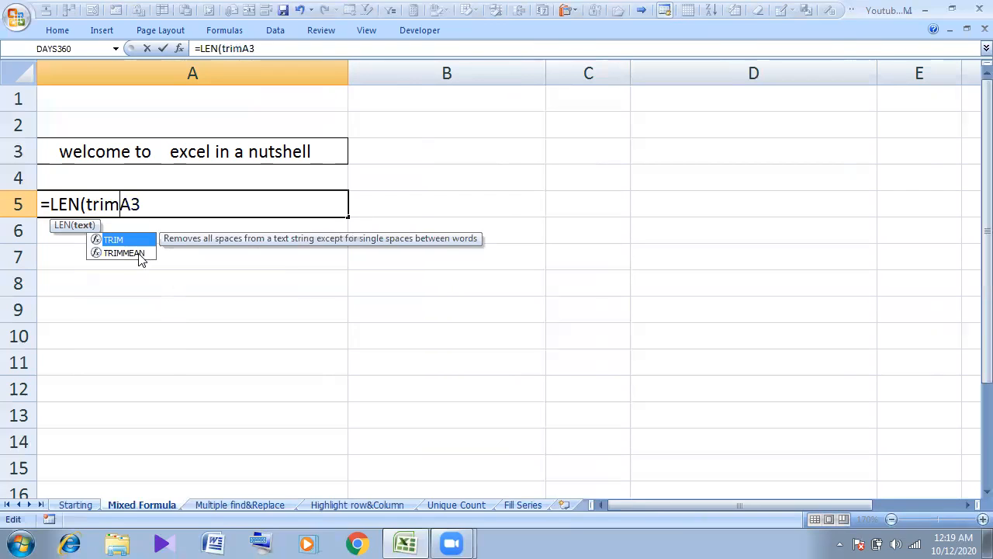
double_click(118, 241)
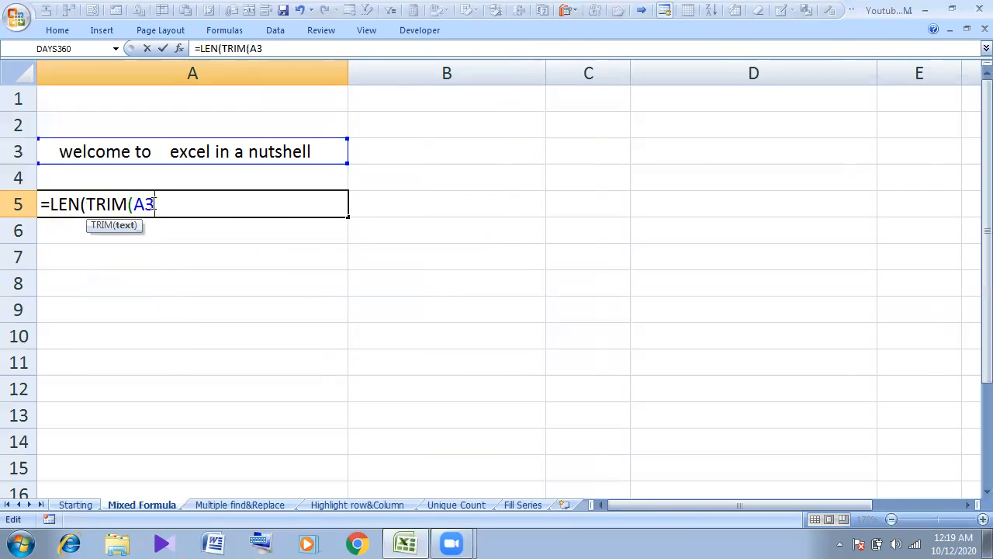
text())
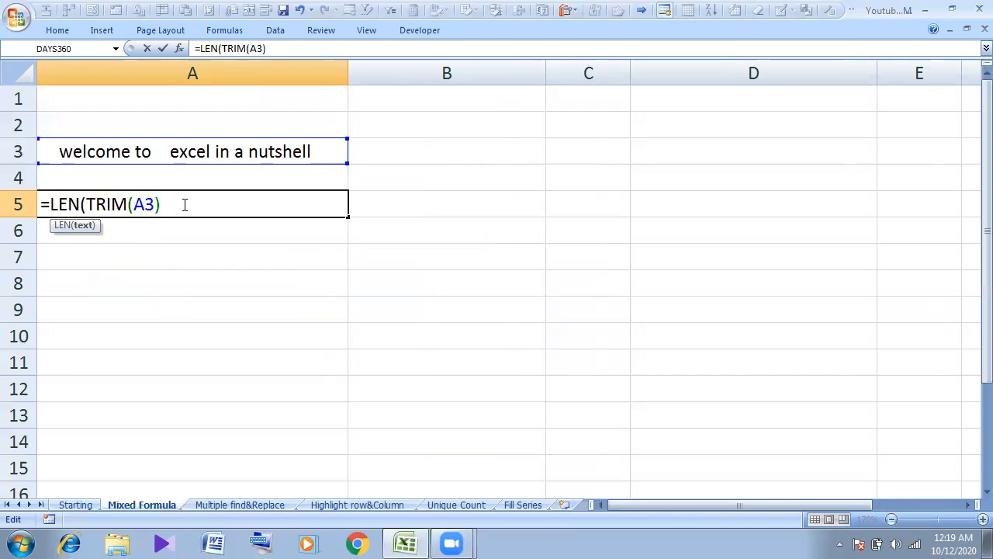
drag(161, 204, 88, 208)
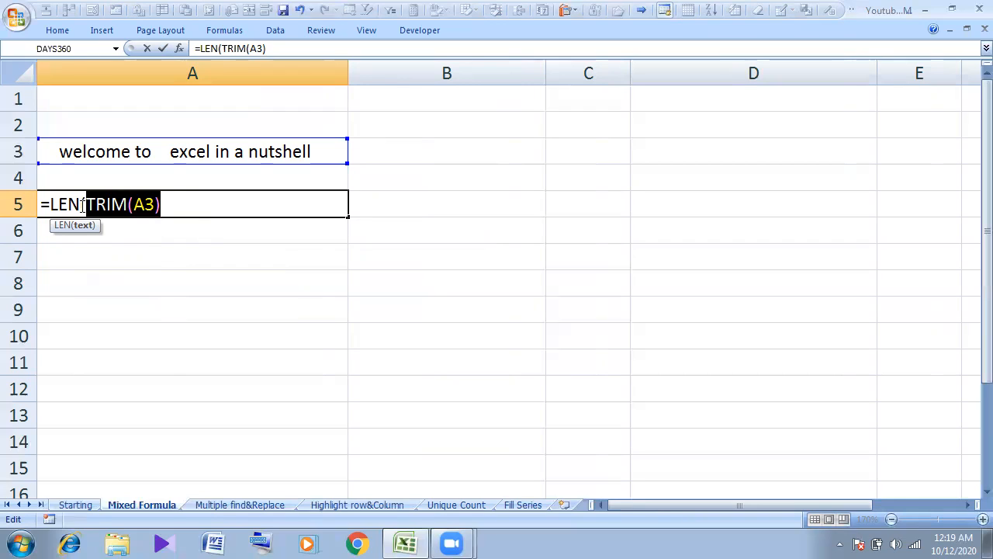
click(171, 204)
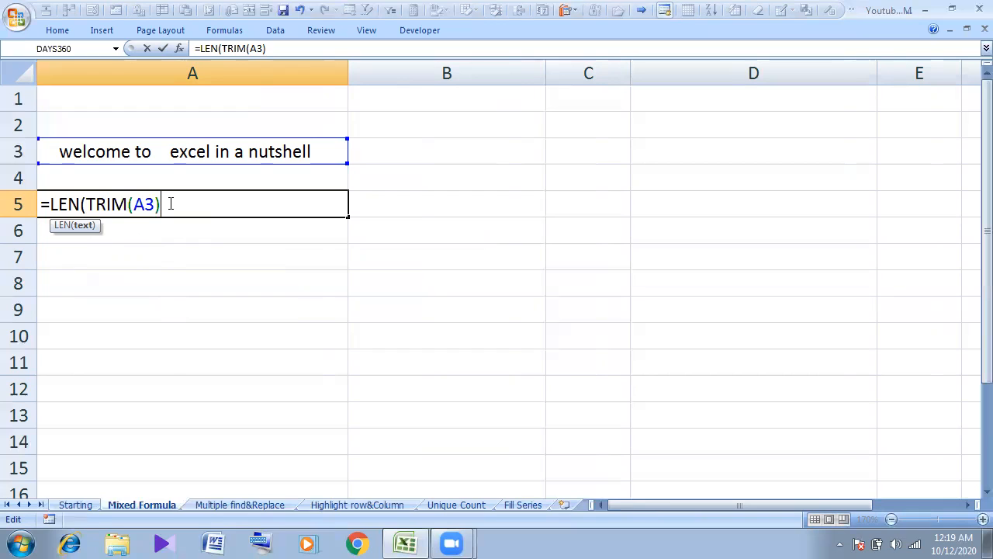
text())
key(Return)
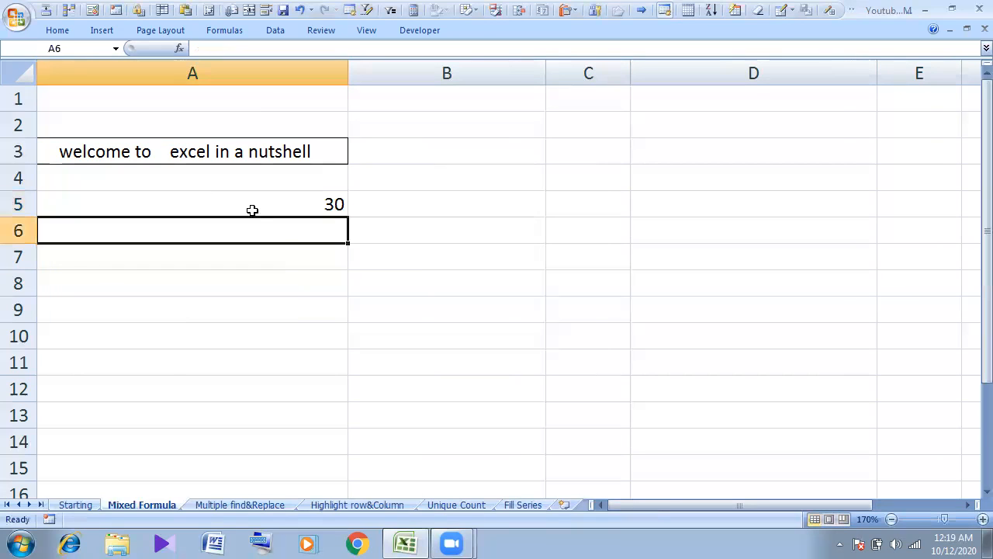
- Extend the formula in cell A5 with a subtraction of a second LEN function after =LEN(TRIM(A3))
click(309, 196)
click(277, 47)
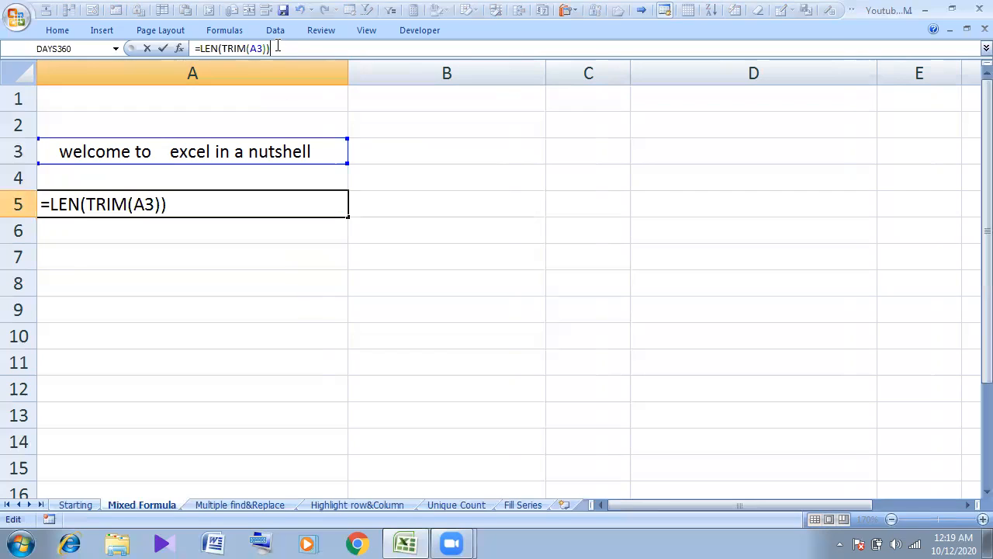
text(-)
text(l)
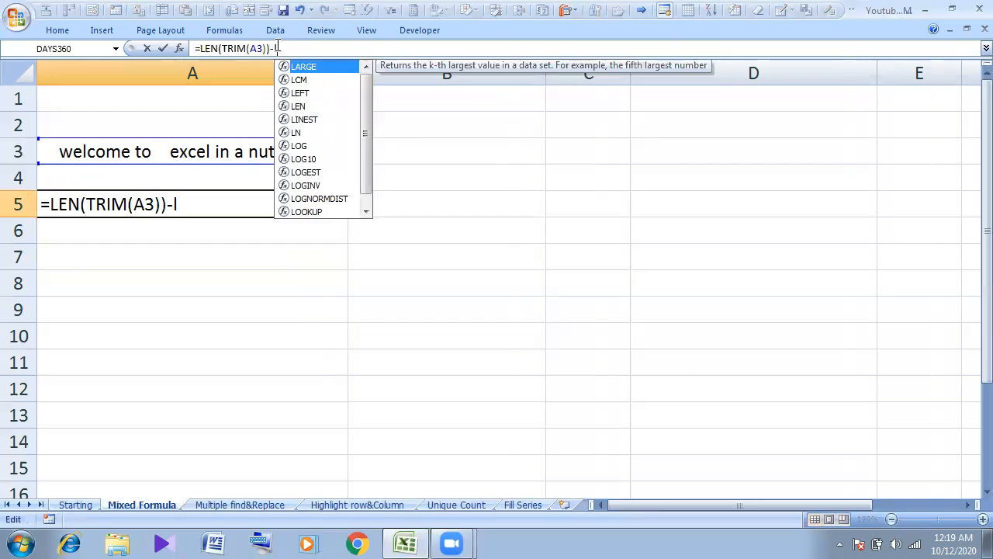
text(en)
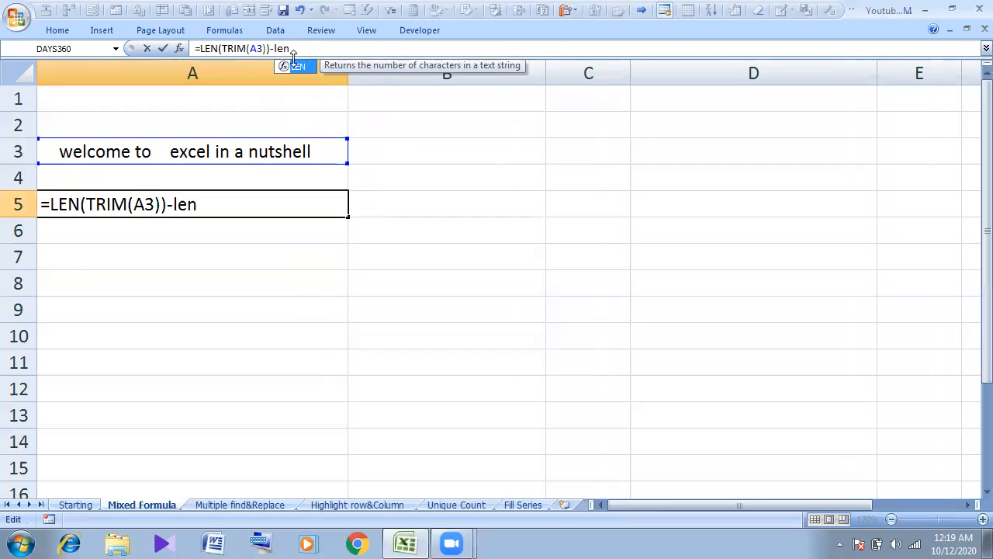
double_click(296, 67)
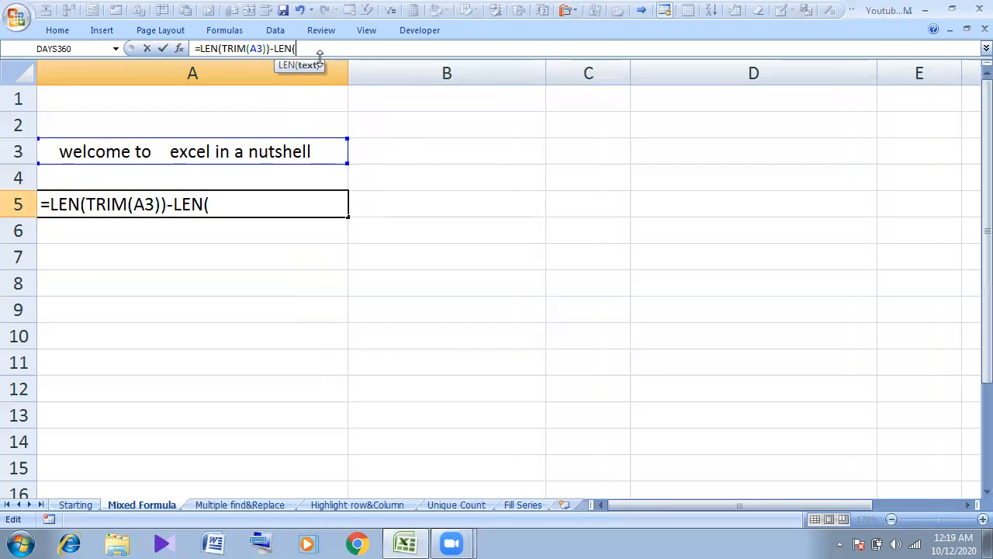
- Nest a SUBSTITUTE function inside the second LEN of the A5 formula, with TRIM(A3) as its text argument
text(su)
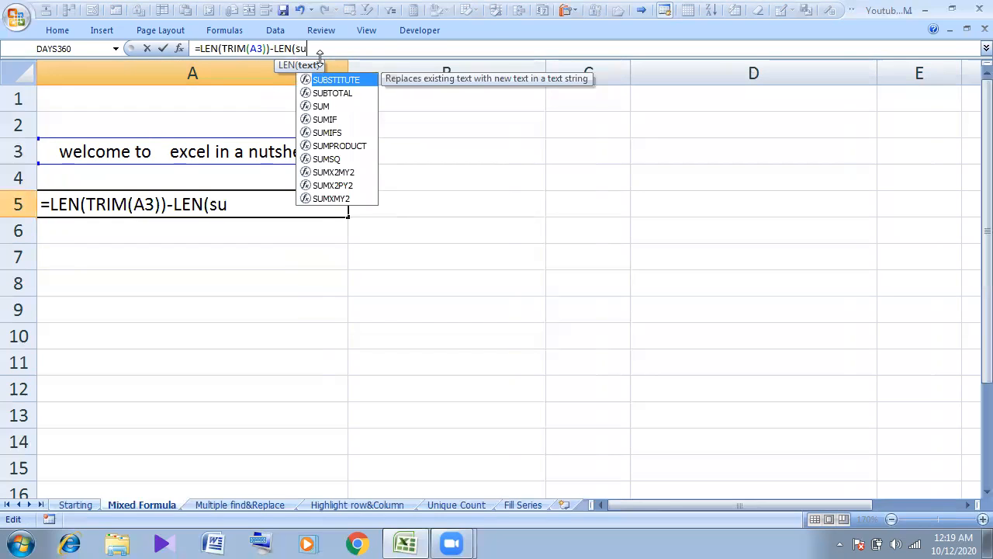
double_click(333, 82)
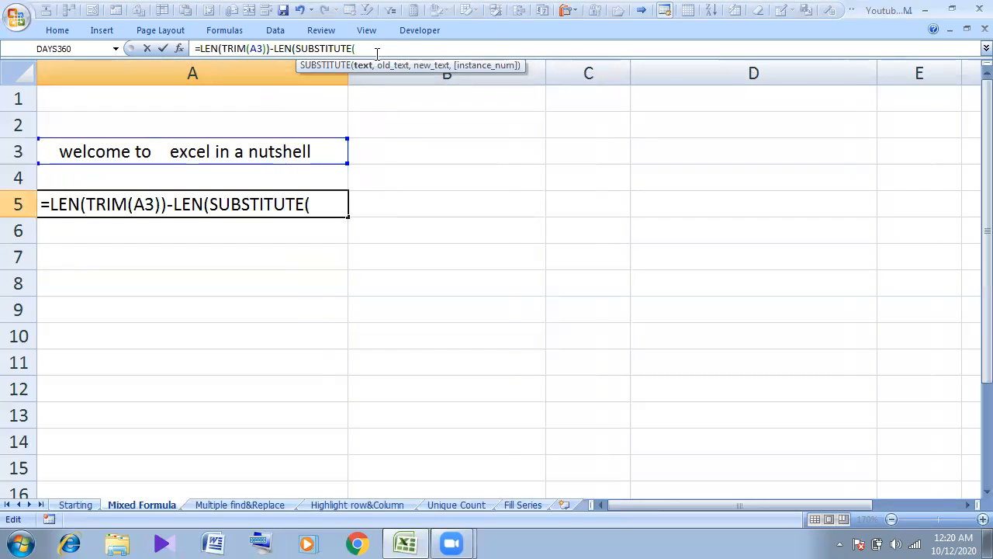
text(trim)
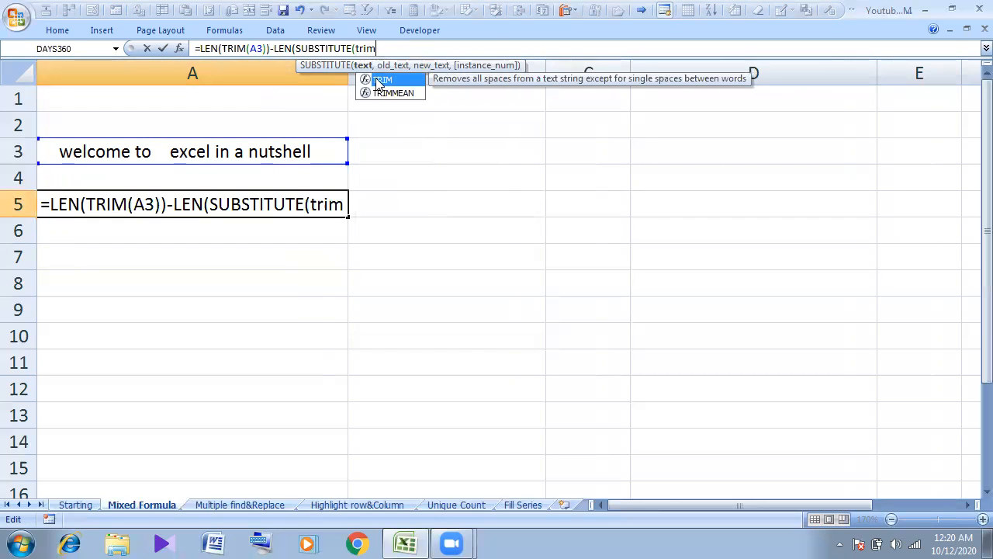
double_click(379, 83)
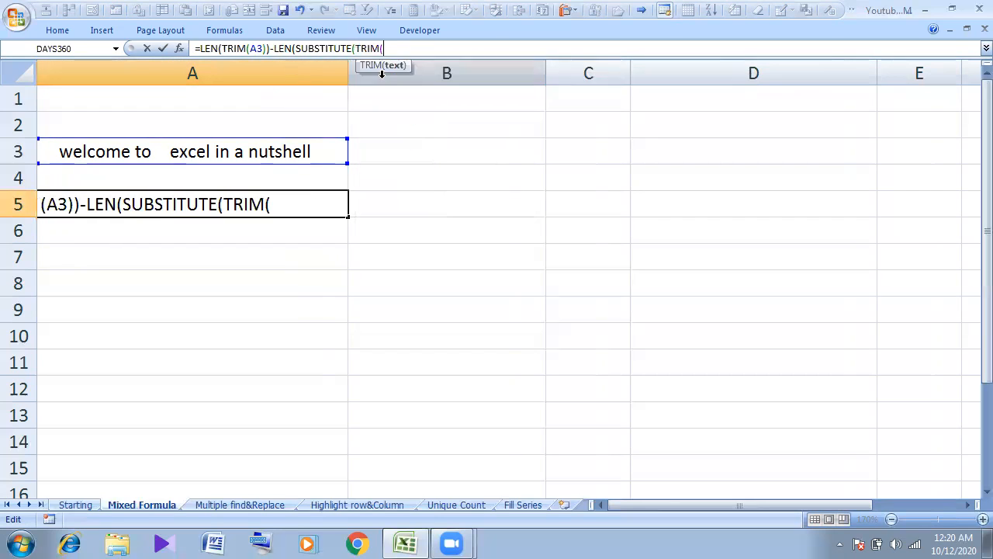
click(230, 152)
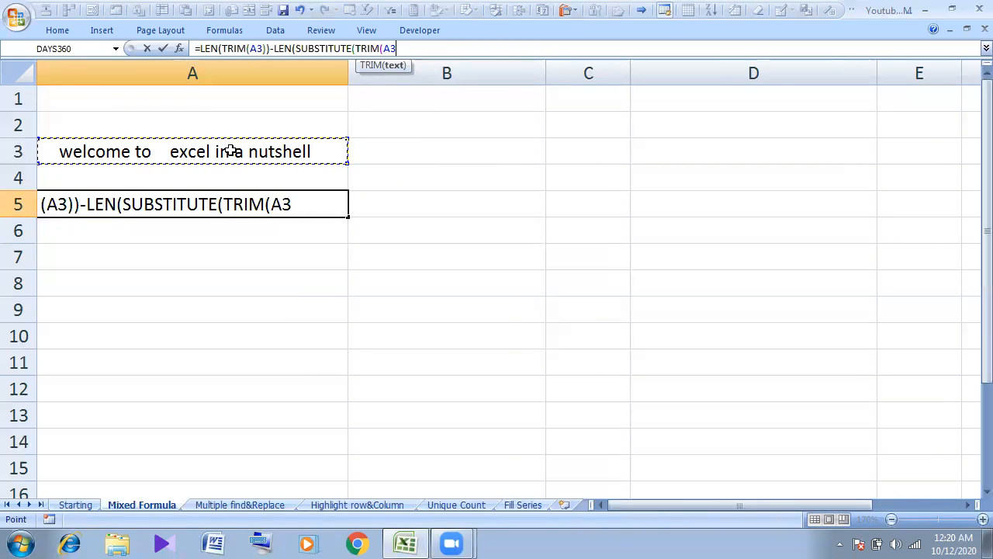
text())
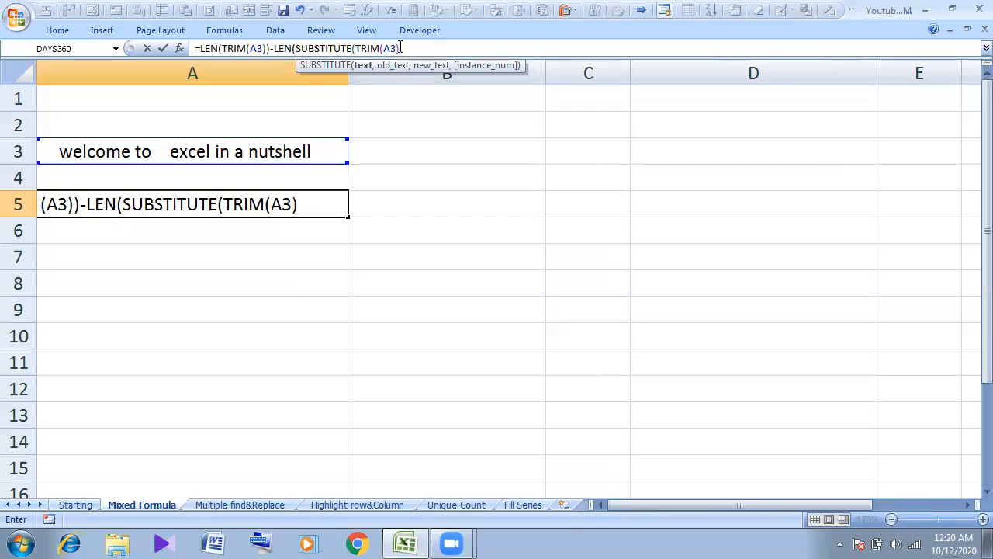
drag(400, 48, 355, 50)
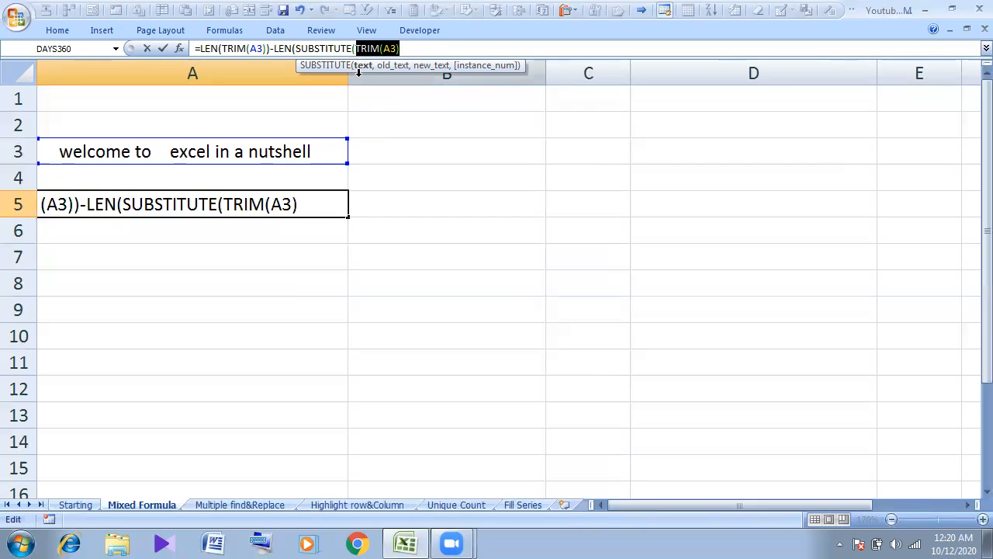
click(409, 49)
- Complete the A5 formula by replacing " " with "", closing both functions and adding +1, and enter it
text(,)
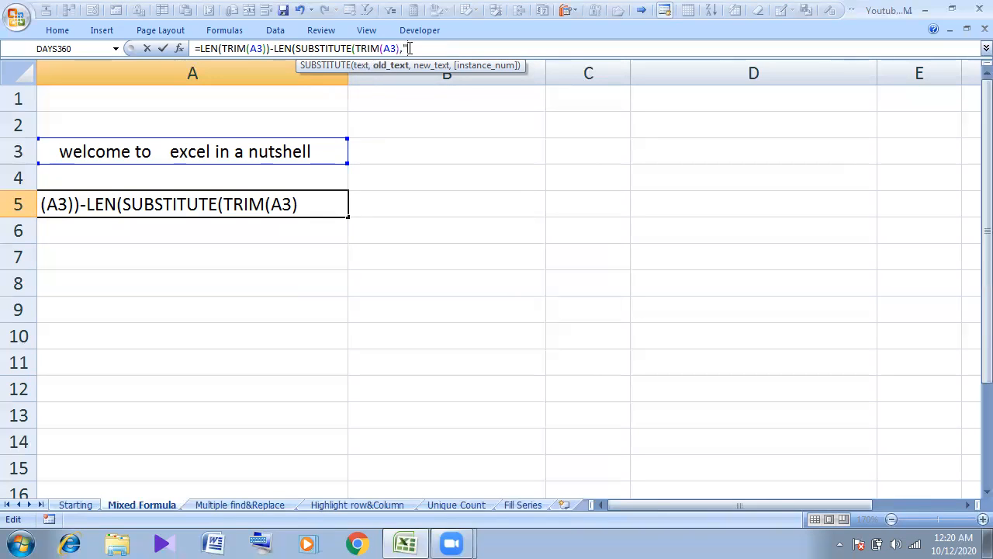
text(" ","")
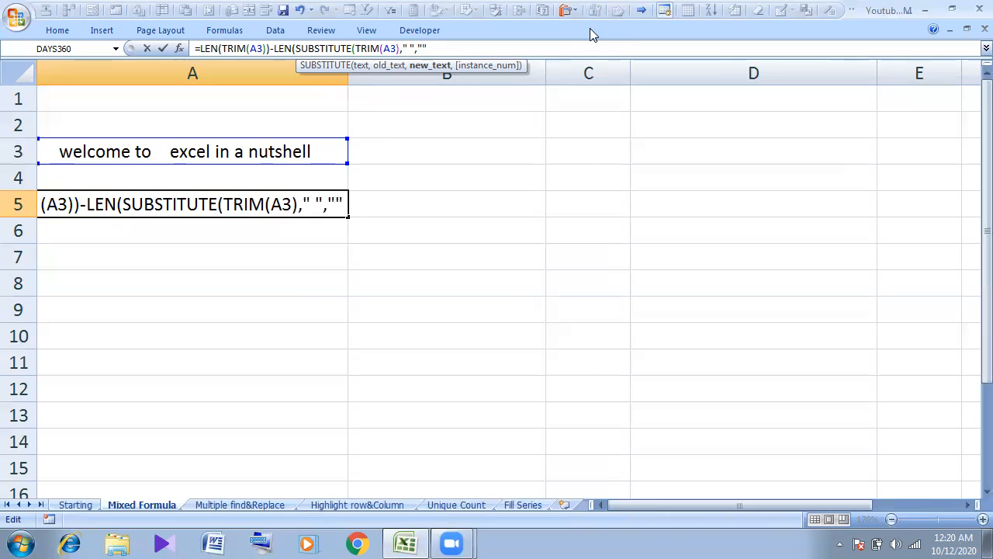
text())
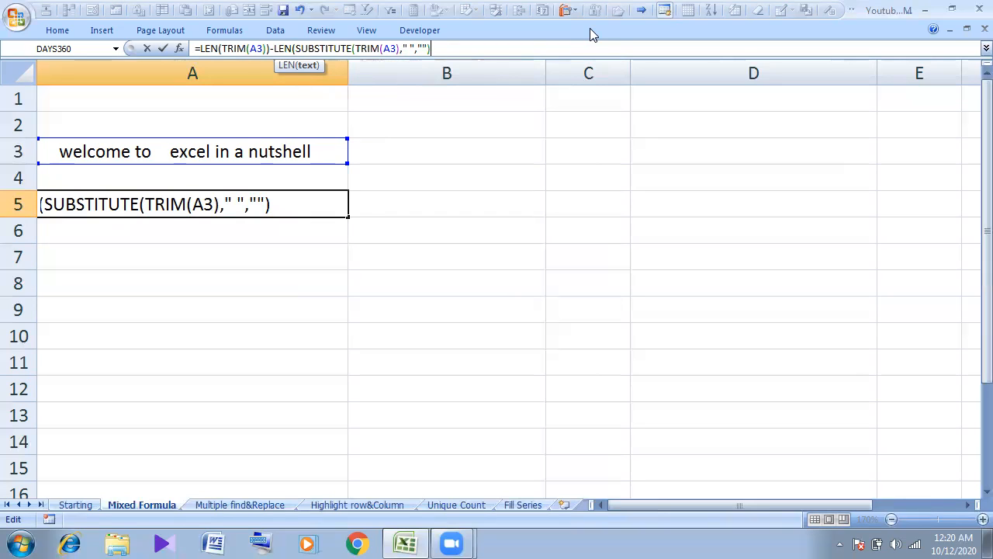
text())
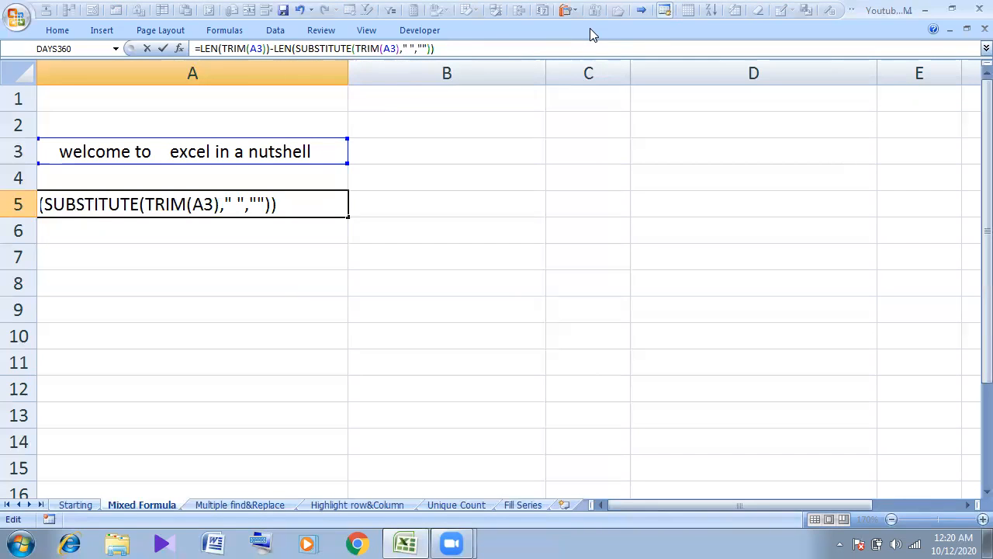
text(+1)
key(Return)
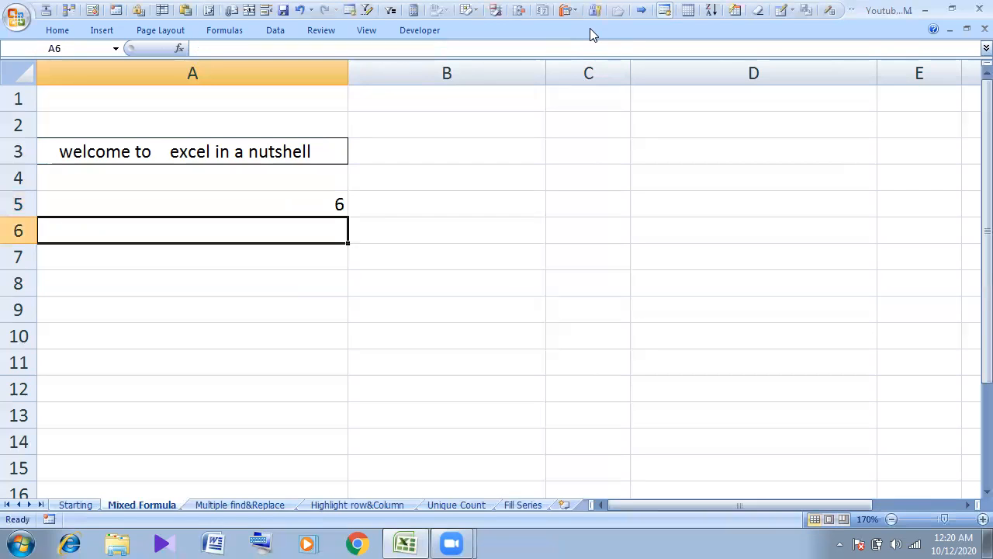
- Examine the combined formula in A5 by displaying formulas in the cells with row 5 made taller, and return to showing results
click(320, 203)
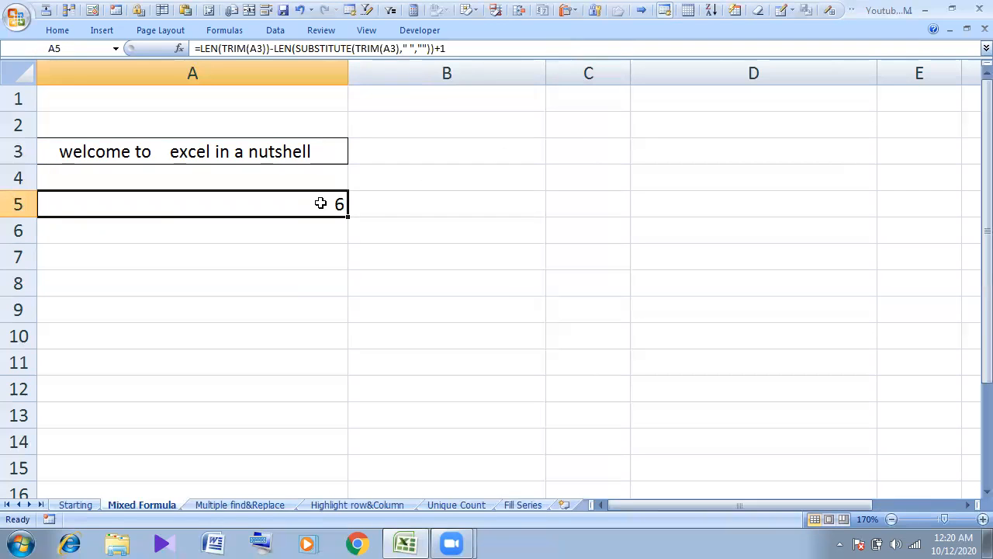
key(ctrl+grave)
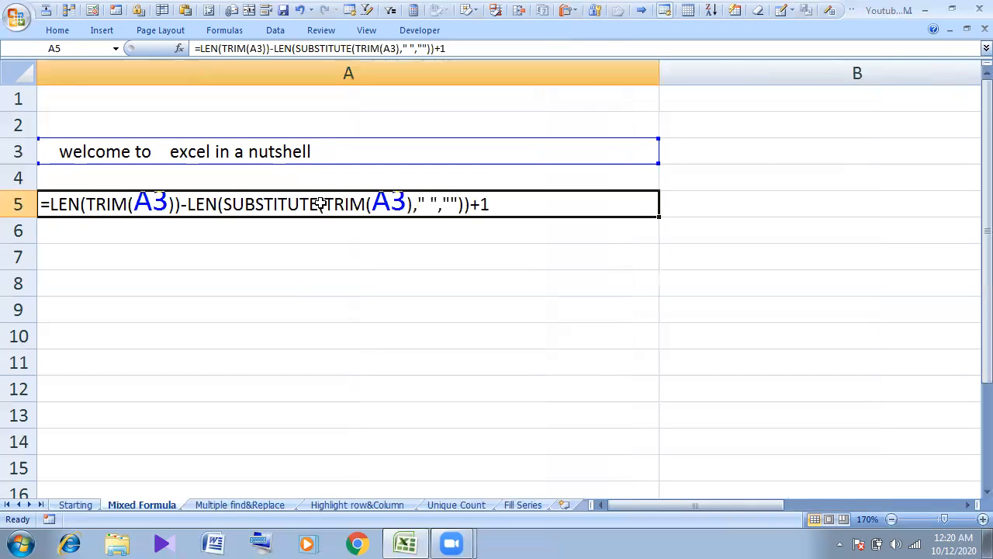
drag(29, 214, 28, 261)
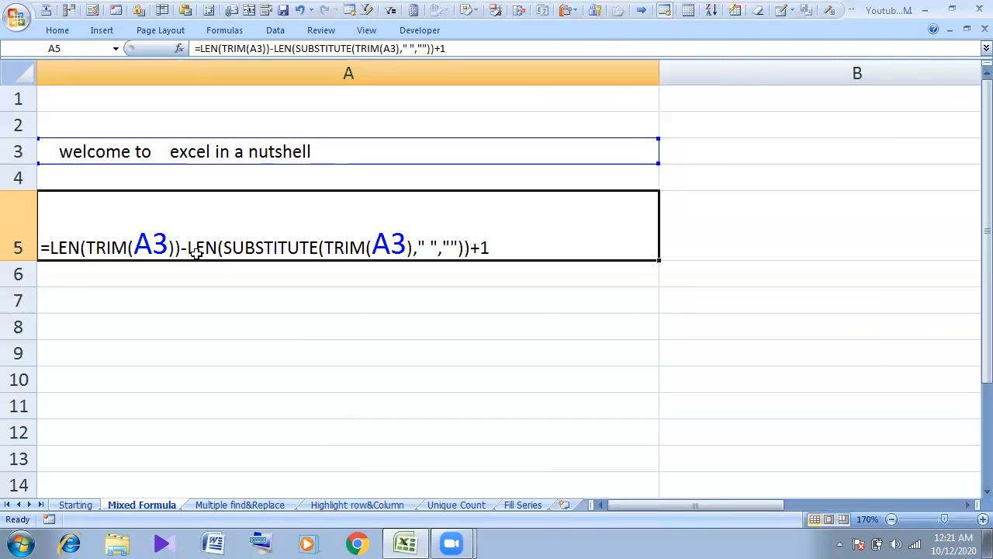
key(ctrl+grave)
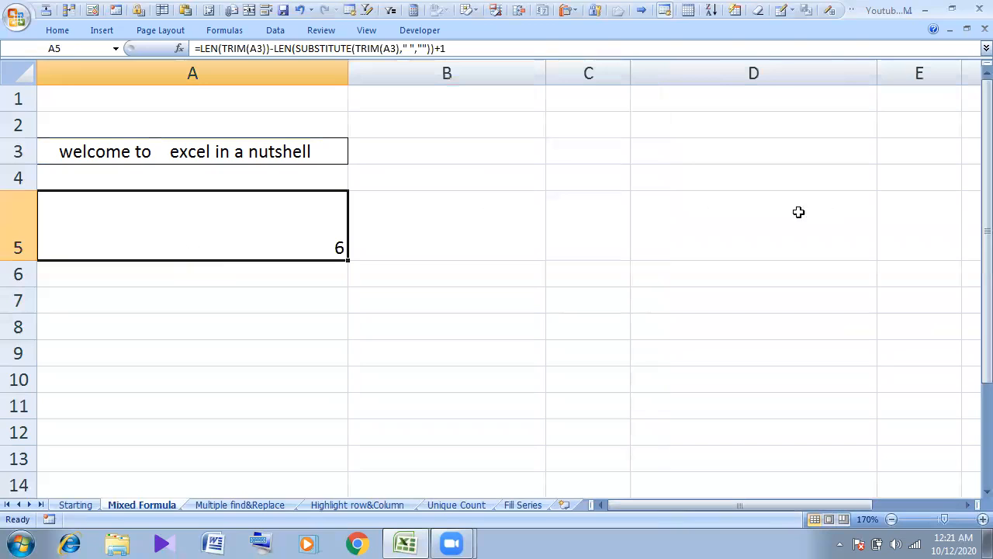
- Widen column C slightly and enter the labels Max, min and Avg in cells C2 to C4
drag(628, 69, 655, 69)
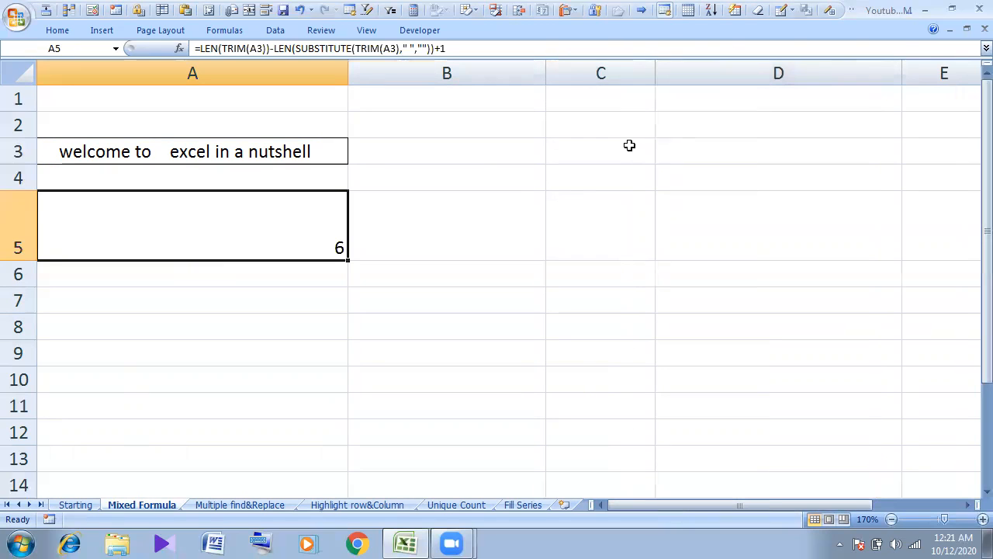
click(629, 145)
click(594, 119)
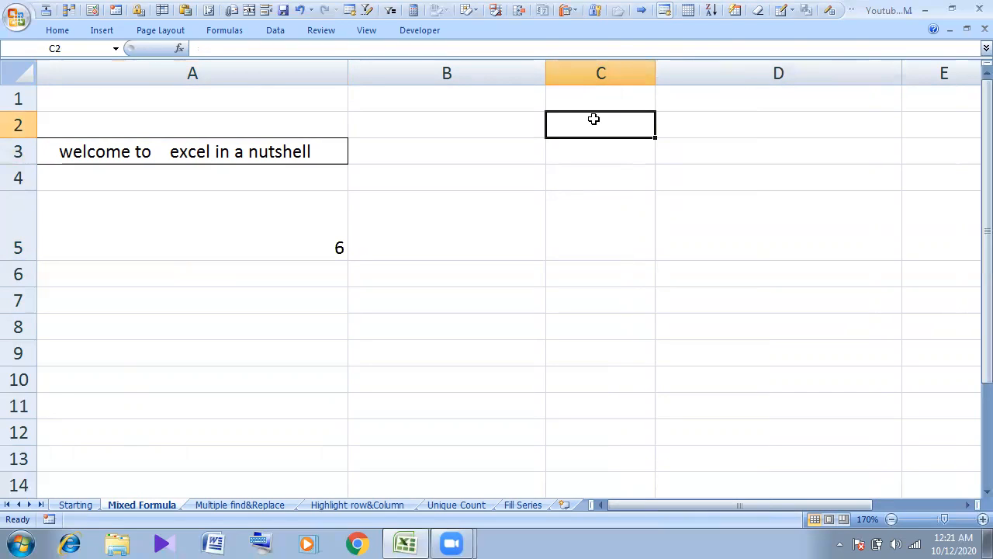
text(M)
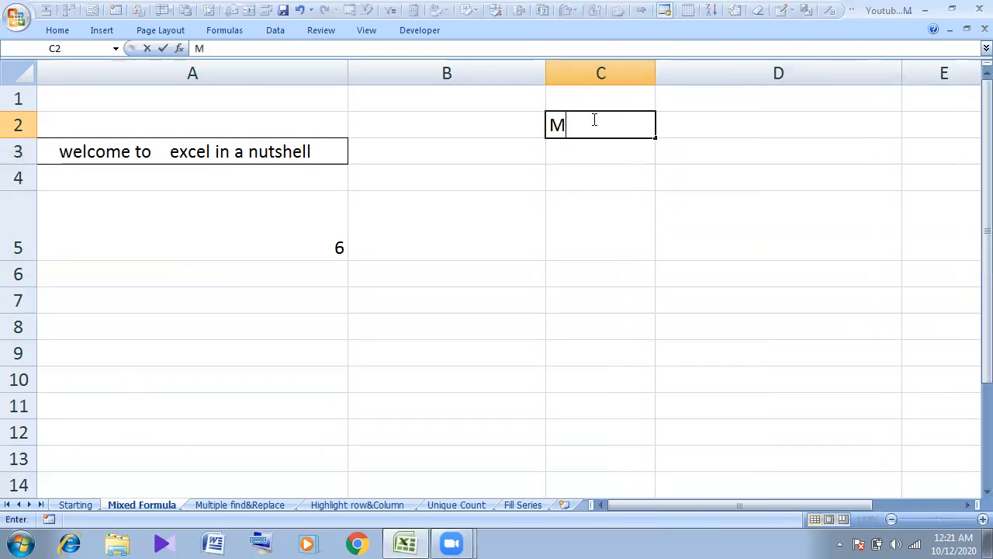
text(ax)
click(606, 150)
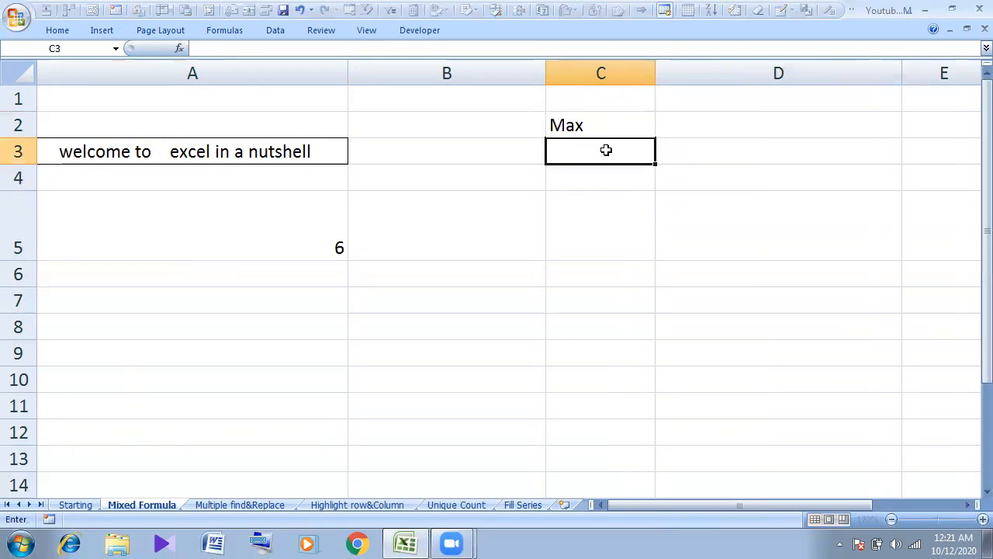
text(min)
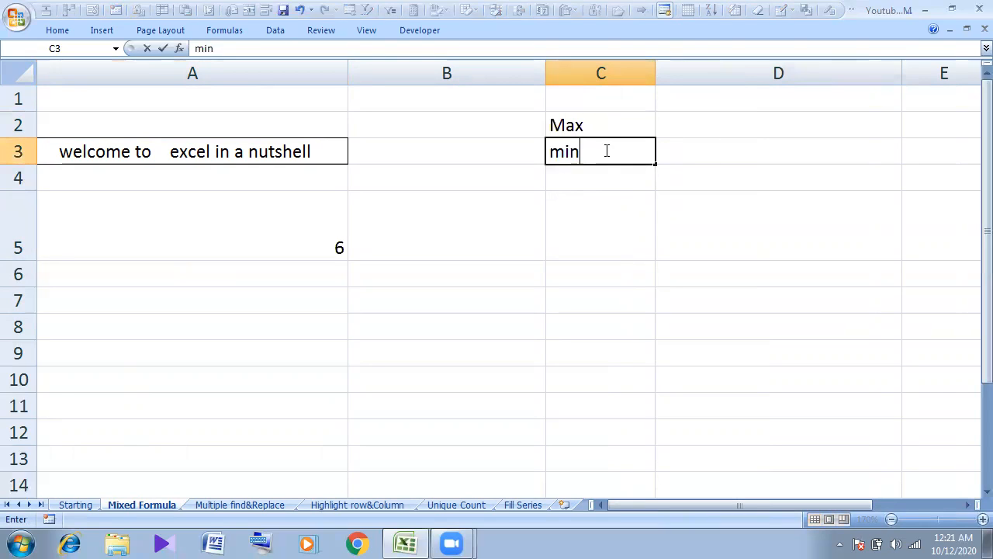
key(Return)
text(Avg)
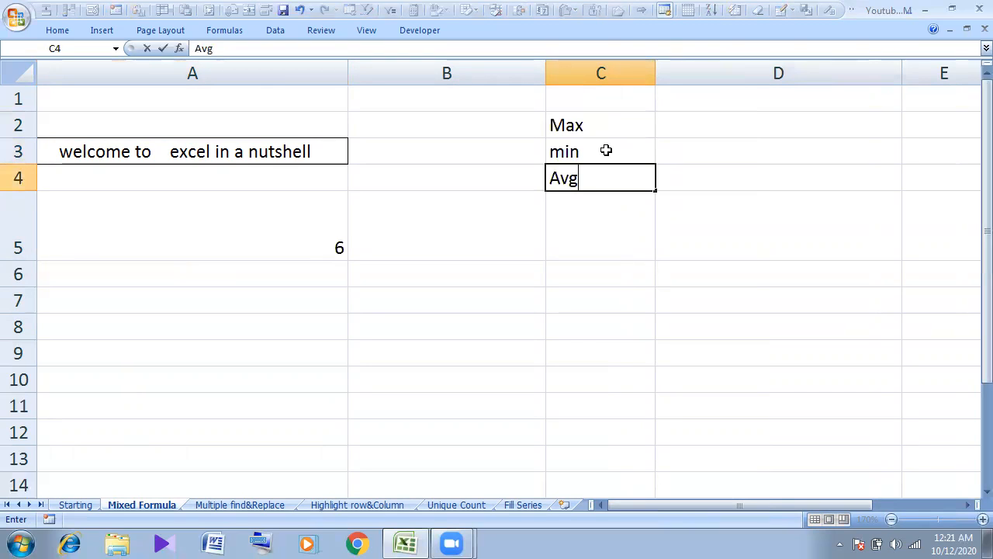
- Enter the values 12.5, 10.99 and 8.9 in cells D2 to D4, and reduce the height of row 5
click(746, 127)
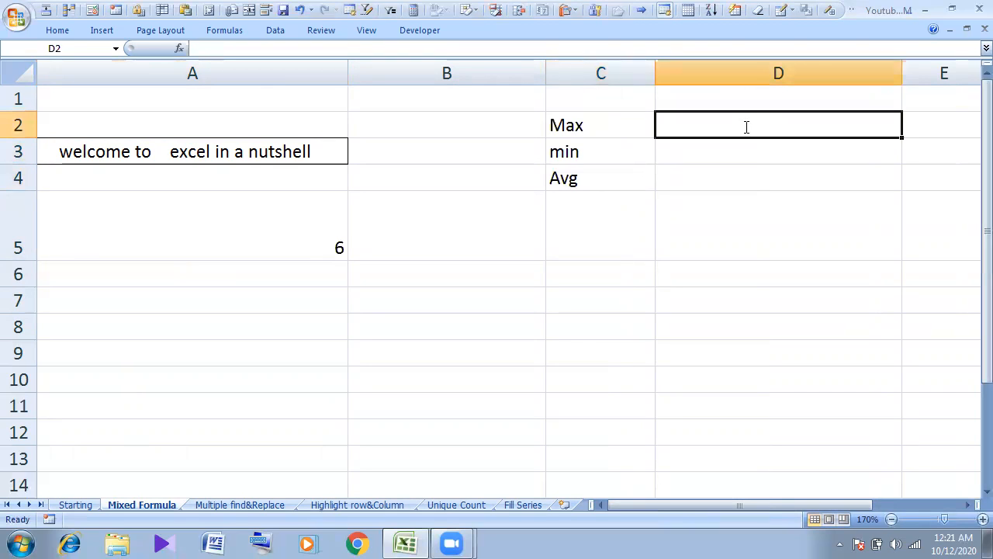
text(12.5)
key(Return)
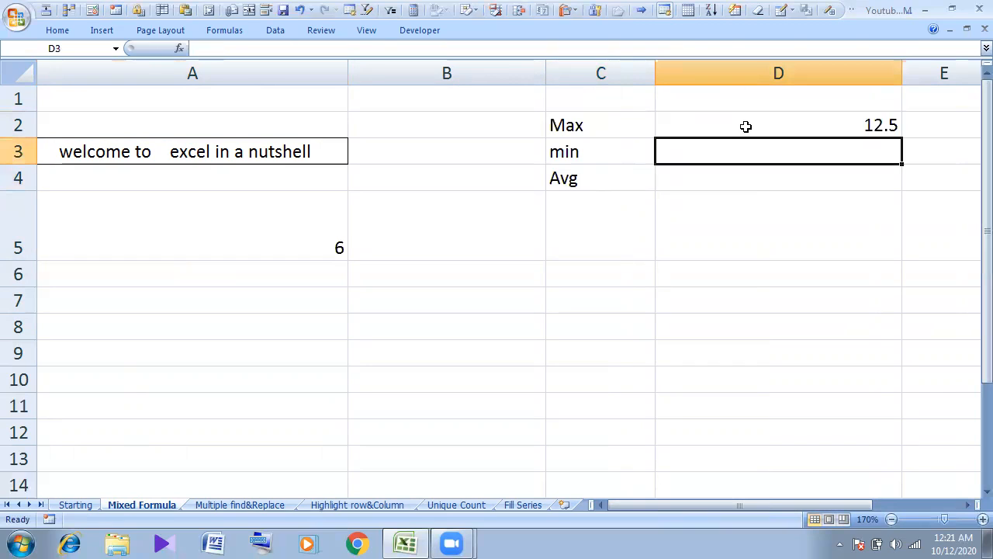
text(10.99)
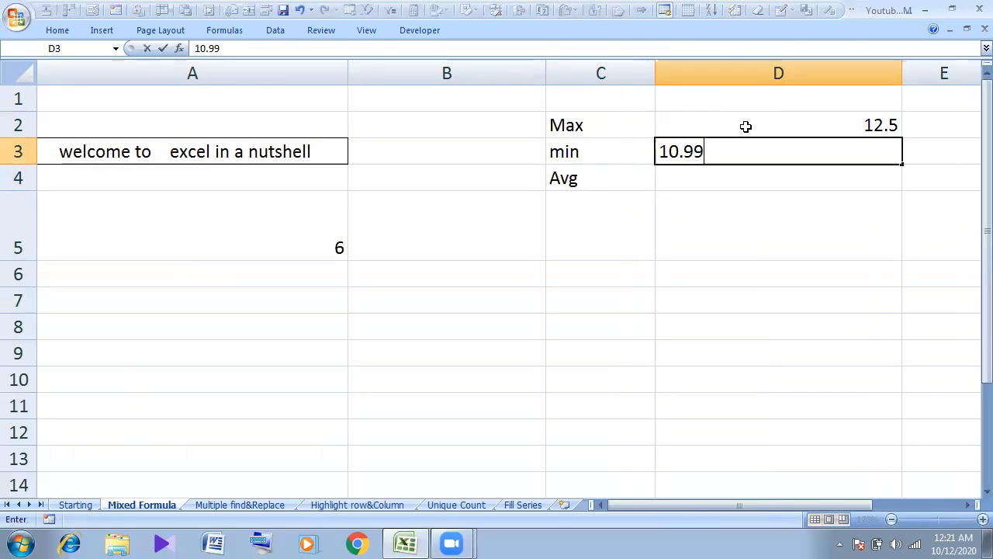
key(Return)
text(8.9)
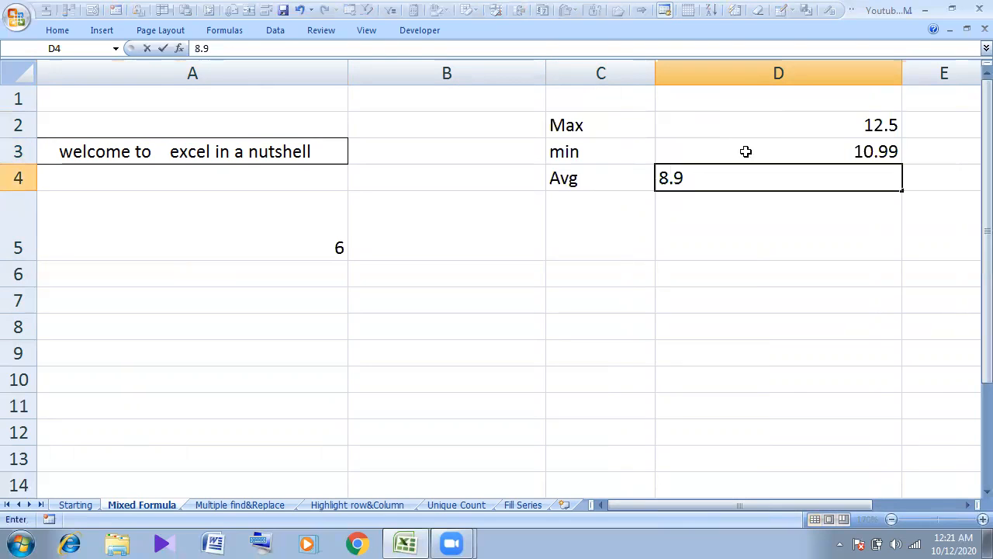
click(689, 238)
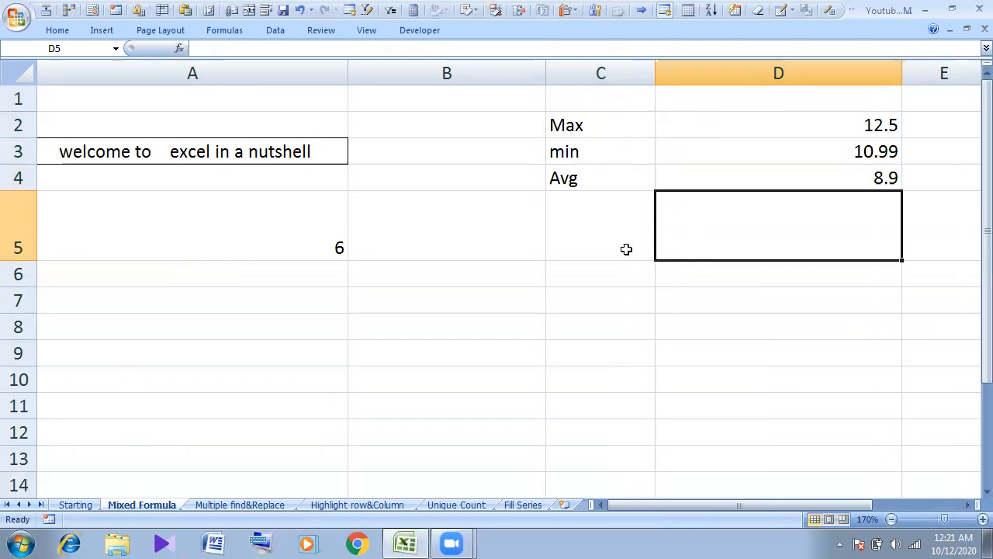
drag(16, 261, 11, 223)
- Enter a formula in cell C6 that subtracts the min divided by the Avg from the Max, =D2-D3/D4
click(583, 229)
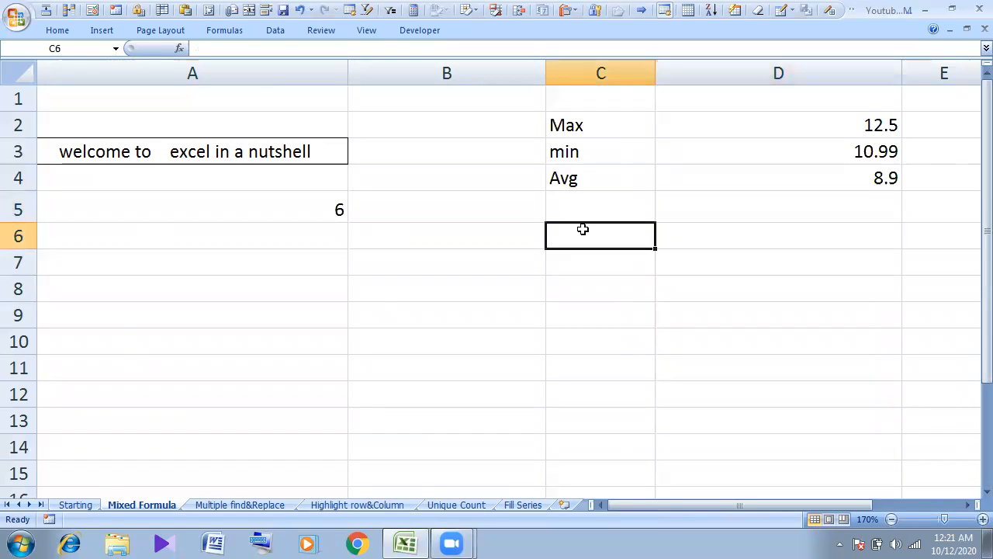
text(=)
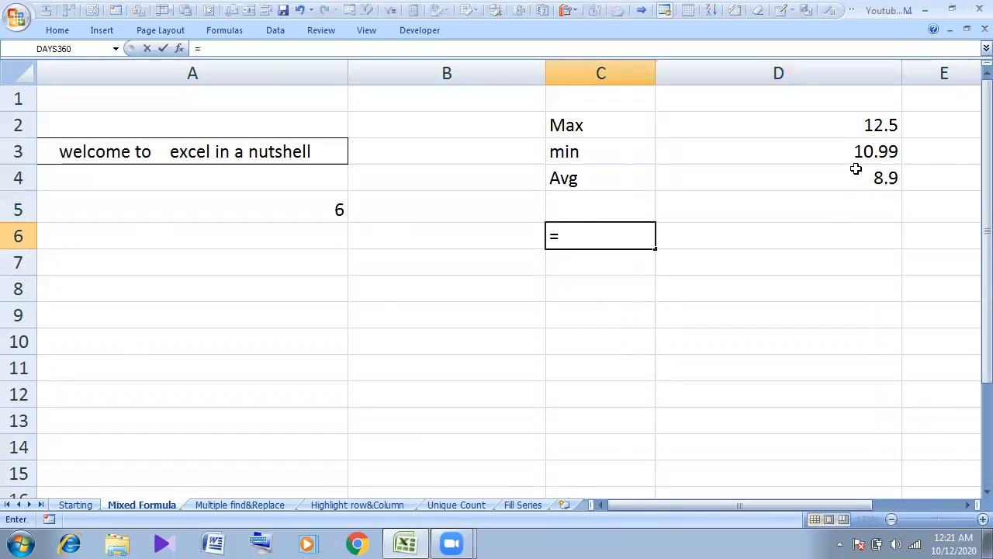
click(858, 128)
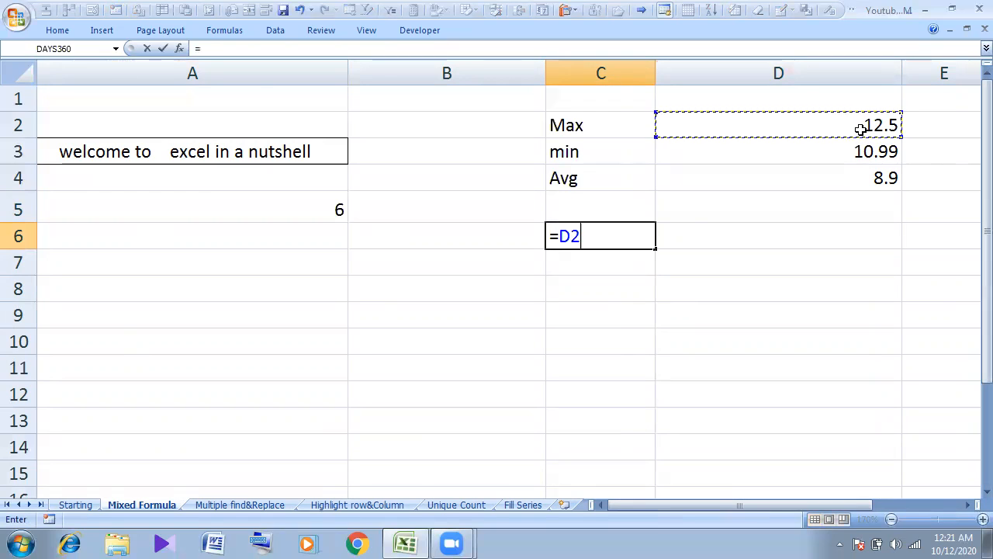
text(-)
click(887, 153)
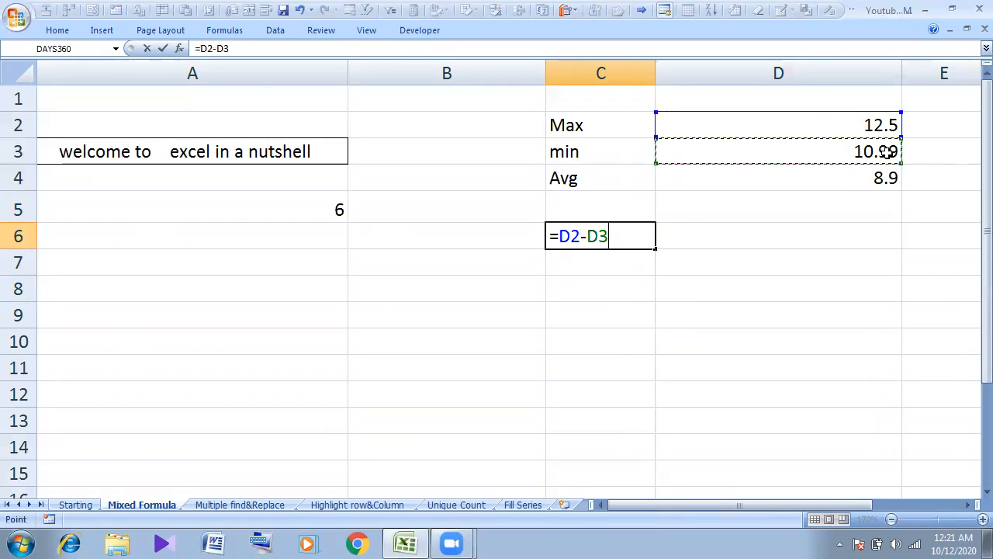
text(/)
click(887, 177)
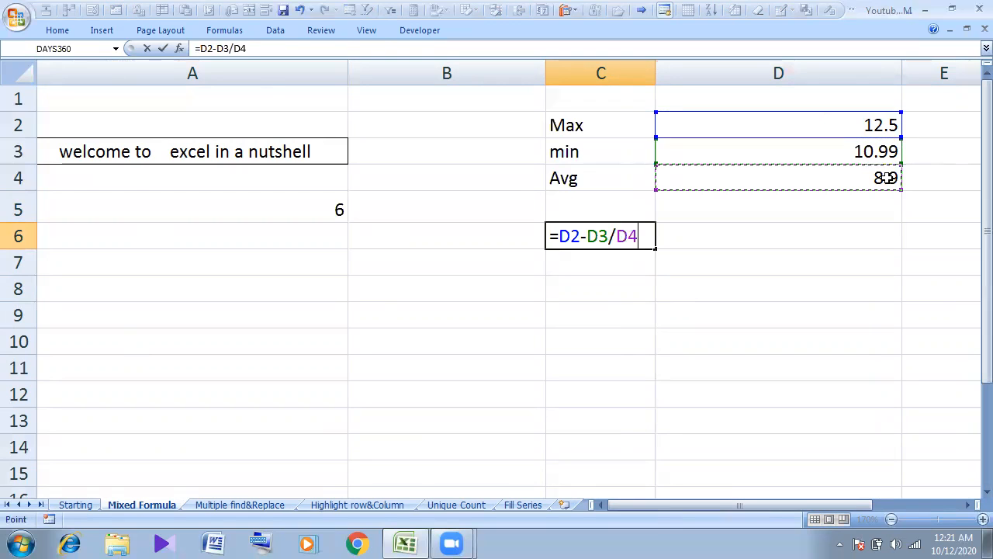
key(Return)
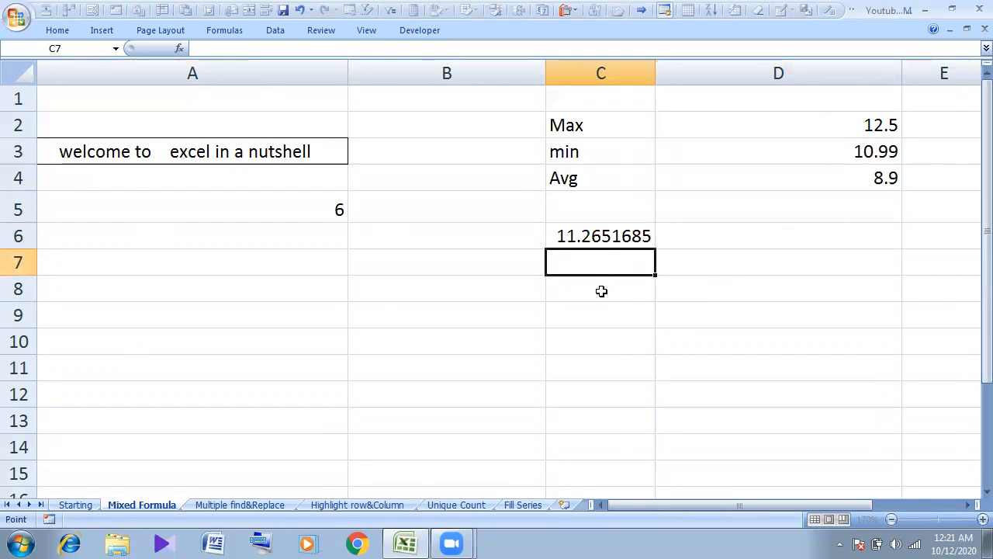
- Enter a formula in cell C8 that subtracts min divided by min from the Avg, =D4-D3/D3
click(601, 289)
text(=)
click(874, 178)
text(-)
click(879, 154)
text(/)
click(877, 155)
key(Return)
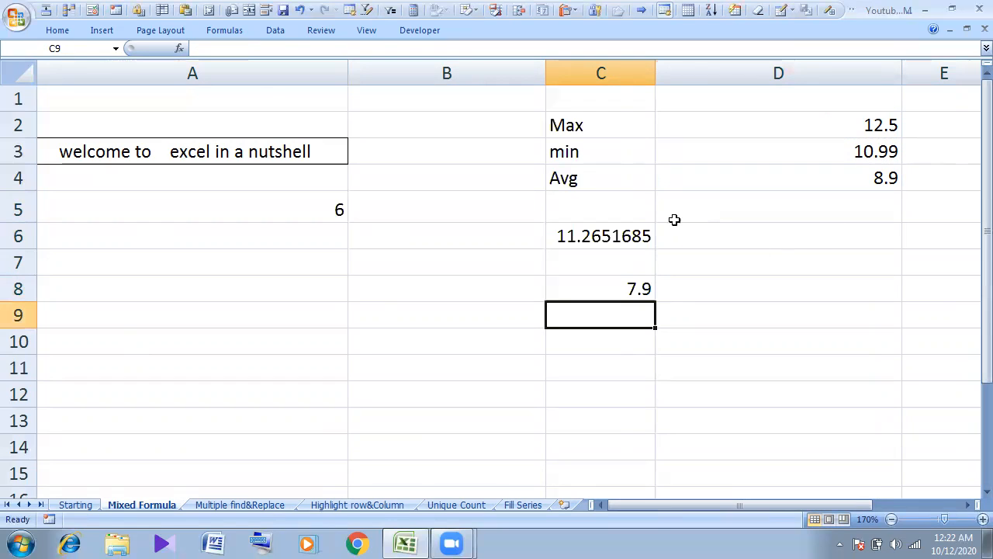
- Re-enter the formula =D4-D3/D3 in cell C8 and select the cell again to check it
click(612, 290)
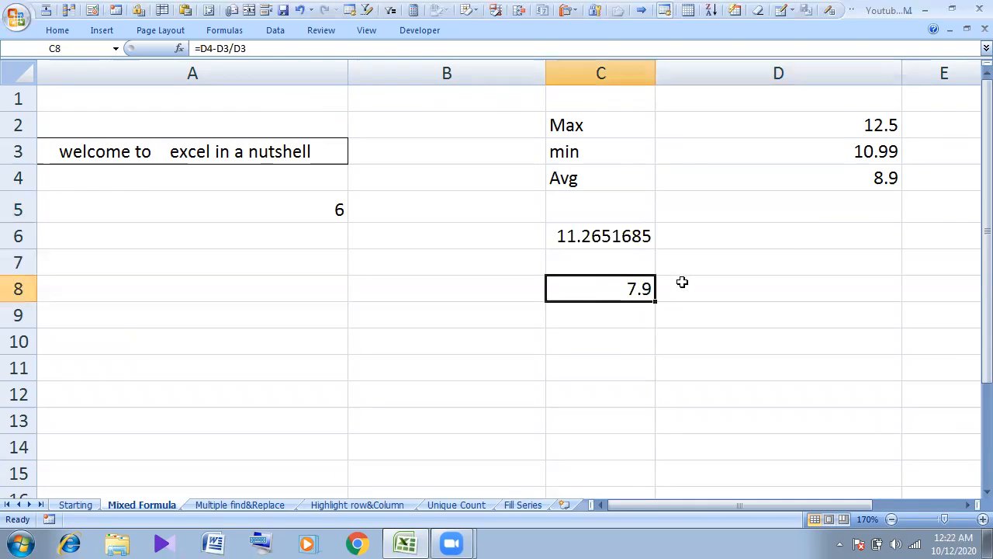
text(=)
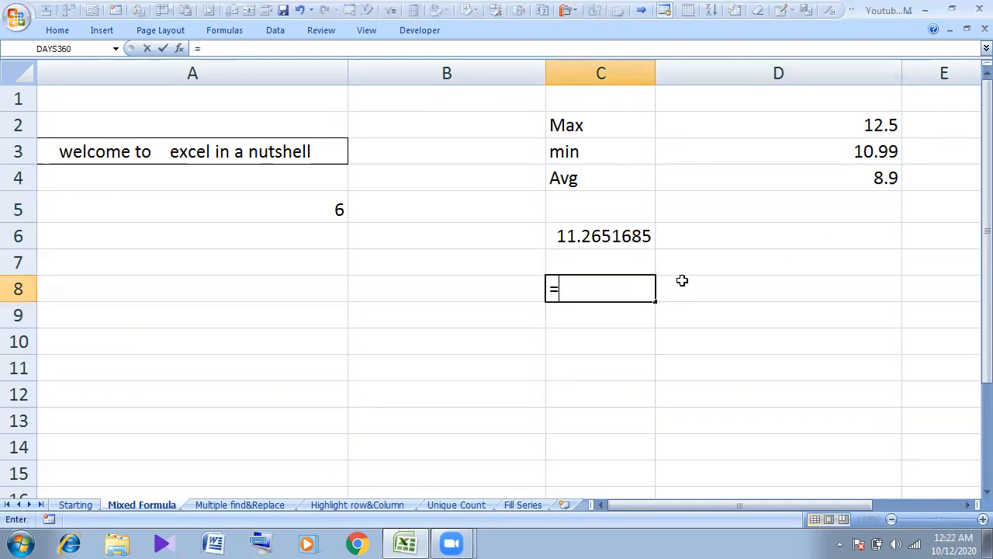
click(870, 178)
text(-)
click(865, 151)
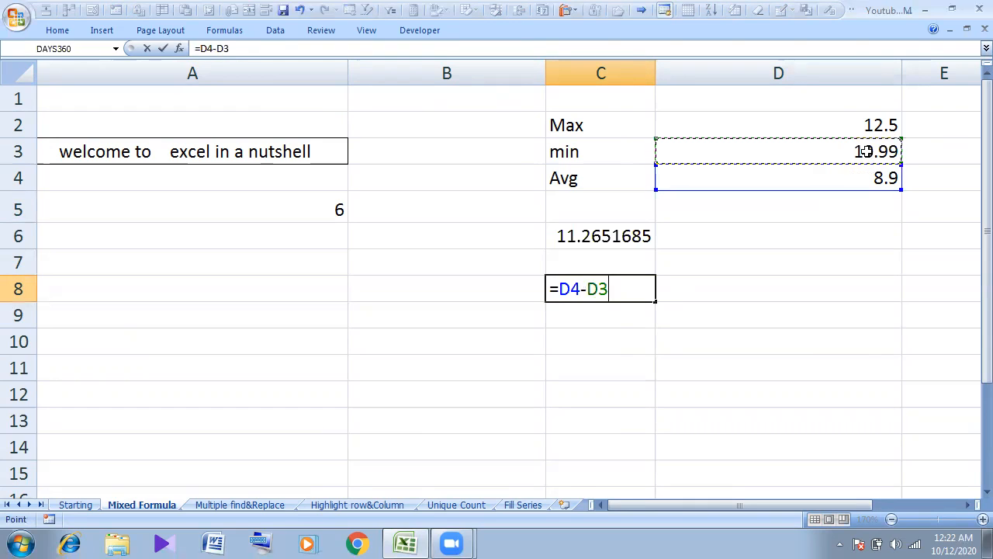
text(/)
click(872, 151)
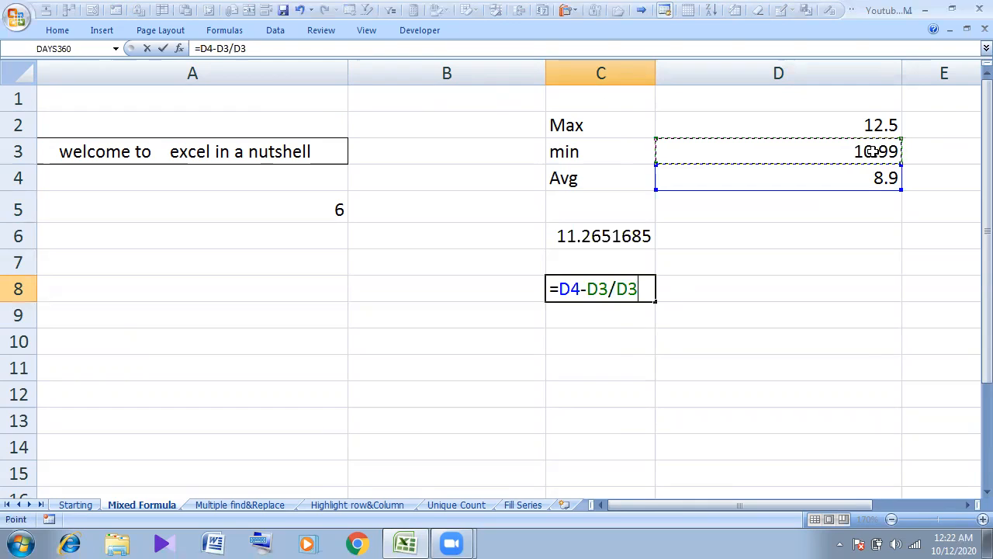
key(Return)
click(621, 288)
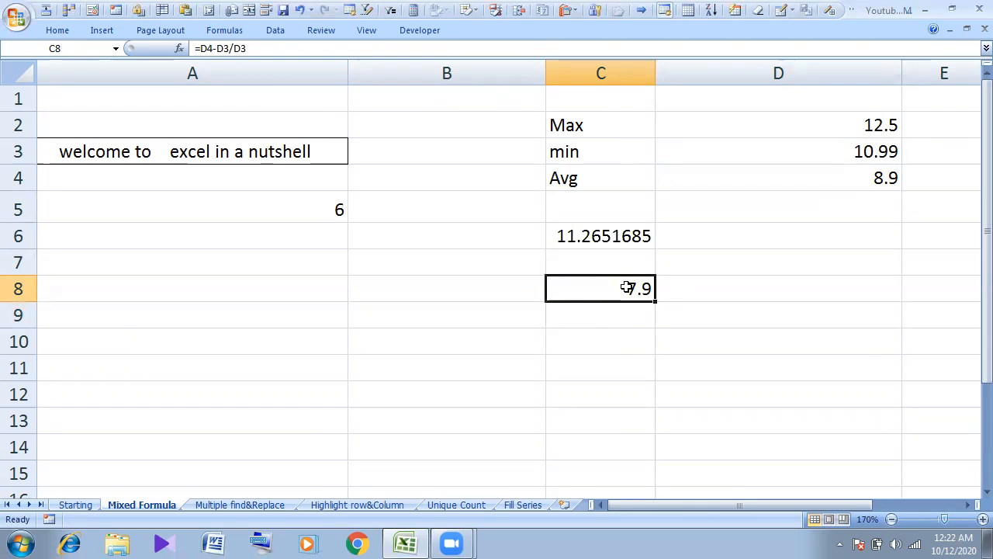
- Enter an ABS formula in cell B6 that returns the absolute value of C6, =ABS(C6)
click(599, 242)
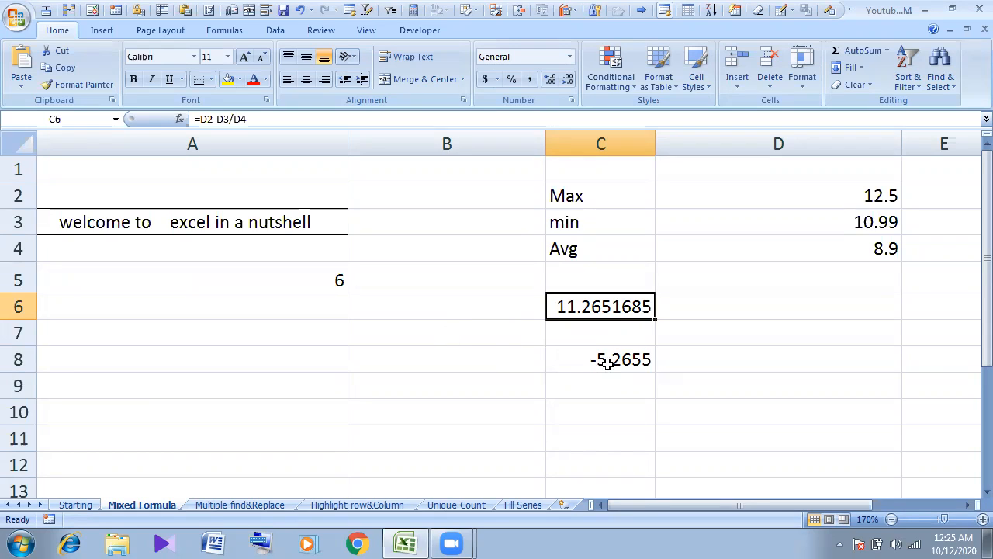
click(470, 308)
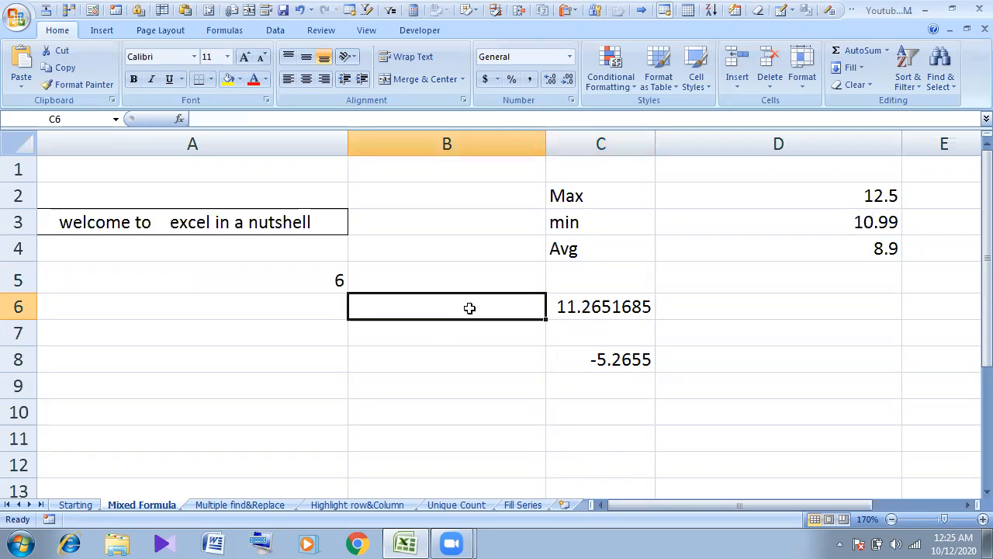
text(=ab)
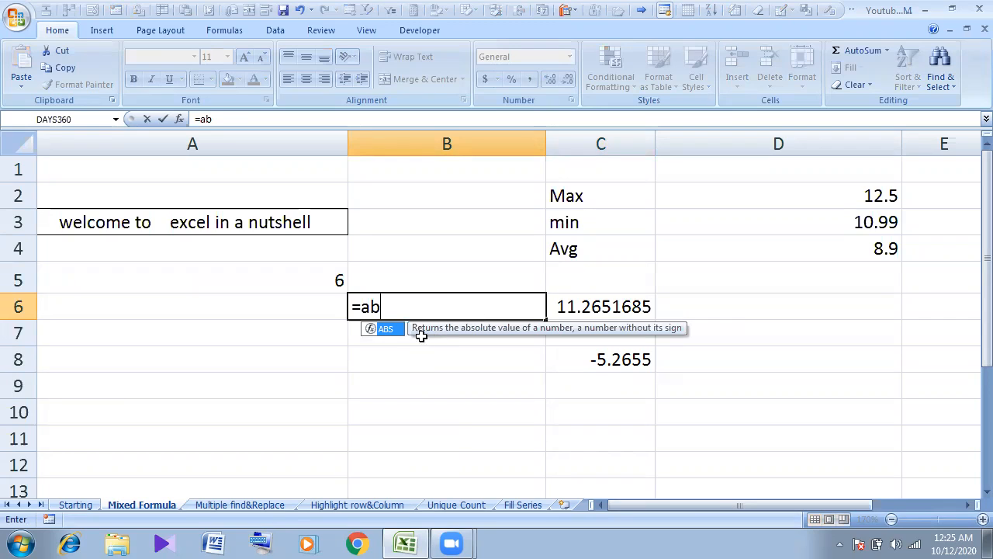
double_click(383, 329)
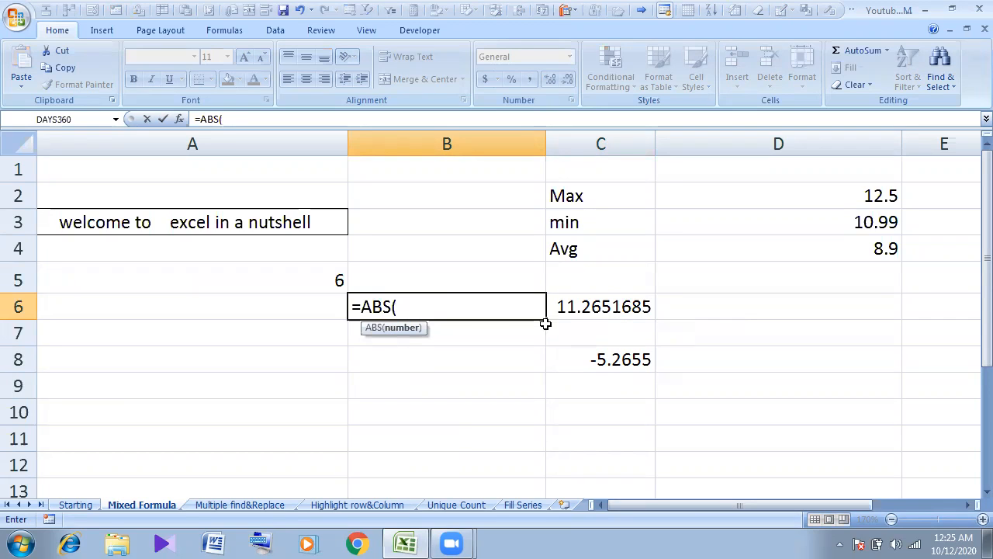
click(581, 307)
text())
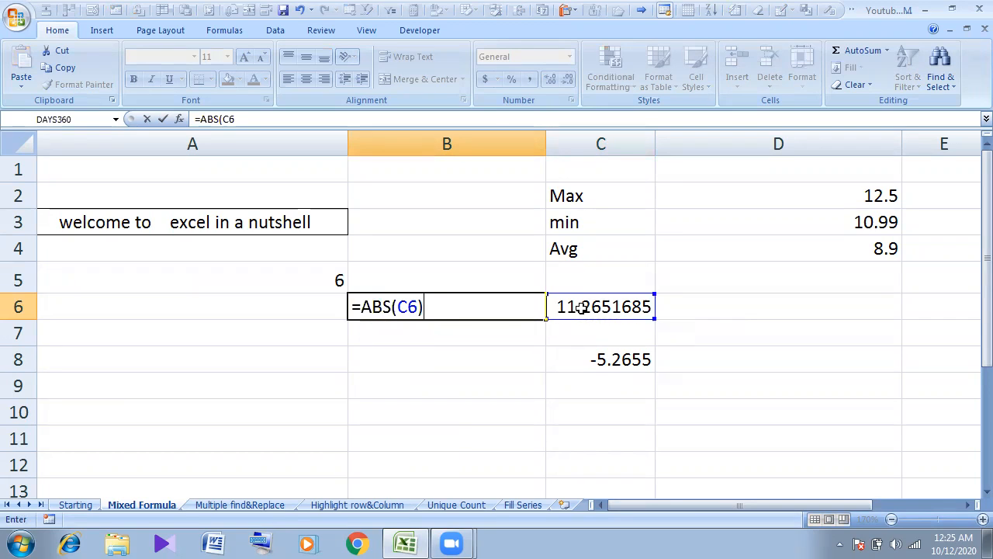
key(Return)
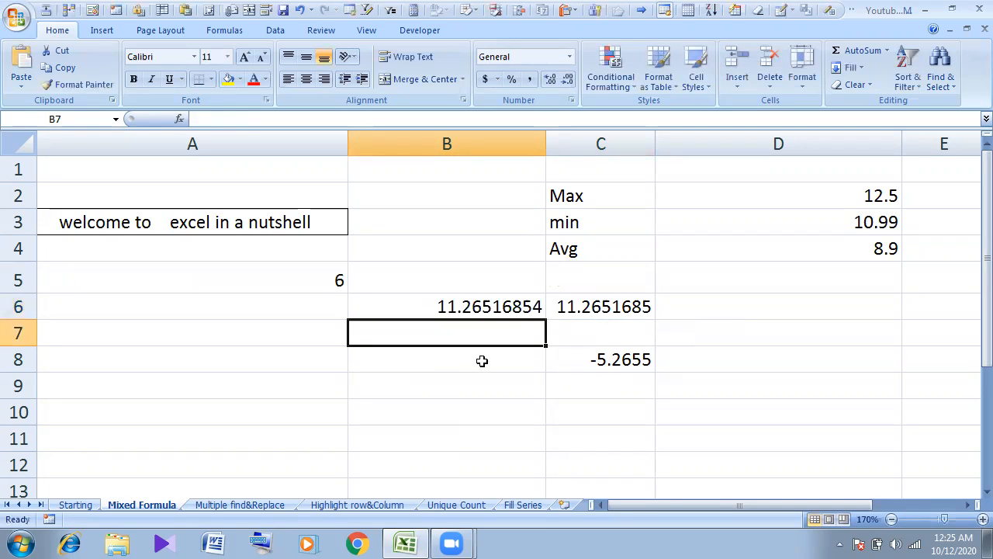
- Enter an ABS formula in cell B8 that returns the absolute value of C8, =ABS(C8)
click(458, 365)
text(=)
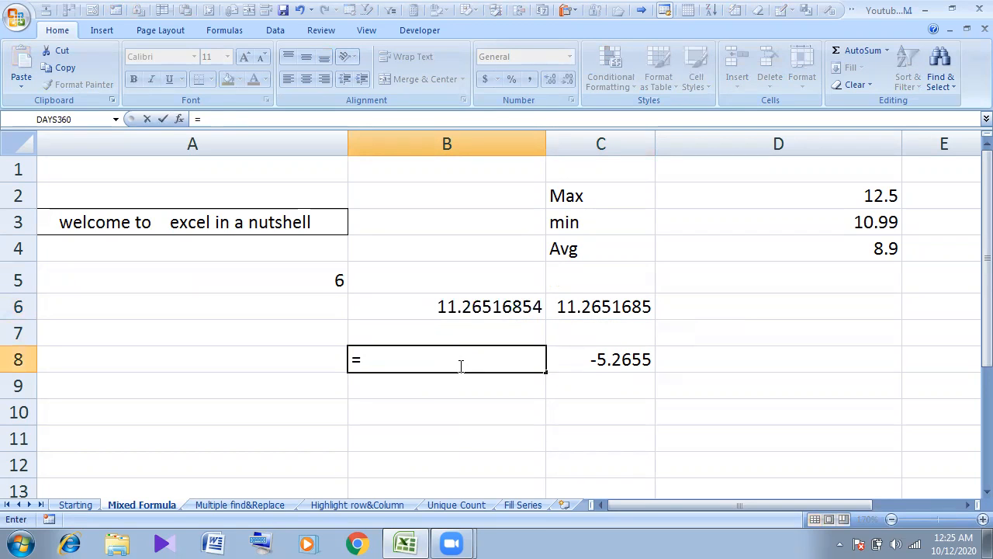
text(ab)
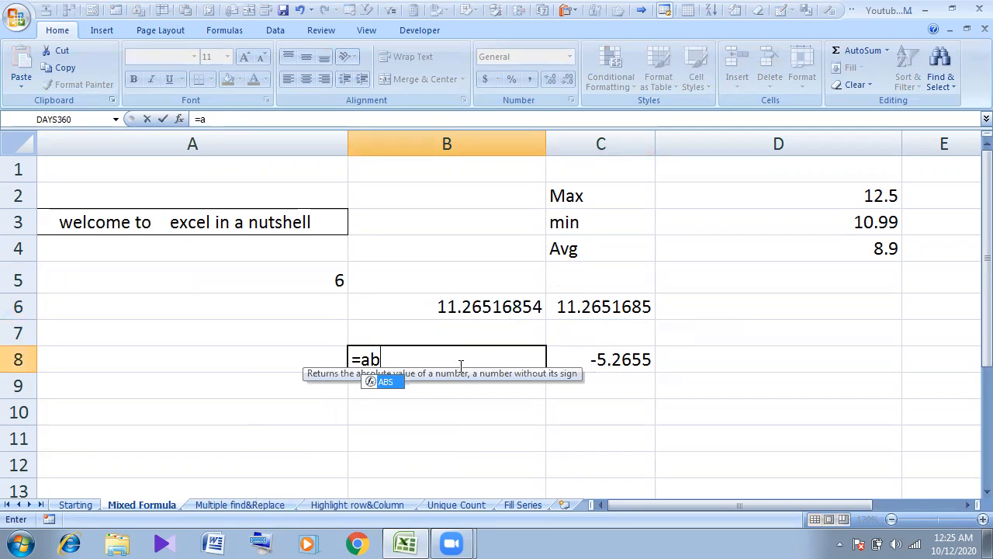
double_click(388, 384)
click(613, 359)
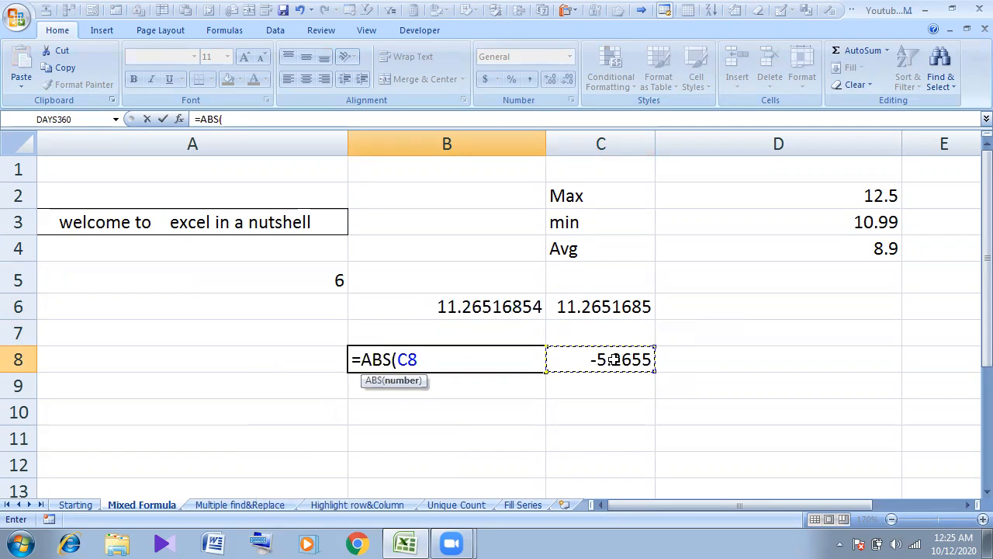
text())
key(Return)
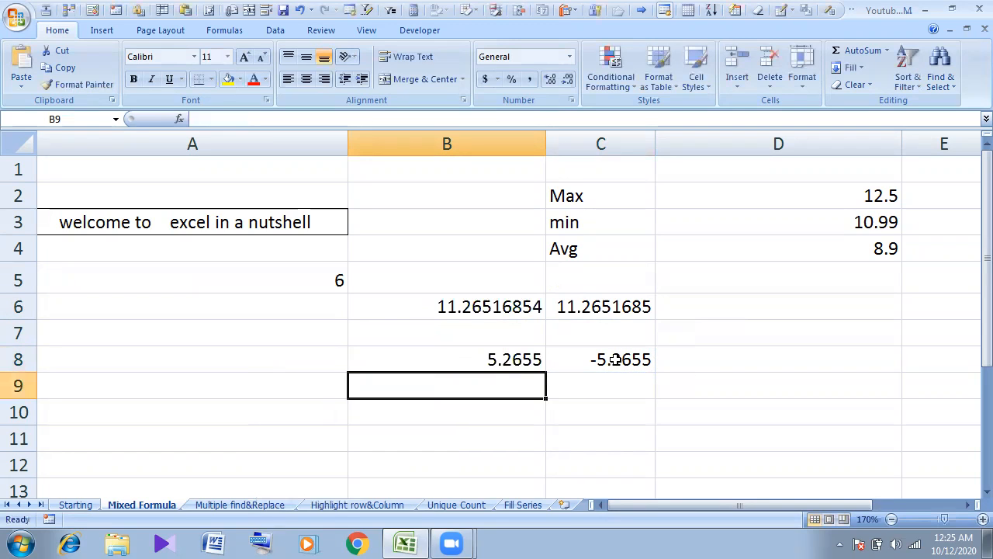
- Enter a MAX formula in cell A7 that finds the largest of the absolute values, =MAX(B6:B8)
drag(462, 306, 347, 359)
click(298, 330)
text(=ma)
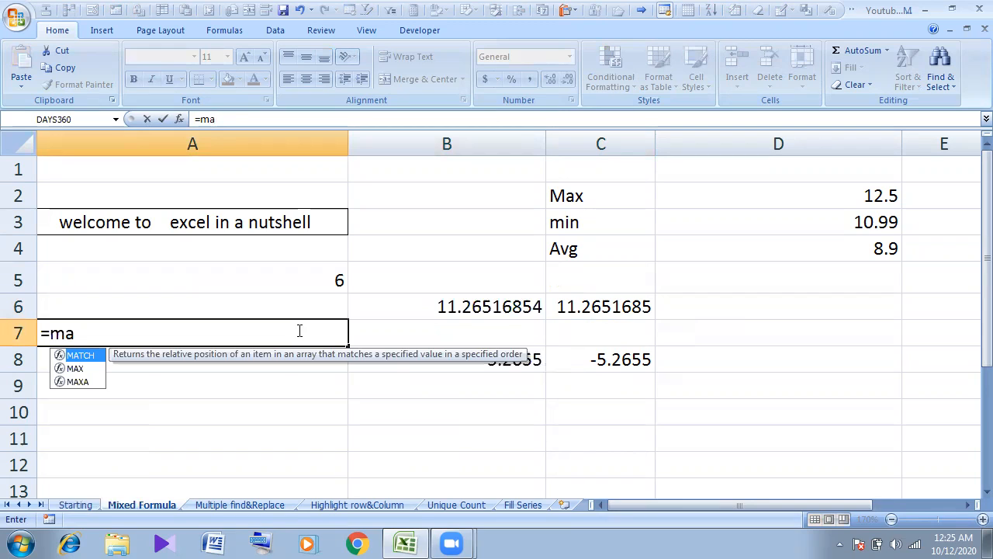
text(x)
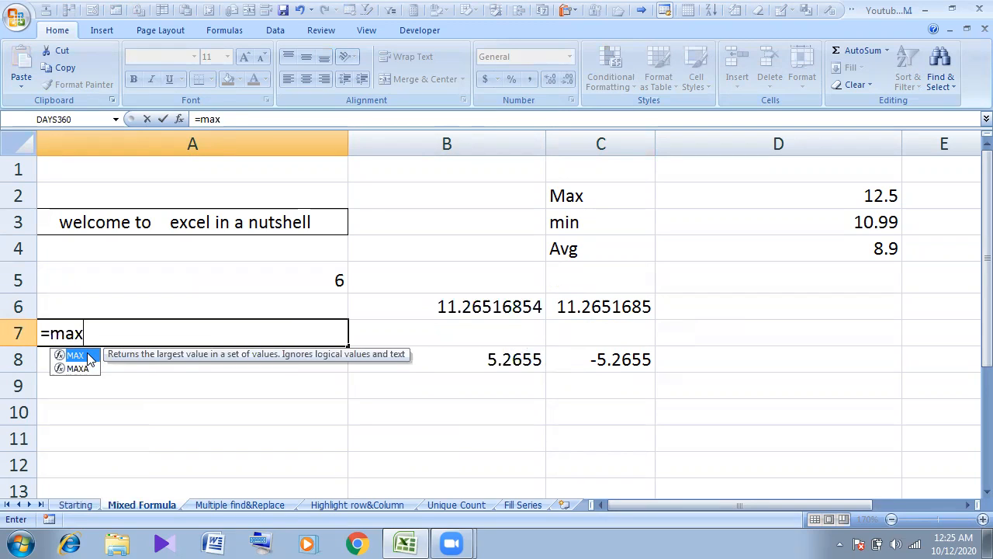
key(Tab)
drag(528, 298, 519, 359)
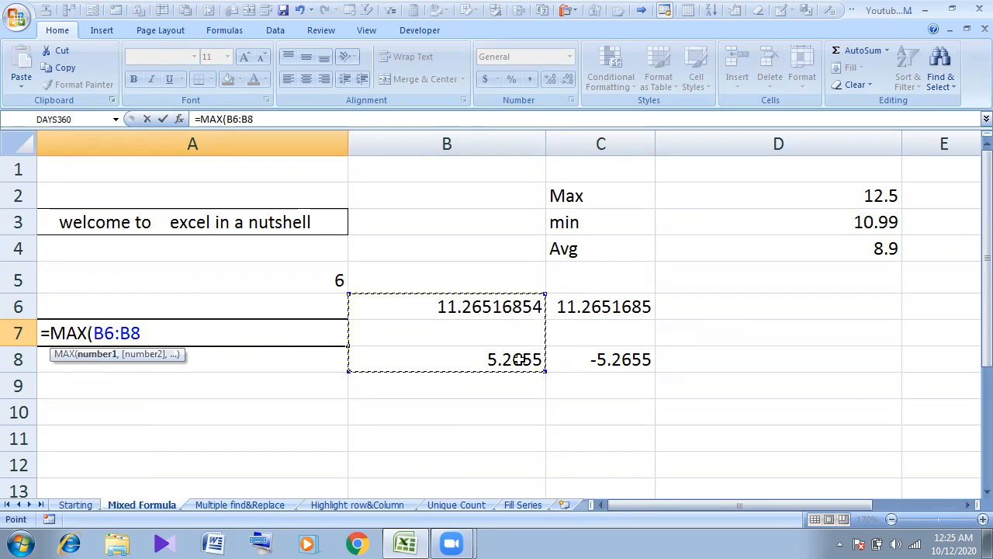
text())
key(Return)
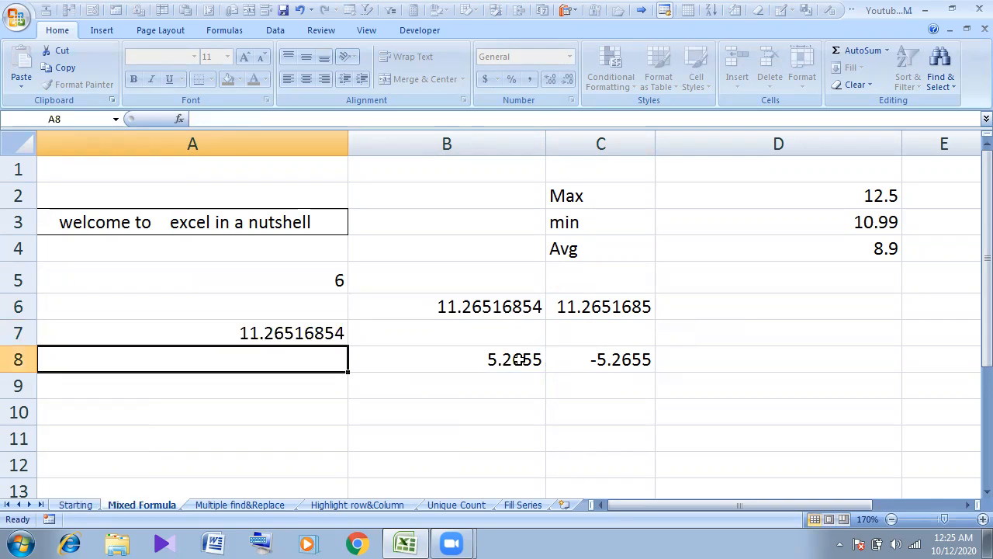
- Change the value in cell C8 to -15.2655
double_click(605, 358)
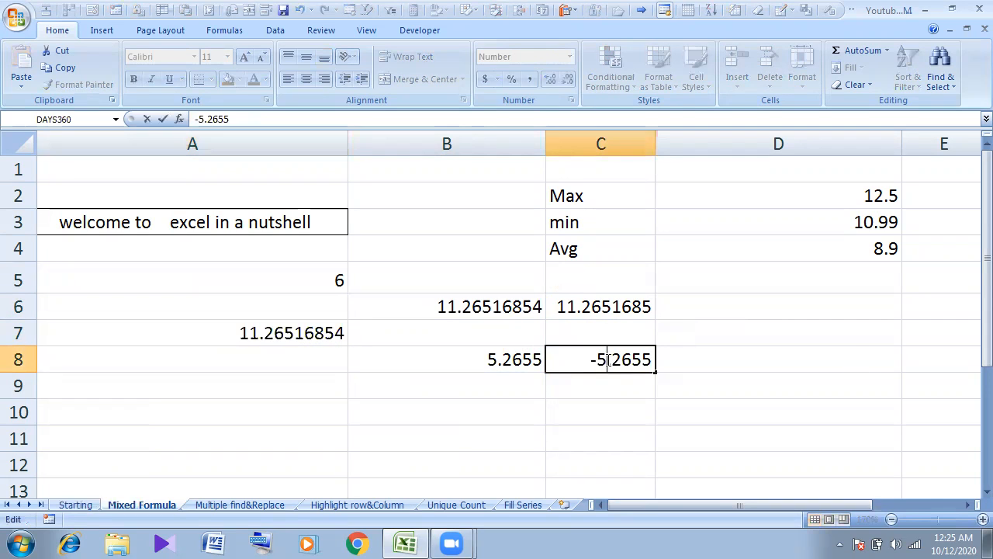
key(BackSpace)
text(15)
key(Return)
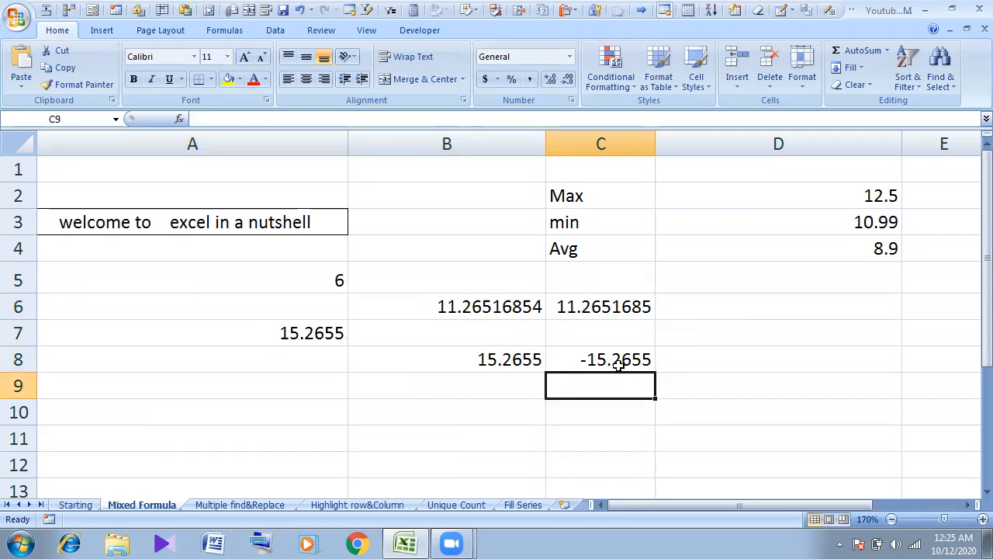
- Examine the value in C8 together with the ABS formula in B8 and the MAX formula in A7 that depend on it
click(609, 360)
click(465, 357)
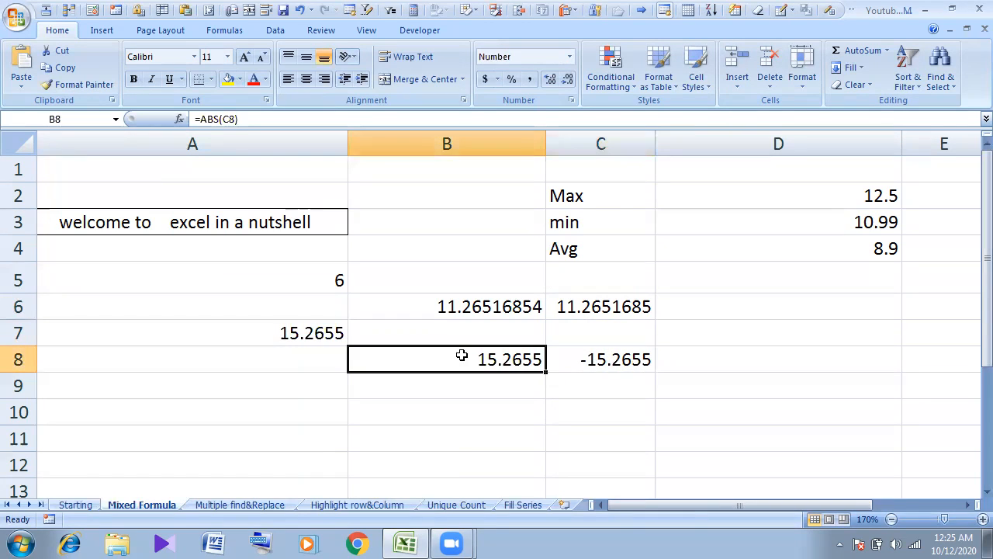
click(581, 360)
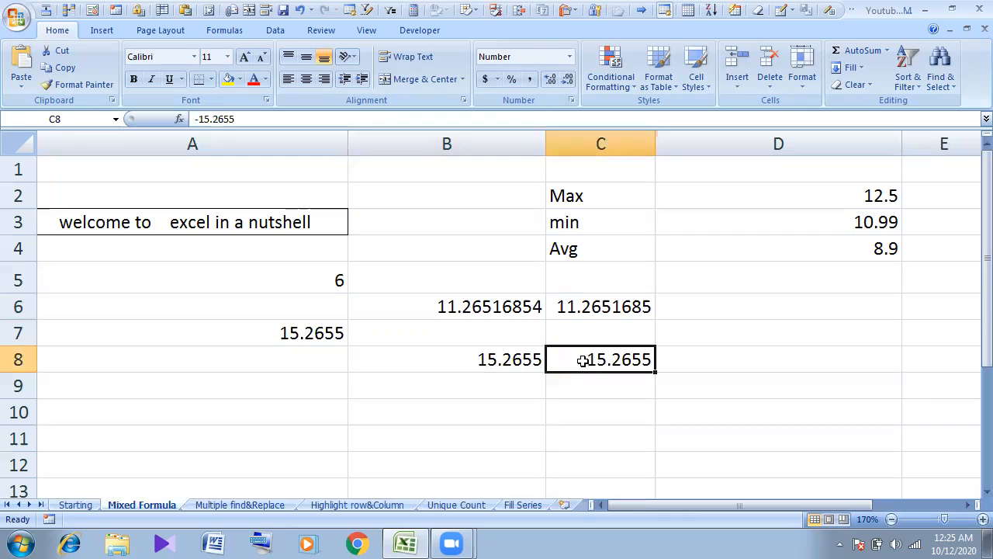
click(308, 333)
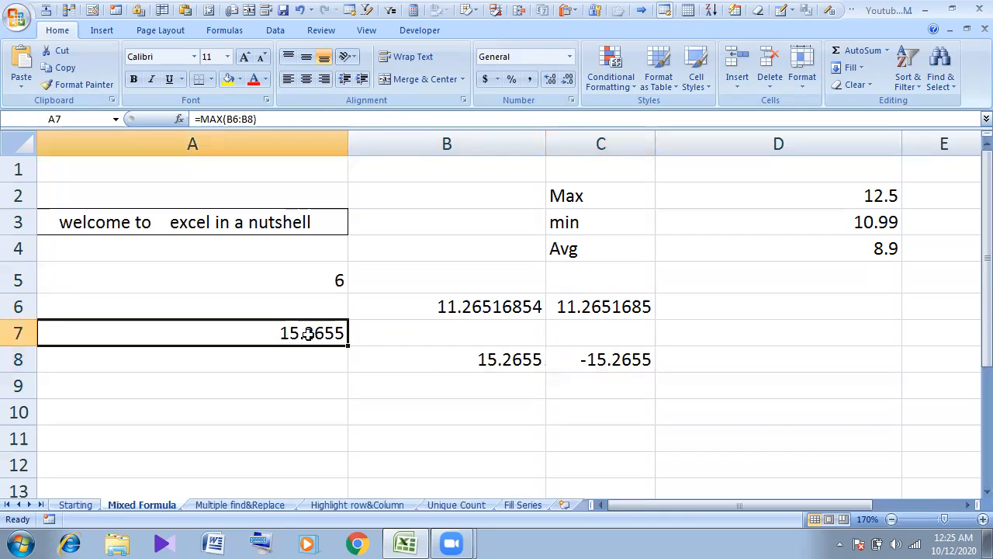
click(291, 385)
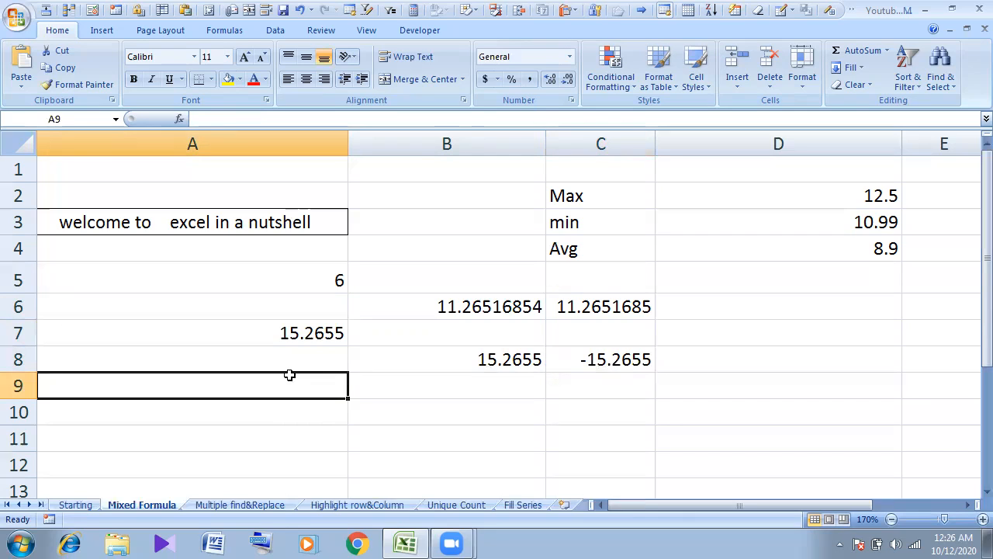
click(291, 335)
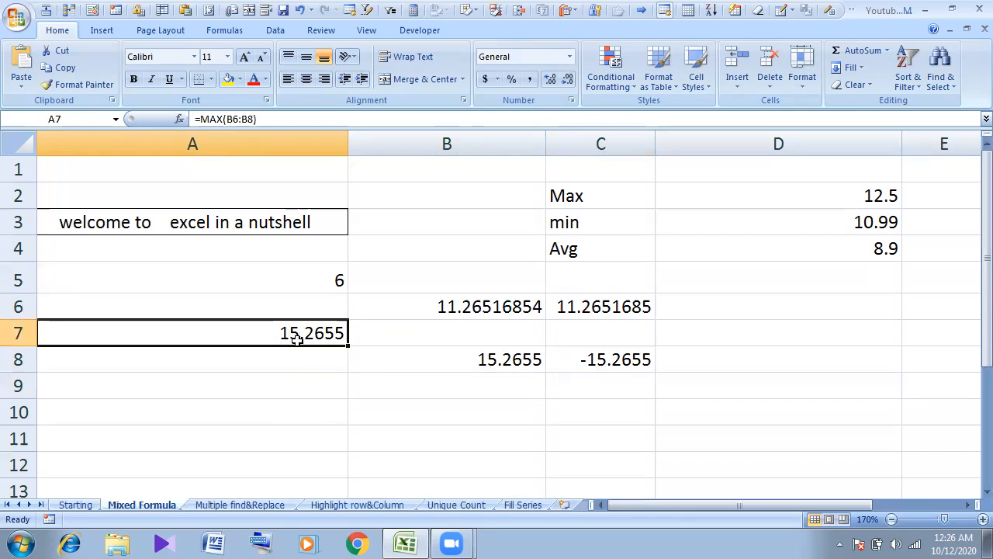
click(289, 380)
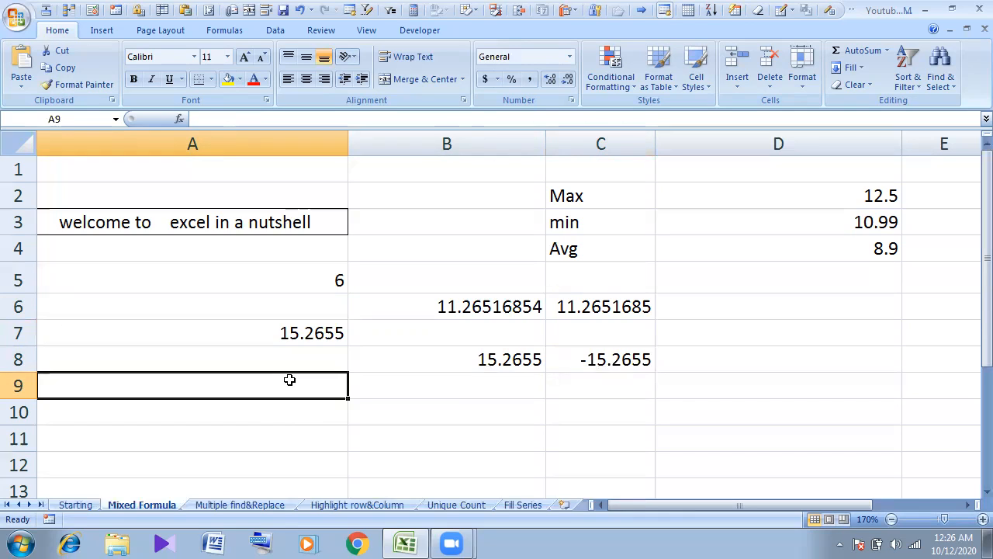
click(314, 332)
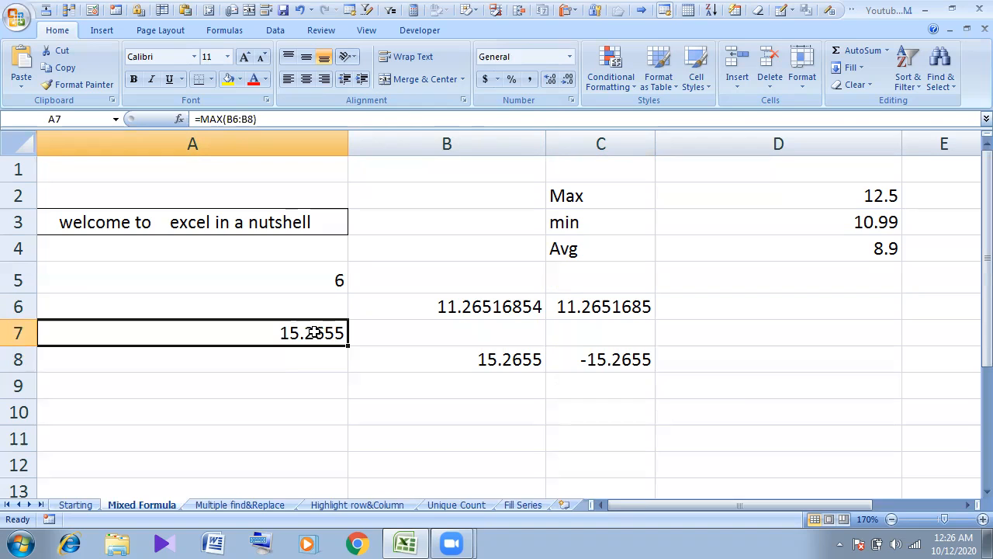
- Enter a ROUND formula in cell A8 that rounds A7 to one decimal place, =ROUND(A7,1)
click(318, 360)
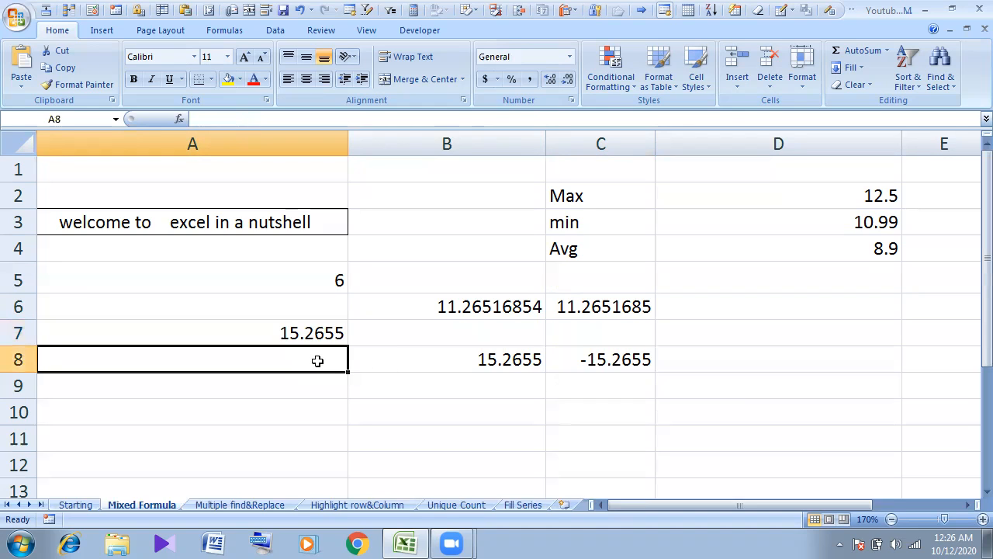
text(=rou)
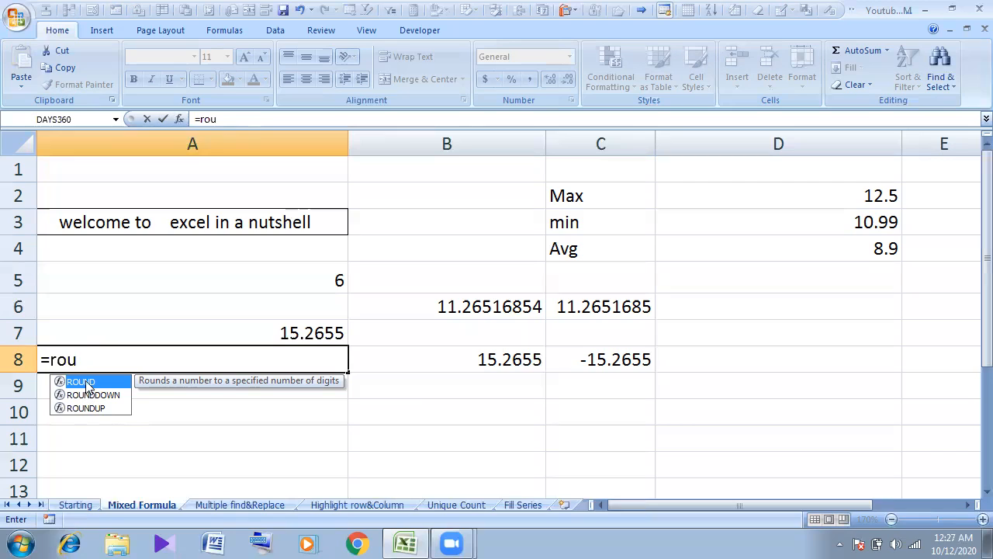
double_click(81, 382)
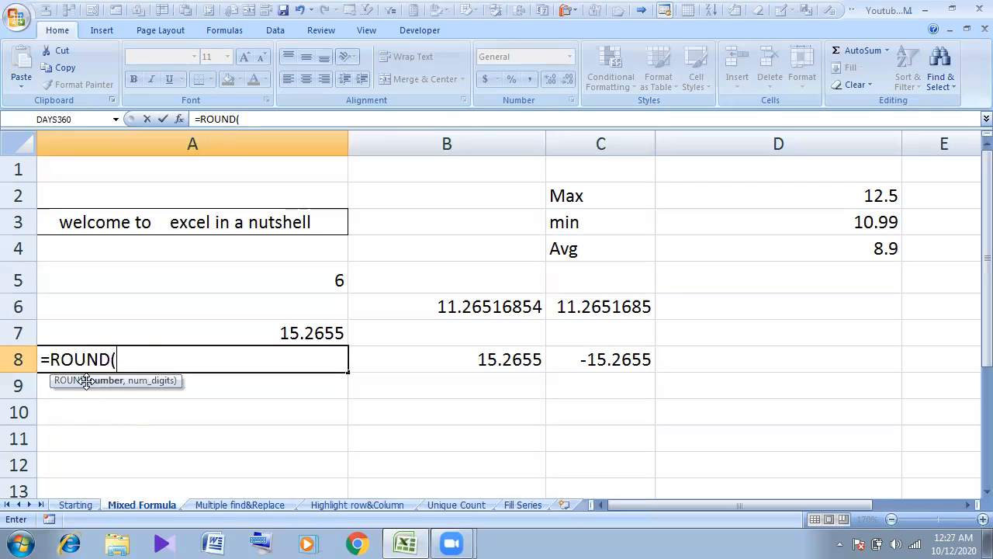
click(289, 333)
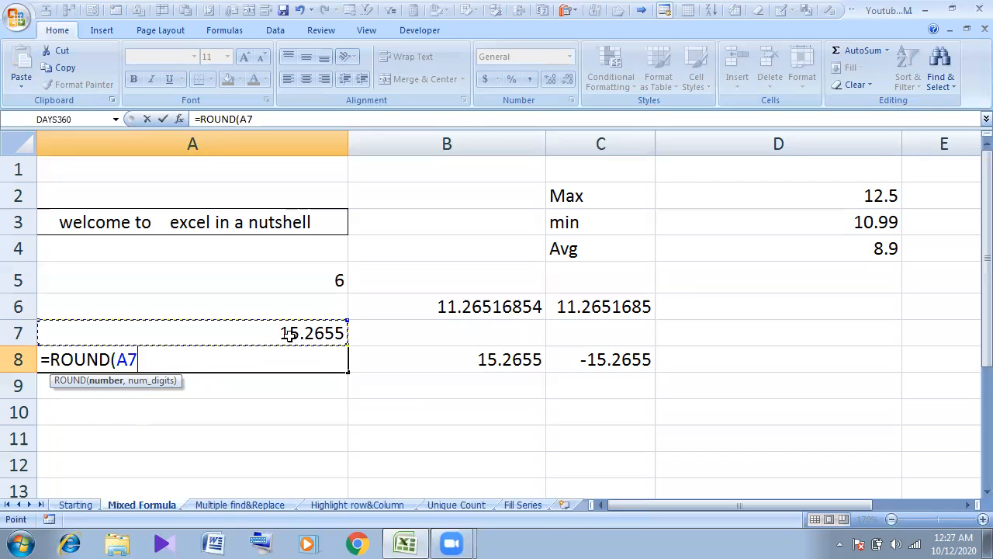
text())
key(Return)
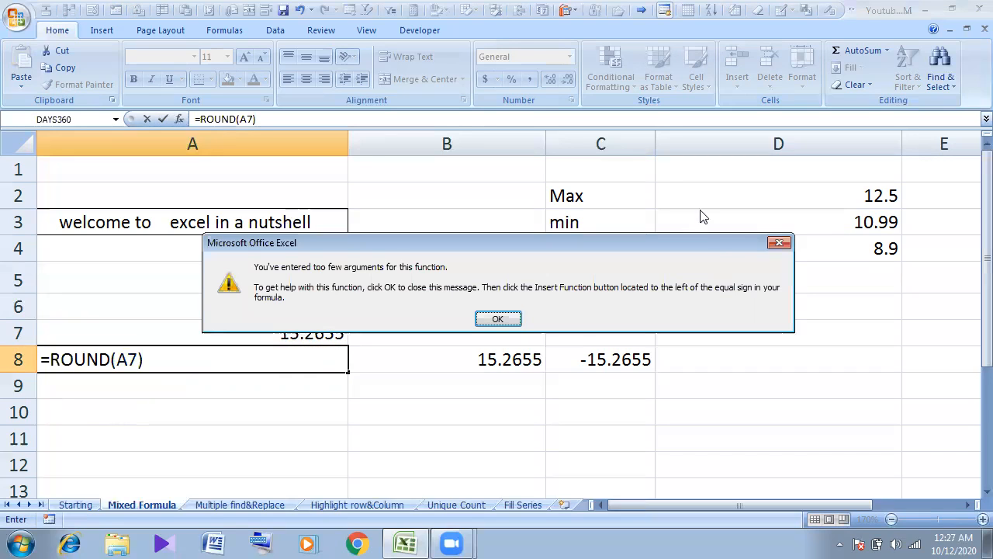
click(779, 243)
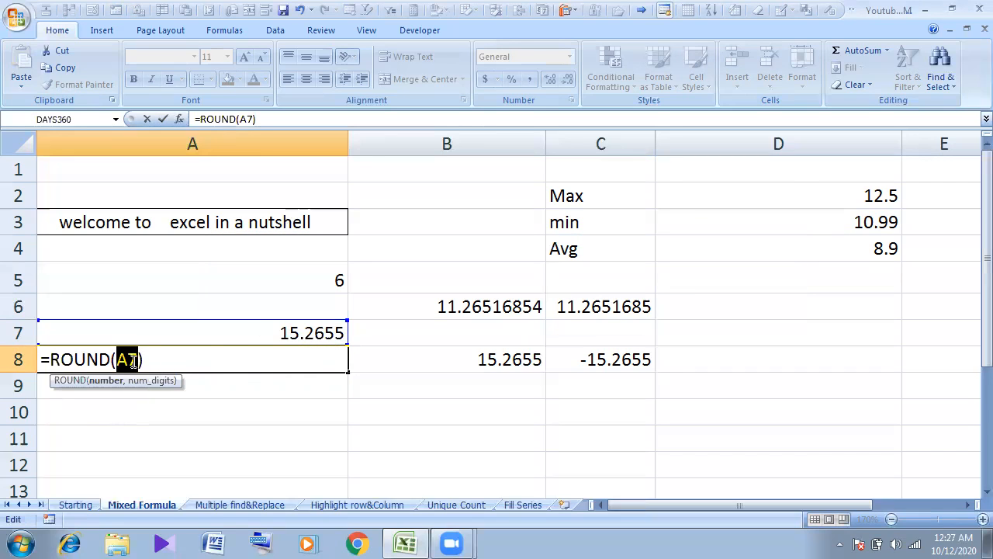
key(Right)
text(,1)
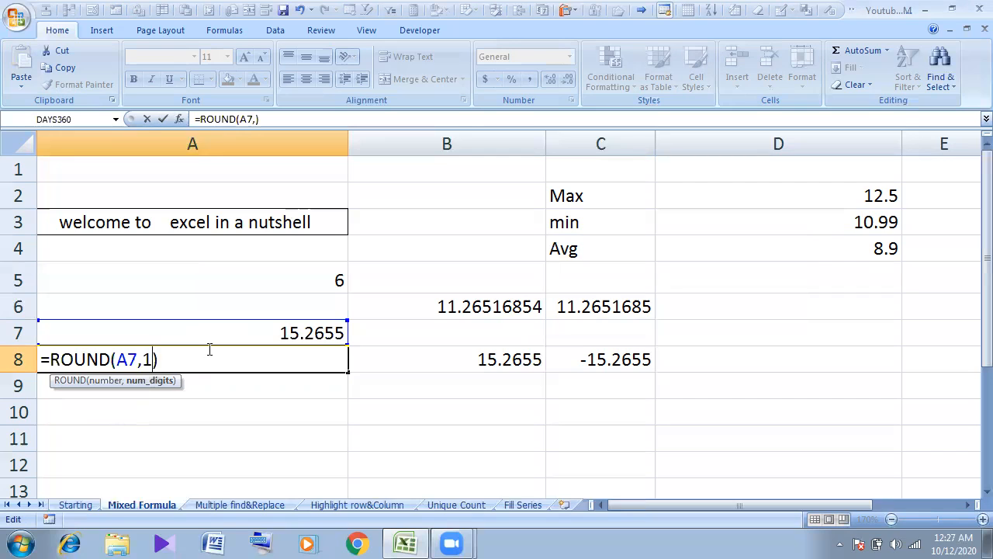
key(Return)
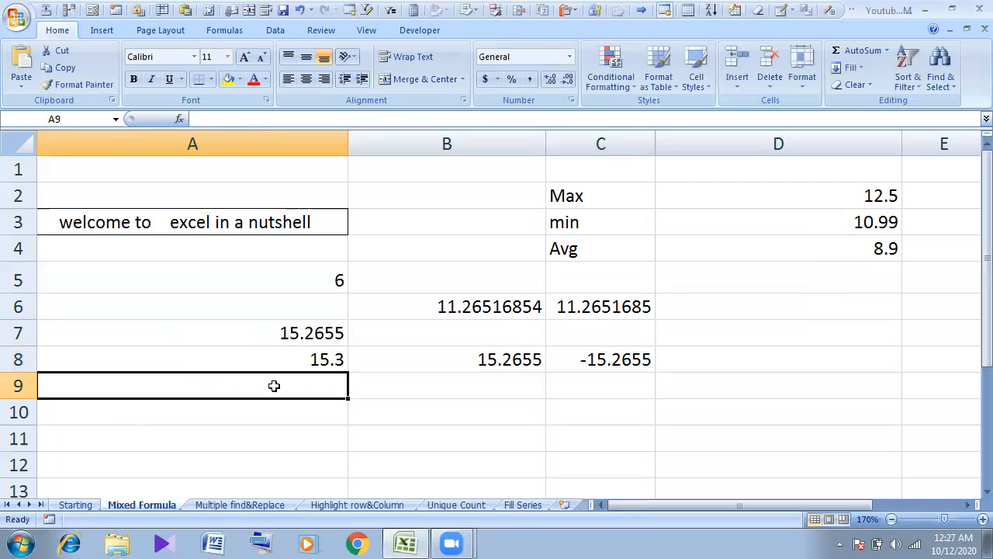
- Enter a ROUNDDOWN formula in cell A9 that rounds A7 down to zero decimals, =ROUNDDOWN(A7,0)
text(=rou)
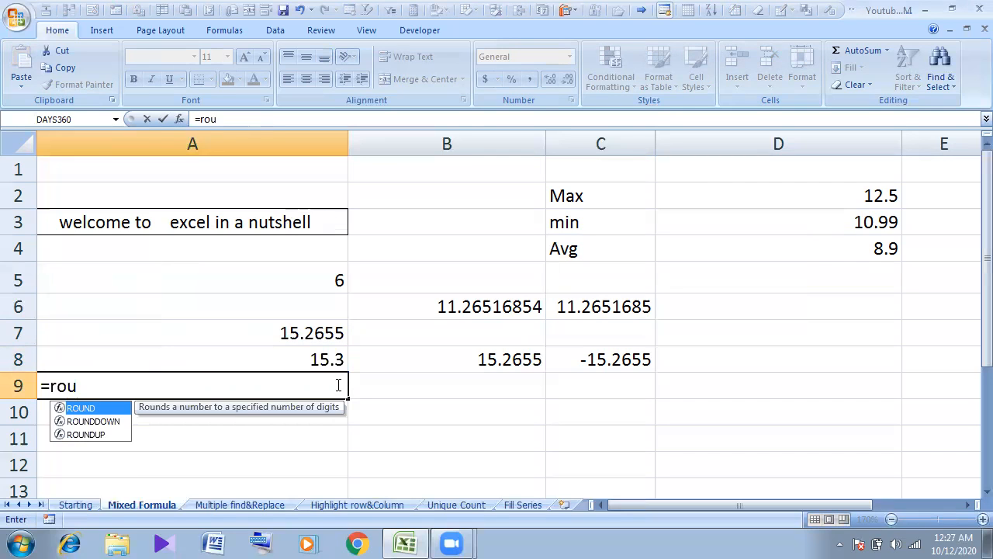
double_click(117, 421)
click(289, 333)
text(,)
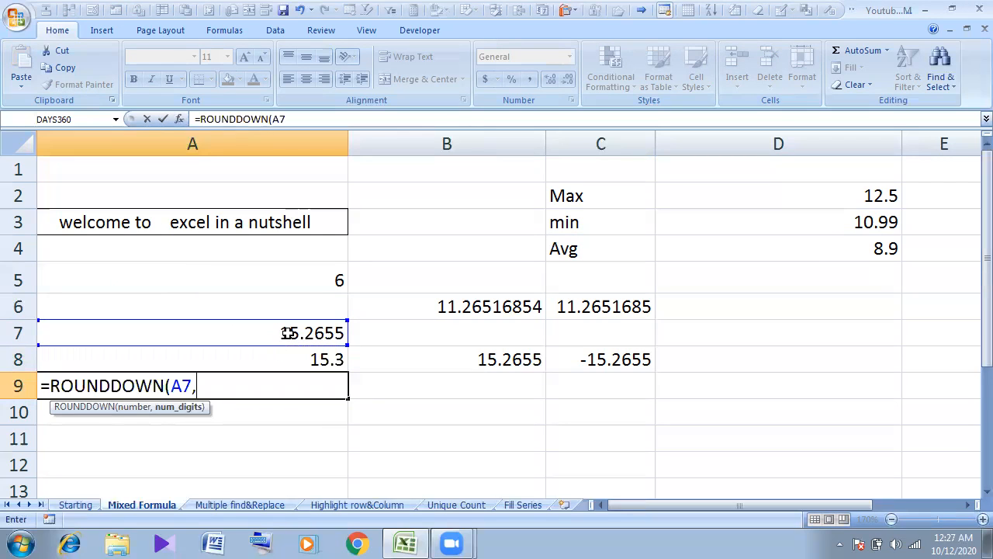
text(0))
key(Return)
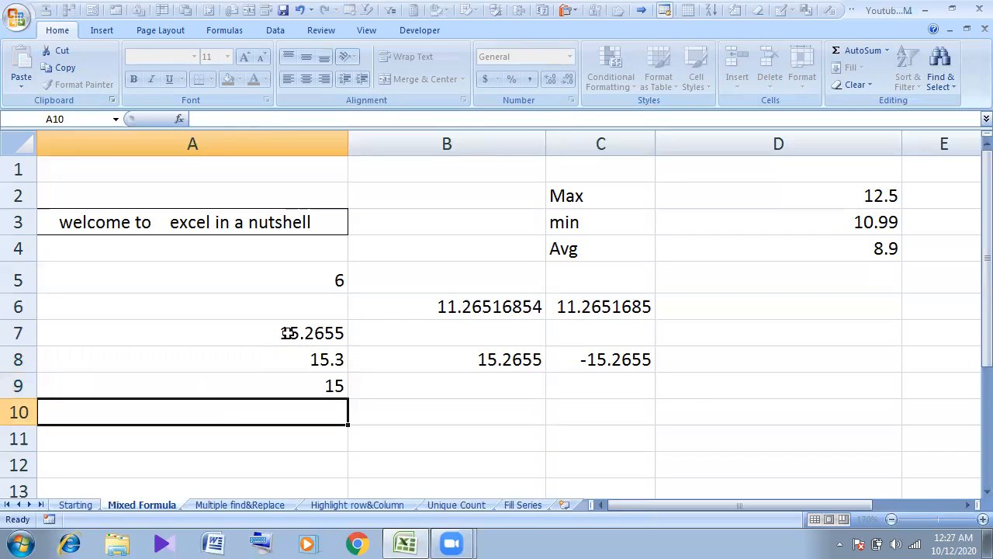
- Enter a ROUNDUP formula in cell A10 that rounds A7 up to zero decimals, =ROUNDUP(A7,0)
text(=roun)
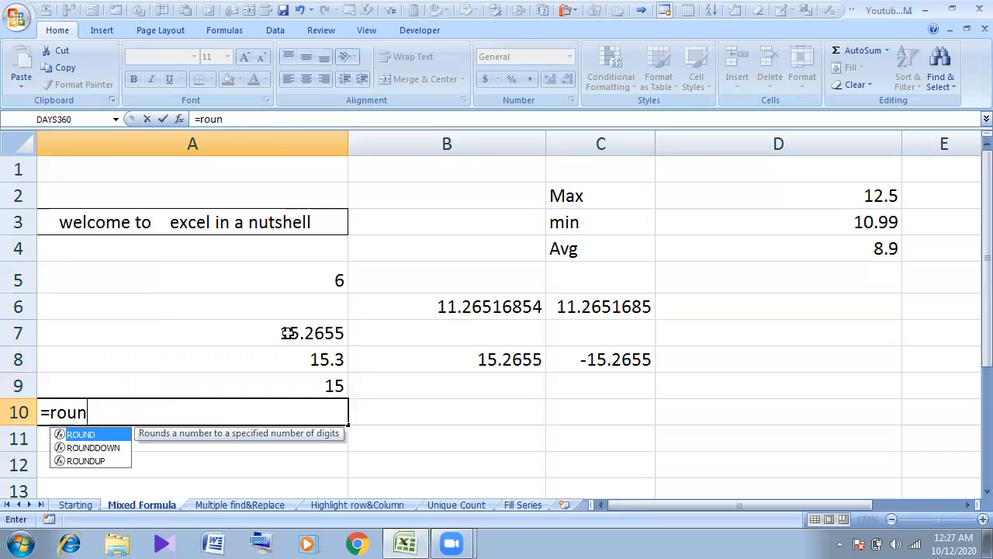
double_click(84, 461)
click(315, 335)
text(,0))
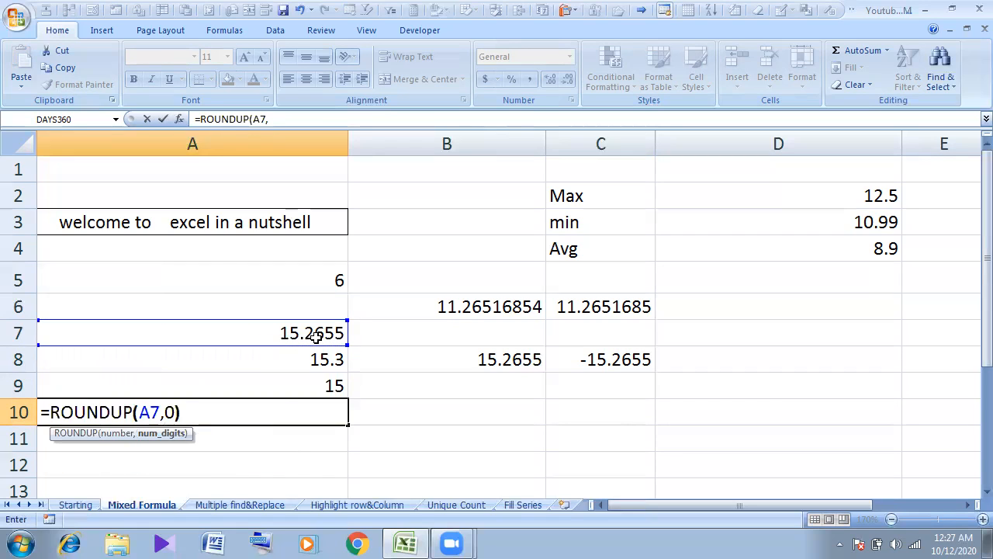
key(Return)
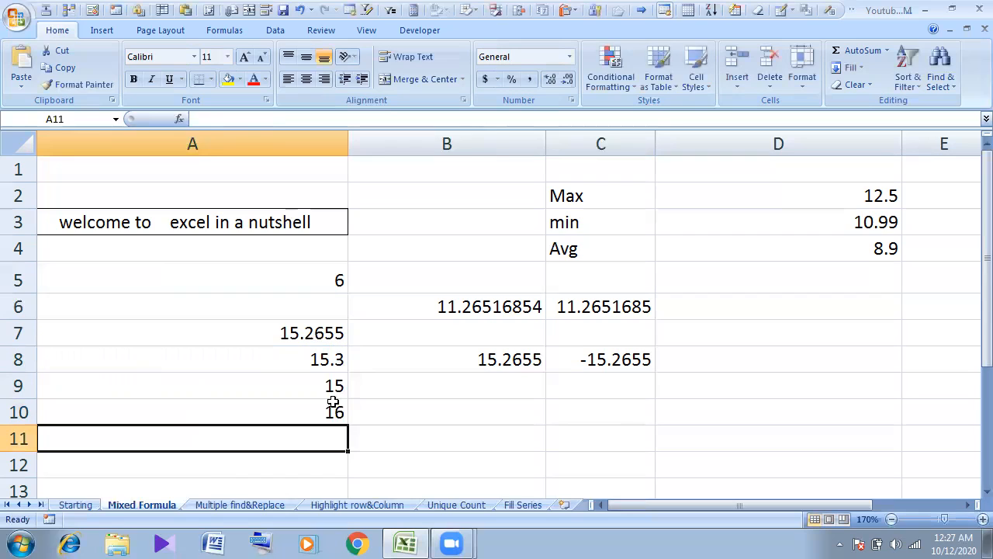
- Enter an INT formula in cell A11 that returns the integer part of A7, =INT(A7)
text(=int)
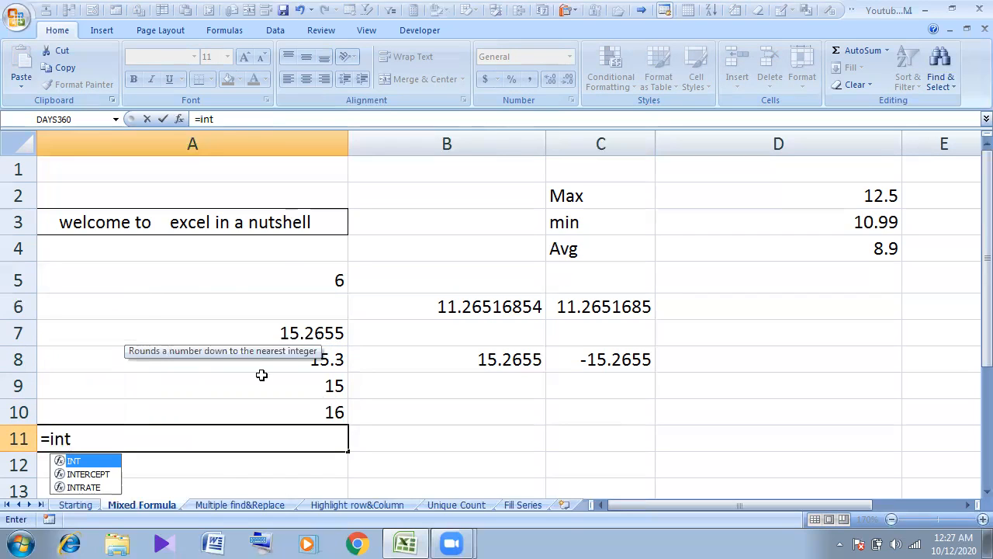
double_click(77, 465)
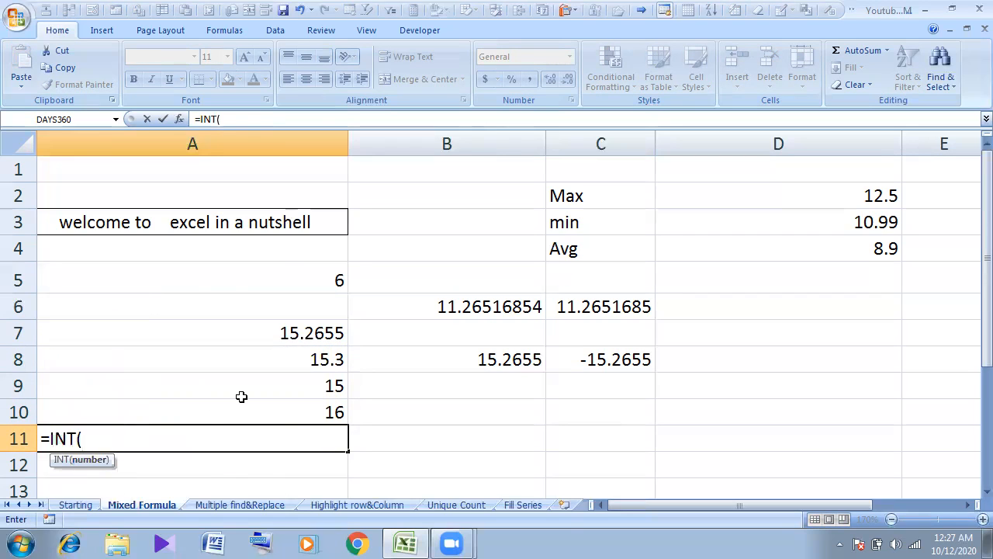
click(294, 329)
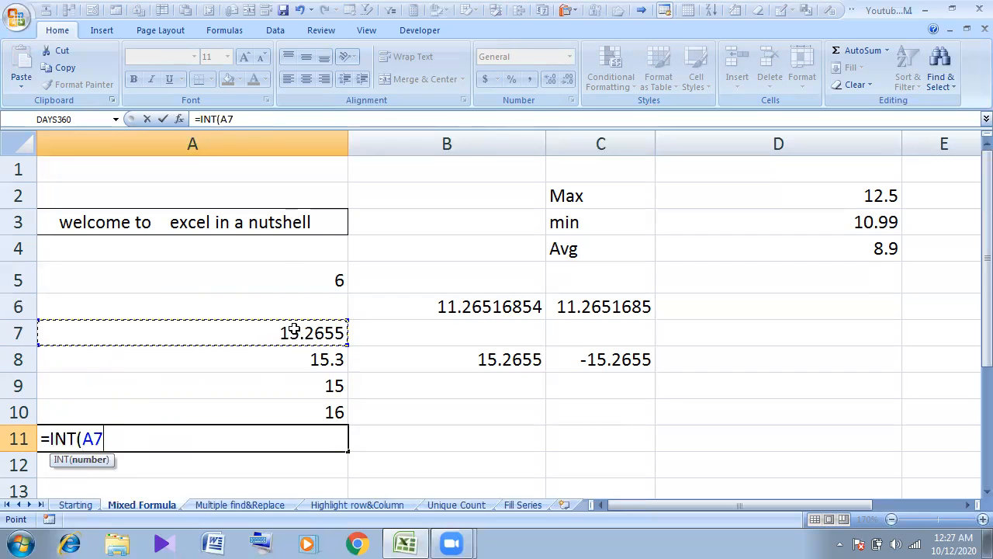
text())
key(Return)
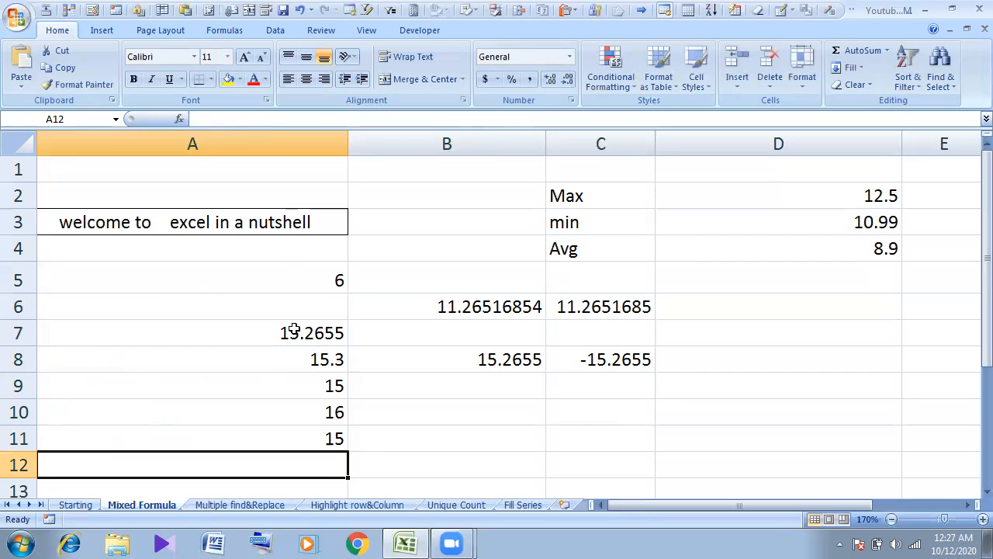
- Display the sheet's formulas to review A7:A11, return to showing values, and check the ABS cells B6:B8
key(ctrl+grave)
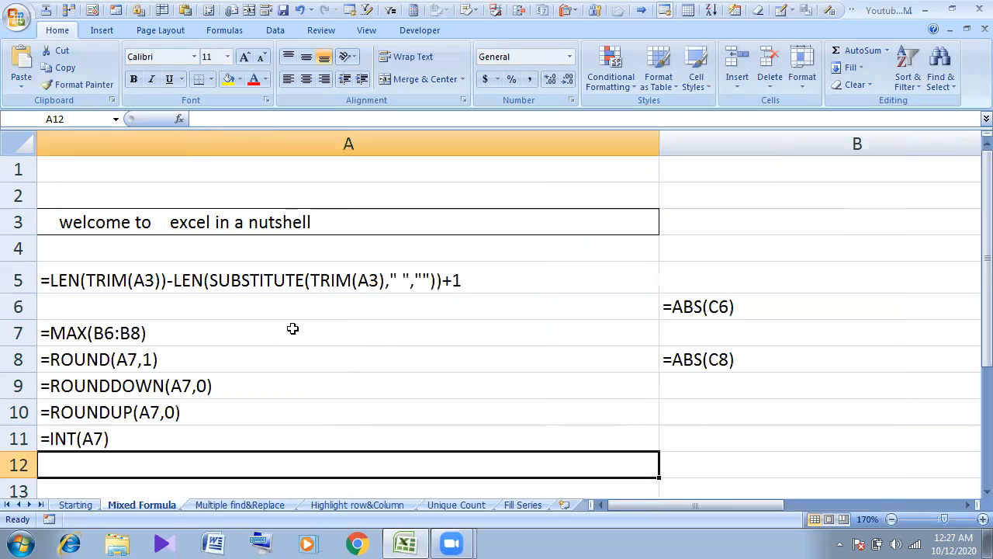
drag(107, 335, 109, 433)
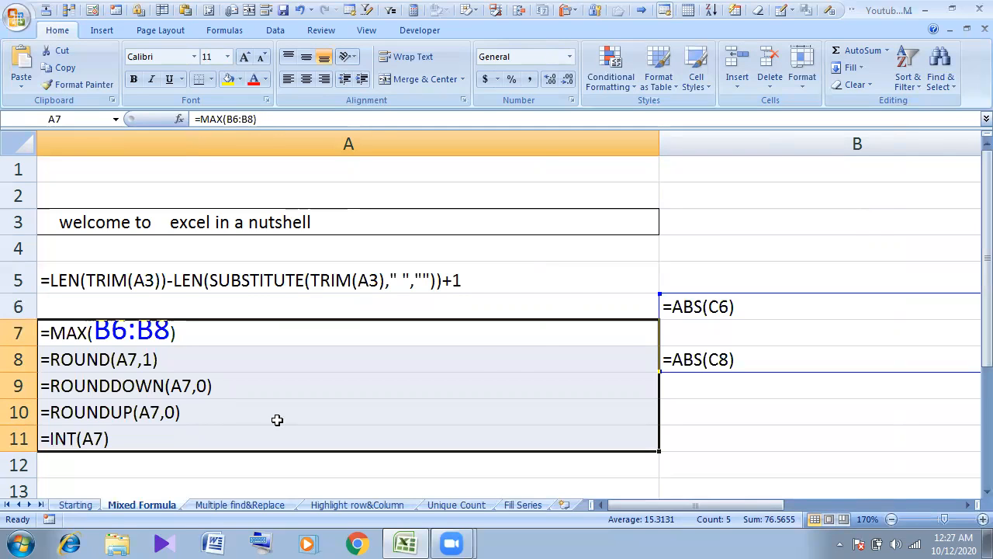
key(ctrl+grave)
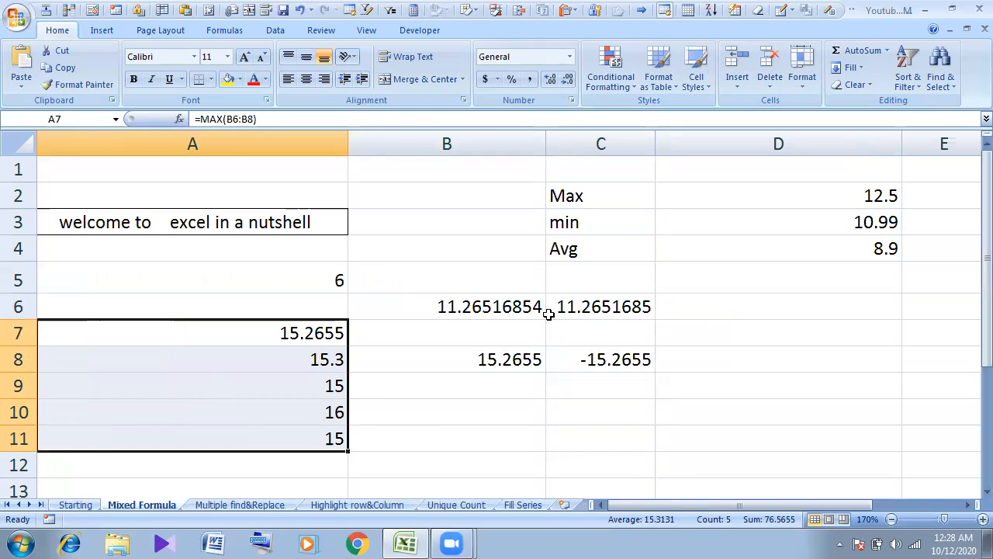
click(456, 306)
drag(457, 306, 457, 353)
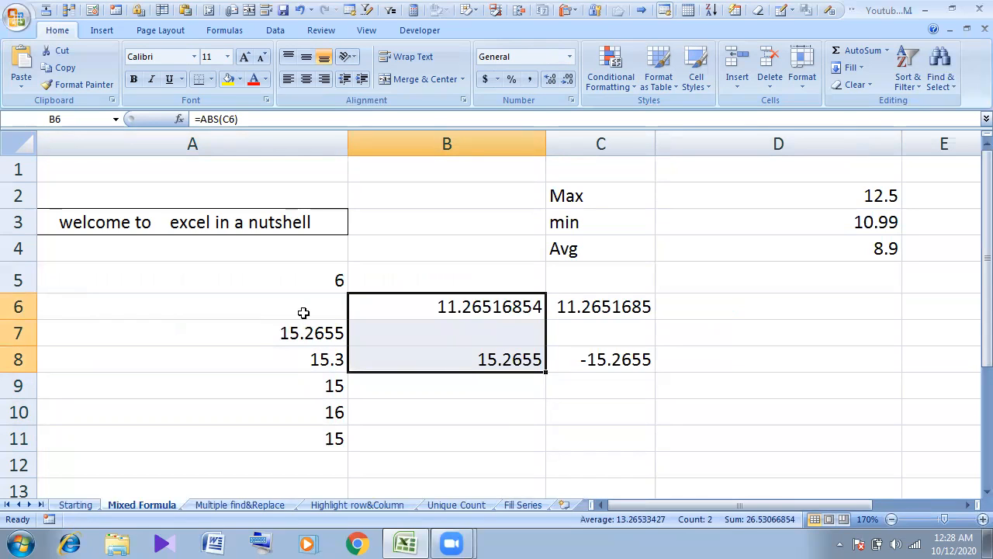
drag(312, 279, 316, 377)
key(Delete)
drag(329, 411, 332, 433)
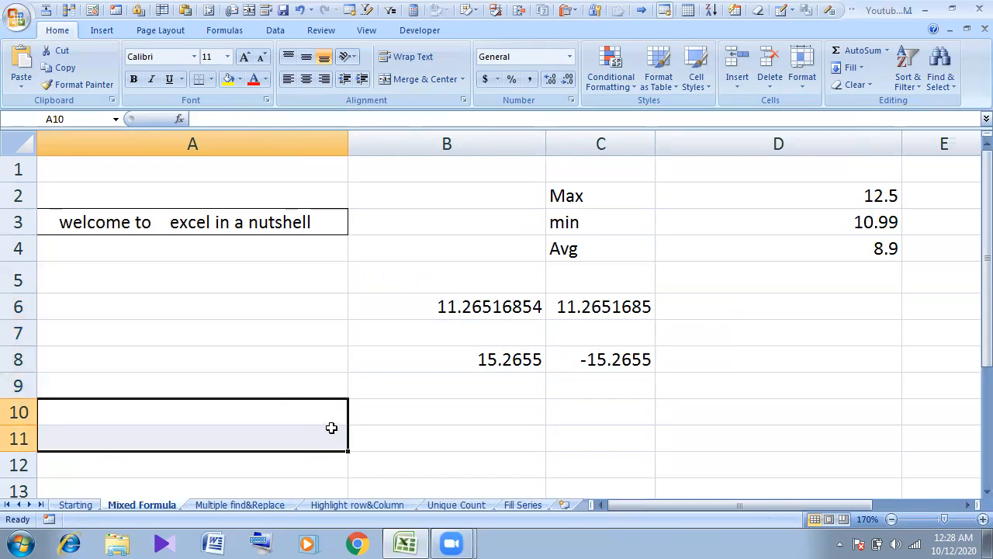
key(ctrl+z)
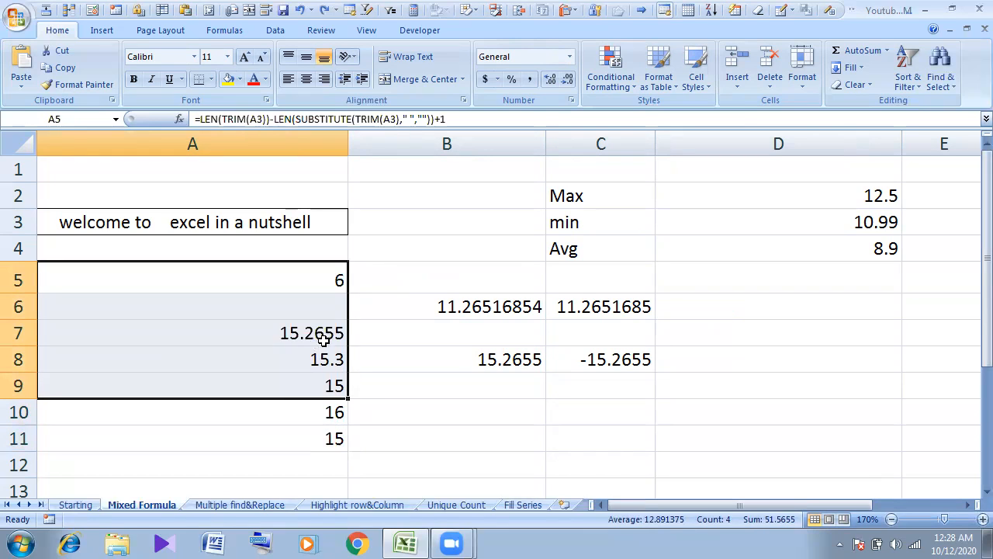
- Clear the ROUND, ROUNDDOWN, ROUNDUP and INT formulas from cells A8:A11, keeping the MAX formula in A7
click(284, 335)
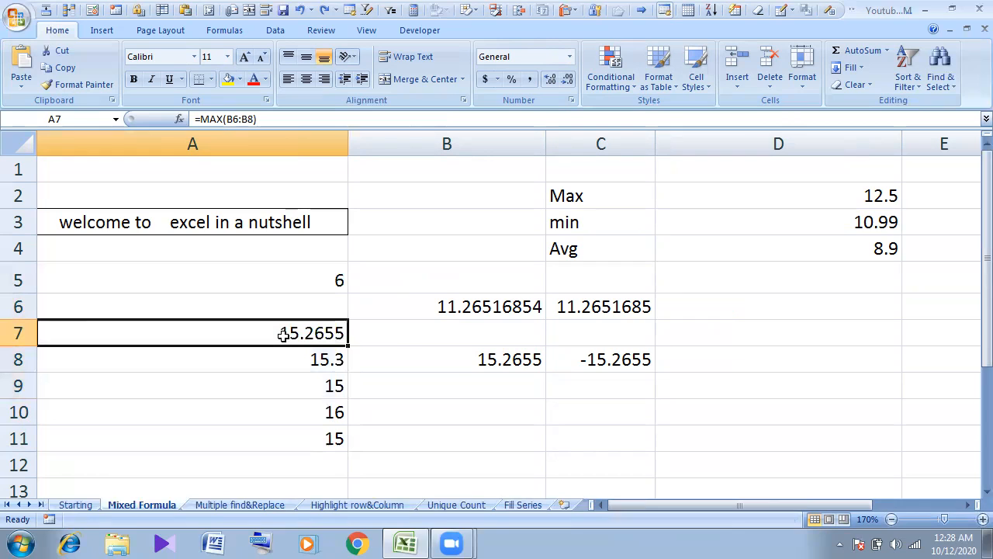
drag(306, 357, 305, 427)
key(Delete)
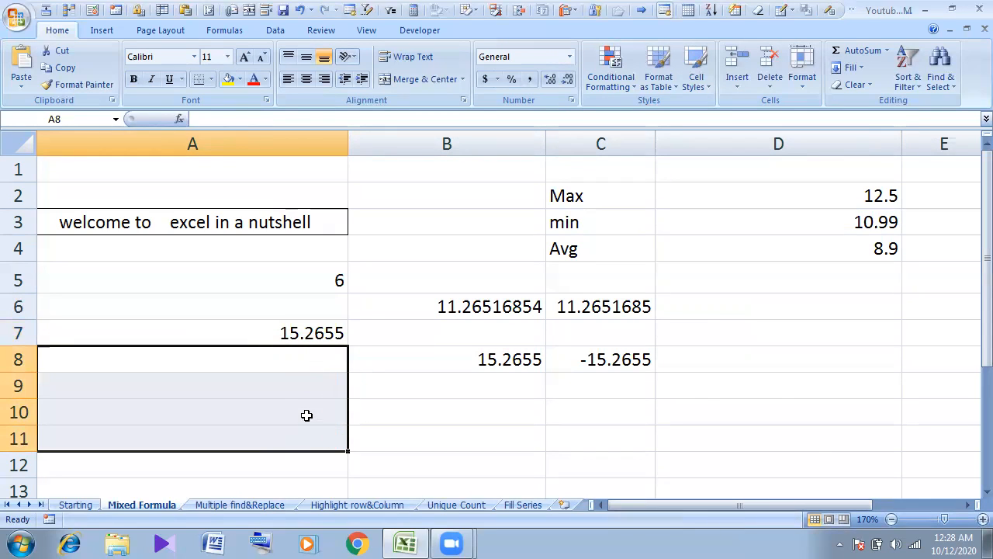
- Enter a ROUNDUP formula in cell A9 that rounds the MAX value in A7 up to zero decimals, =ROUNDUP(A7,0)
click(293, 333)
click(286, 377)
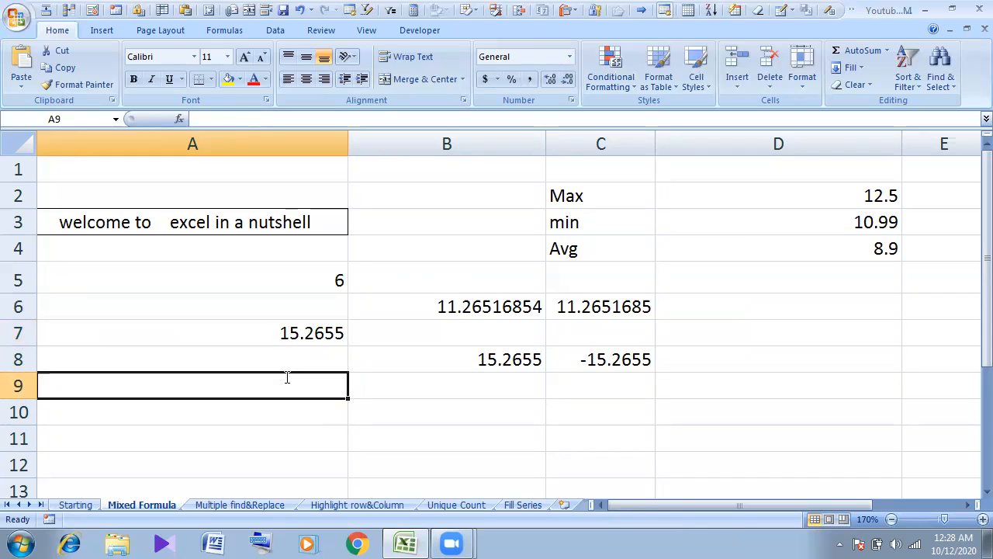
text(=rou)
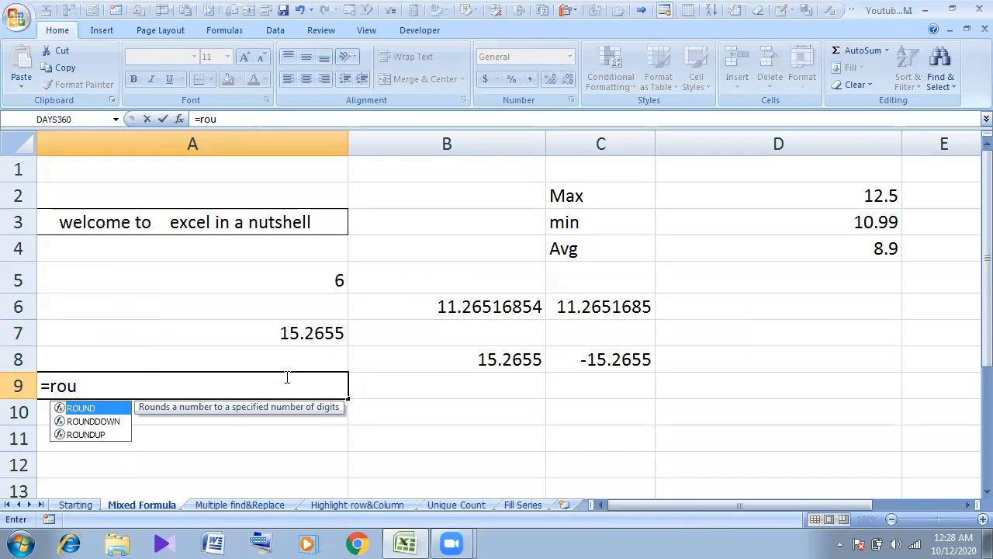
double_click(93, 434)
click(317, 341)
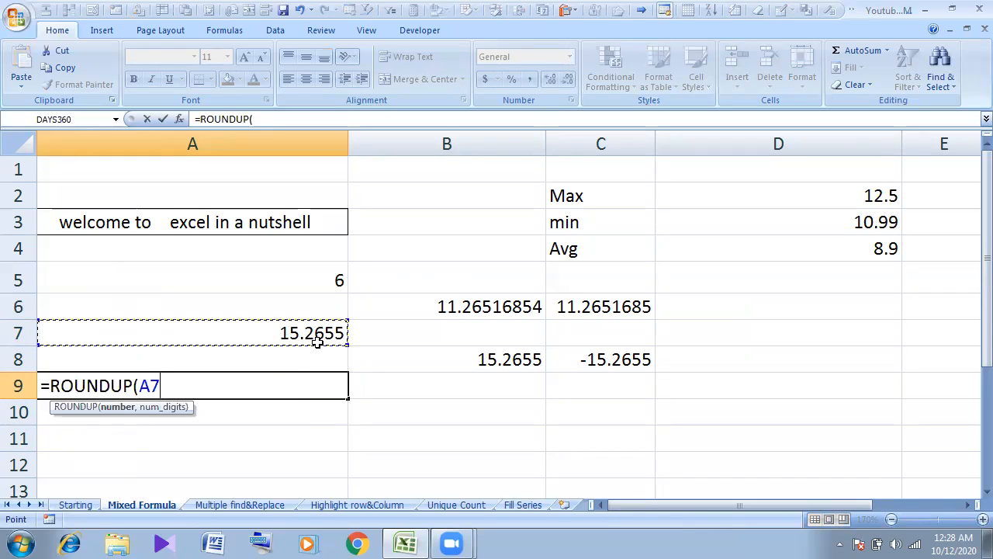
text())
key(Return)
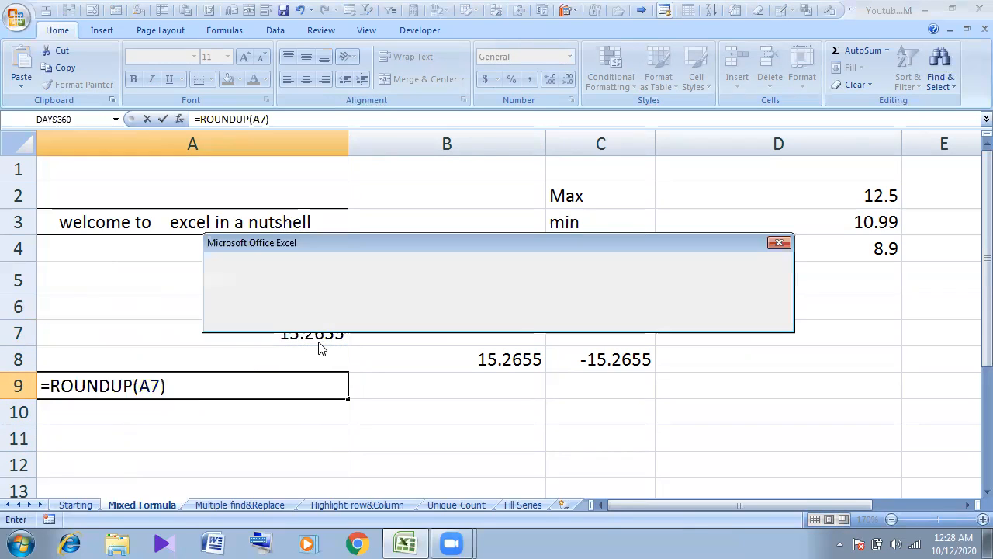
click(508, 318)
click(160, 386)
text(,)
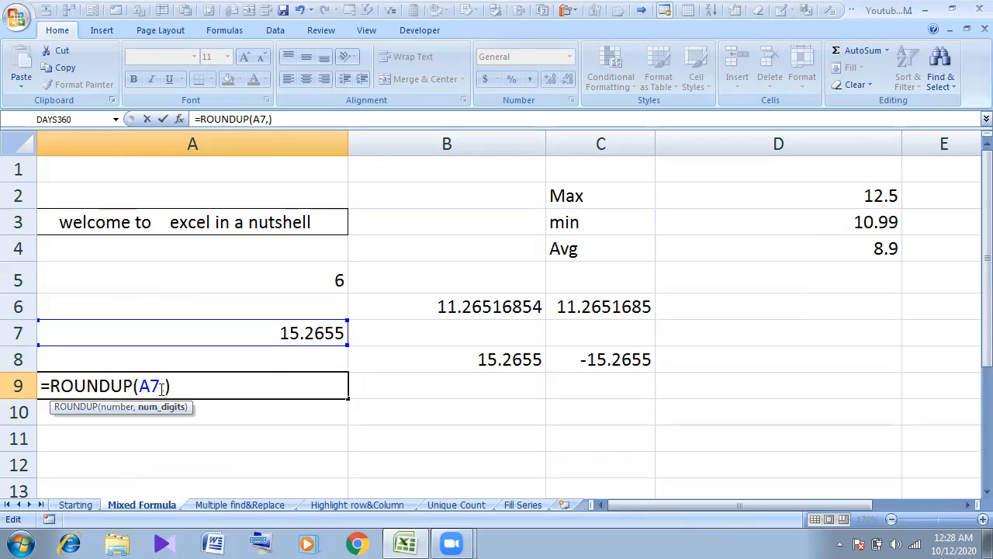
text(0))
key(Return)
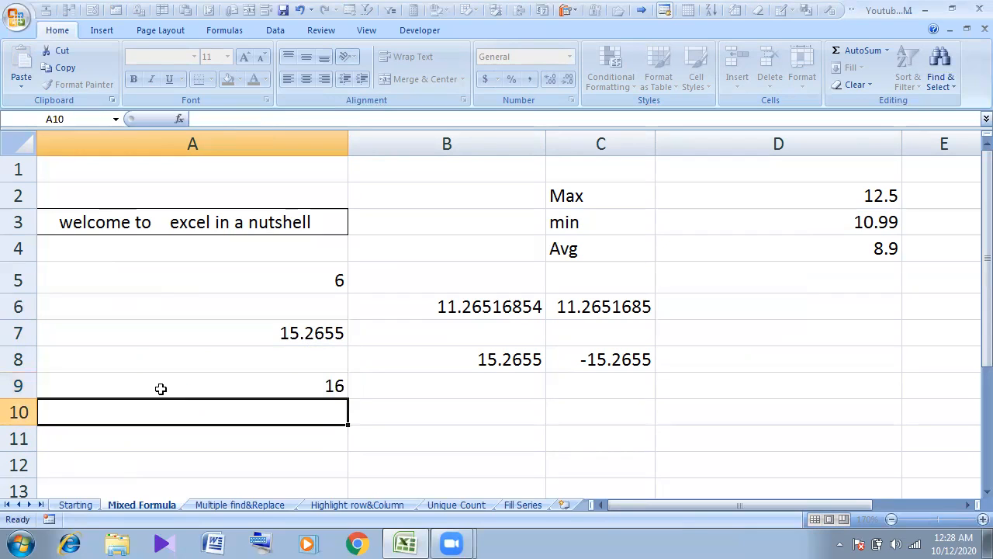
click(291, 386)
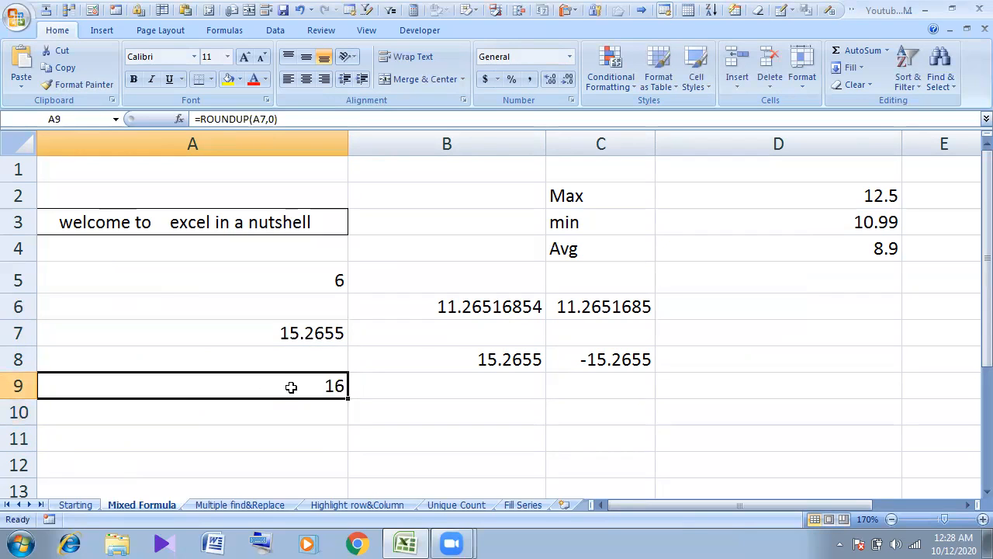
click(383, 417)
drag(289, 286, 587, 370)
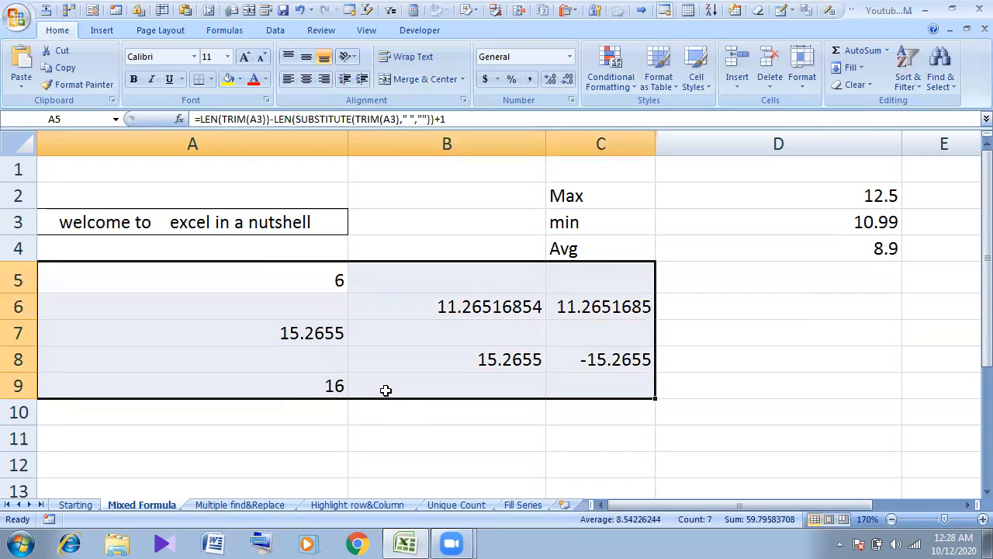
click(334, 383)
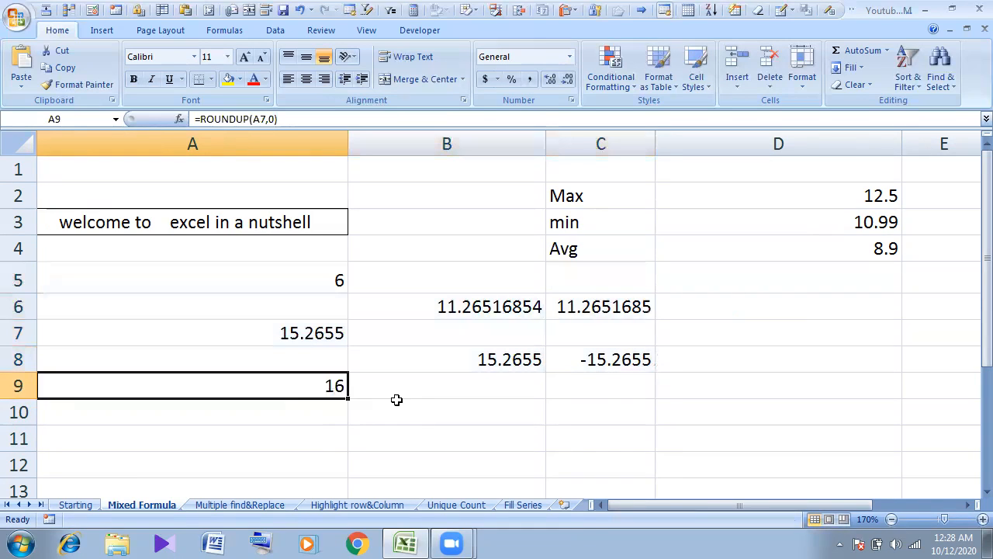
- Enter the sample text Complies (Wiithin 16%) in cell B10 as a model for the wording around the A9 result
click(397, 417)
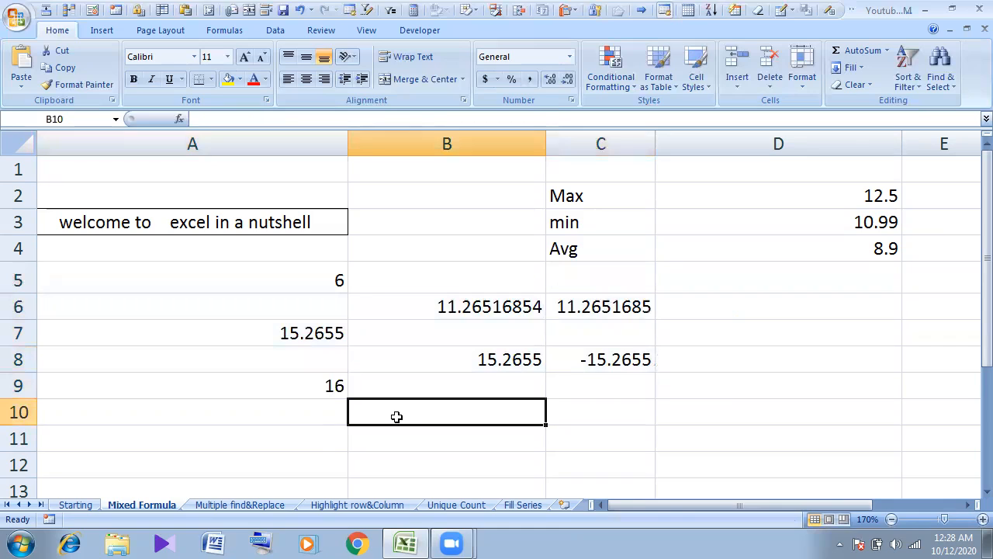
click(322, 387)
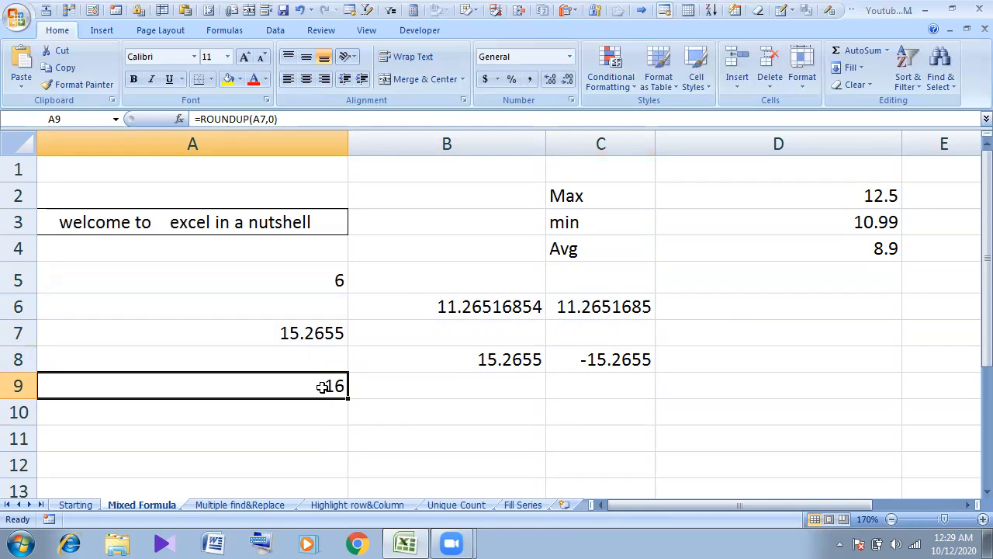
click(395, 413)
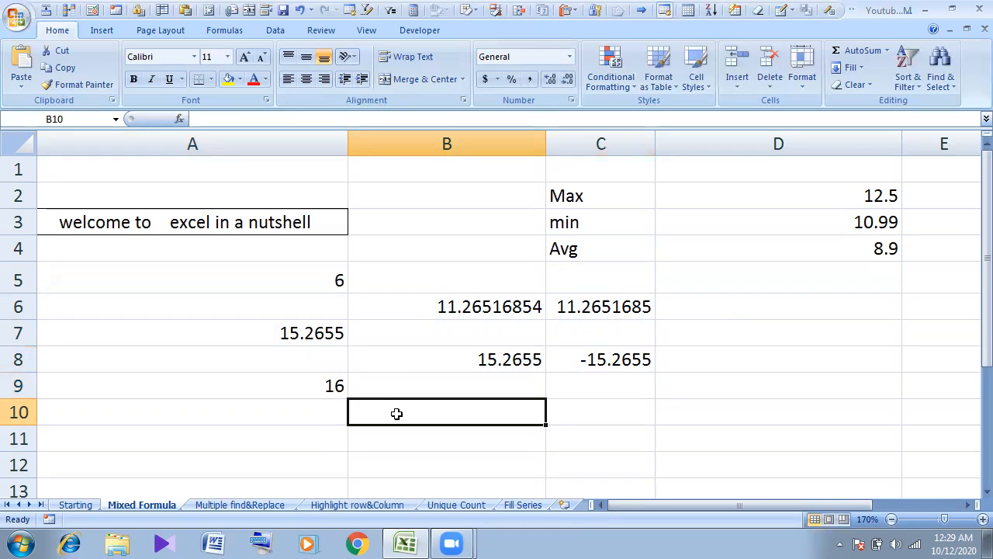
text(Co)
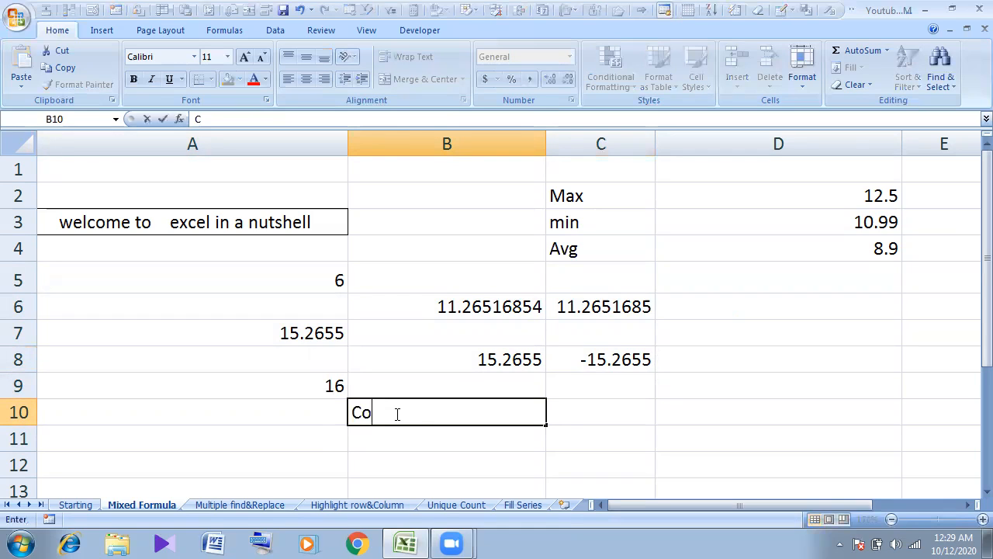
text(mplies ()
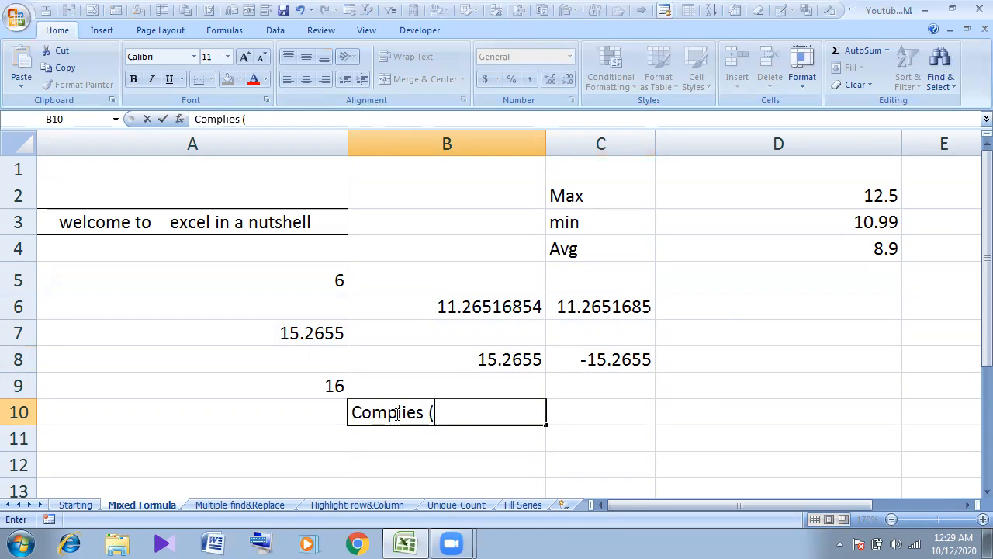
text(Wiith)
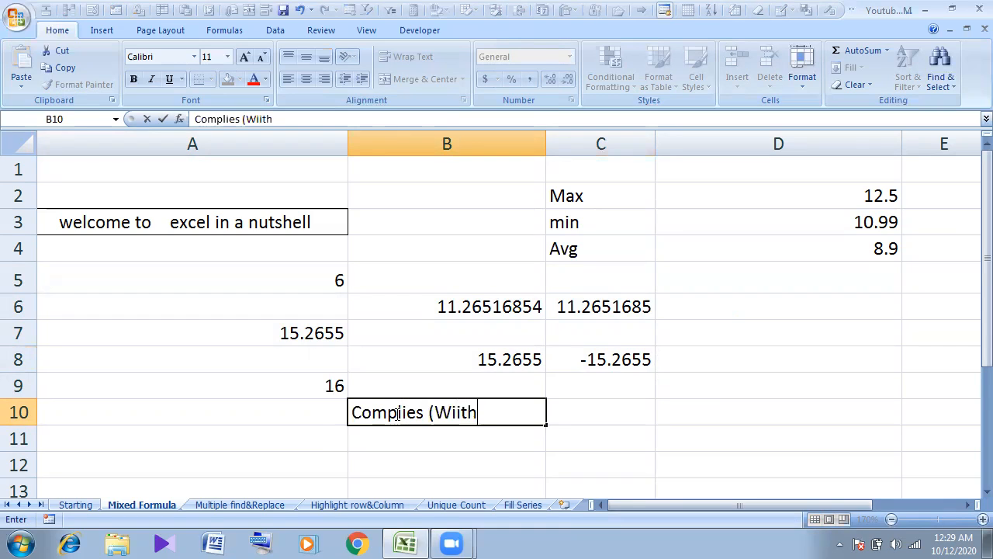
text(in 16%)
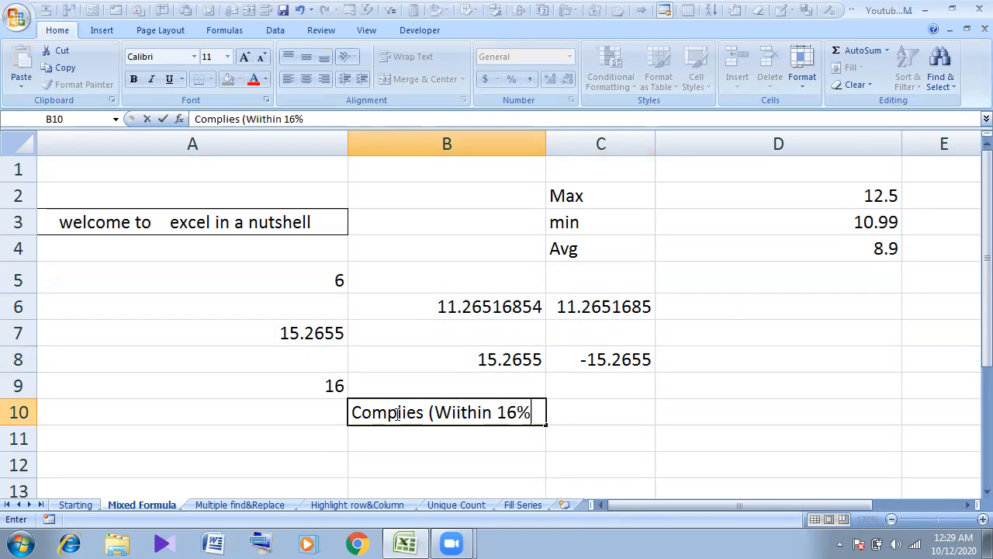
text())
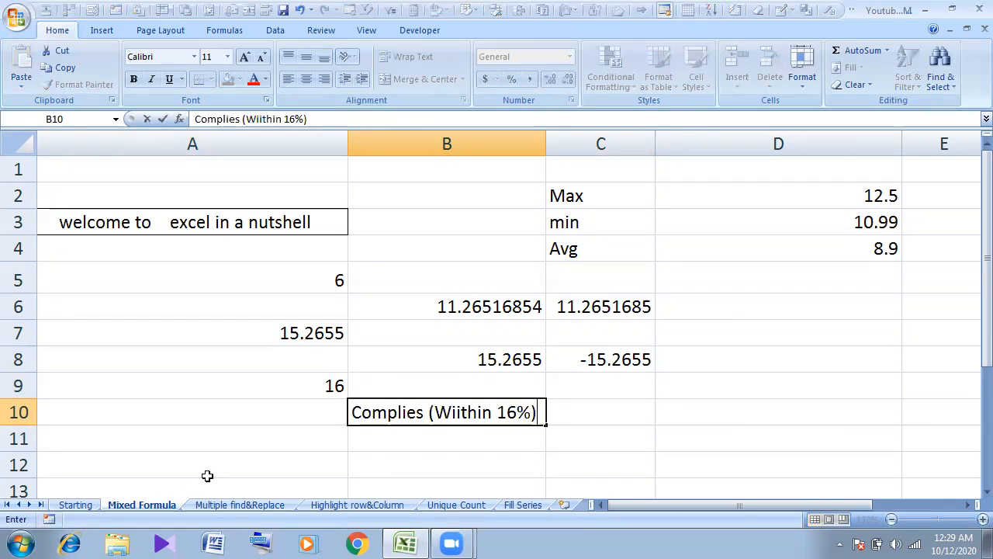
click(372, 464)
click(391, 416)
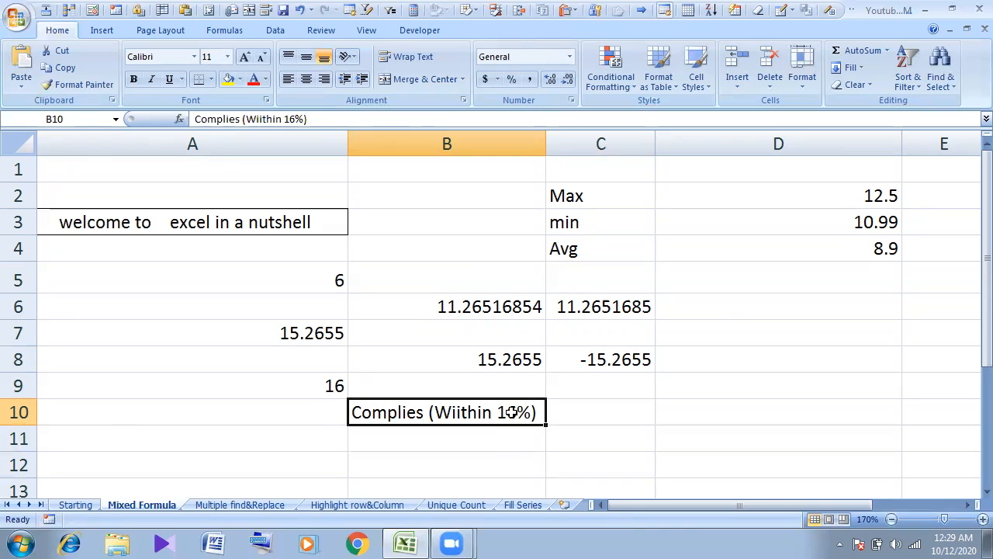
- Join the text "Complies (Within " with an ampersand in front of the ROUNDUP function in the A9 formula
click(329, 386)
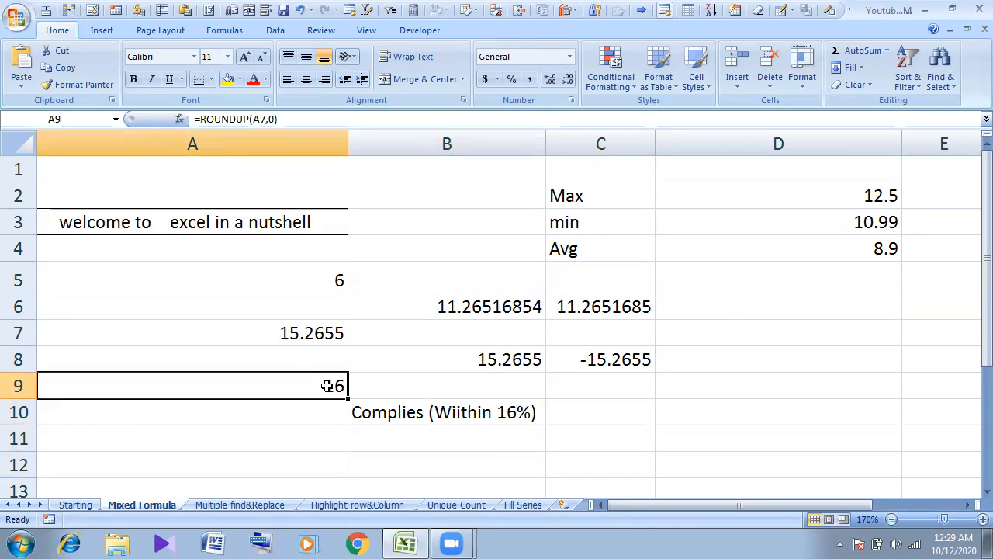
click(201, 118)
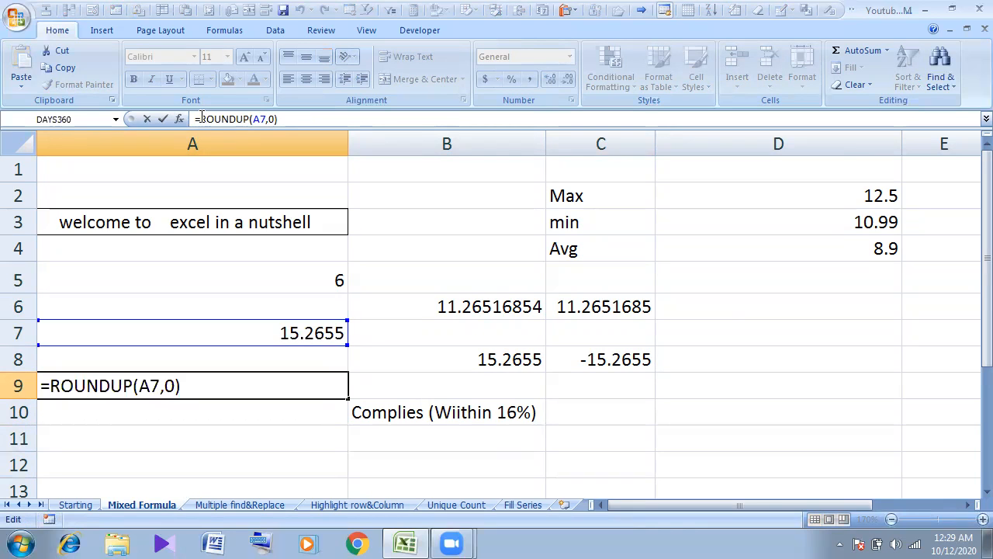
text(")
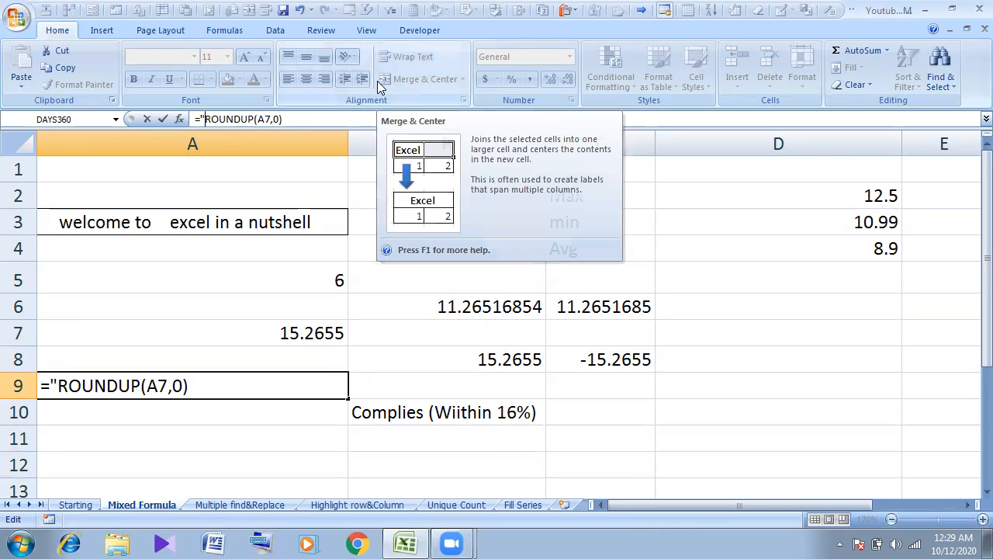
text(Complie)
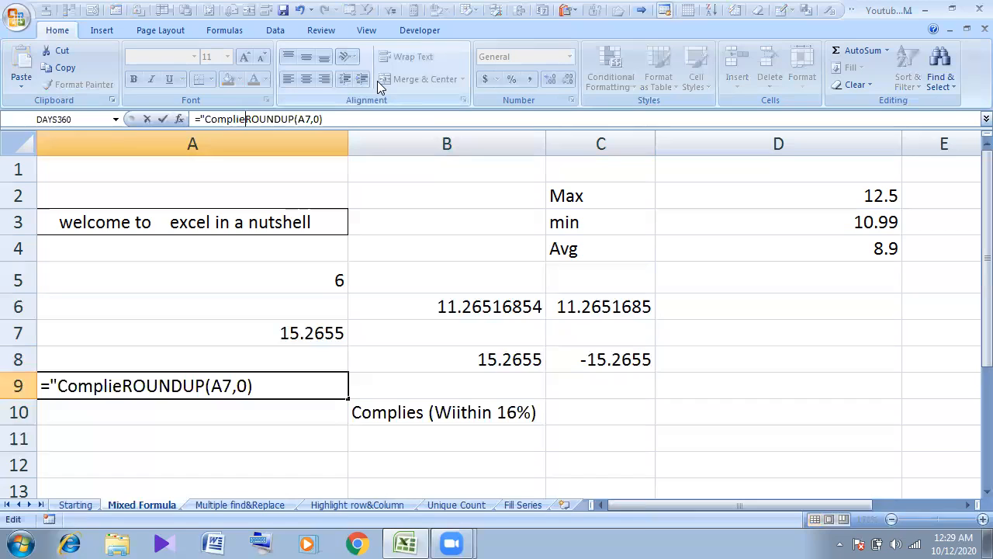
text(s (Within)
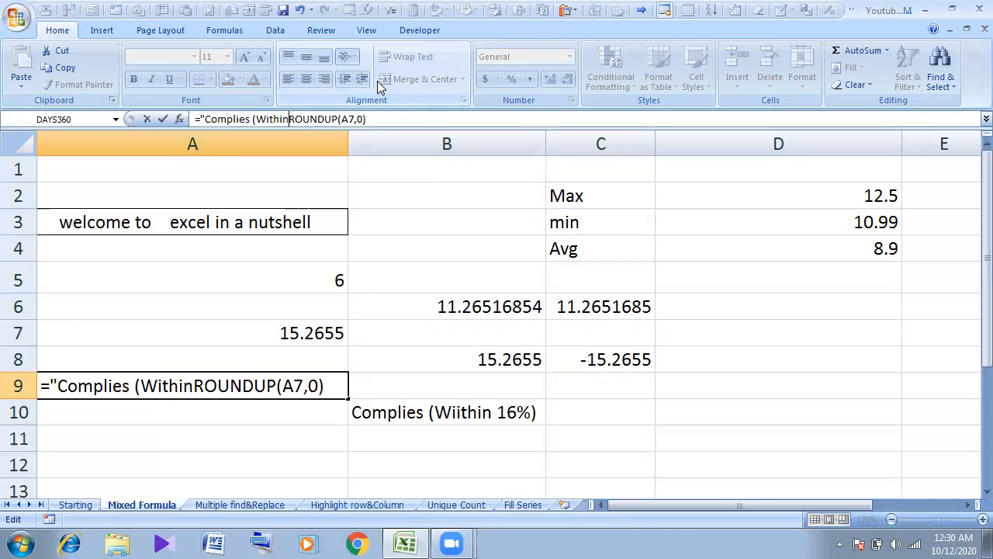
text( ")
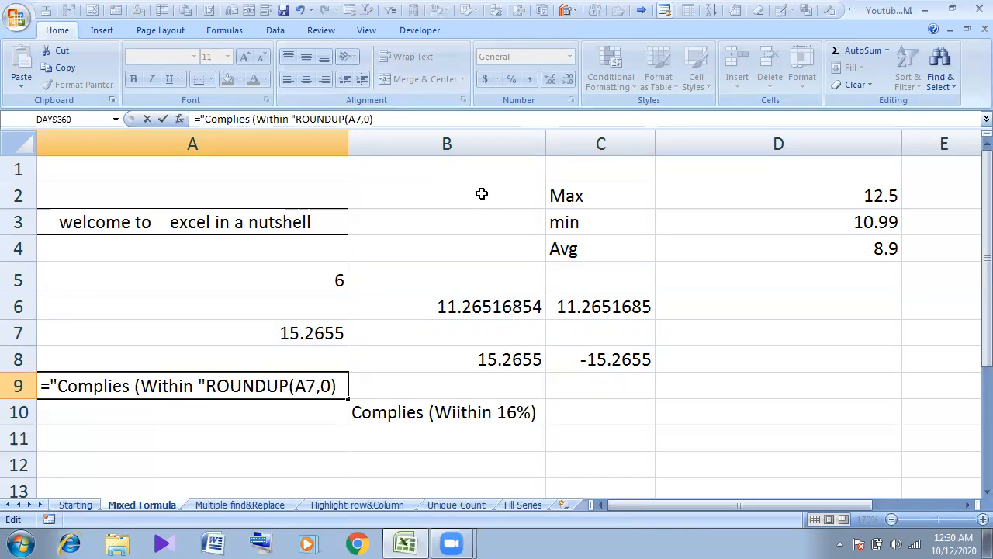
text(&)
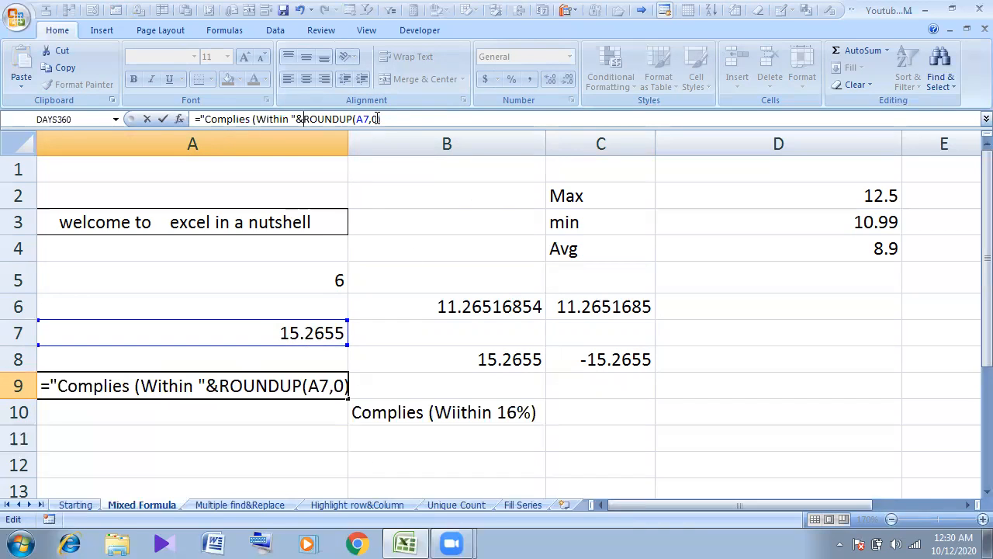
- Append &" %" after the ROUNDUP function so the A9 formula reads ="Complies (Within "&ROUNDUP(A7,0)&" %"
click(392, 118)
drag(393, 118, 306, 122)
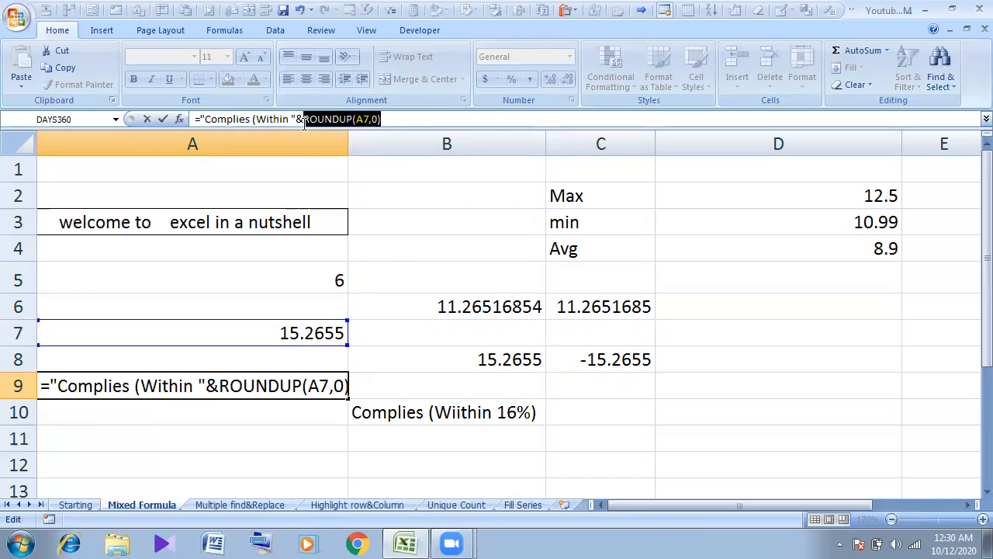
click(401, 119)
text(&)
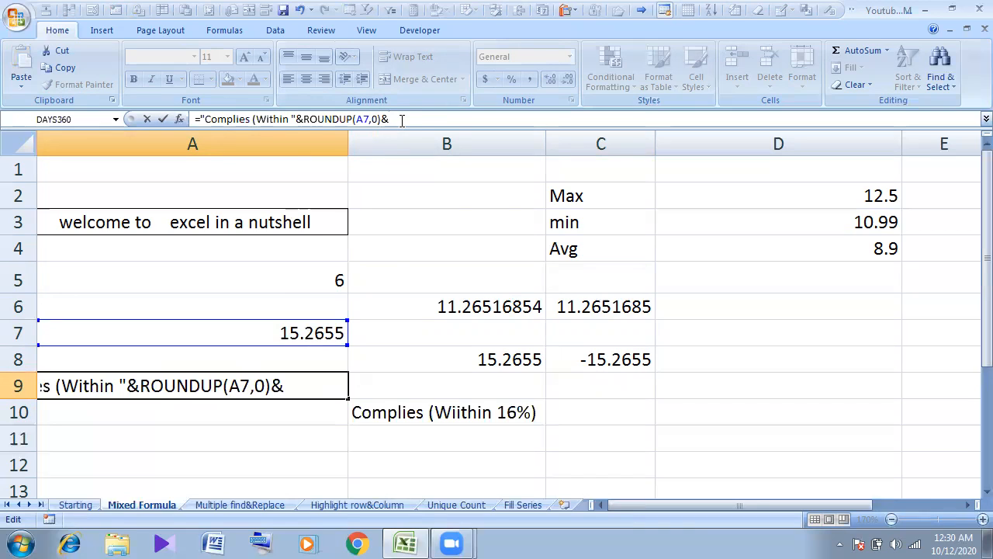
text(" %")
key(Return)
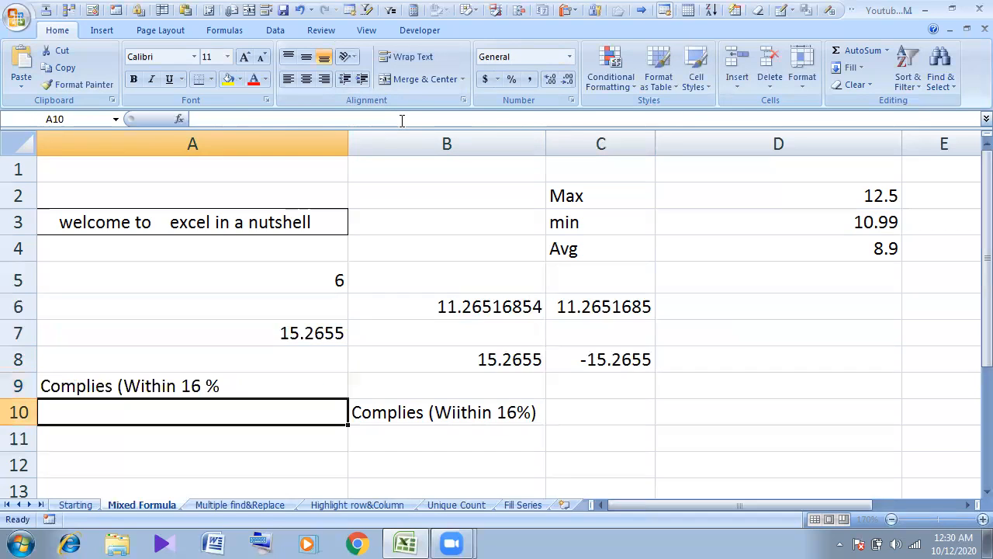
- Add a closing parenthesis inside the last text part of the A9 formula, making it " %)"
click(211, 386)
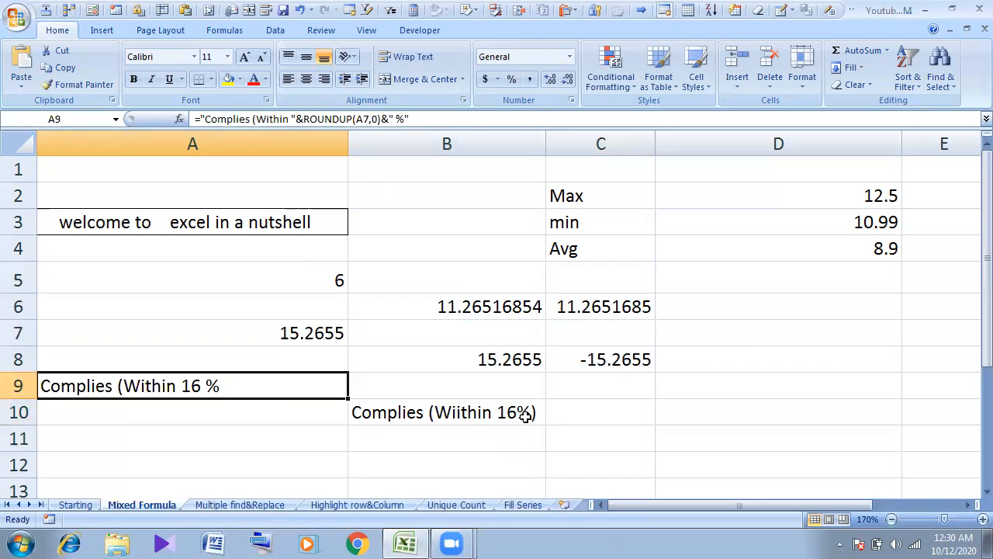
click(402, 118)
text())
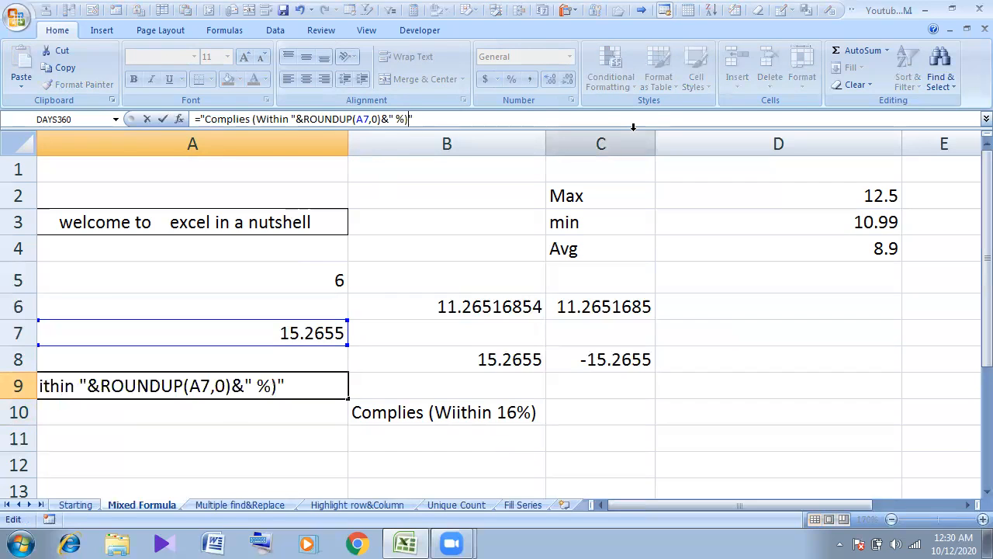
key(Return)
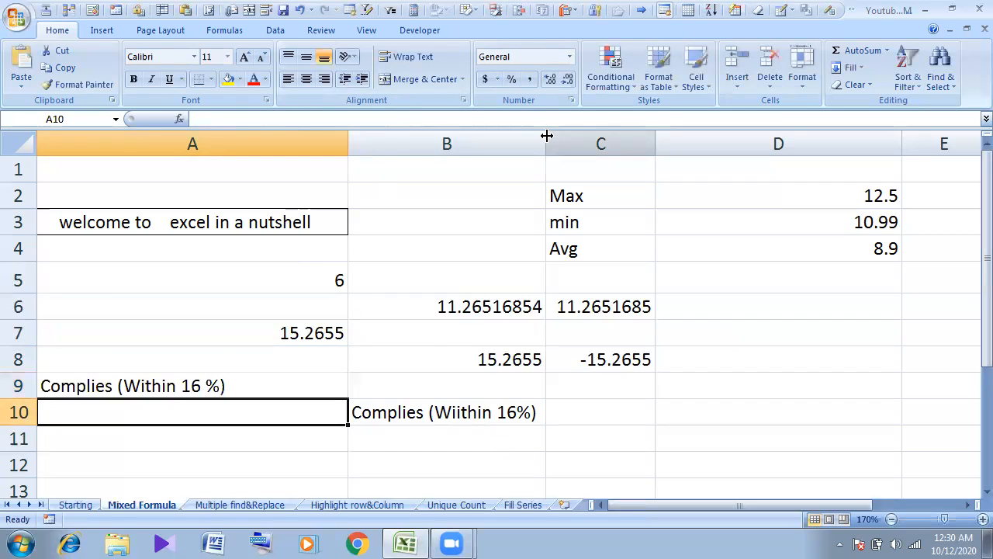
- Change the value in C8 to -2.5689, and check the C6 formula and the complete A9 formula
click(157, 384)
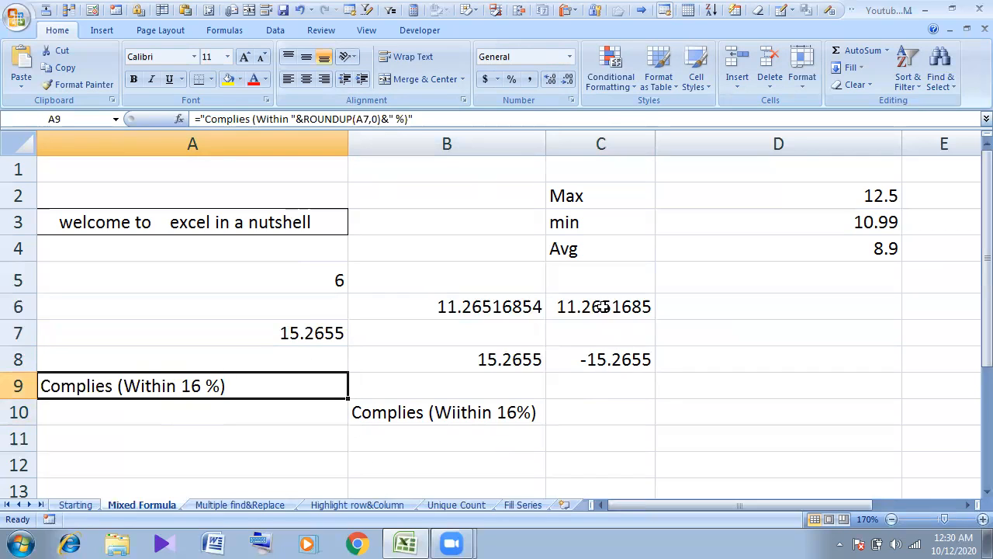
drag(475, 310, 553, 361)
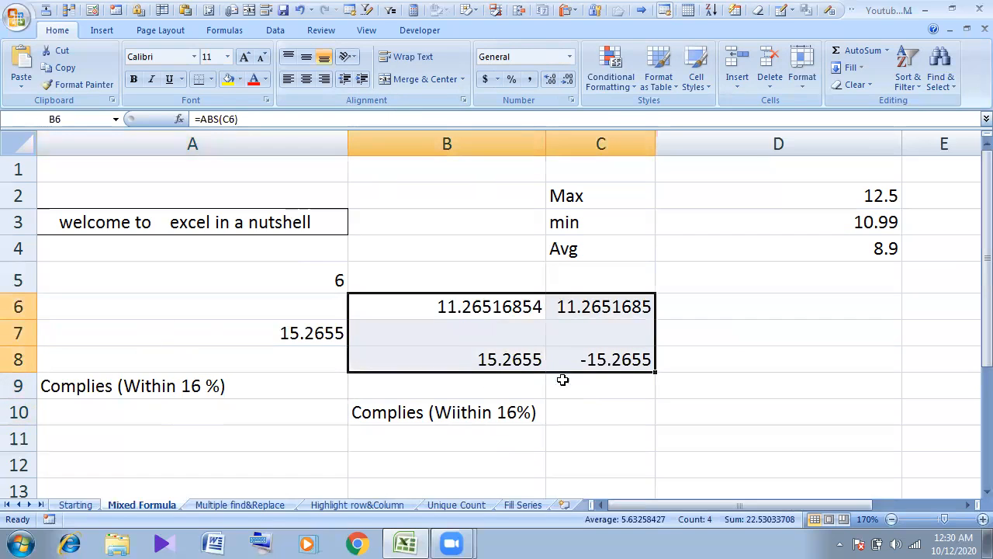
click(596, 362)
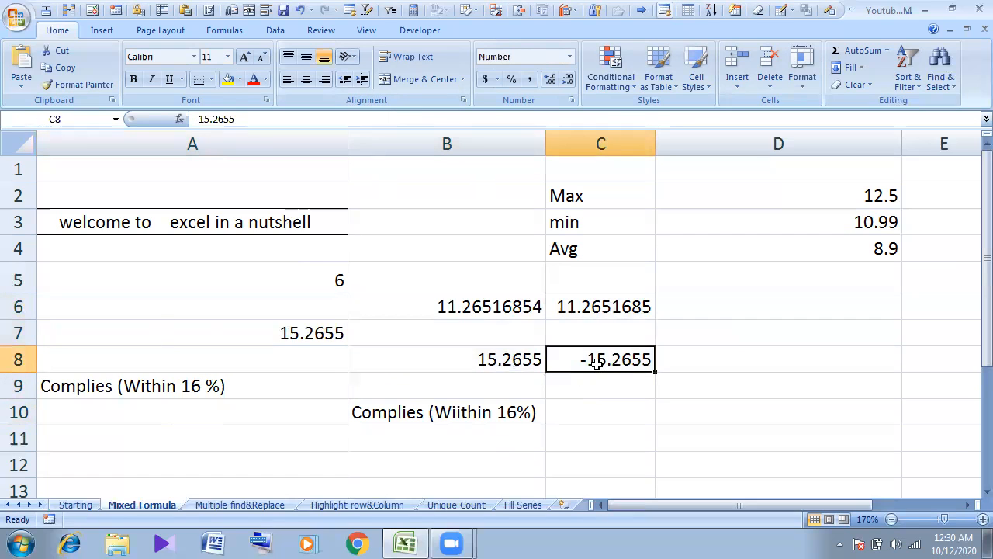
text(-2)
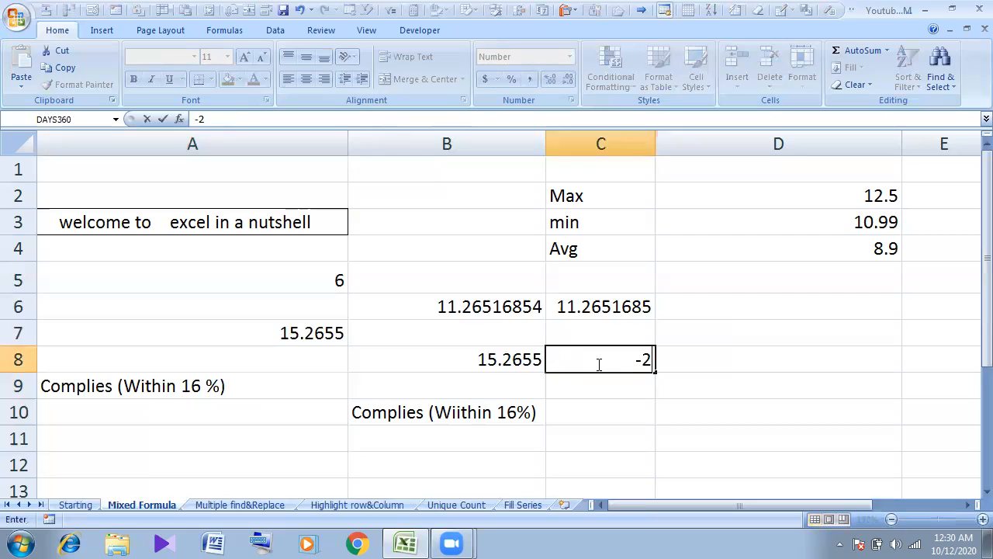
text(.5689)
key(Return)
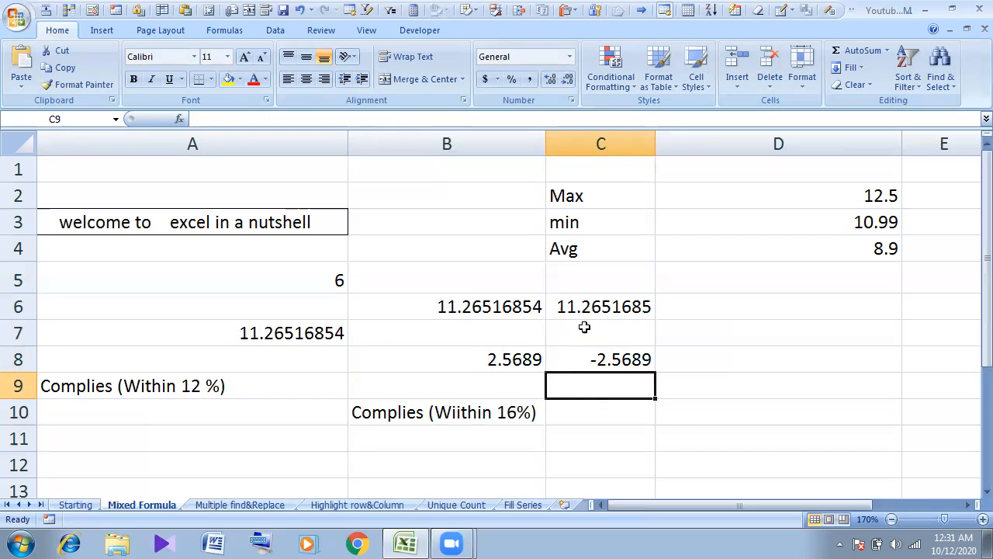
click(571, 308)
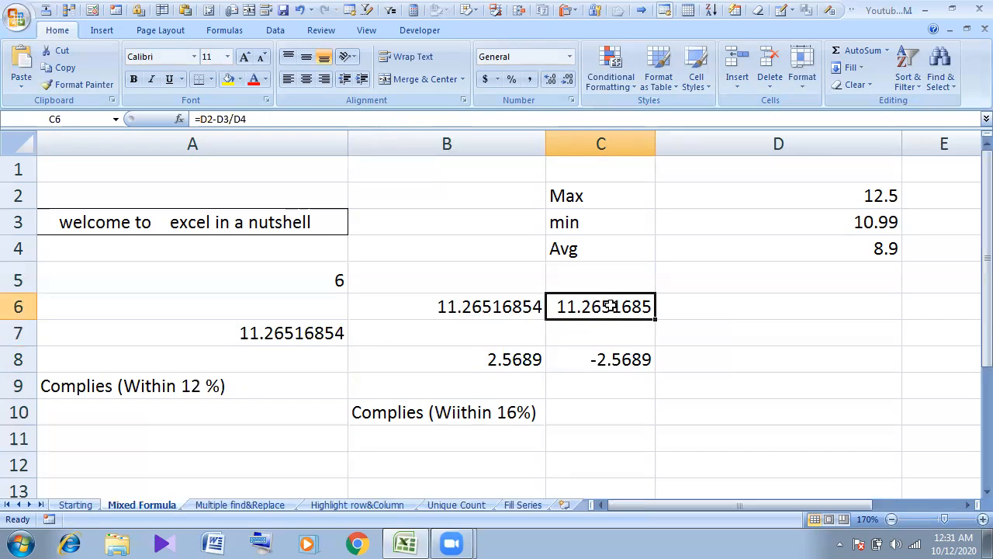
click(150, 385)
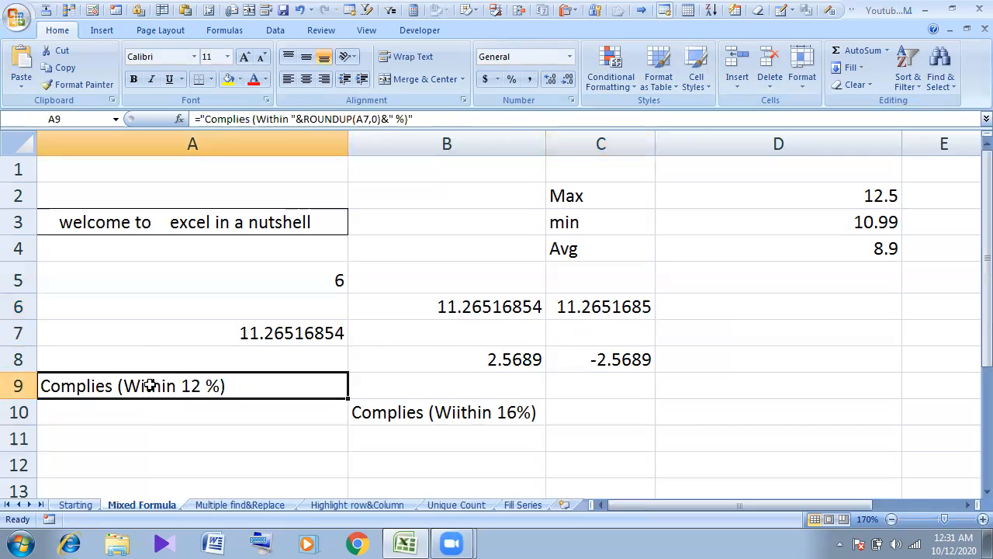
ctrl+scroll(193, 435, up, 3)
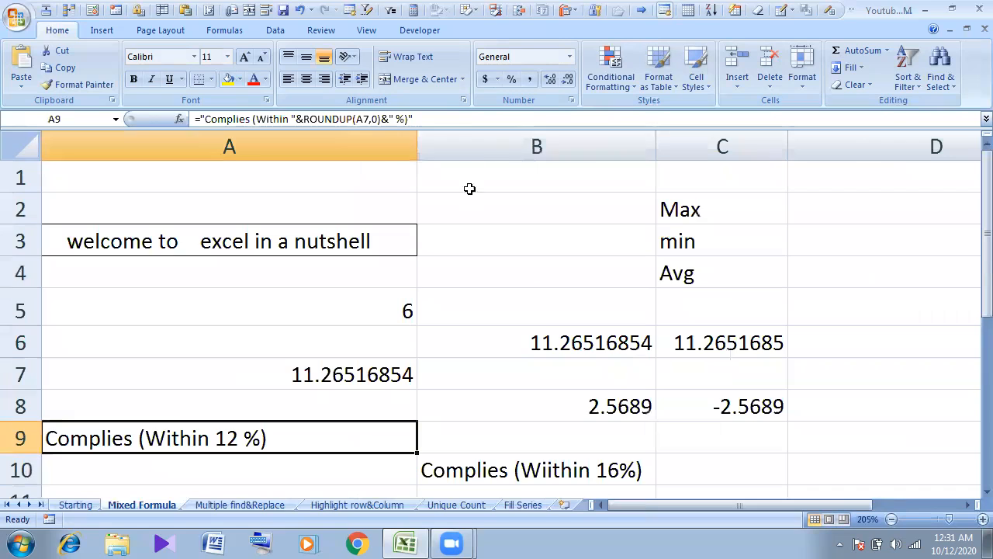
drag(439, 120, 356, 119)
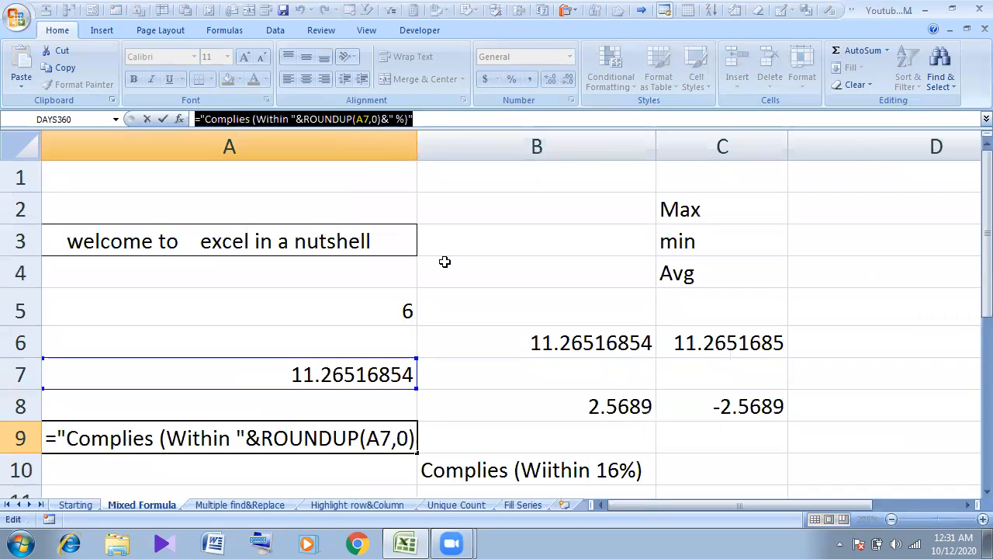
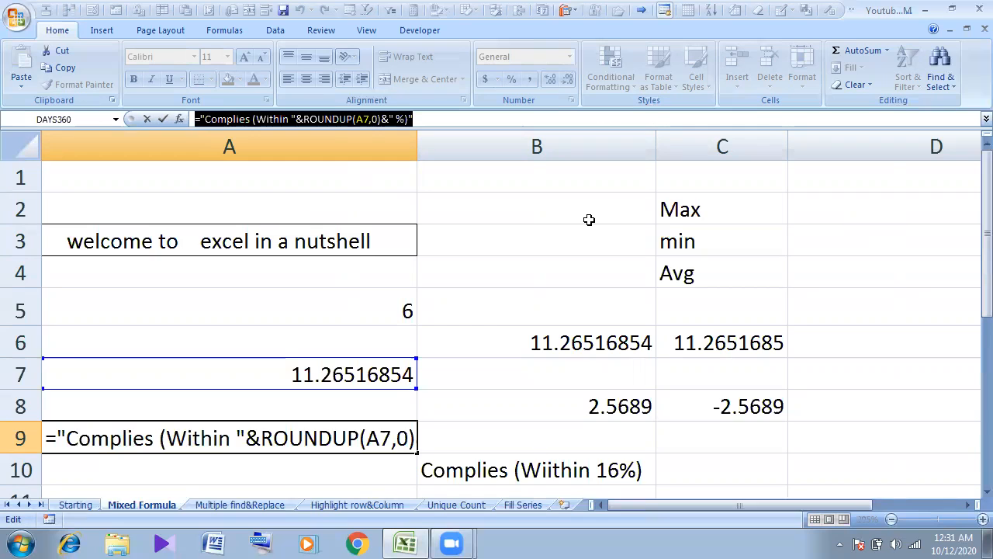
key(Return)
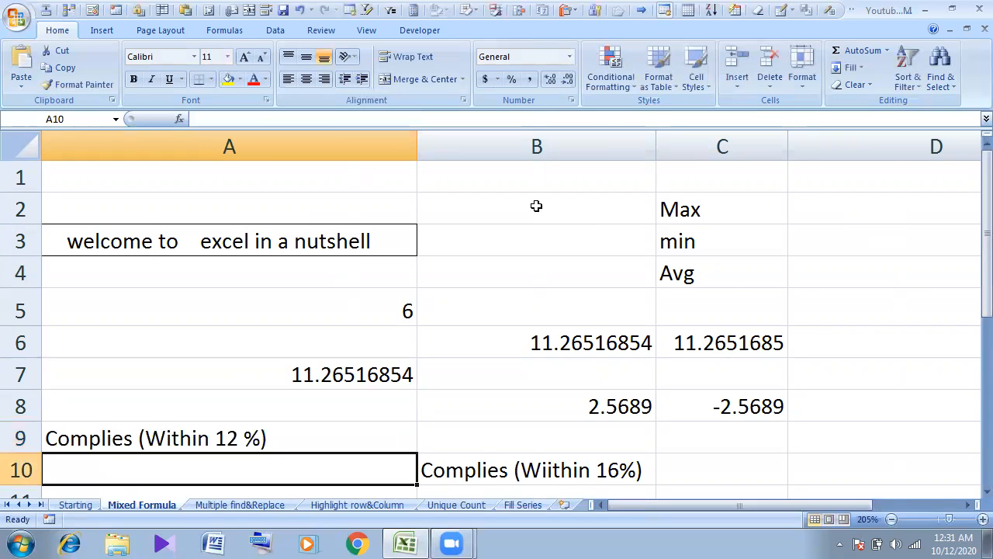
- Clear all contents from the range A1:D10 on the Mixed Formula sheet
drag(248, 179, 789, 472)
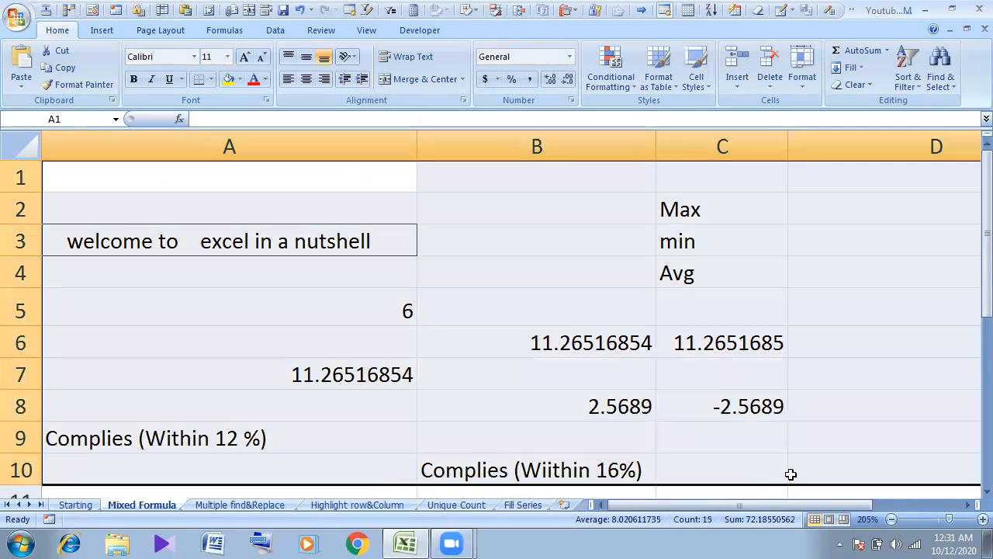
key(Delete)
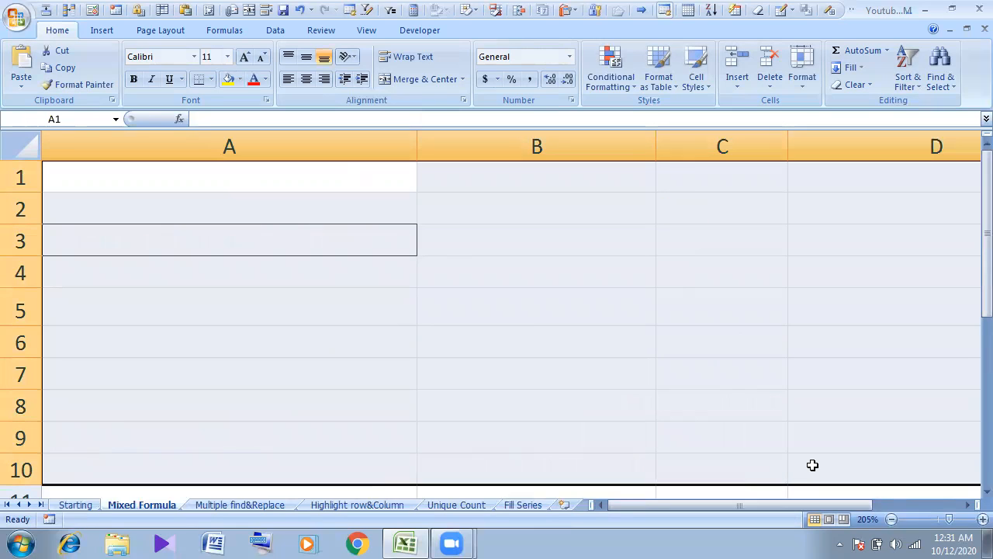
- Insert the square root symbol √ into cell B2 and close the Symbol dialog
click(325, 239)
double_click(467, 206)
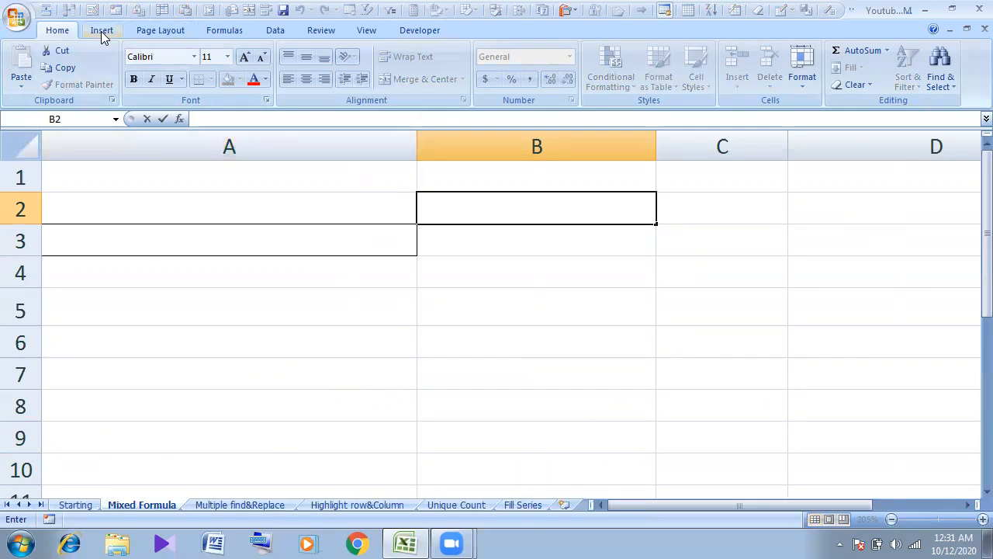
click(102, 31)
click(728, 62)
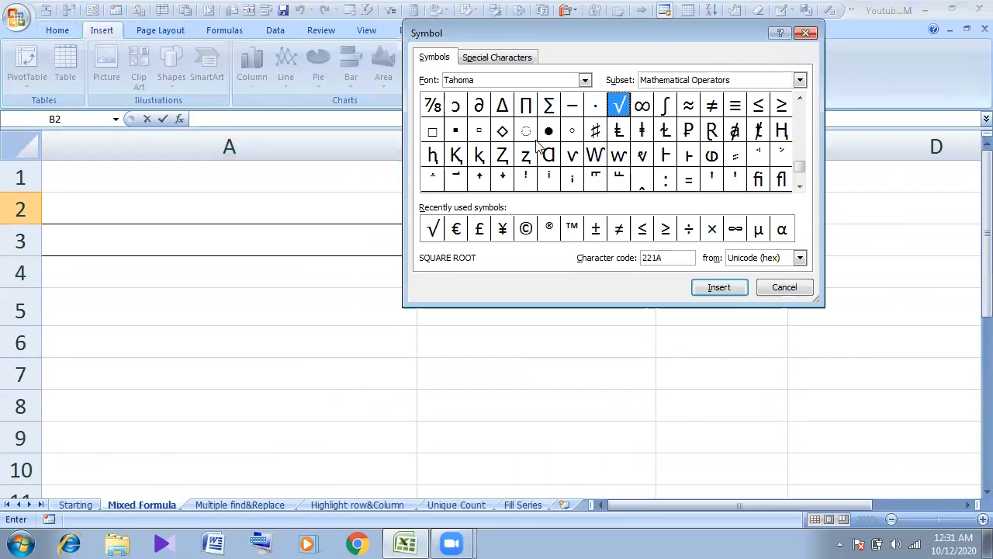
click(433, 228)
click(717, 287)
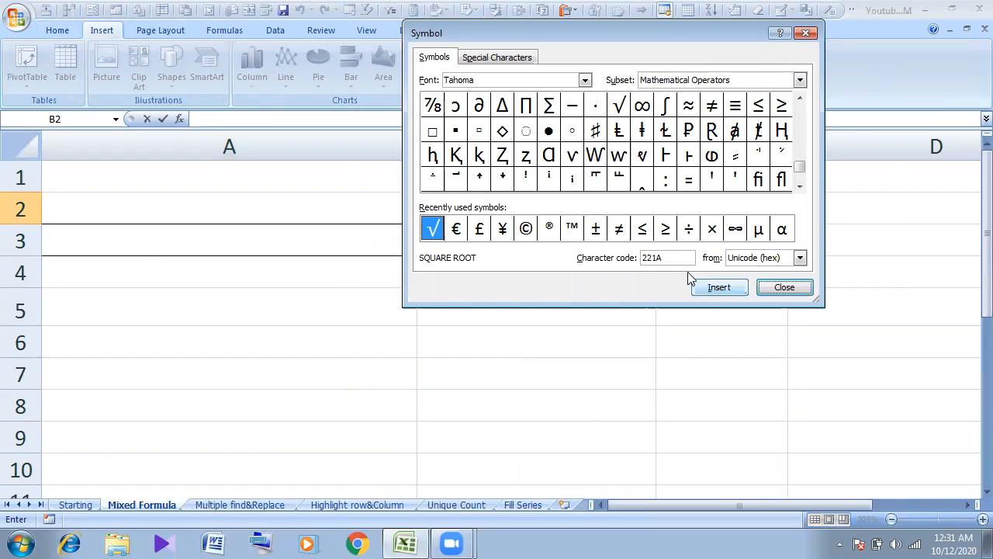
click(808, 33)
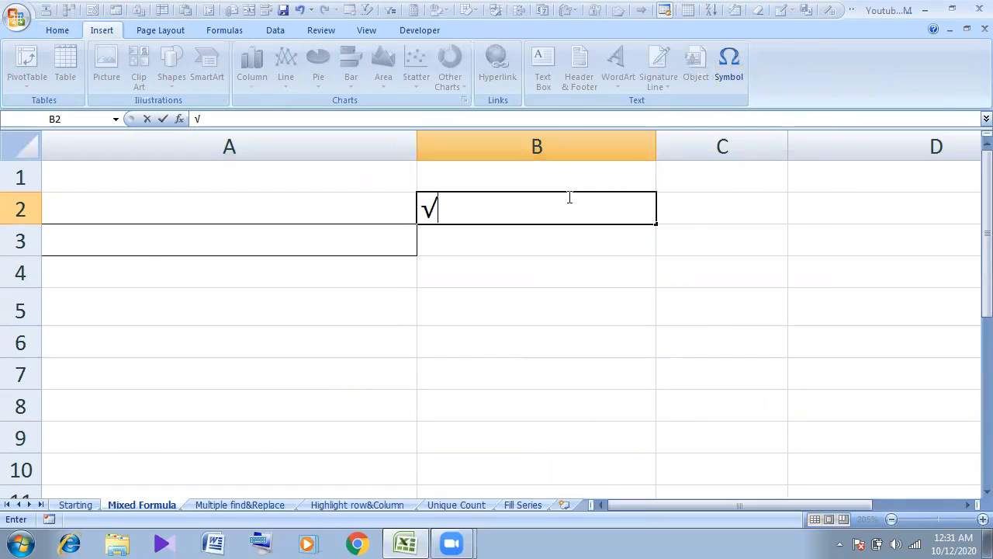
- Complete the text in B2 as √n+1 and select the cell to review it
text(n+1)
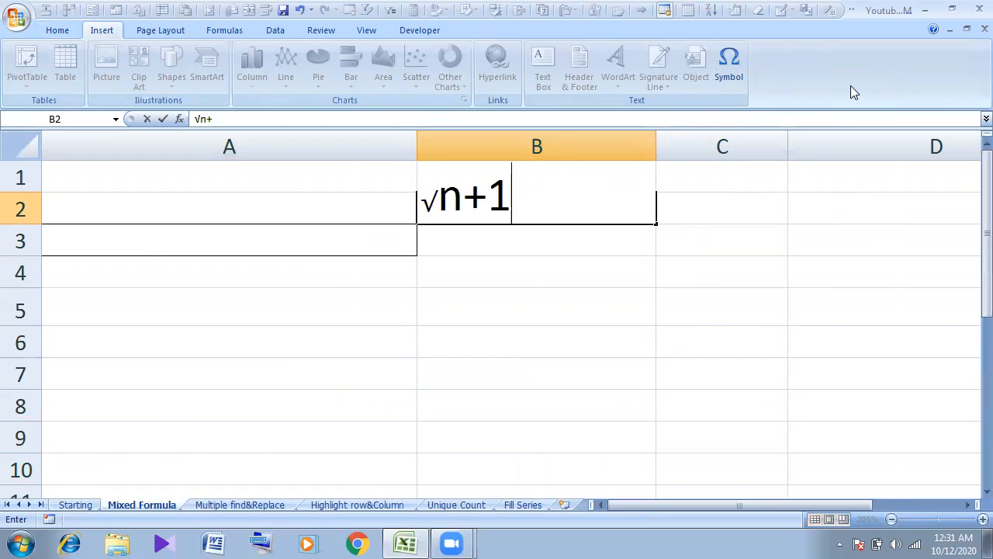
key(Return)
click(581, 221)
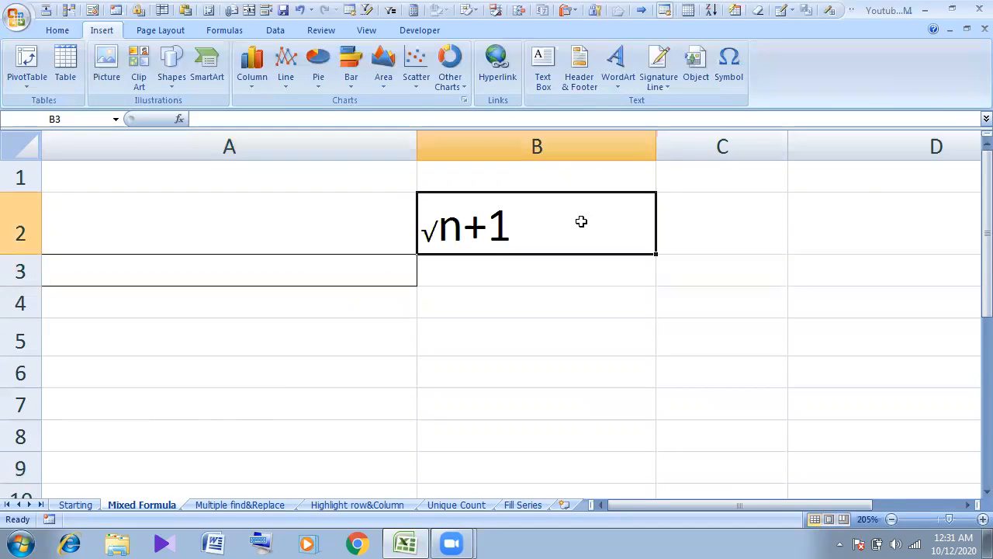
click(481, 304)
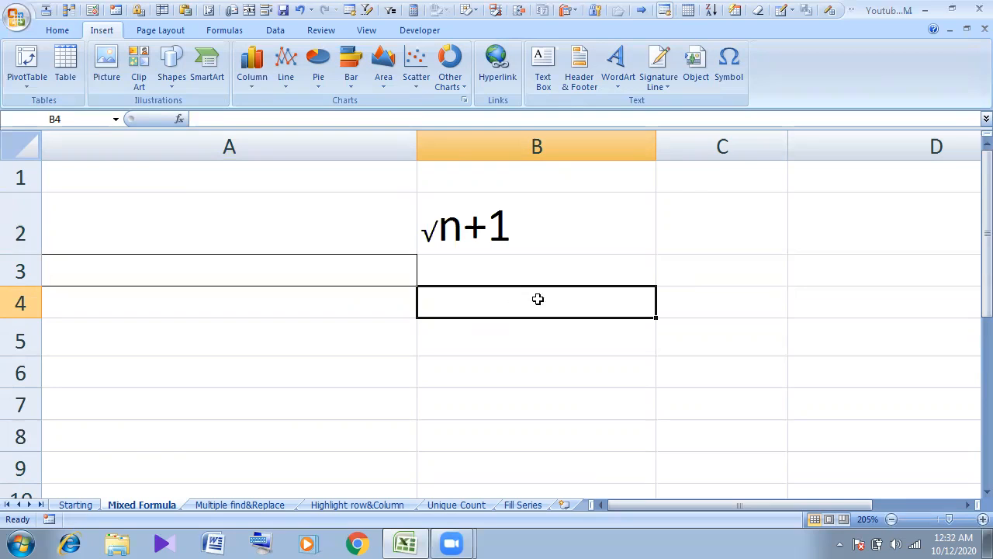
click(445, 234)
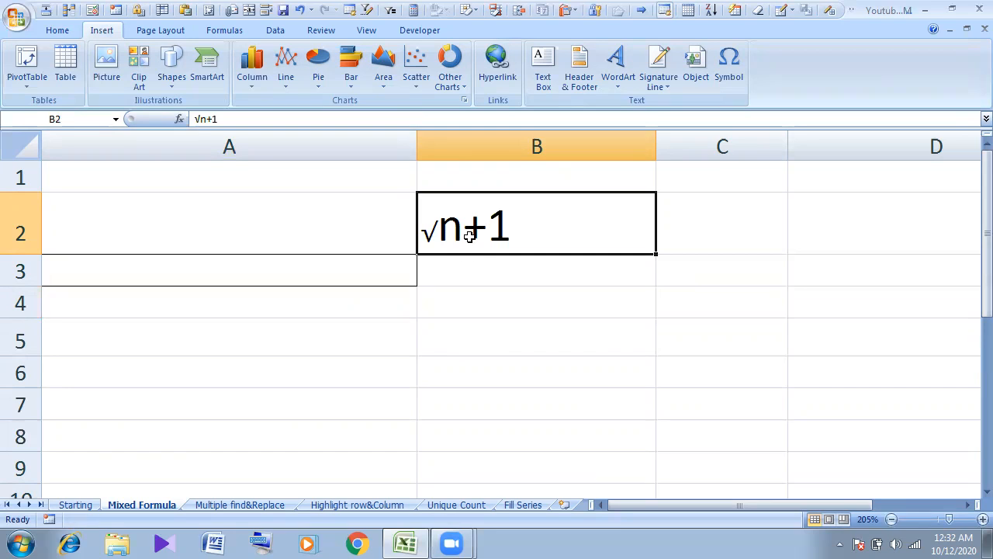
- Enter the label n in A5 and the value 11 in B5
click(468, 334)
click(364, 335)
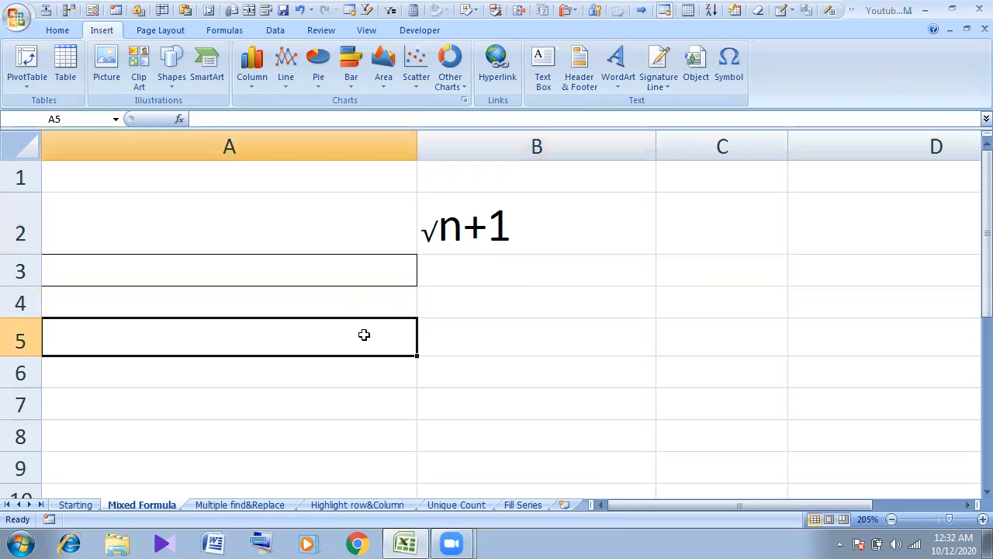
text(n)
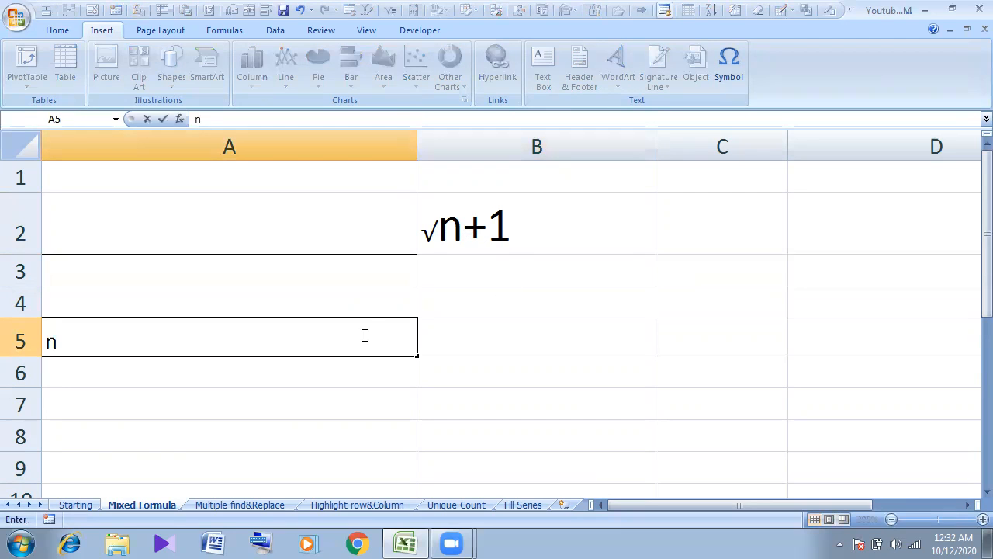
key(Tab)
text(11)
click(536, 412)
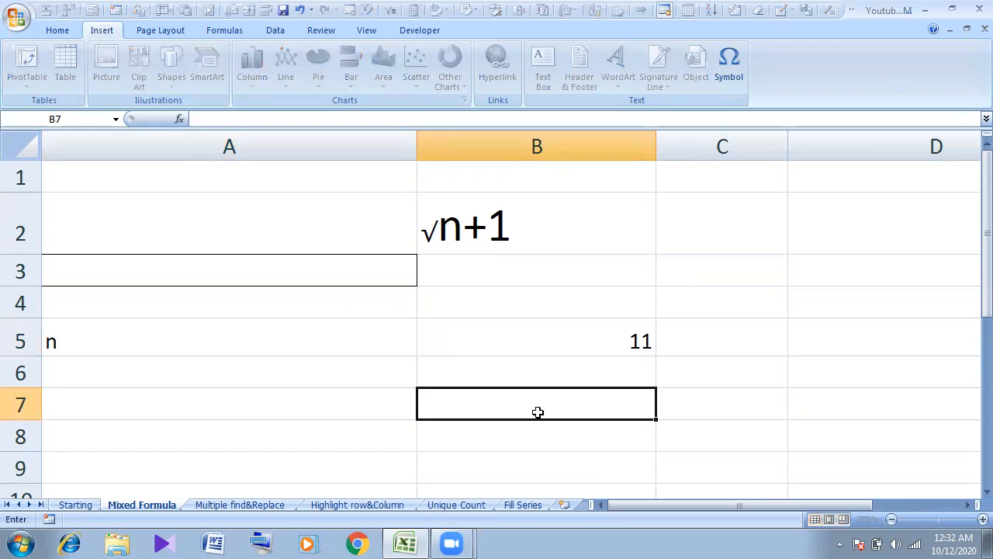
- Review the value in B5 and the expression in B2, and begin a formula in B6 with an equals sign
click(526, 350)
click(466, 236)
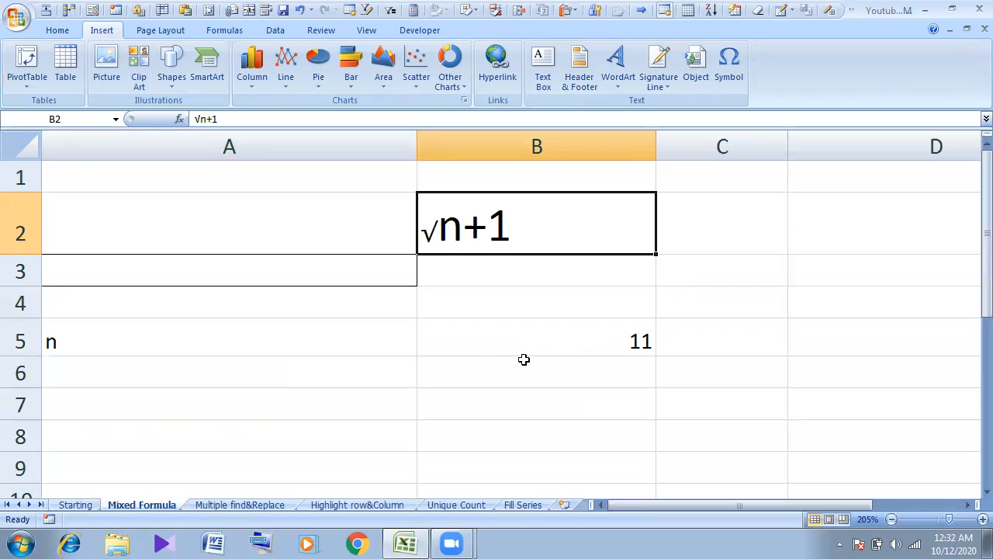
click(488, 370)
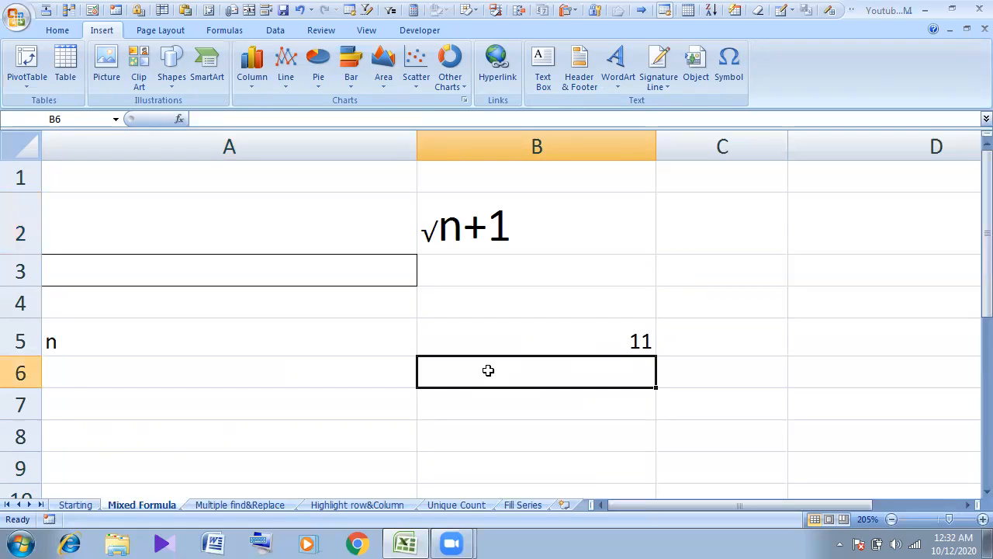
text(=)
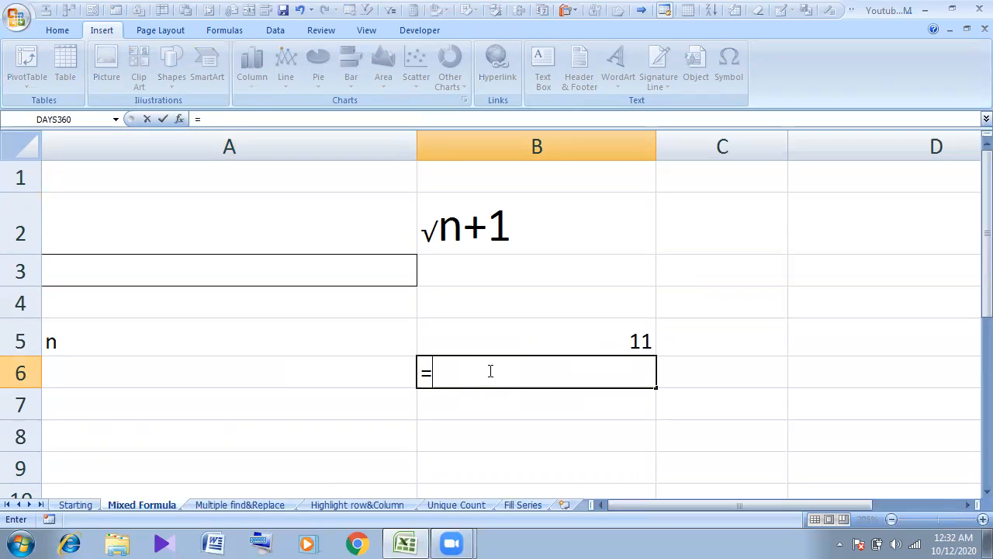
text(sqrt)
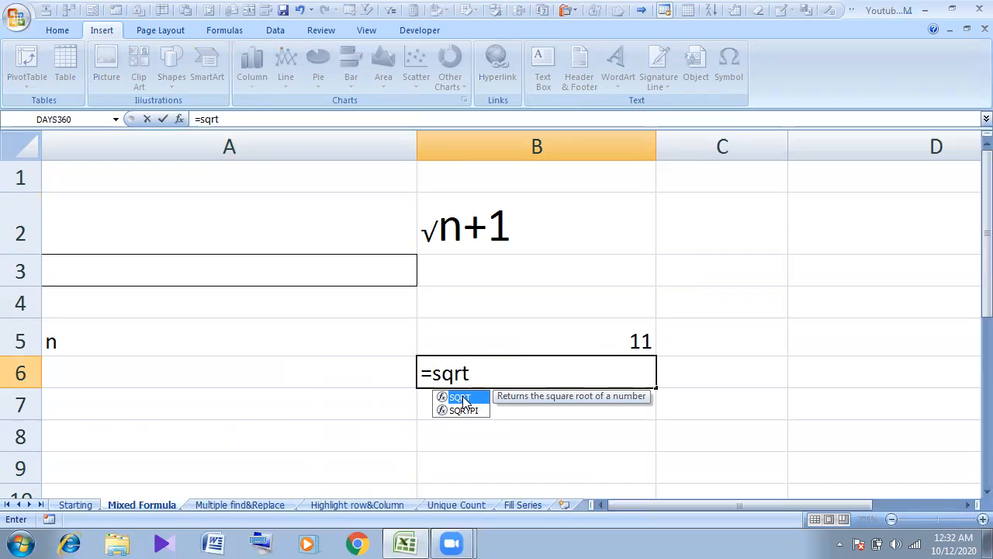
key(BackSpace)
key(BackSpace)
key(BackSpace)
key(BackSpace)
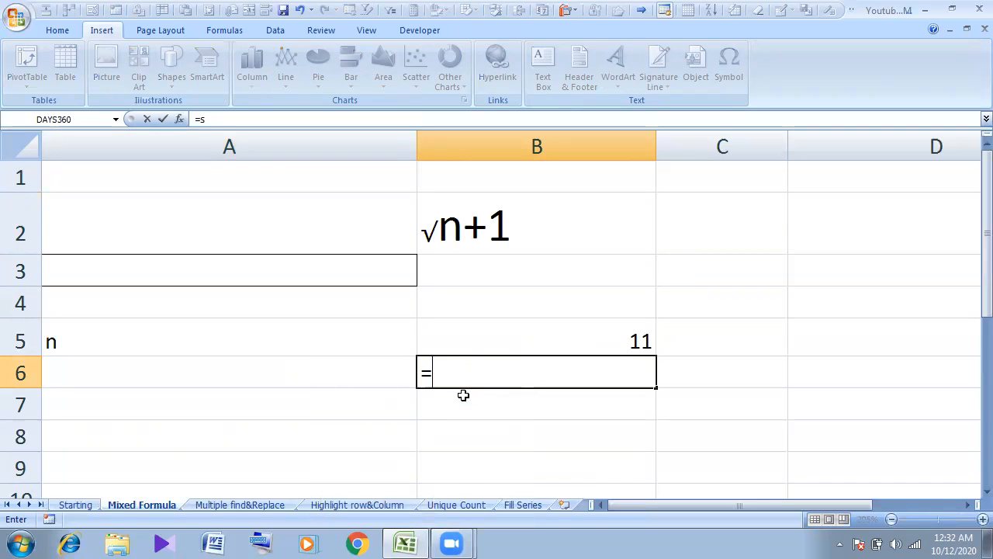
text(power)
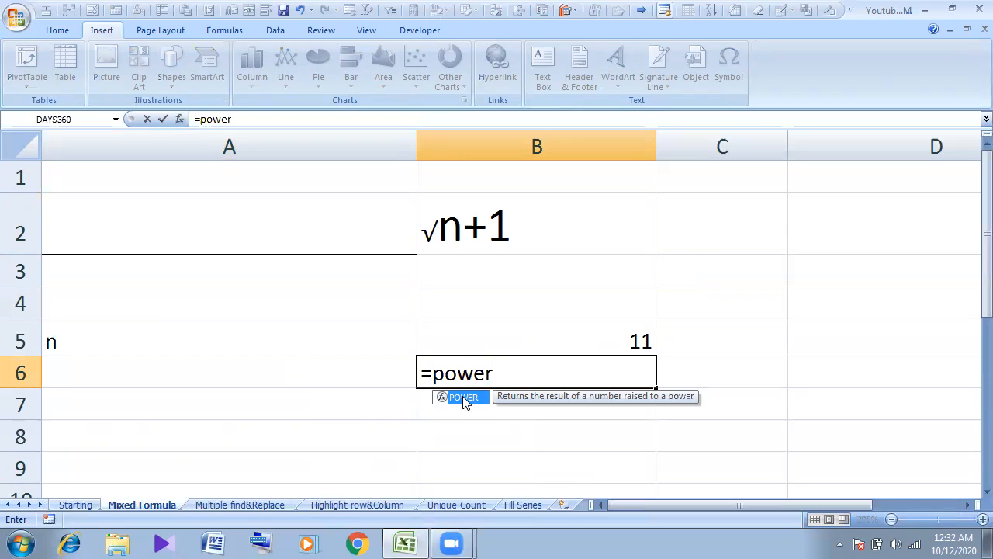
- Complete the B6 formula as =SQRT(B5)+1, using the value of n in B5
click(616, 335)
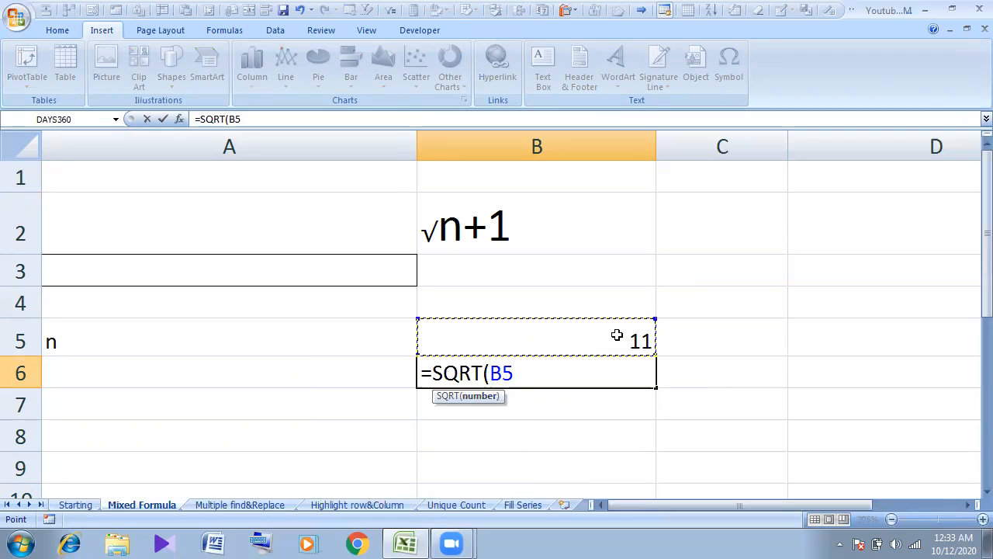
text())
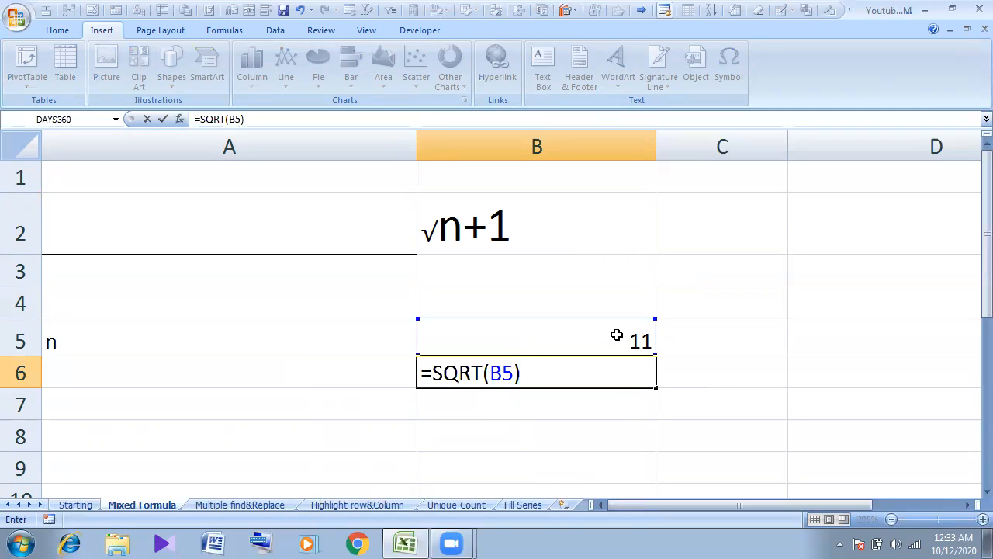
text(+1)
key(Return)
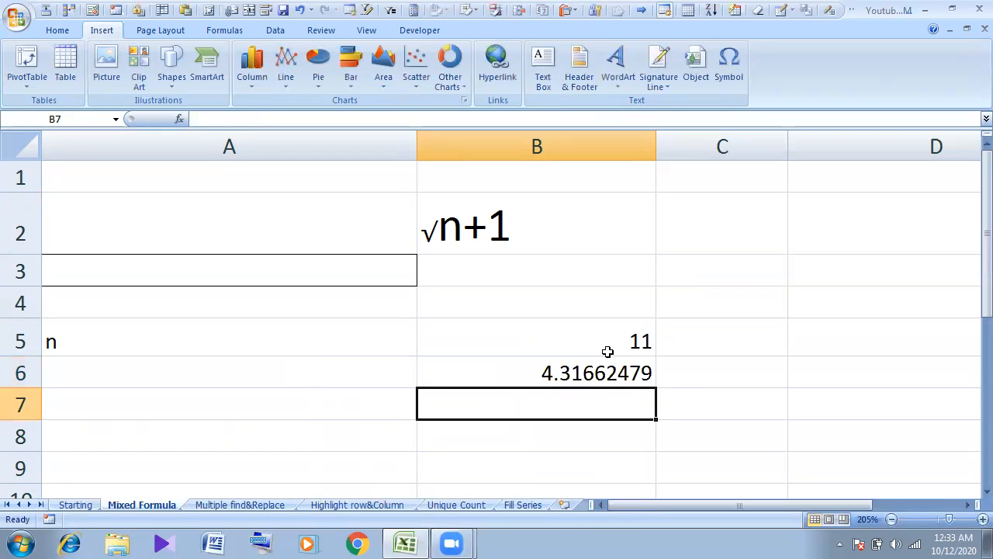
- Show formulas instead of results on the sheet, narrow column A, and make row 6 taller
click(589, 377)
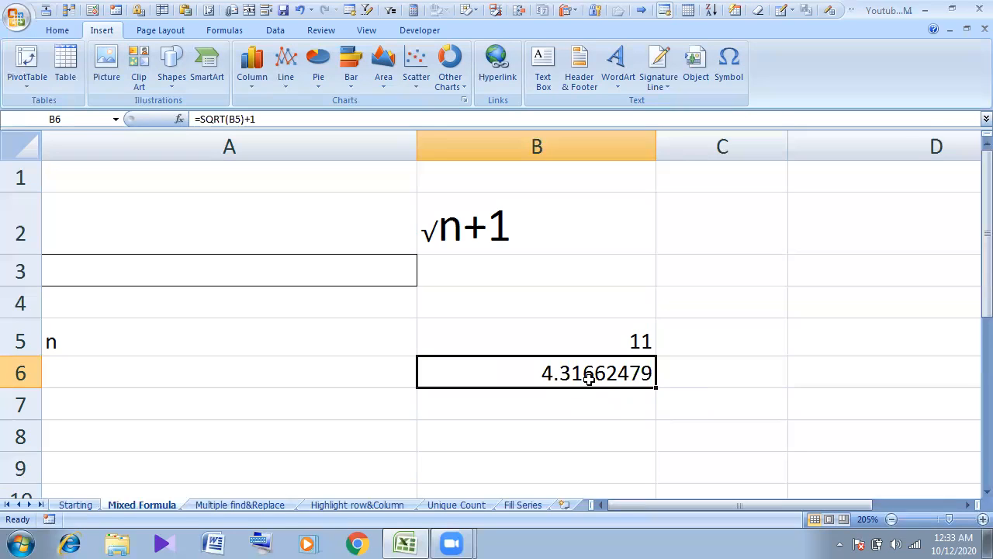
key(ctrl+grave)
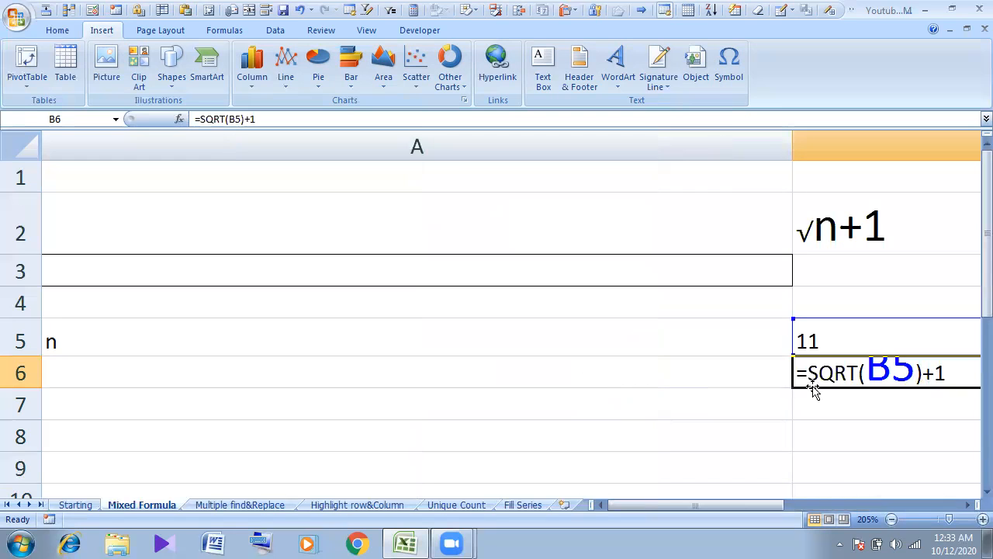
drag(792, 144, 216, 160)
drag(21, 388, 26, 421)
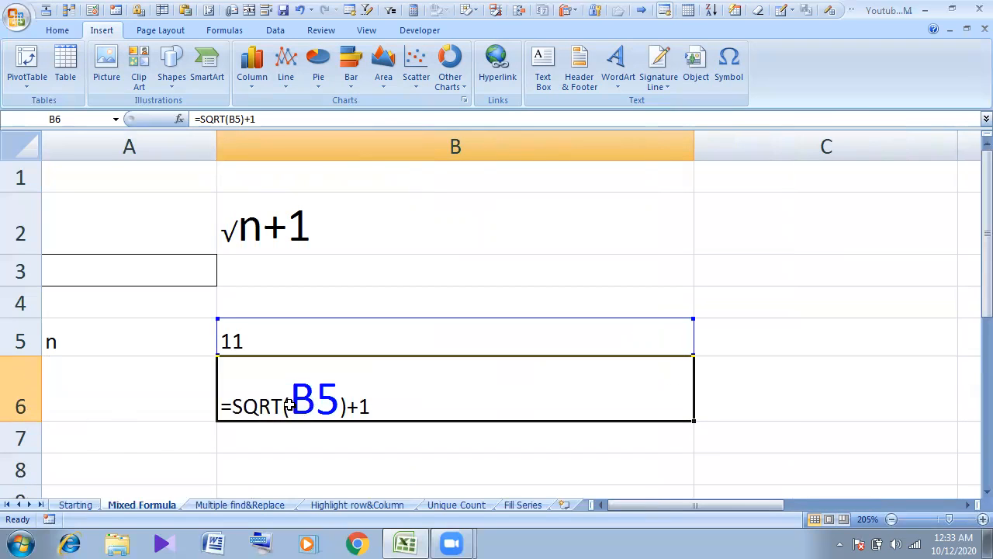
- Insert the ROUNDUP function with its opening parenthesis before SQRT in the B6 formula
double_click(233, 406)
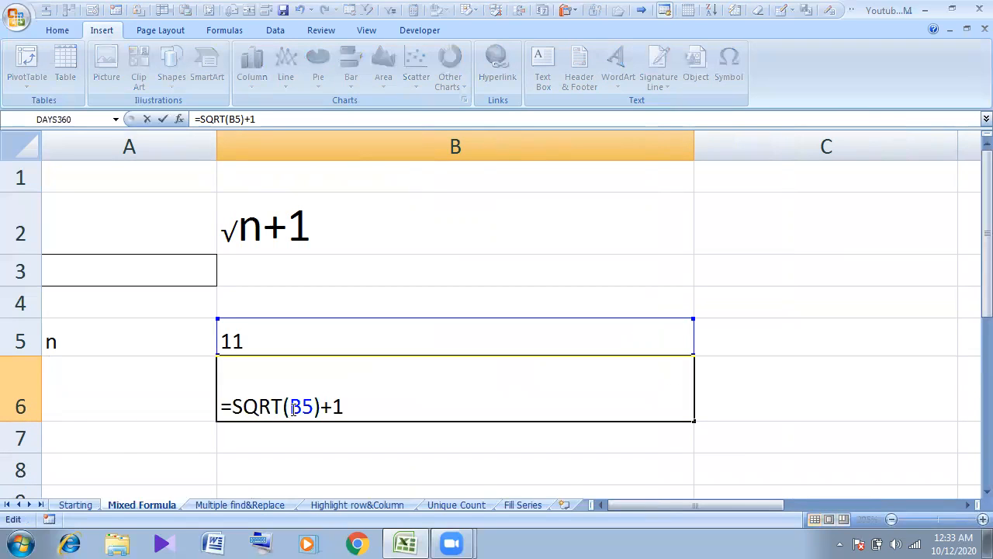
drag(318, 410, 235, 411)
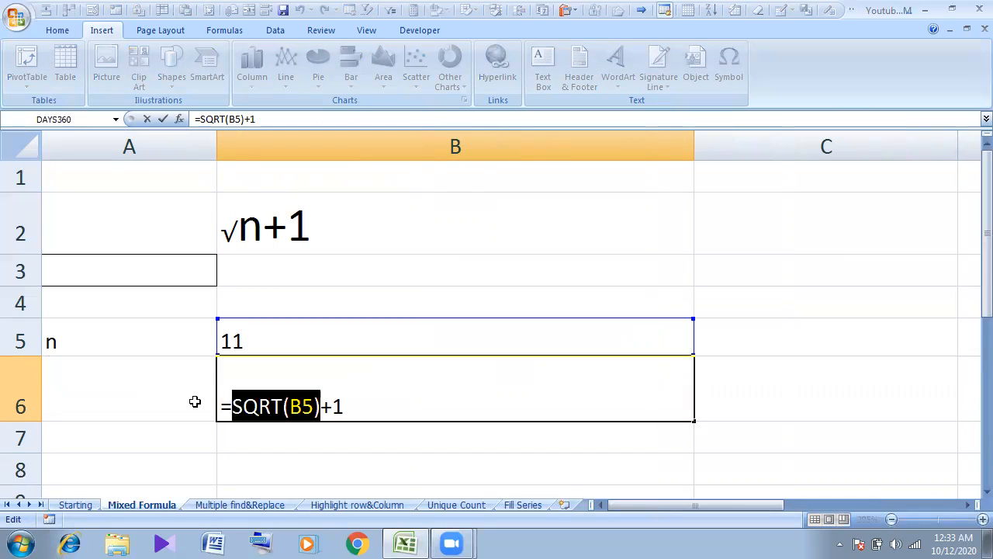
click(232, 407)
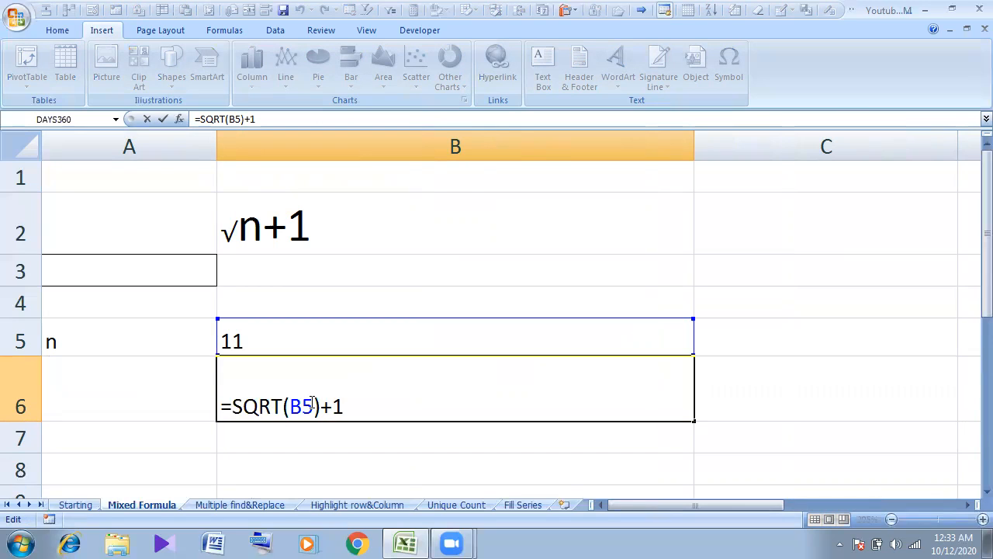
text(run)
key(BackSpace)
key(BackSpace)
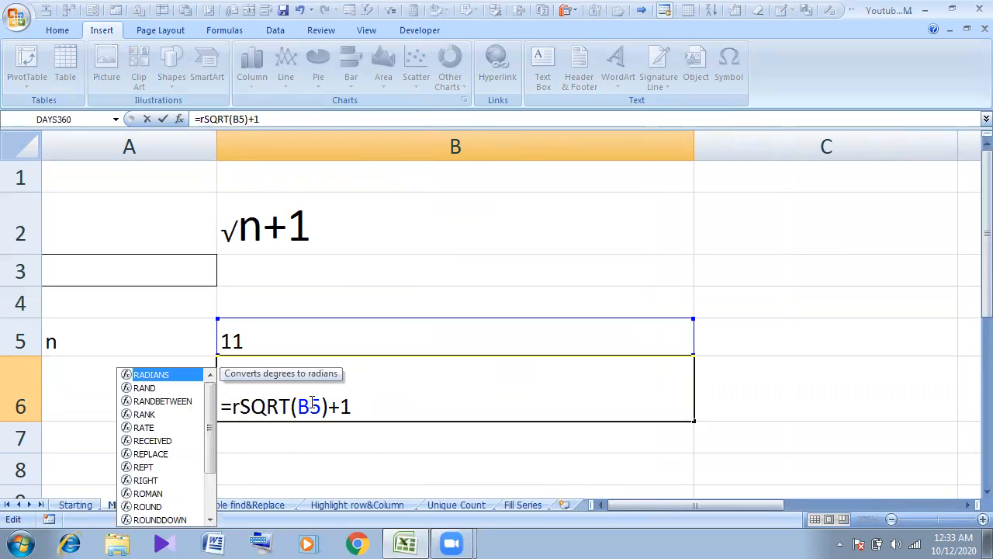
text(ou)
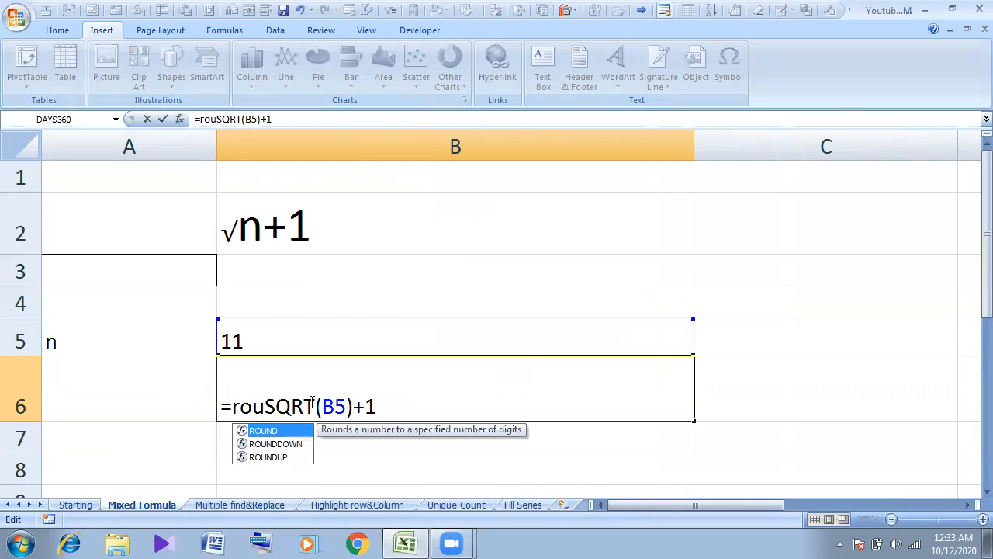
text(nd)
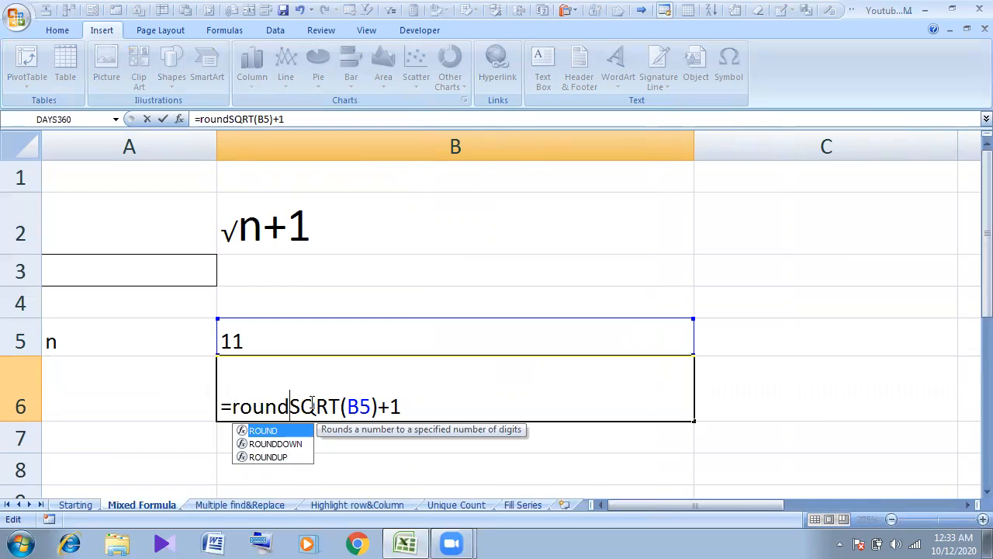
double_click(269, 457)
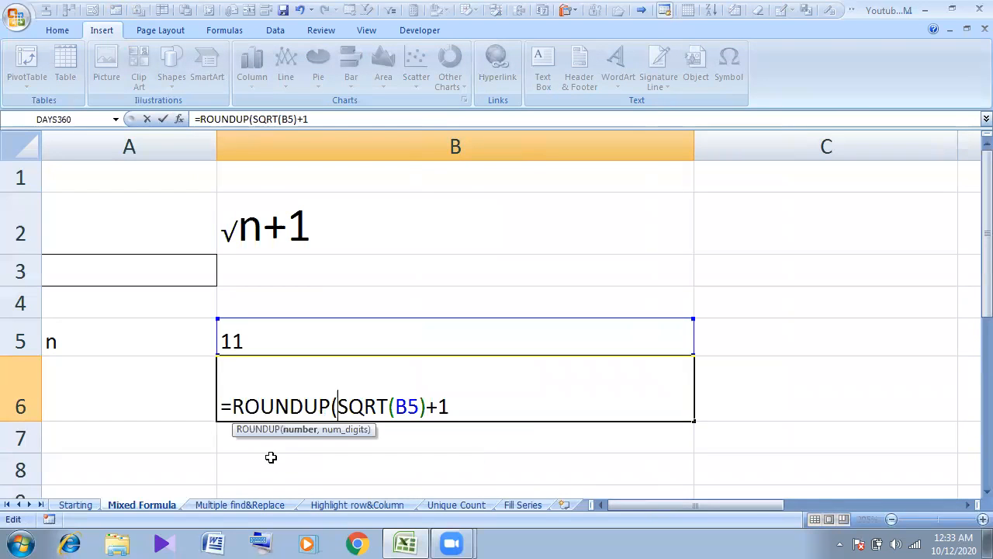
- Complete the B6 formula as =ROUNDUP(SQRT(B5),0)+1 and switch the sheet back to showing results
click(425, 408)
text())
key(Return)
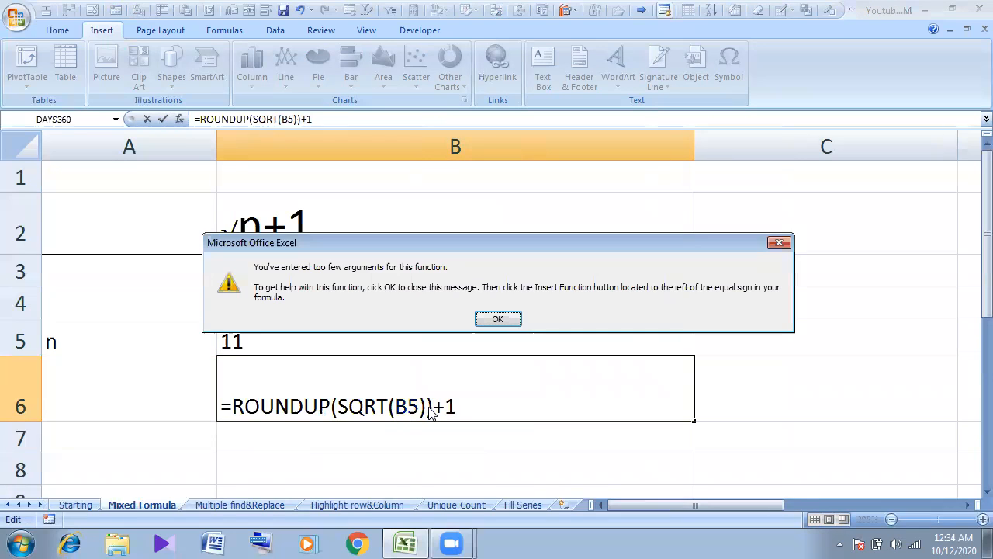
click(500, 319)
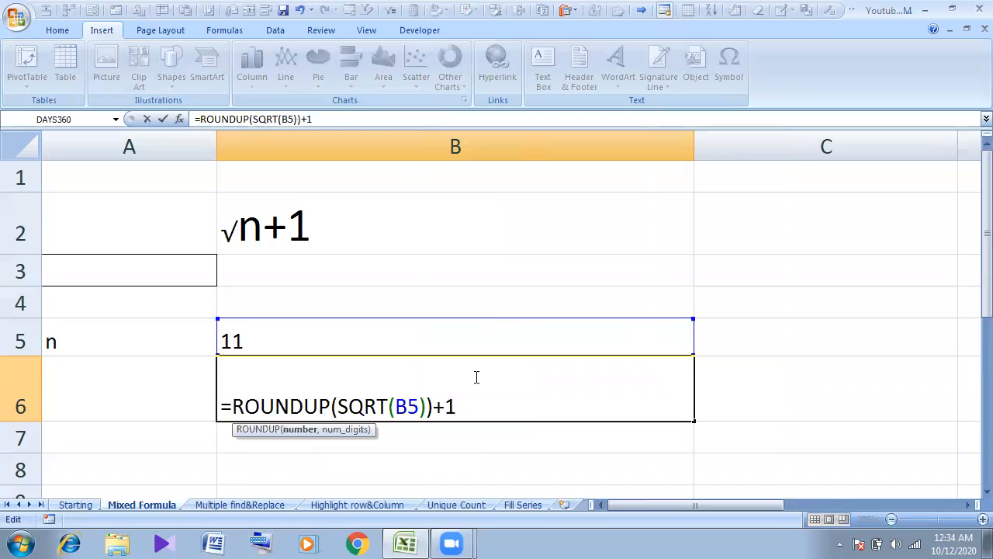
text(,0)
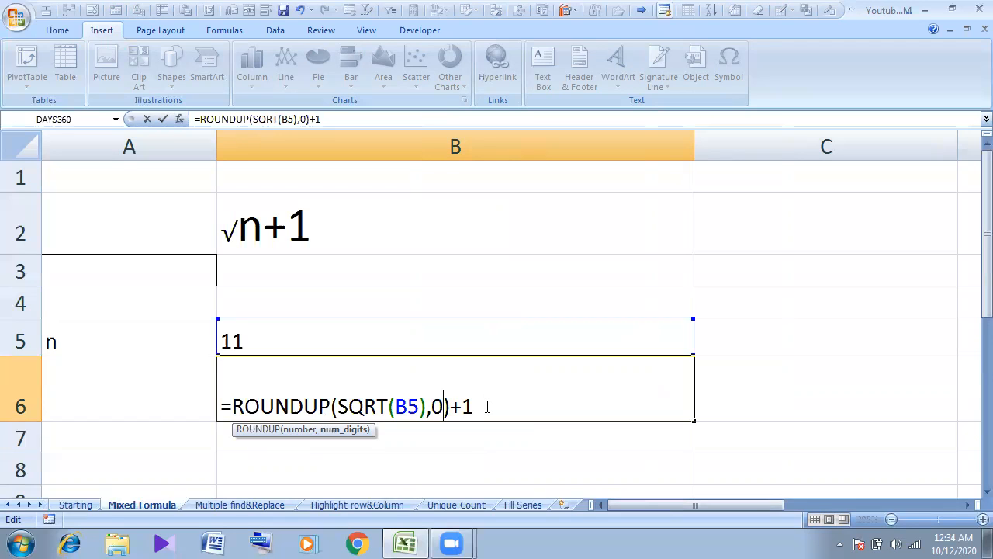
key(Return)
double_click(438, 406)
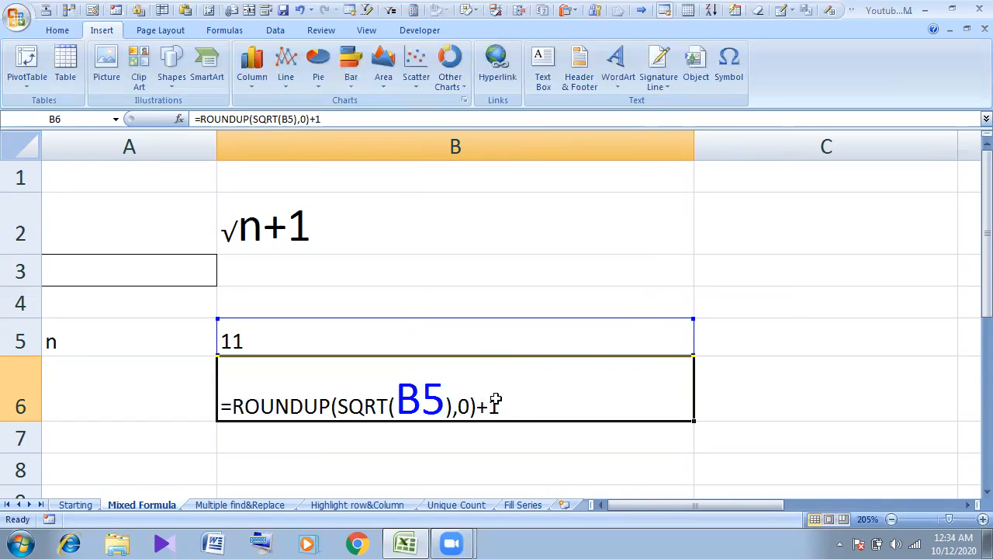
key(ctrl+grave)
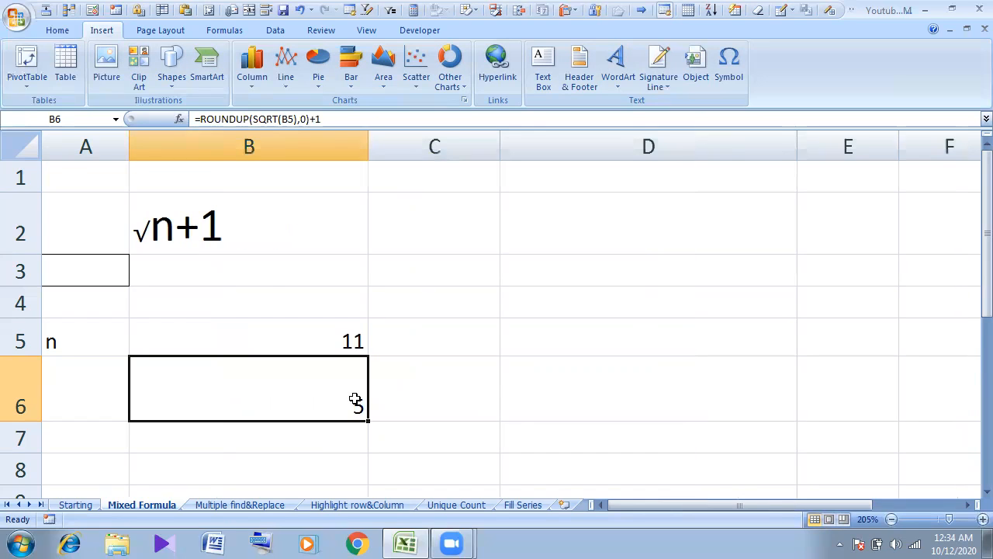
- Highlight the full formula in B6 for review, and narrow column B while widening column C
drag(350, 119, 194, 119)
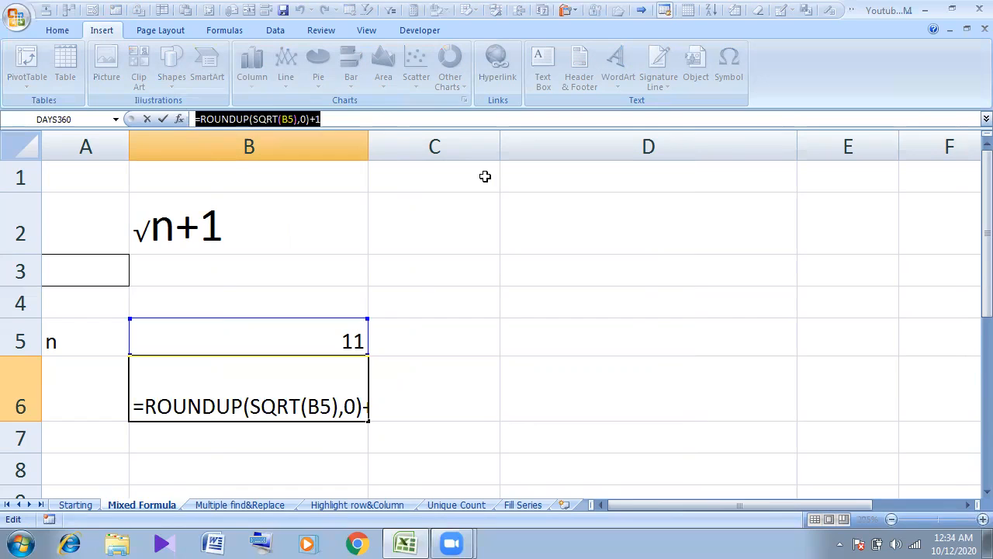
key(Return)
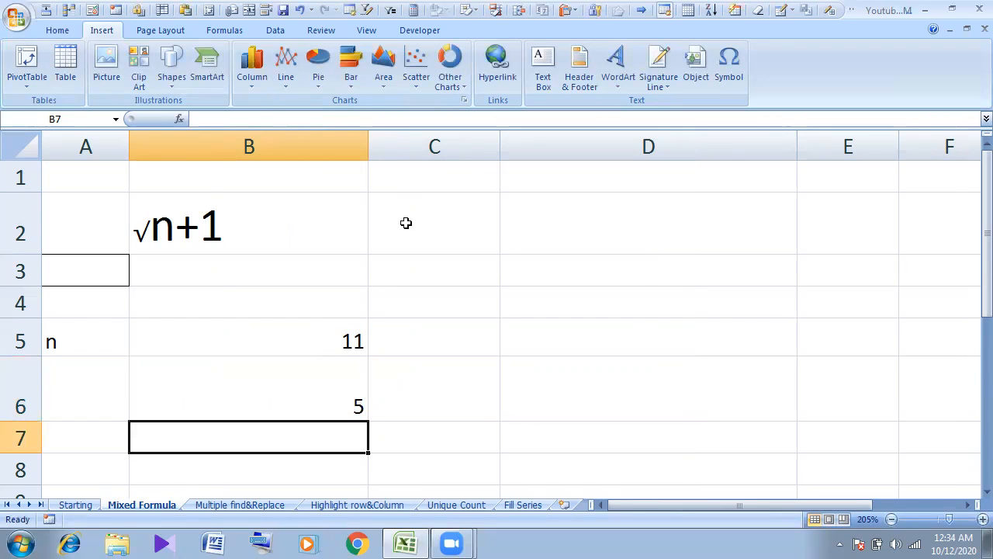
drag(369, 141, 284, 141)
drag(412, 142, 569, 142)
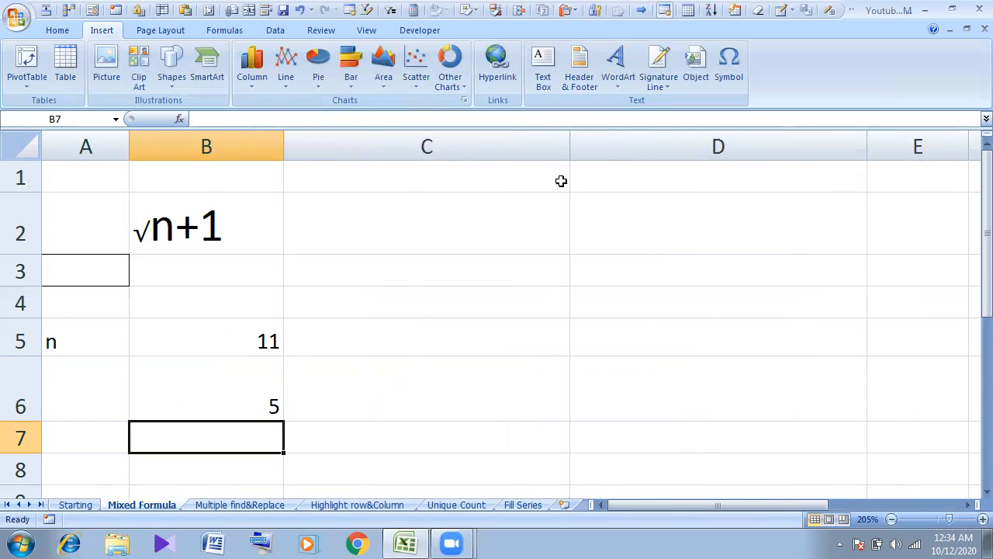
- Write a condition note in C2, beside the √n+1 heading, starting with "if n is greater tha"
click(466, 210)
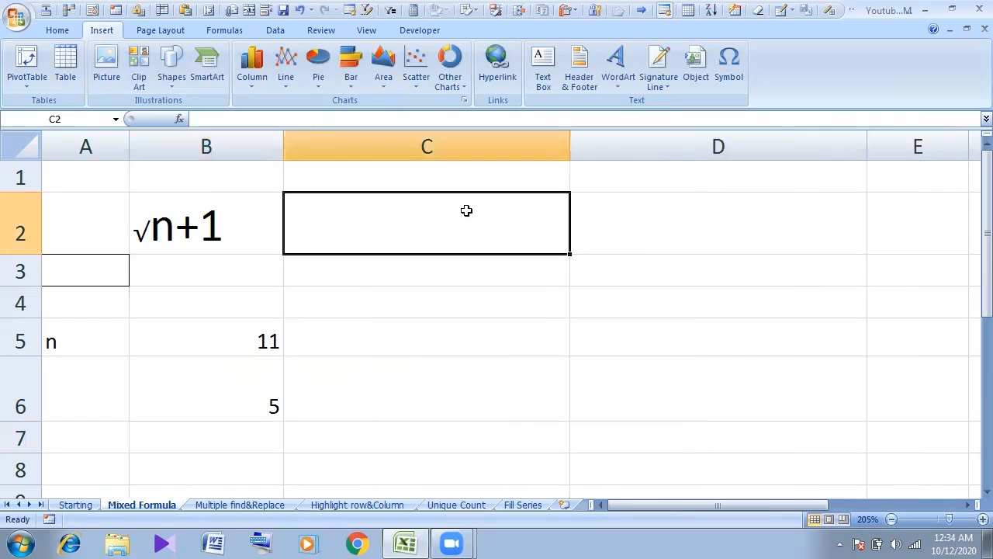
text(if)
text(n)
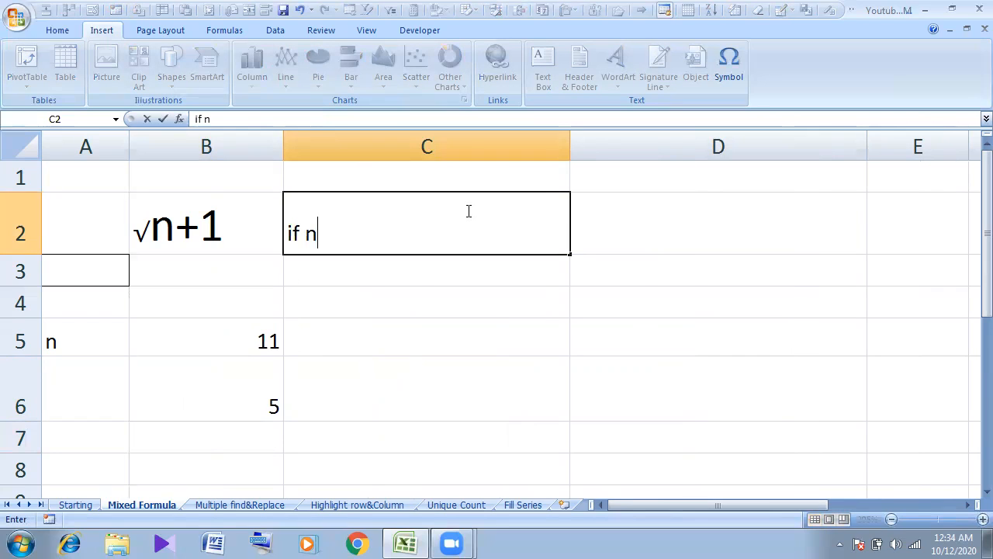
text( is greatedr)
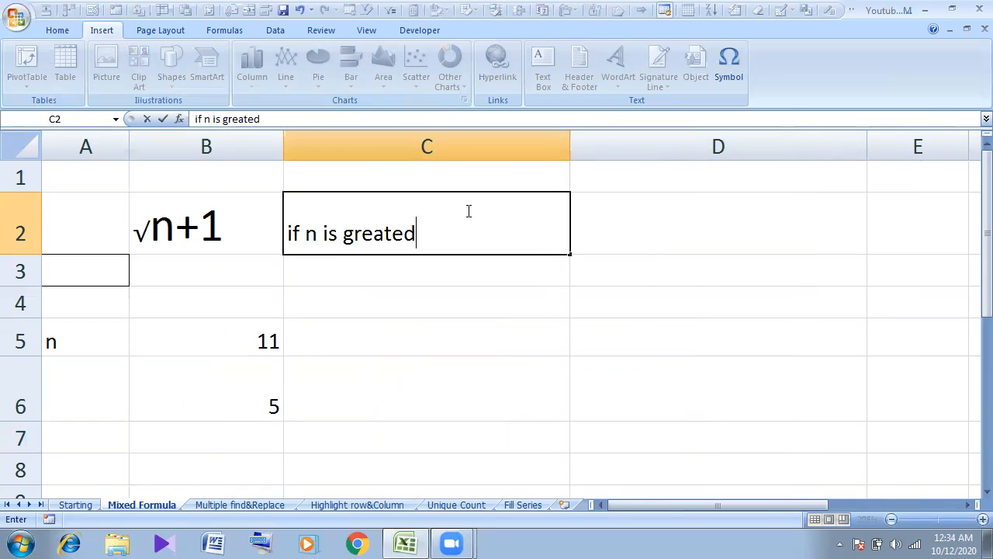
key(BackSpace)
key(BackSpace)
text(r tha)
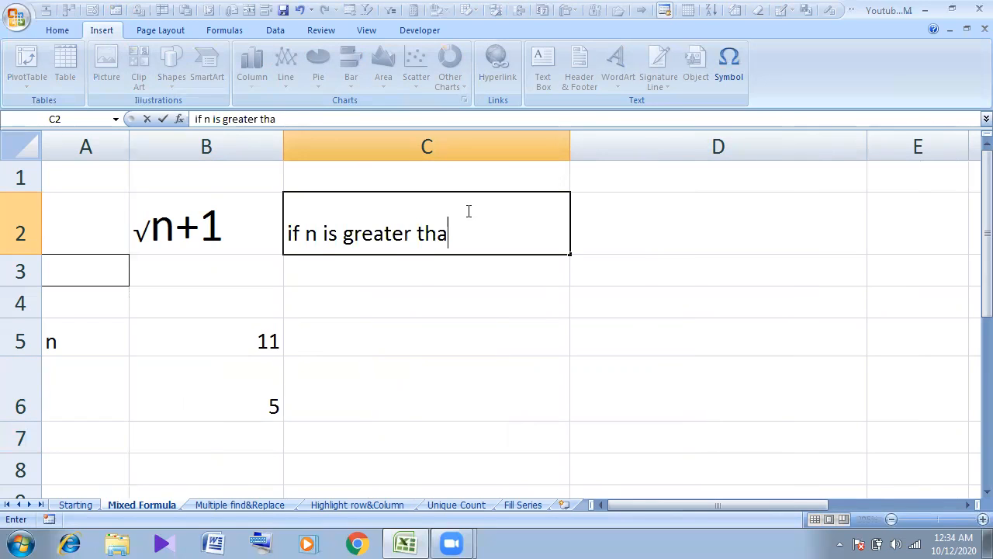
- Complete the note in C2 so it reads "if n is greater than 4, if no"
text(n 4, in)
key(BackSpace)
key(BackSpace)
text(f no)
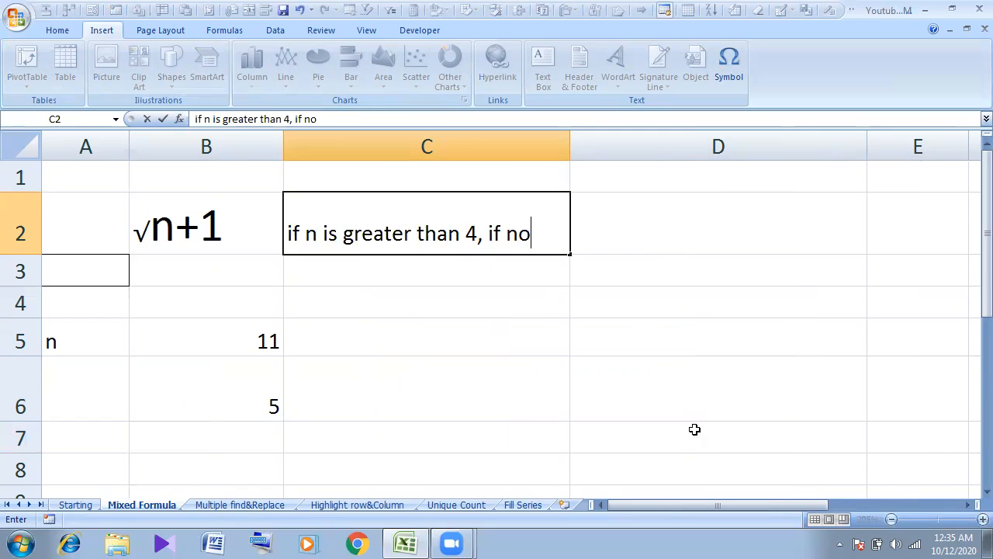
- Highlight the n value cell B5 with a yellow fill
click(261, 340)
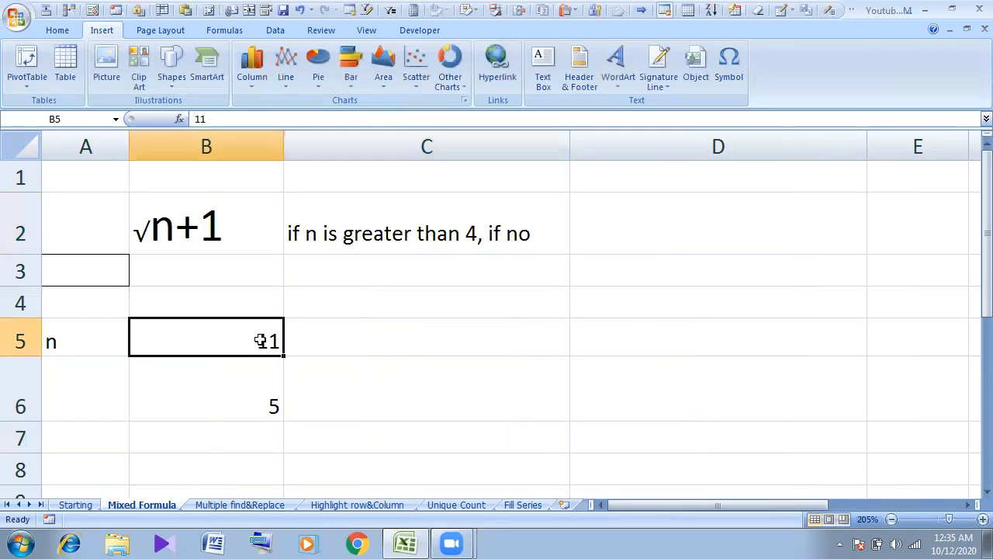
click(58, 30)
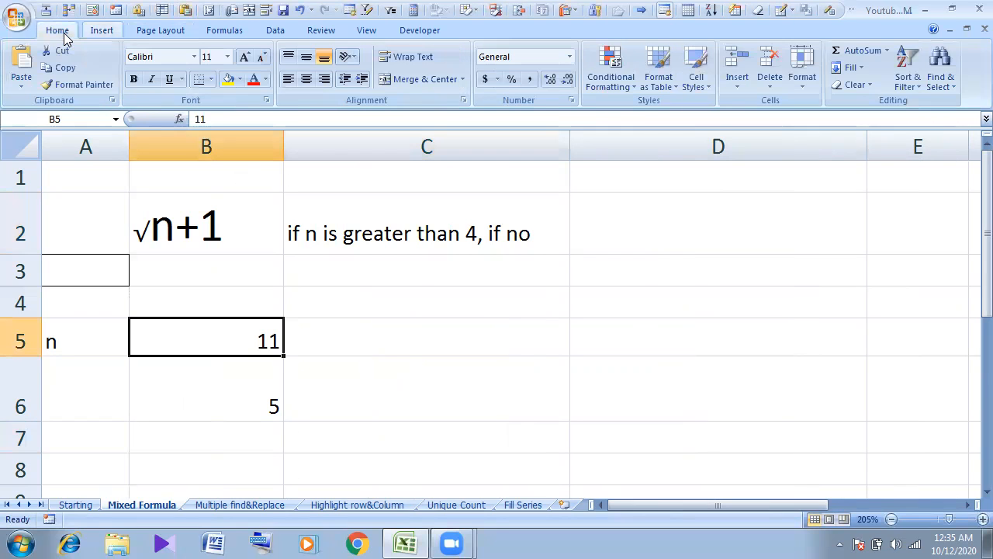
click(227, 81)
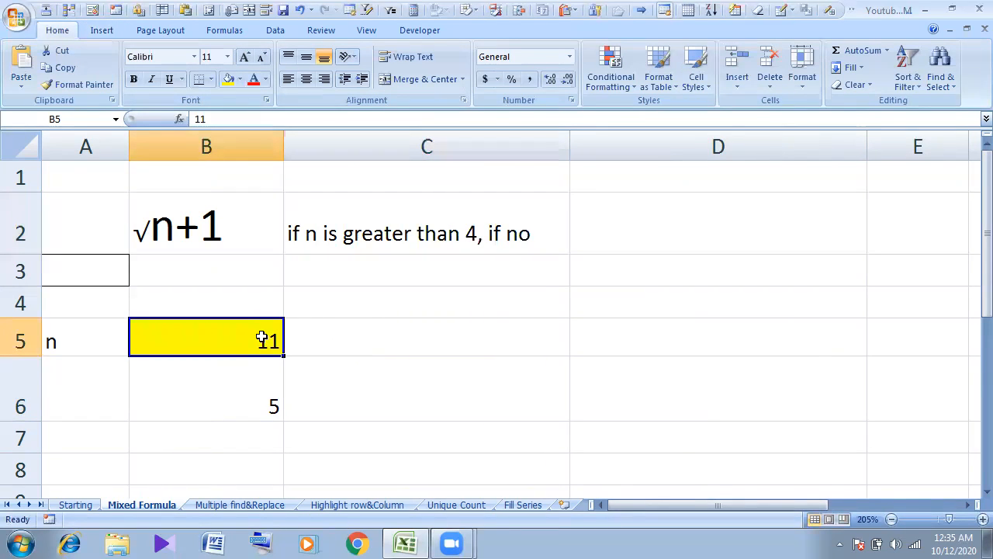
click(331, 237)
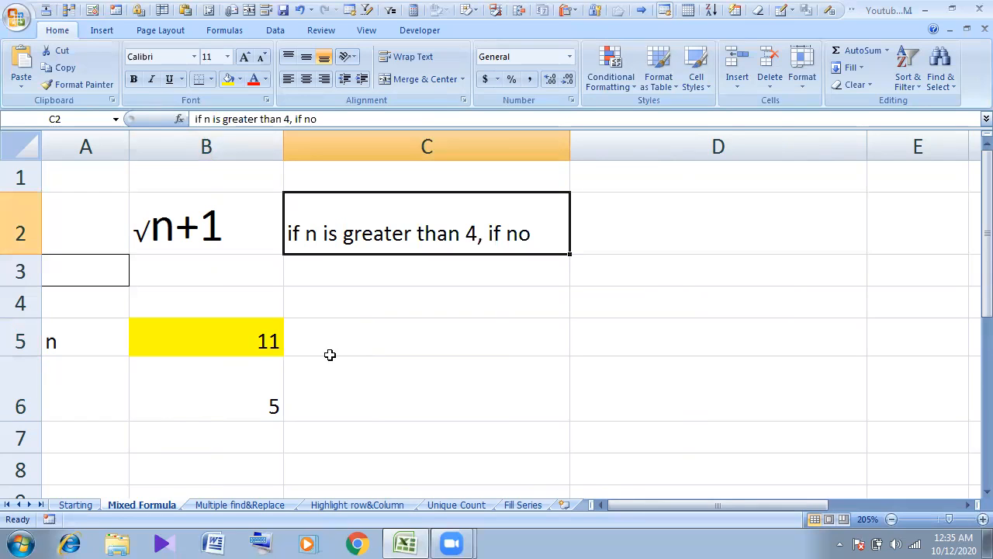
- Begin a formula in C5 with =IF(B5)>4,SQRT(B5)+1, referencing the n value in B5
click(370, 342)
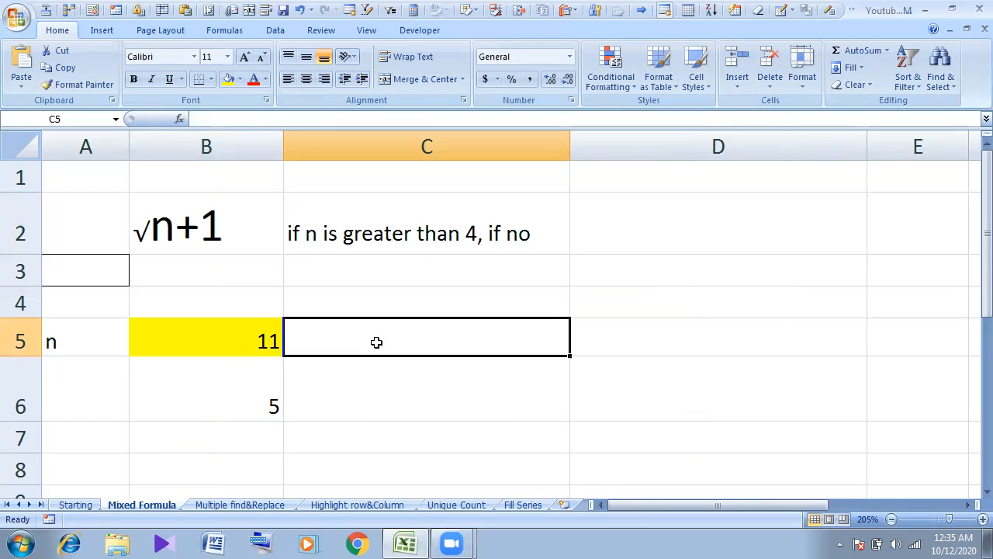
text(=)
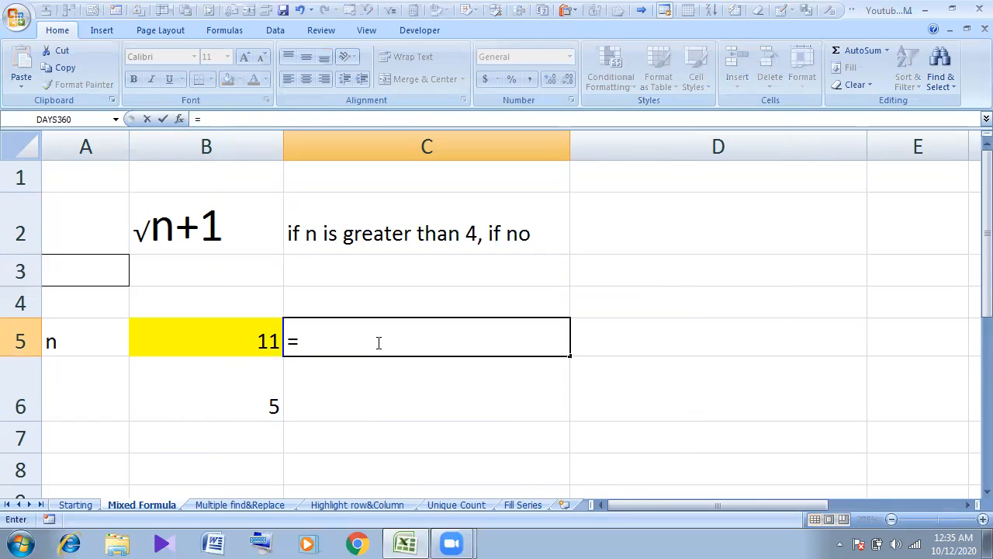
text(if)
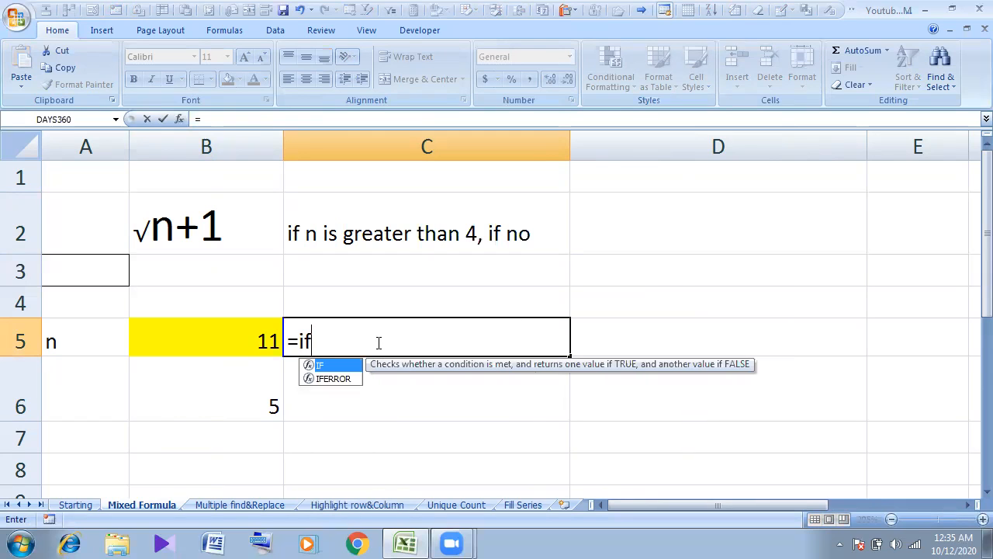
double_click(328, 366)
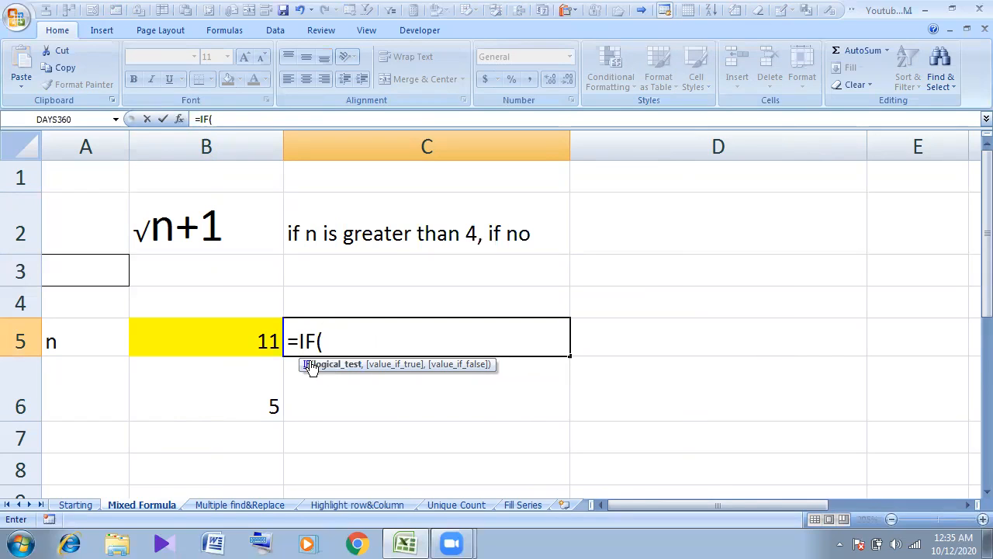
click(262, 341)
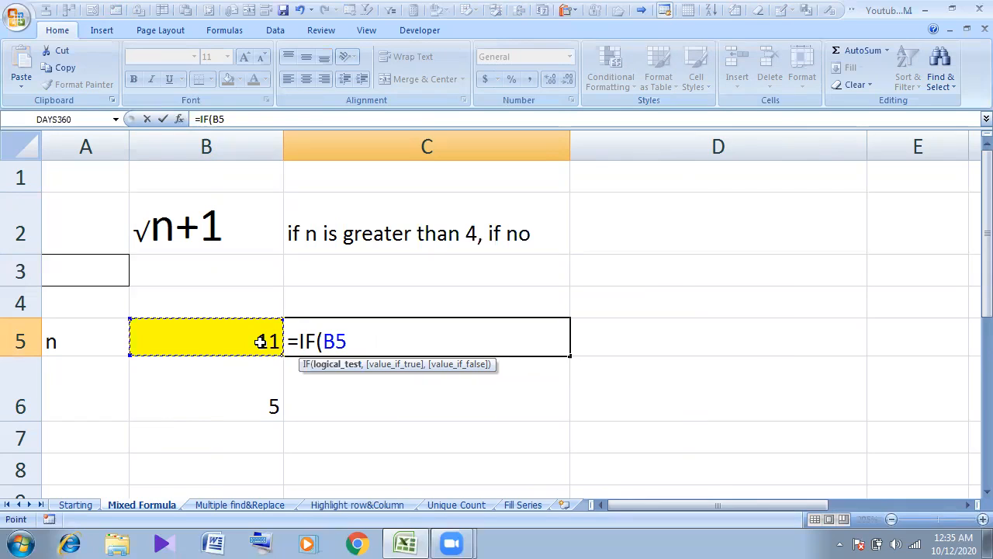
text()>)
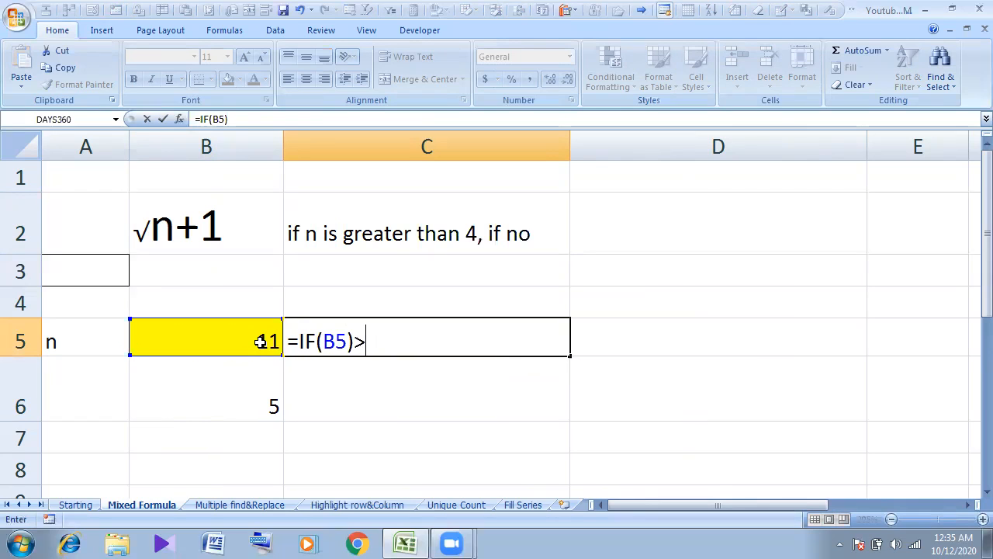
text(4,sq)
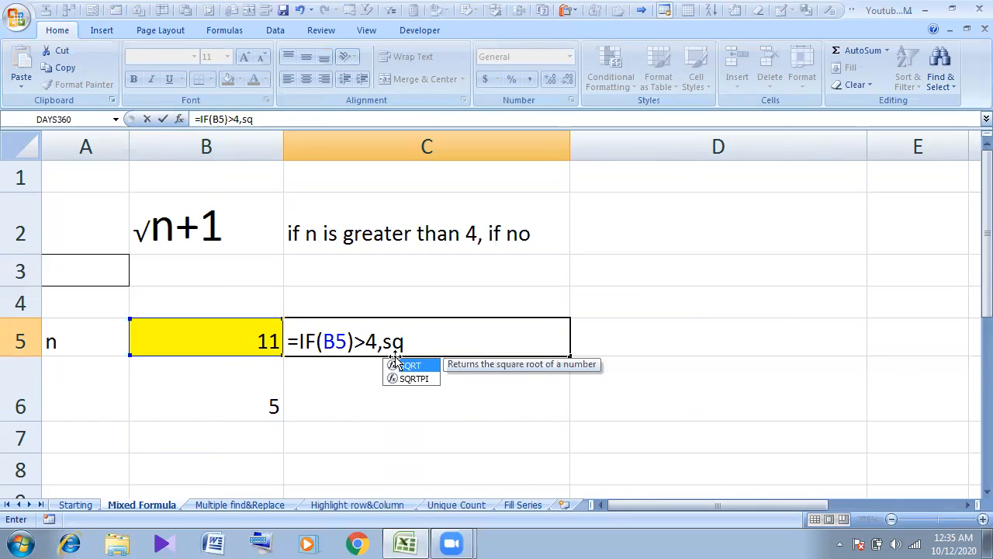
double_click(409, 364)
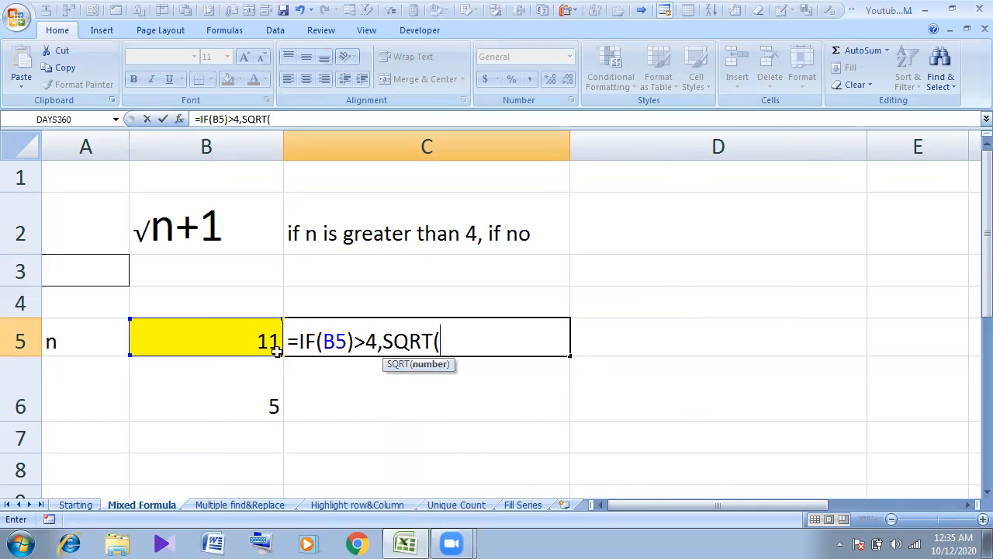
click(261, 347)
text()+1)
- Wrap the square root in the C5 formula in ROUNDUP with 0 digits, keeping +1 outside: ROUNDUP(SQRT(B5),0)+1
click(385, 345)
text(rou)
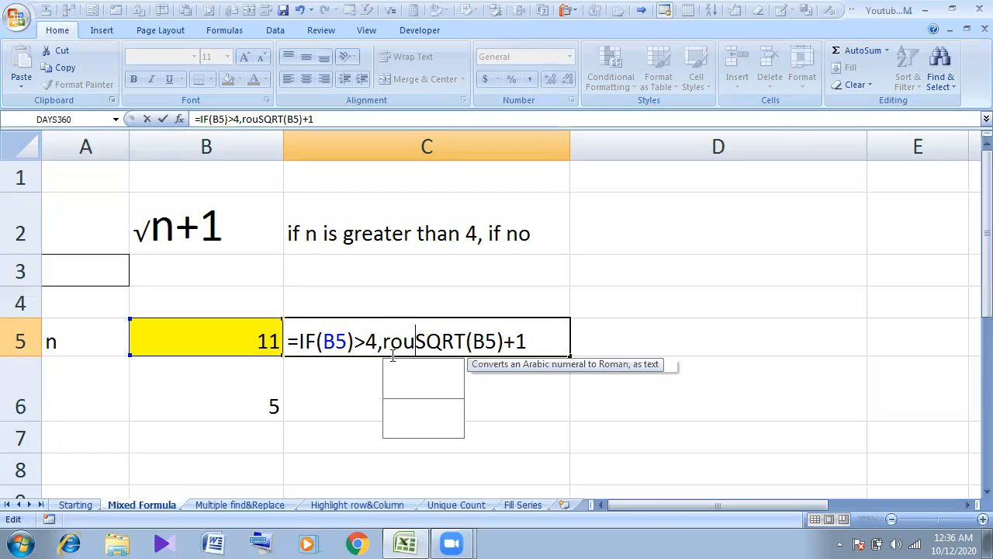
click(419, 392)
double_click(419, 392)
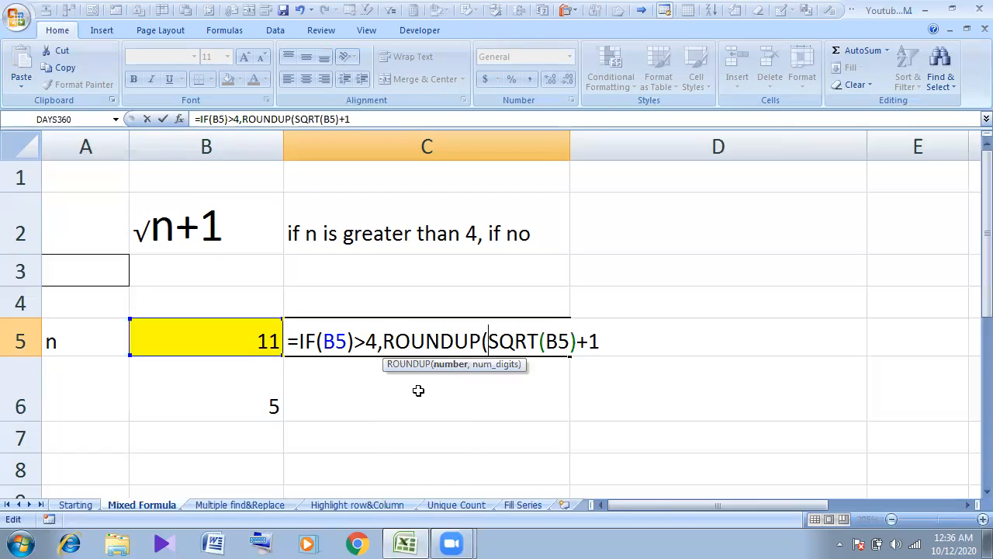
click(577, 346)
text(,0)
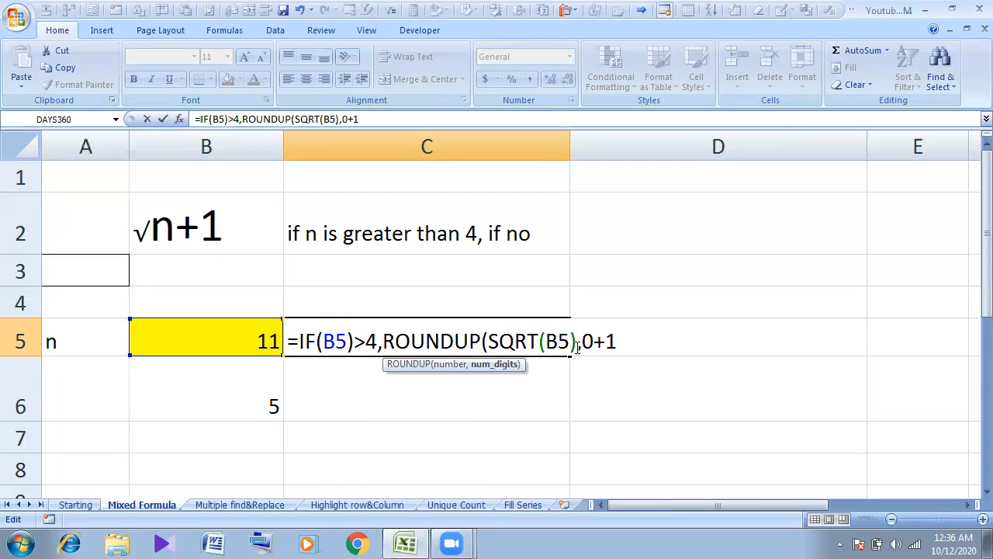
text())
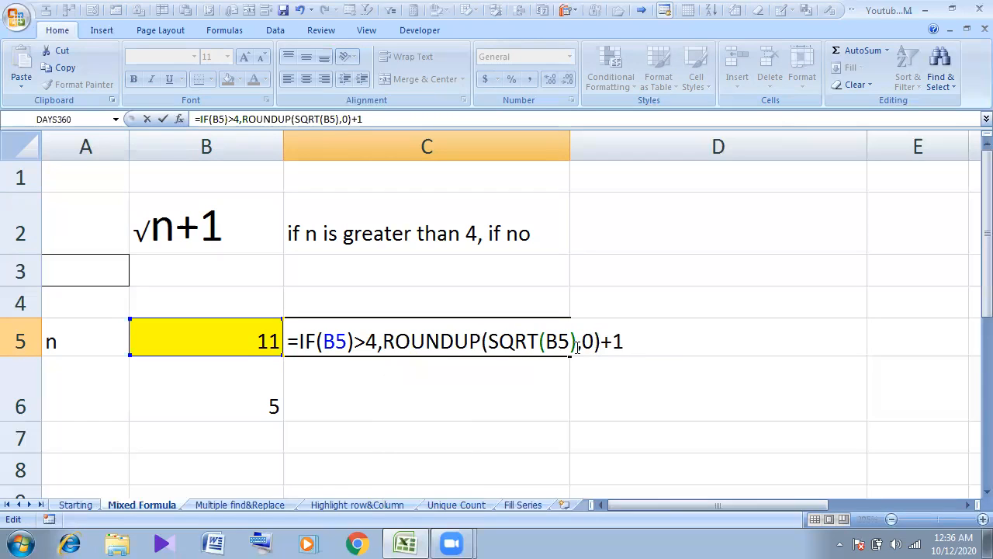
drag(383, 342, 600, 341)
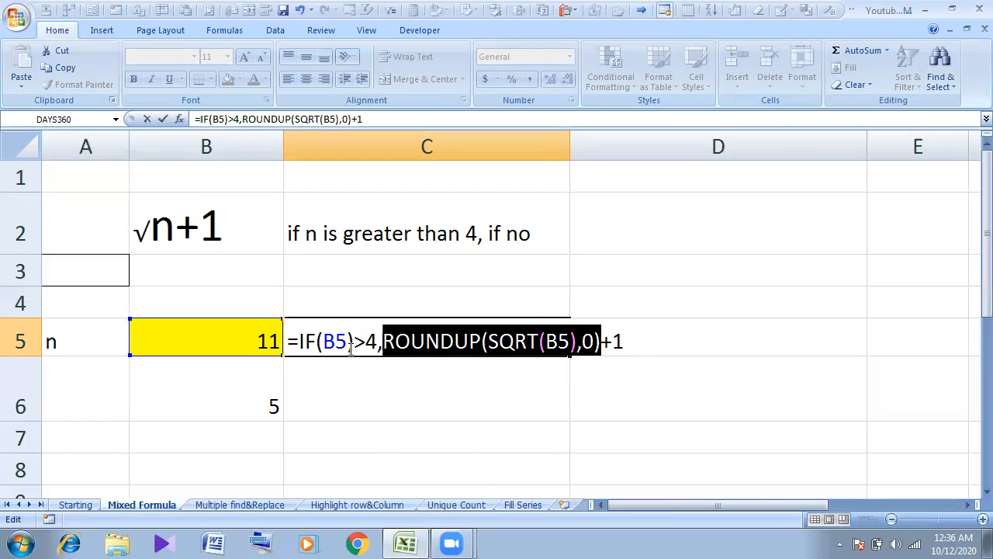
- Add B5 as the value-if-false argument of the C5 formula and close its parenthesis
click(653, 344)
text(,)
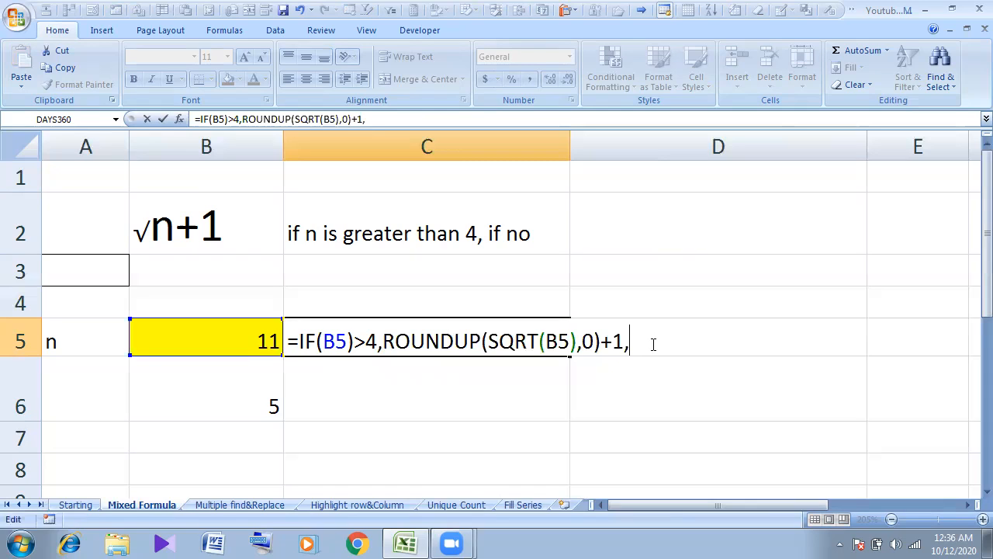
click(234, 342)
text())
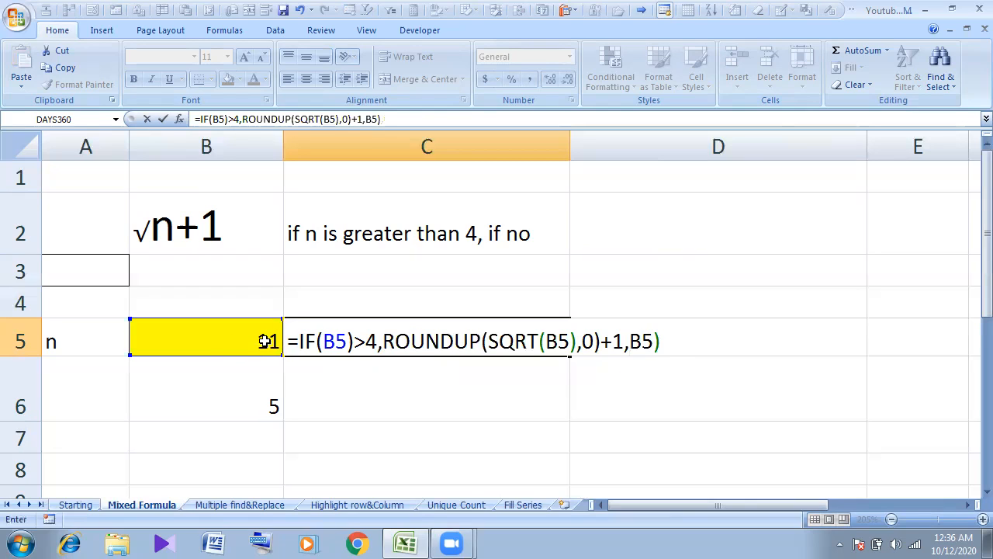
- Correct the logical test in C5 to B5>4 and enter the formula =IF(B5>4,ROUNDUP(SQRT(B5),0)+1,B5)
click(317, 342)
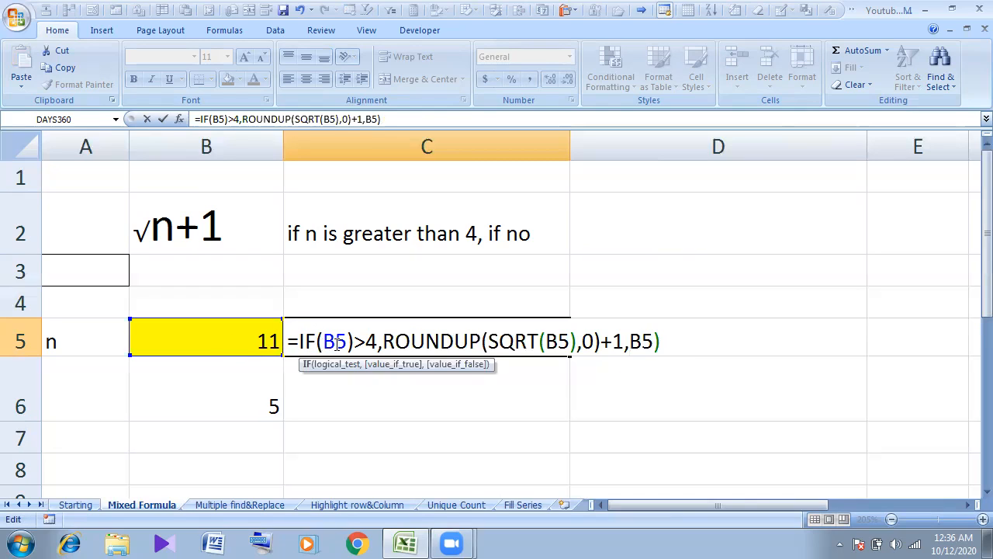
key(shift+Right)
key(shift+Right)
key(shift+Right)
key(shift+Right)
key(shift+Right)
key(shift+Right)
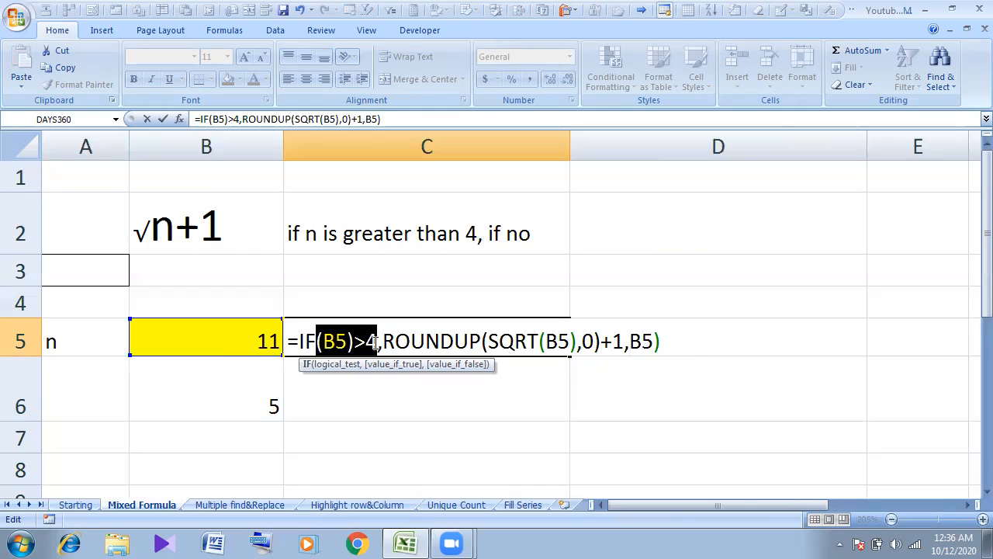
click(317, 342)
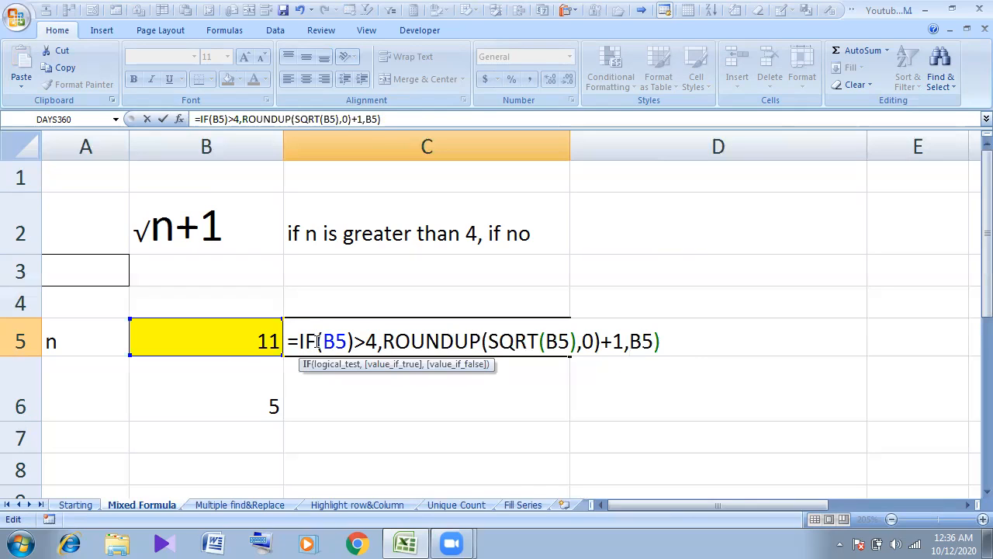
text(()
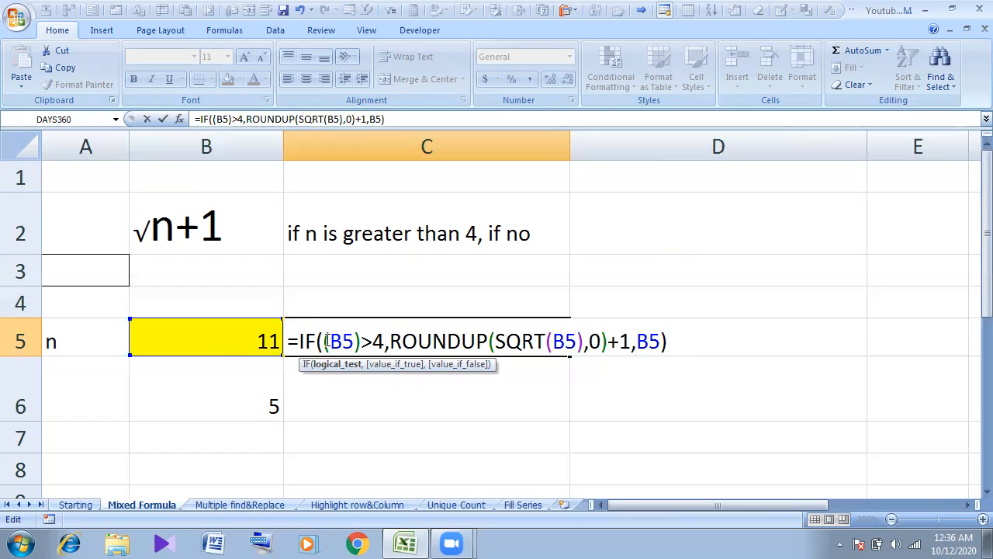
drag(323, 342, 381, 339)
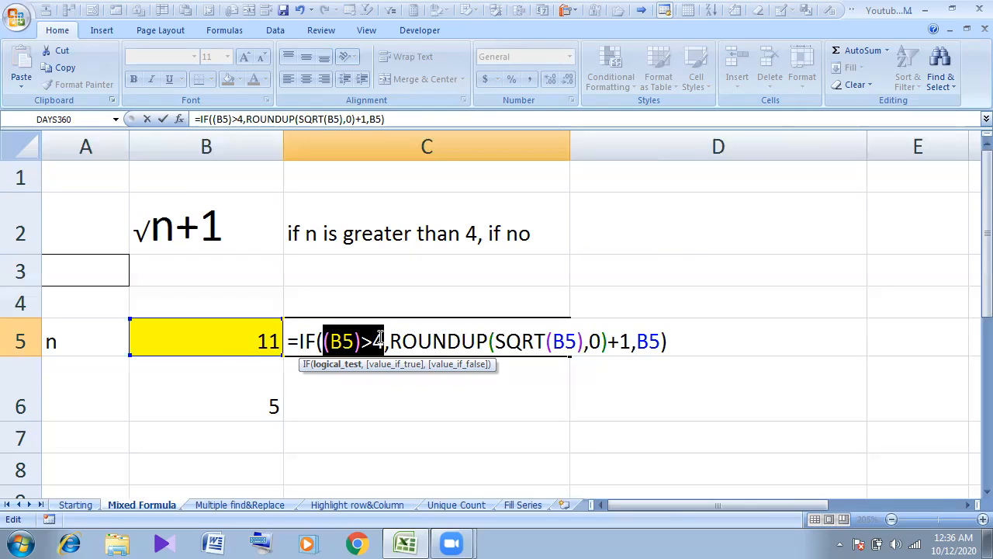
click(362, 342)
key(BackSpace)
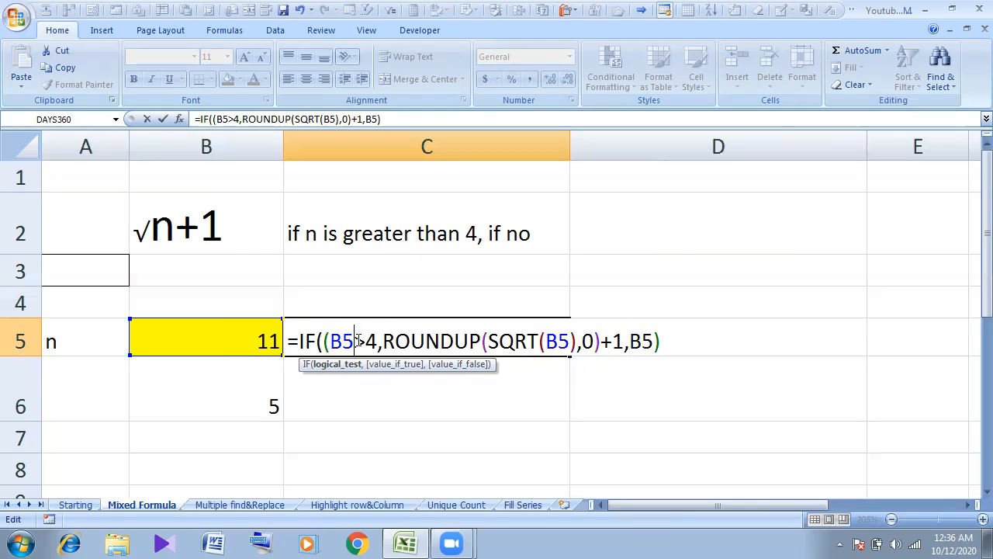
click(330, 342)
key(BackSpace)
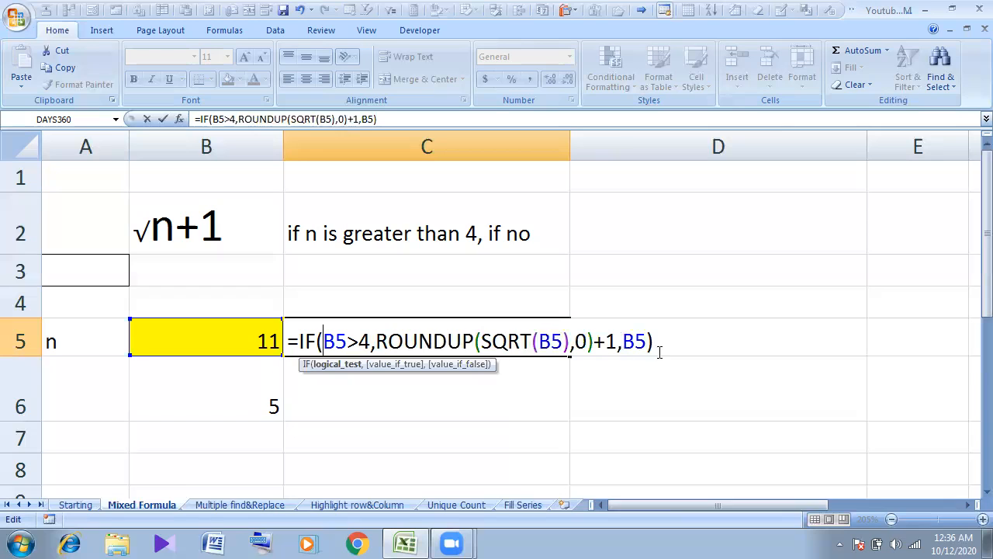
key(Return)
- Compare the formula results in B6 and C5 against the n value in B5
click(519, 338)
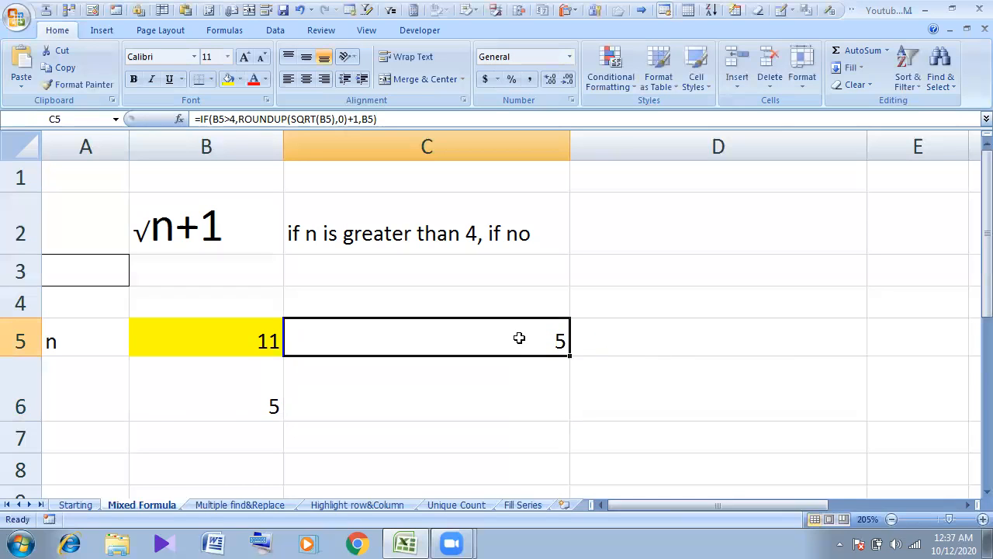
click(235, 406)
click(415, 341)
click(259, 406)
click(431, 330)
click(256, 396)
click(382, 348)
click(259, 408)
click(386, 348)
click(254, 342)
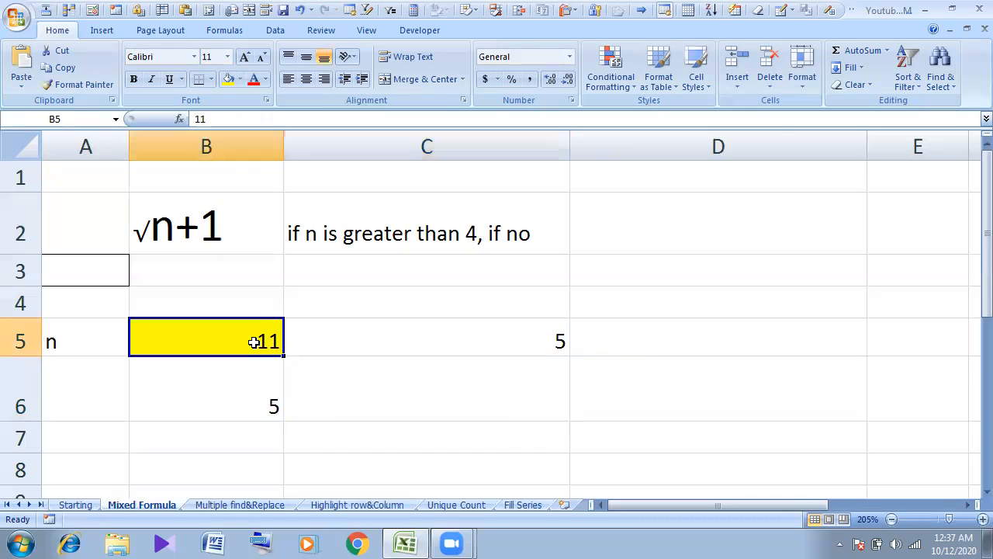
- Show the sheet's formulas temporarily and adjust the widths of columns A and B, leaving the √n+1 heading fully readable
click(471, 341)
key(ctrl+grave)
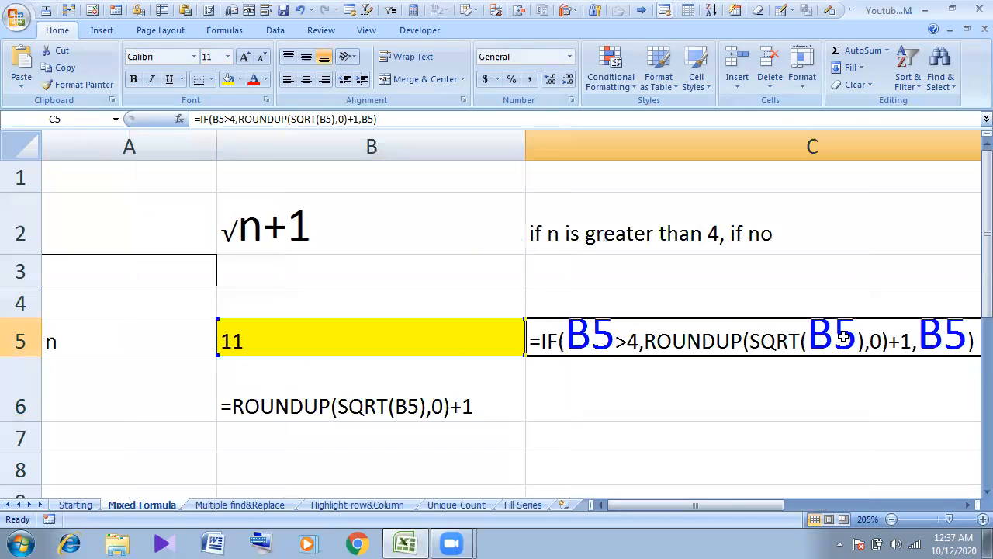
drag(524, 147, 350, 148)
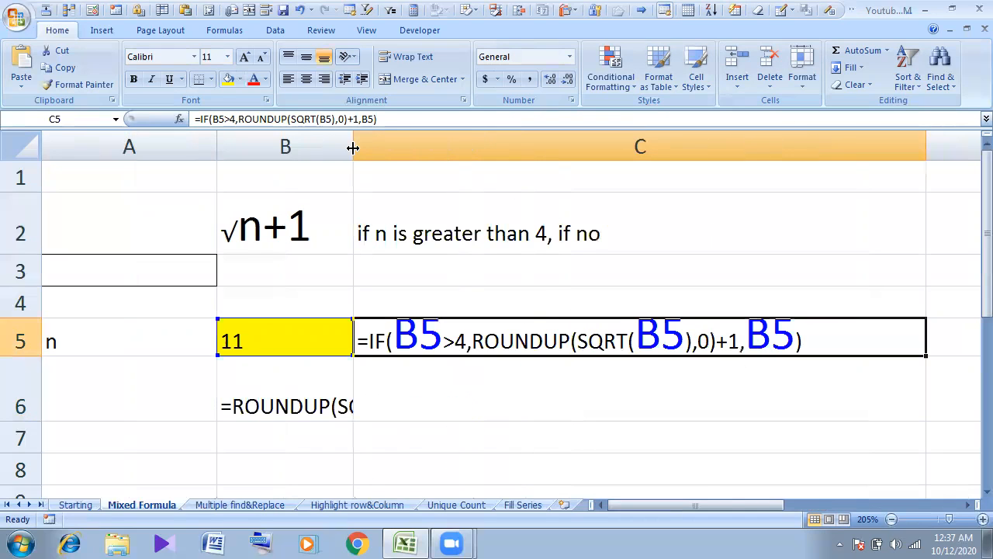
drag(217, 146, 143, 145)
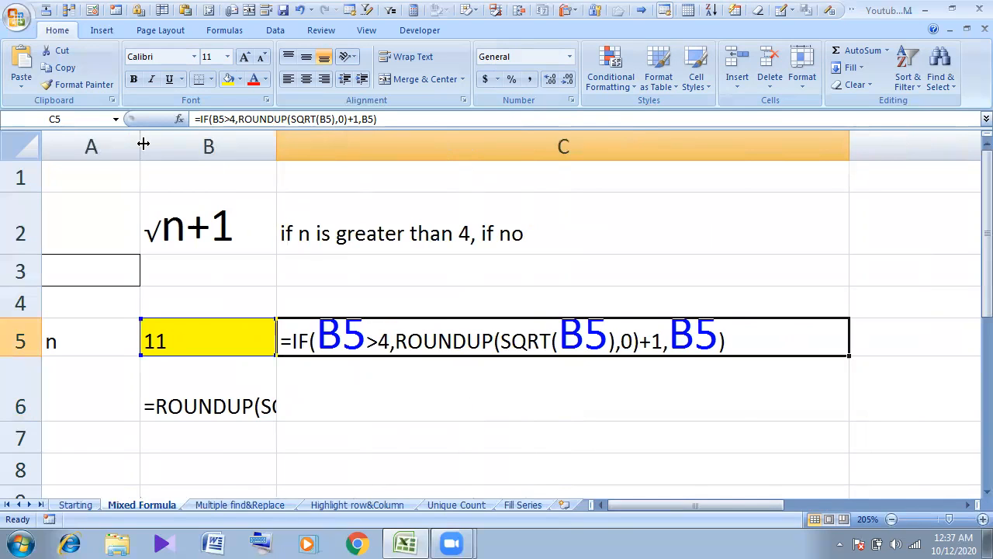
key(ctrl+grave)
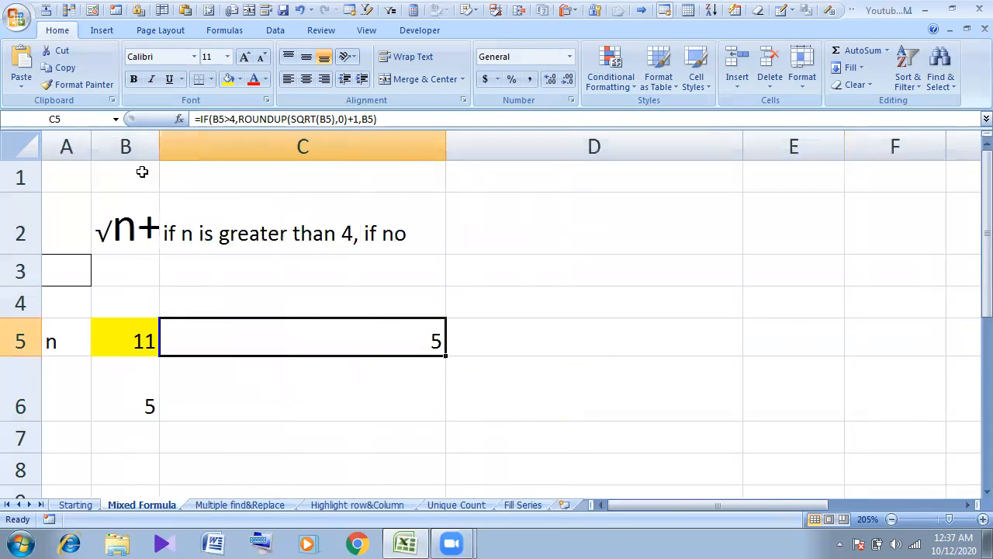
drag(161, 150, 208, 149)
- Set the n value in B5 to 1 to test the formulas
click(189, 347)
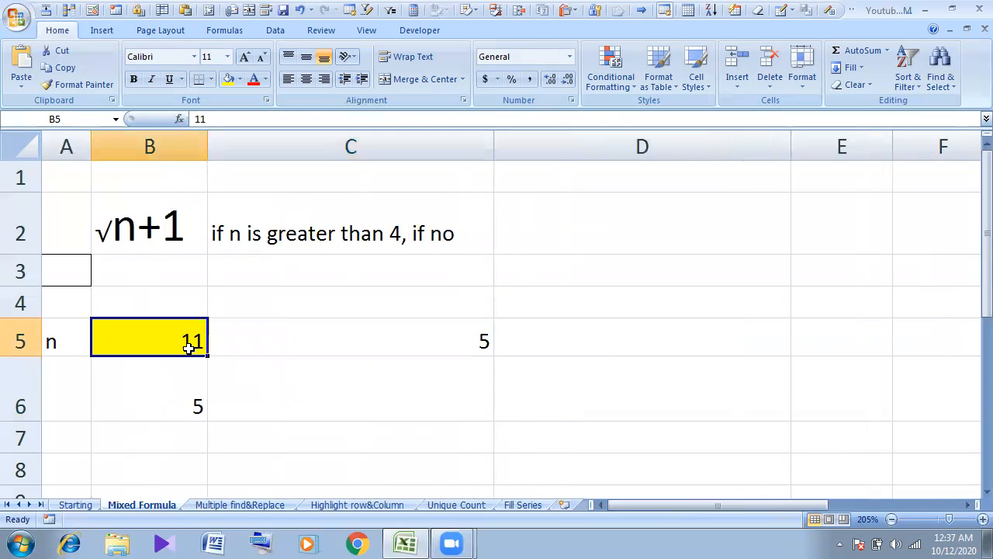
text(1)
key(Return)
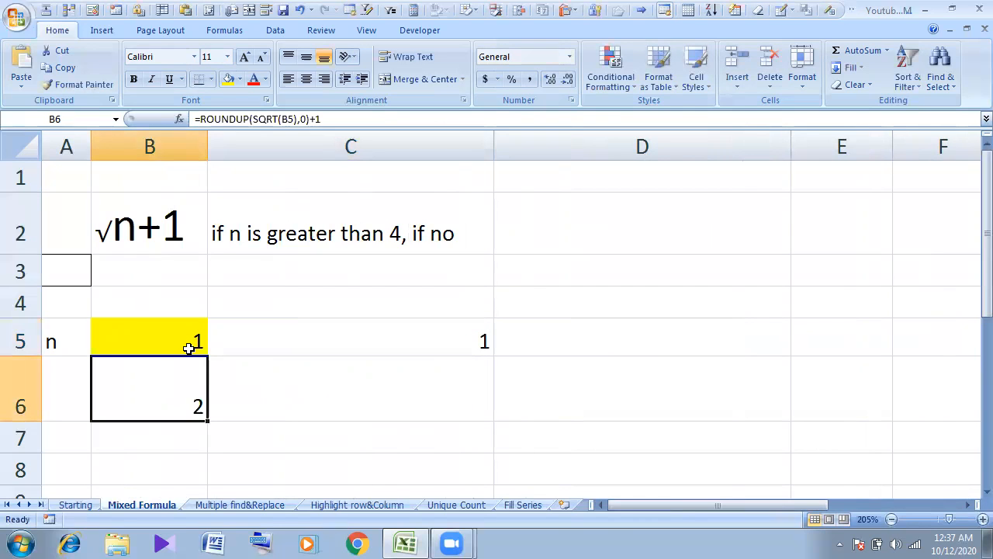
- Test the formulas with n values of 2, 3 and 4 in turn in B5
click(189, 348)
text(2)
key(Return)
click(189, 347)
text(3)
key(Return)
click(188, 347)
text(4)
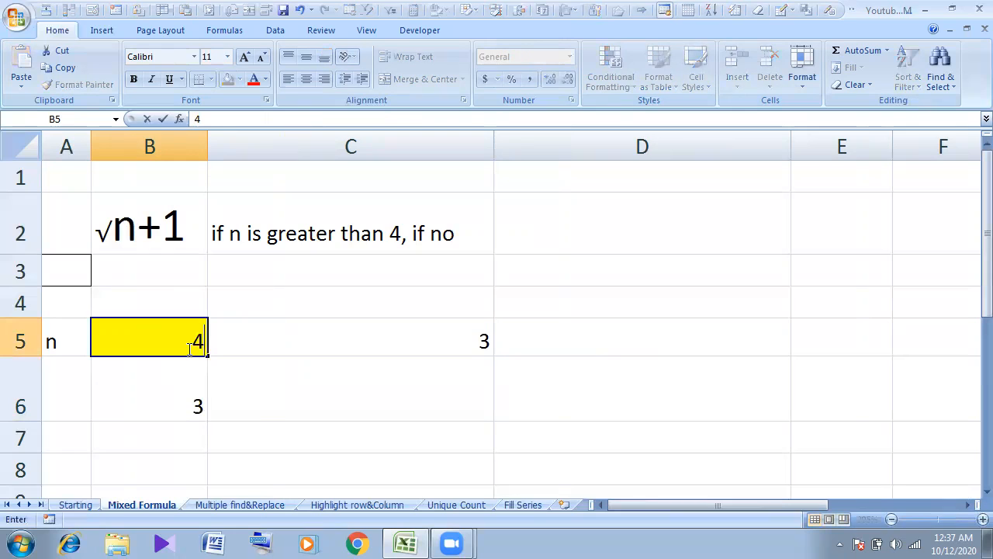
key(Return)
- Test the formulas with n values of 5, 6 and 7 in turn in B5
click(188, 348)
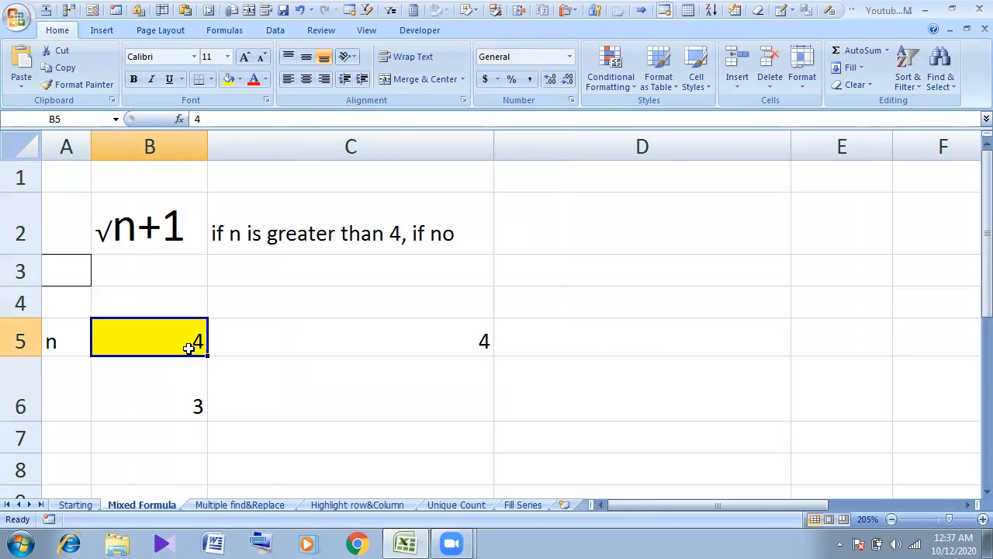
text(5)
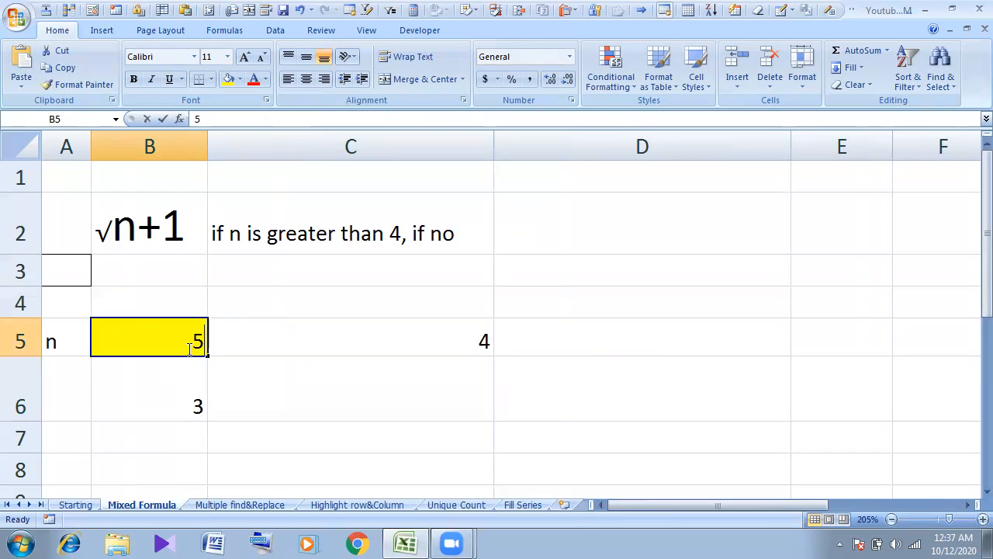
key(Return)
click(189, 348)
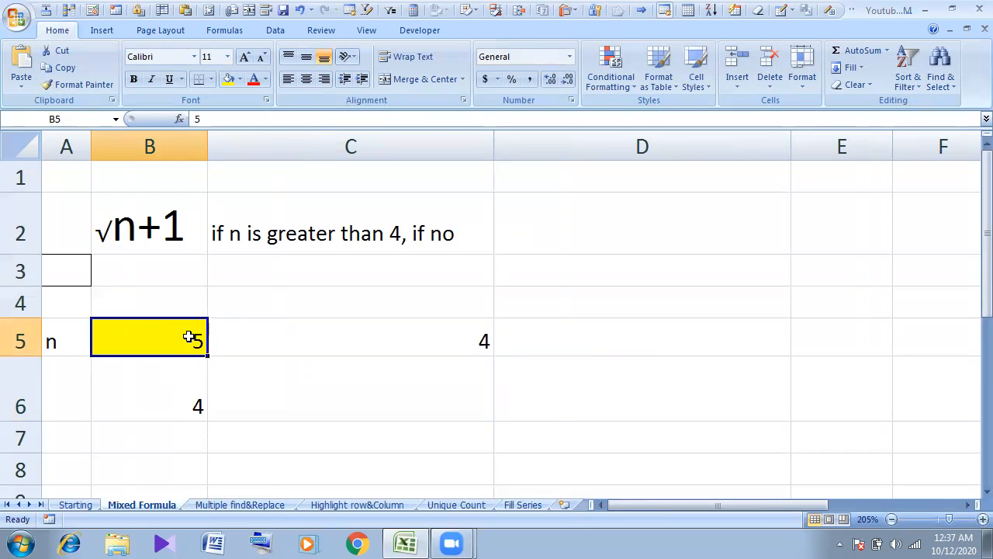
text(6)
key(Return)
click(178, 341)
text(7)
key(Return)
- Test the formulas with n values of 8, 9 and 10 in turn in B5
click(177, 342)
text(8)
key(Return)
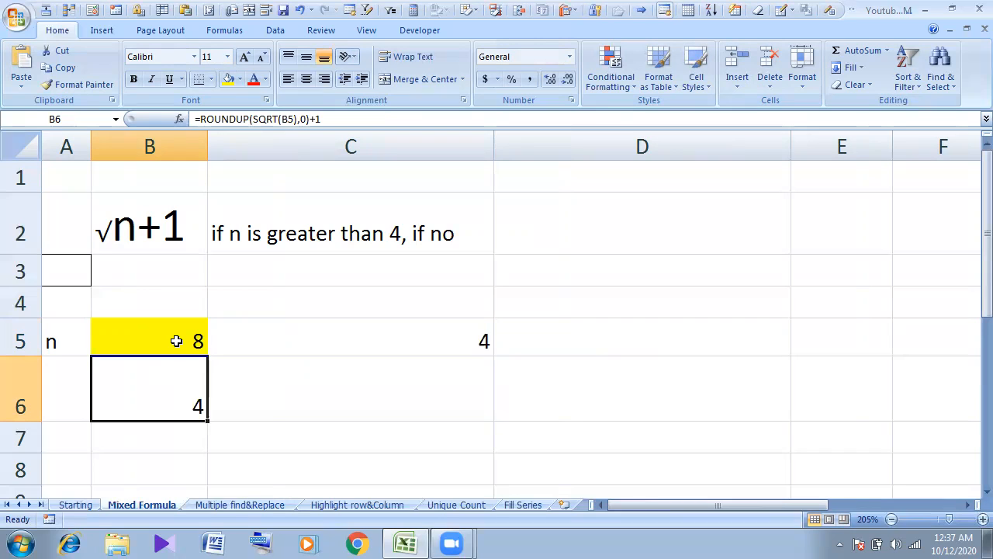
click(176, 341)
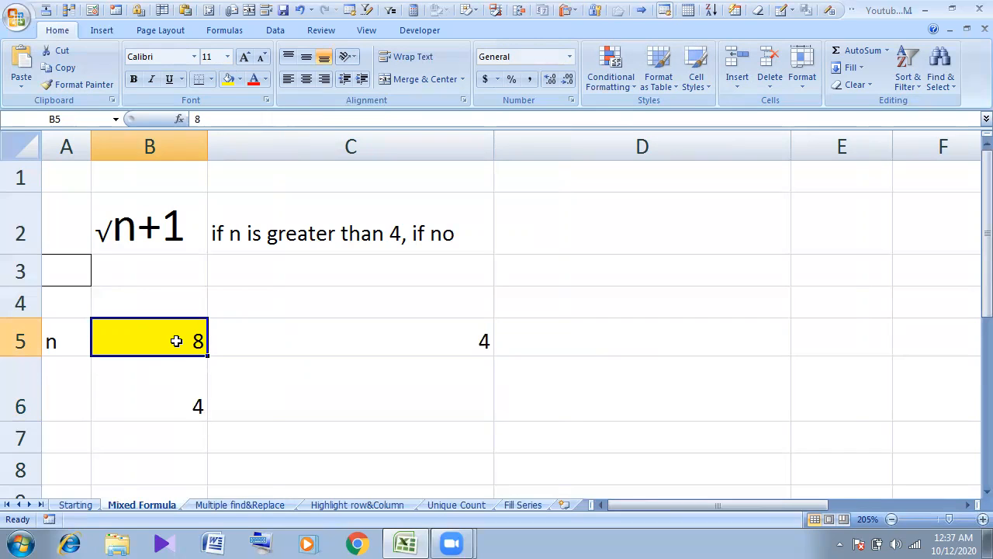
text(9)
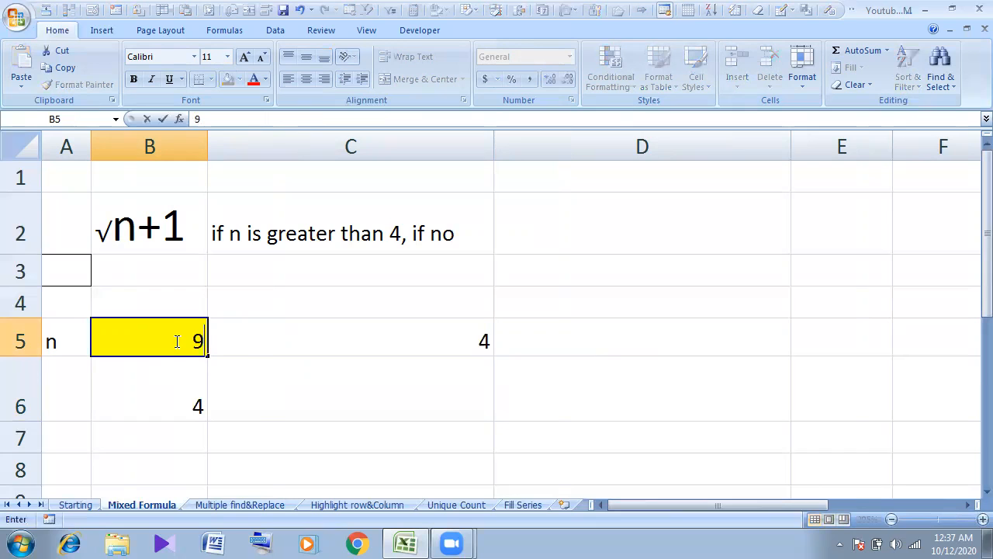
key(Return)
click(176, 341)
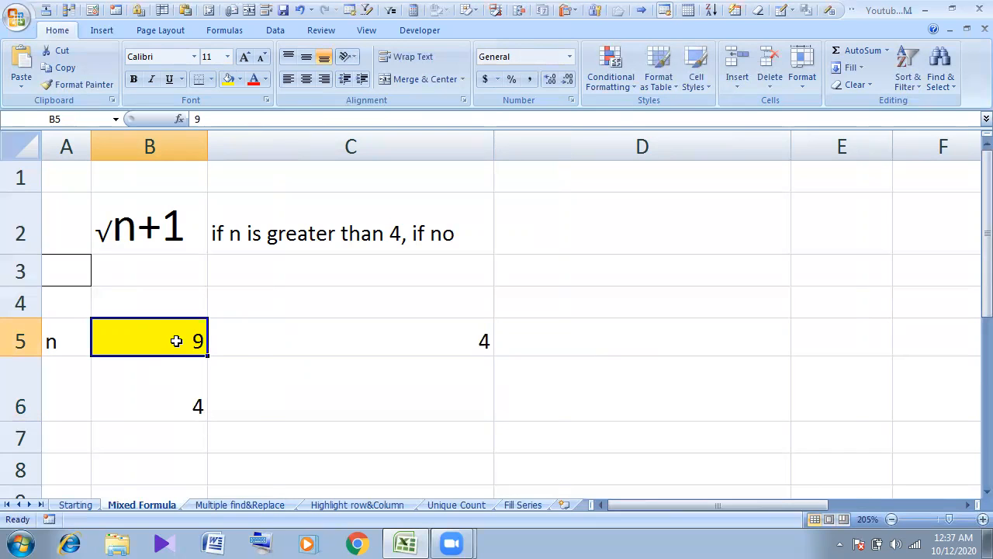
text(10)
key(Return)
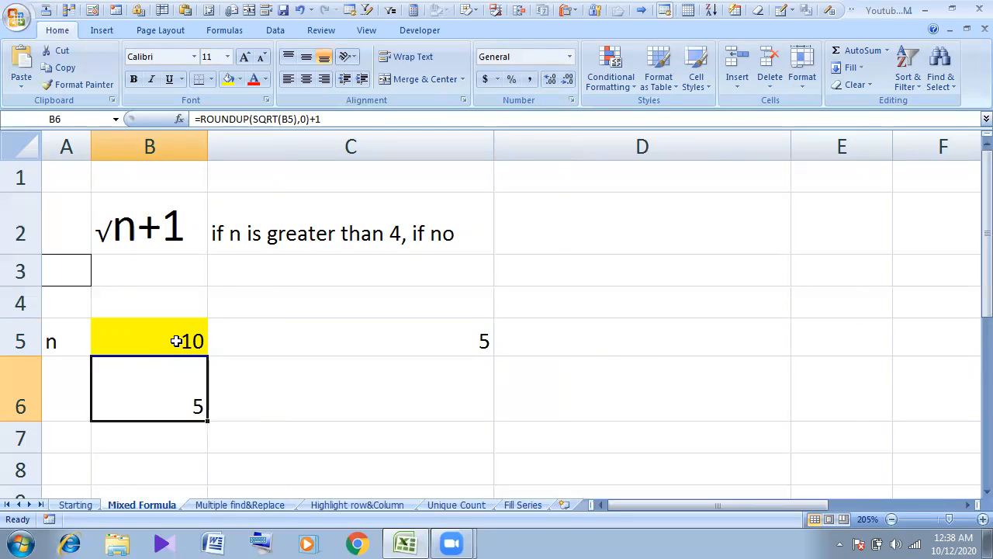
- Test the formulas with n values of 16, 17 and 26 in turn in B5
click(177, 341)
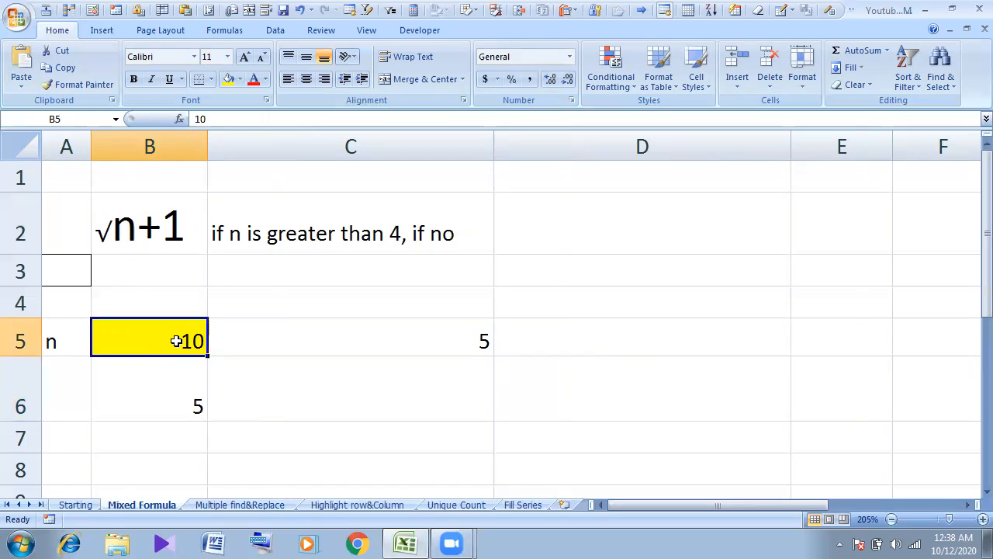
text(16)
key(Return)
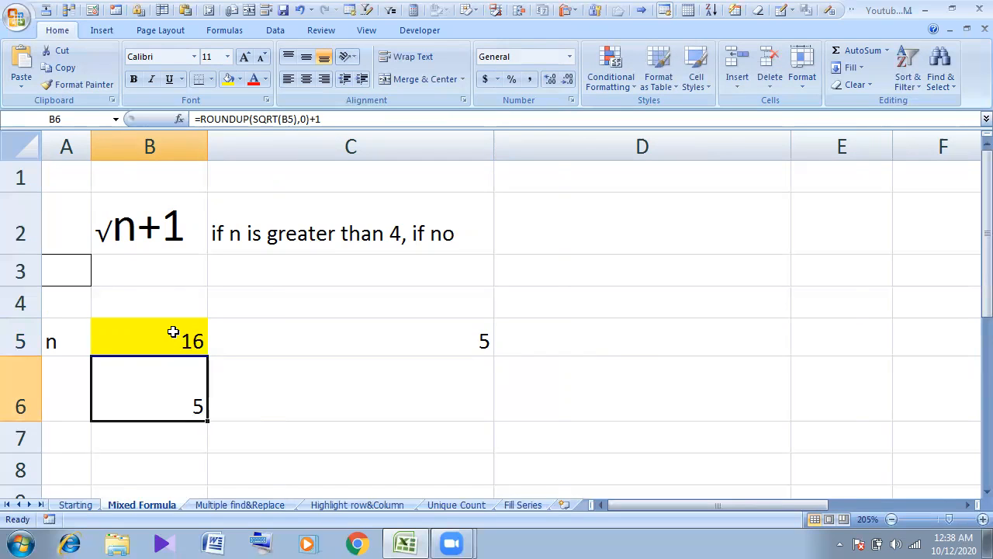
click(173, 332)
text(17)
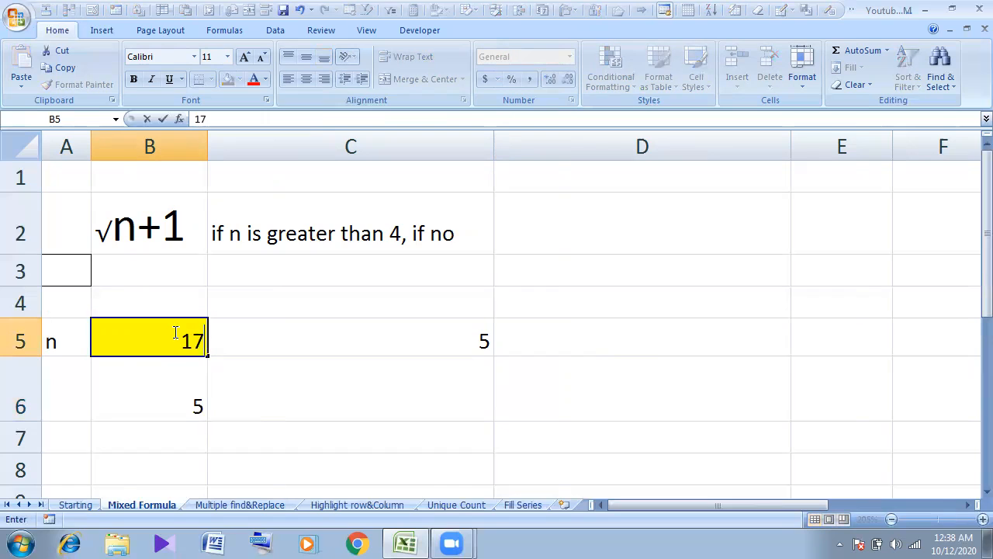
key(Return)
click(173, 332)
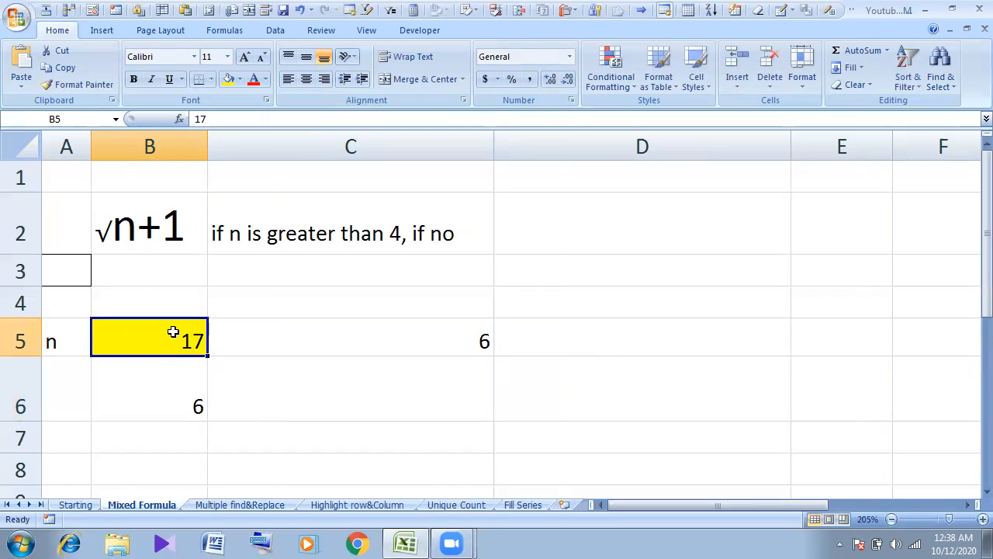
text(26)
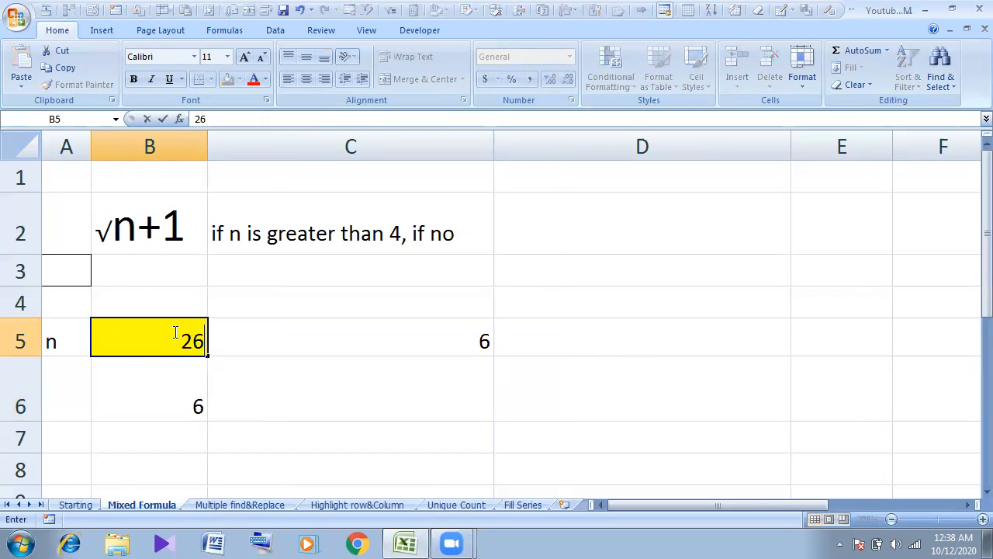
key(Return)
- Set the n value in B5 to 25
click(173, 333)
text(25)
key(Return)
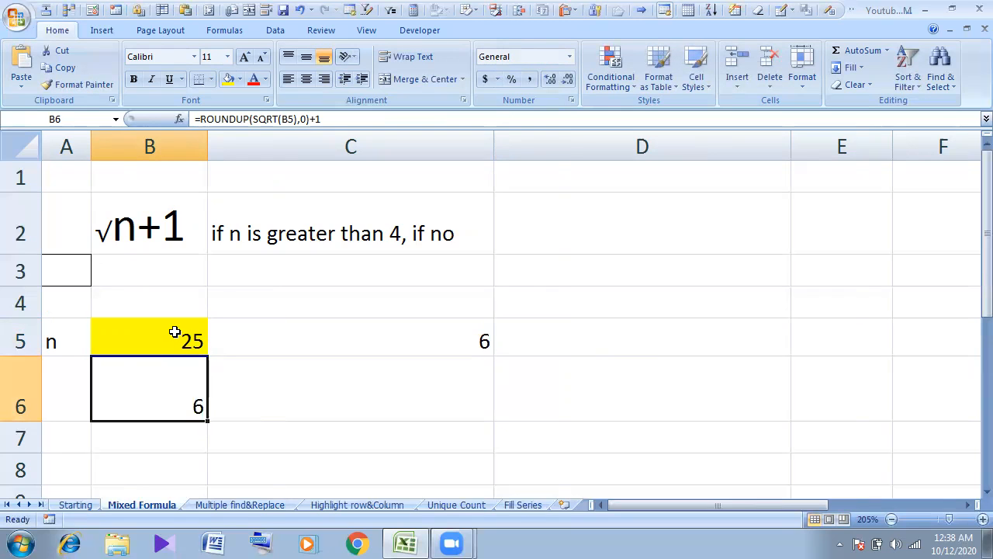
- Review the IF formula in C5, focusing on its ROUNDUP(SQRT(B5),0) part, and leave it as it is
click(412, 339)
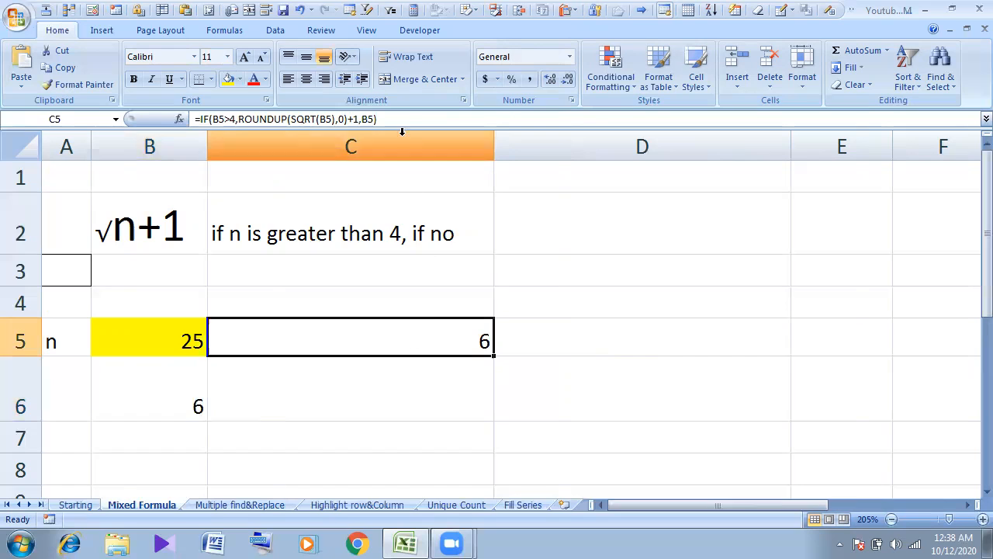
drag(394, 119, 98, 106)
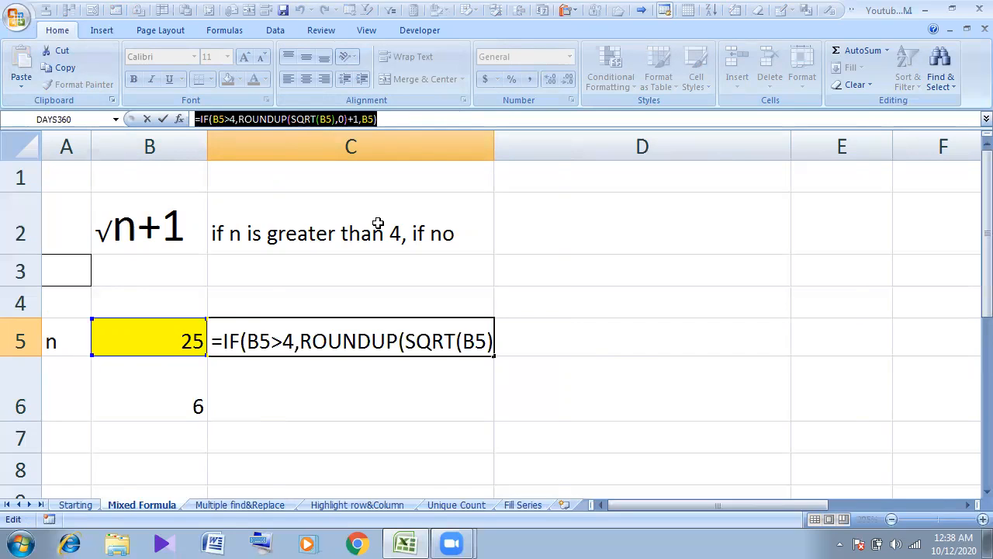
click(240, 119)
drag(241, 119, 339, 118)
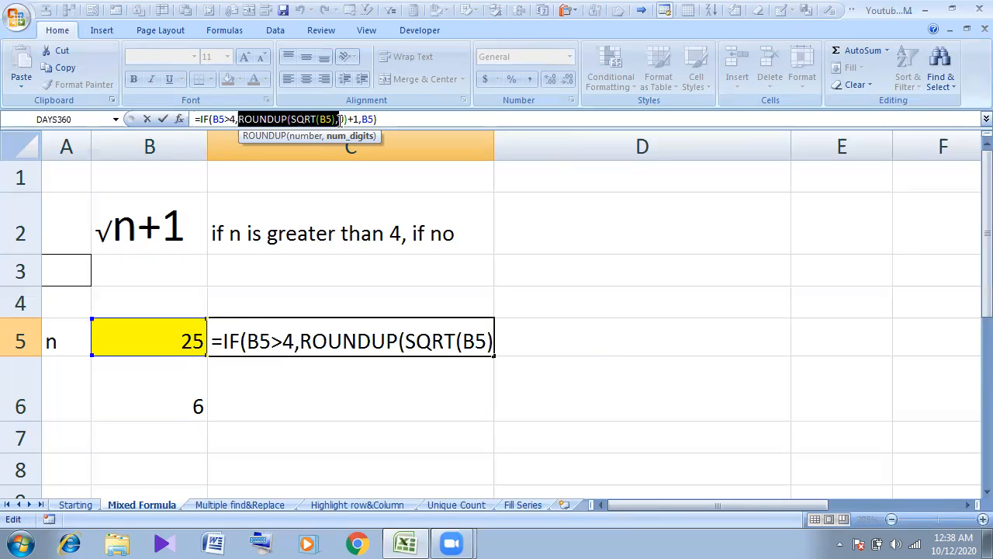
key(Return)
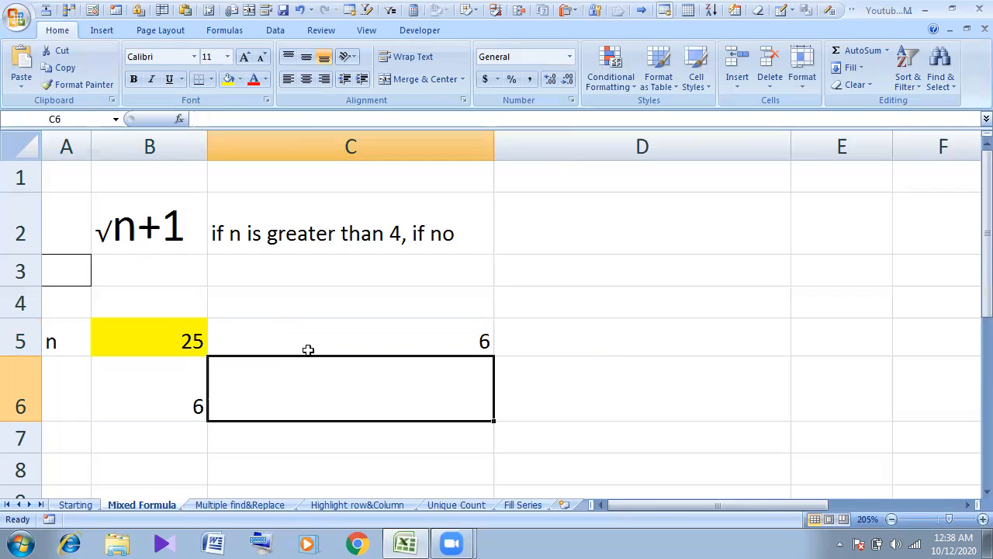
- Open the Multiple find&Replace sheet and examine the search words in column C with their replacements in column D
click(239, 508)
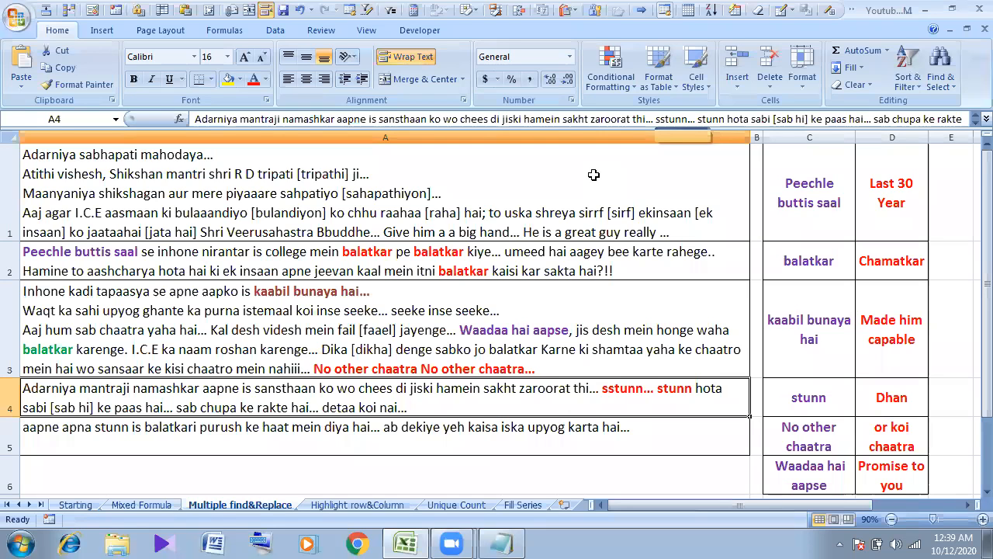
drag(801, 172, 812, 485)
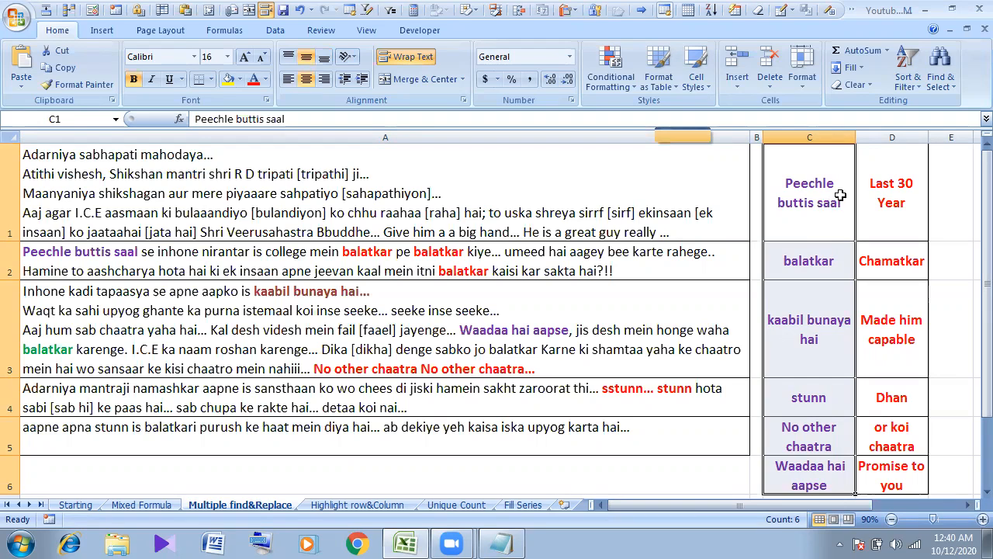
click(804, 259)
click(883, 258)
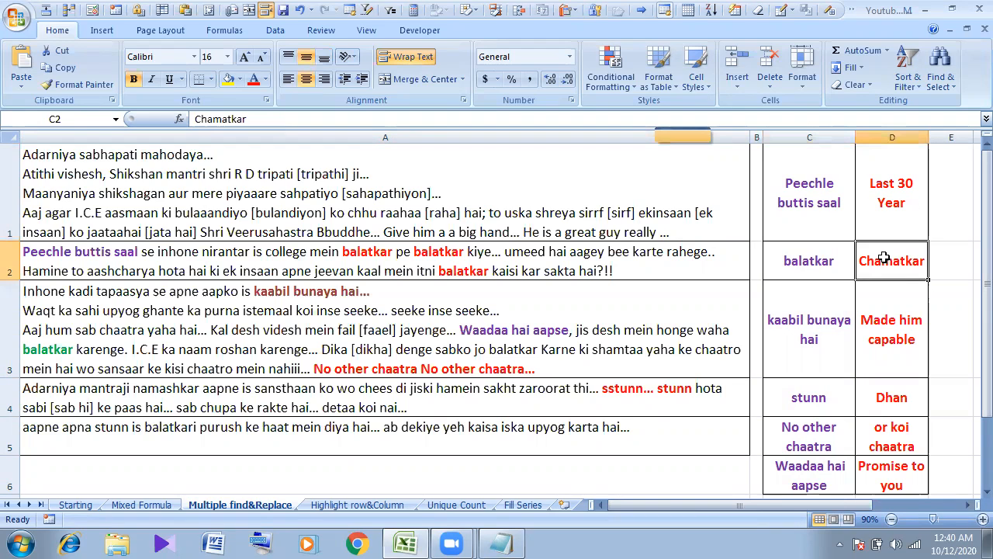
click(791, 328)
click(884, 352)
click(797, 397)
click(883, 397)
click(813, 426)
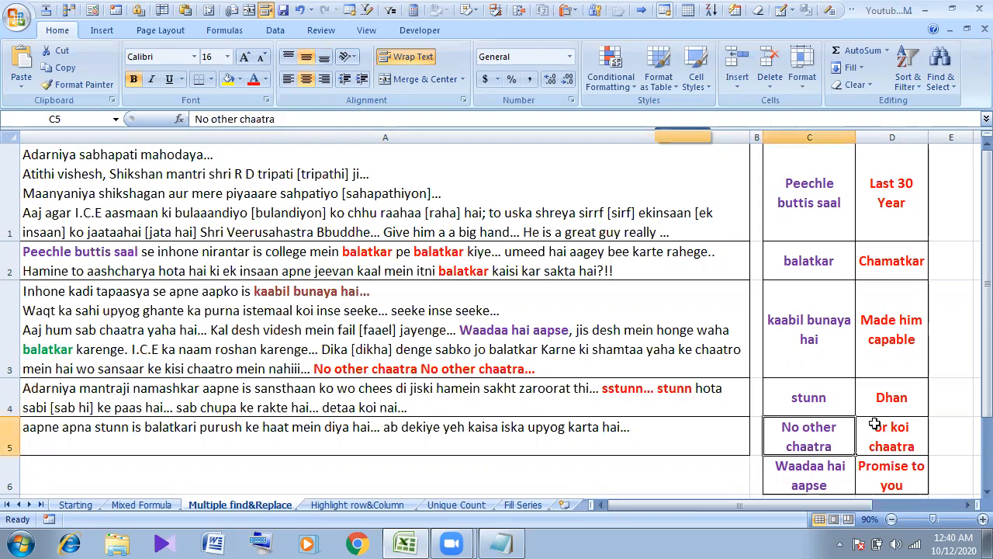
click(888, 425)
drag(986, 293, 968, 319)
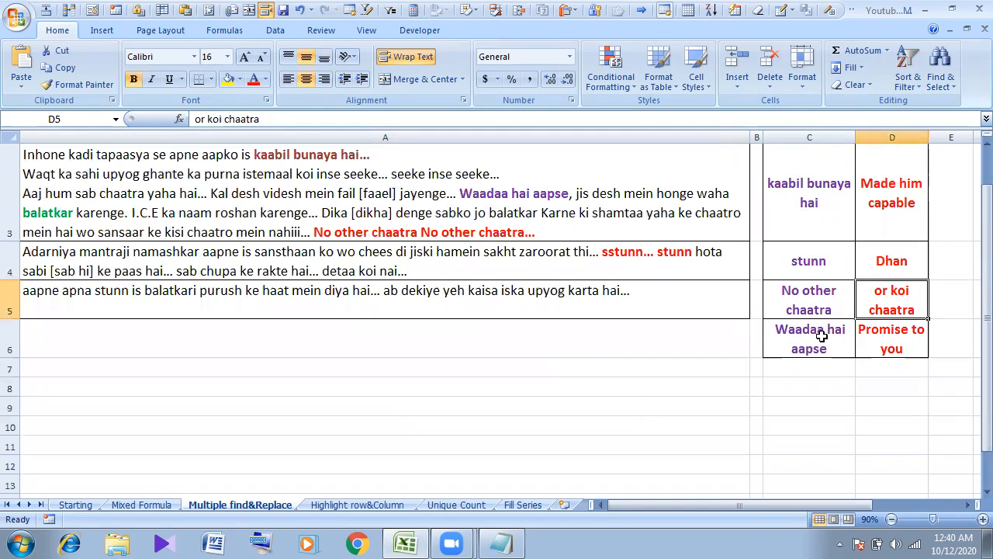
drag(986, 285, 971, 231)
click(832, 217)
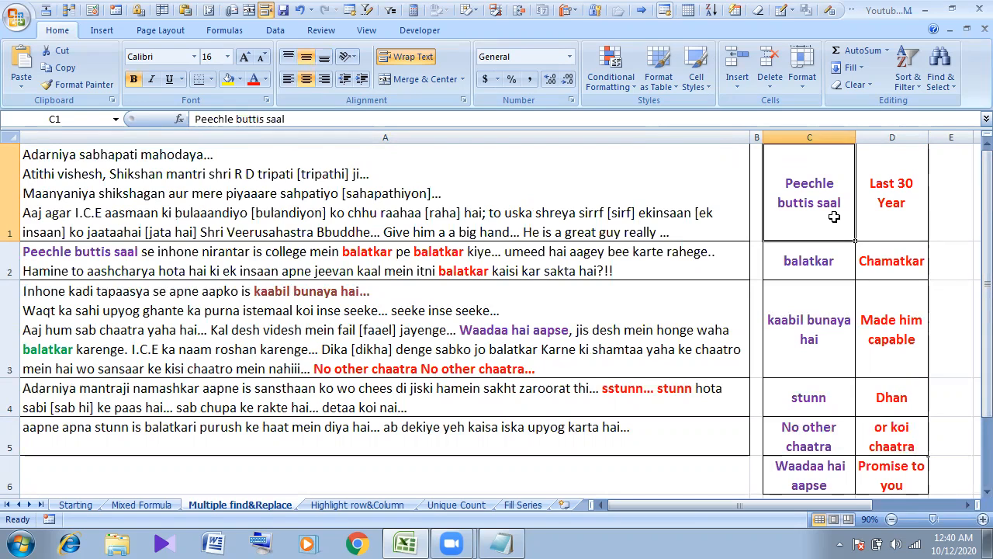
- Open Find and Replace and enter the word balatkar, copied from C2, as the search text
key(ctrl+f)
double_click(840, 261)
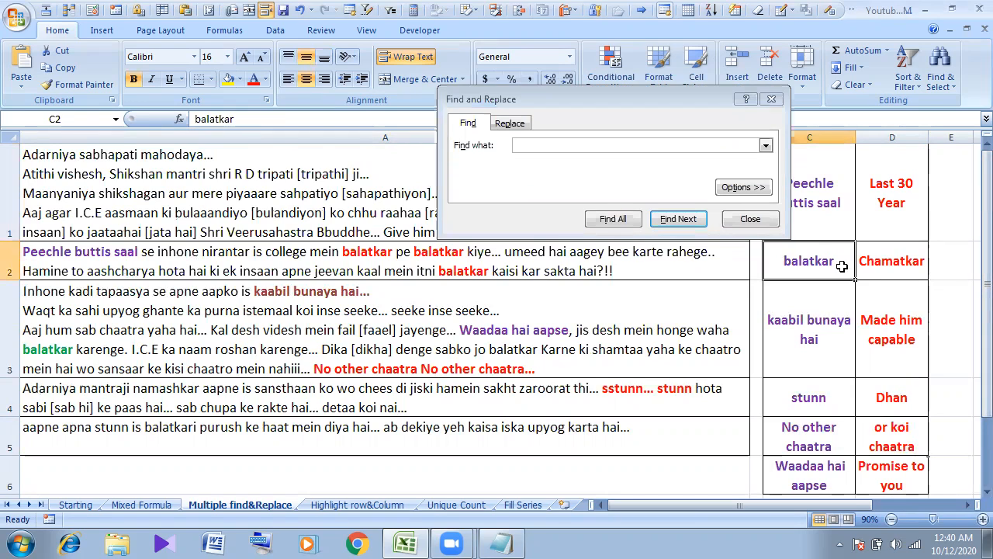
drag(846, 261, 765, 260)
key(ctrl+c)
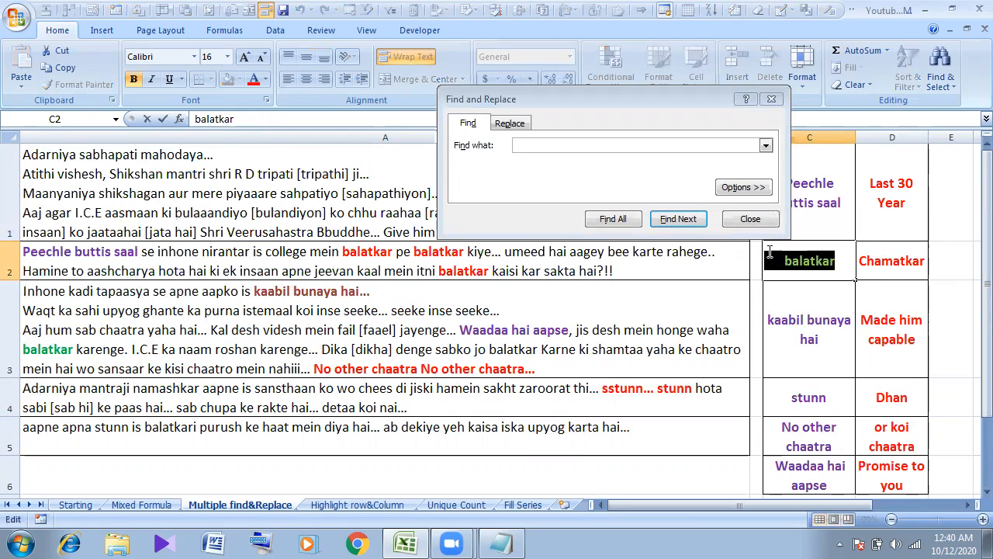
click(546, 145)
key(ctrl+v)
- Enter the word Chamatkar, copied from D2, as the replacement text
double_click(860, 261)
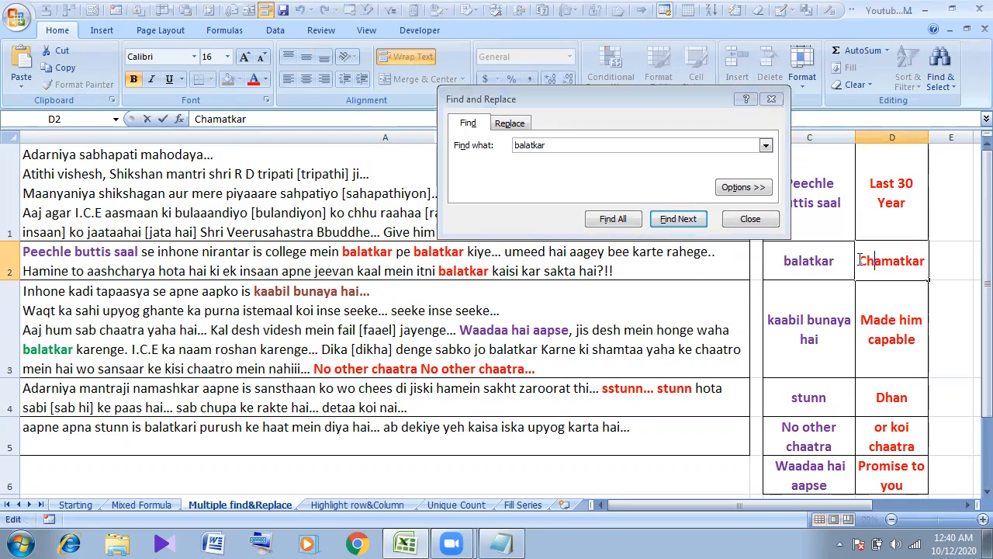
drag(860, 261, 929, 261)
key(ctrl+c)
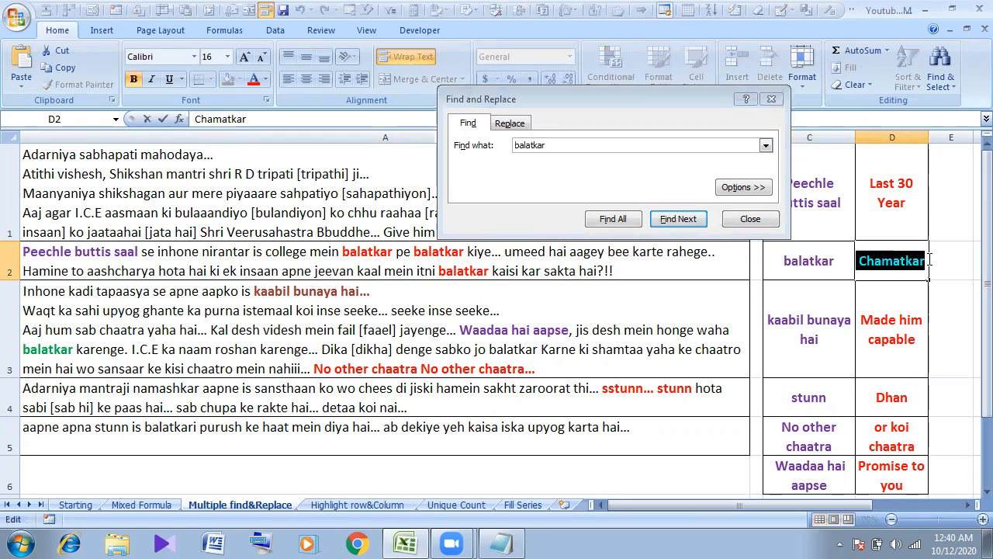
click(509, 123)
key(ctrl+v)
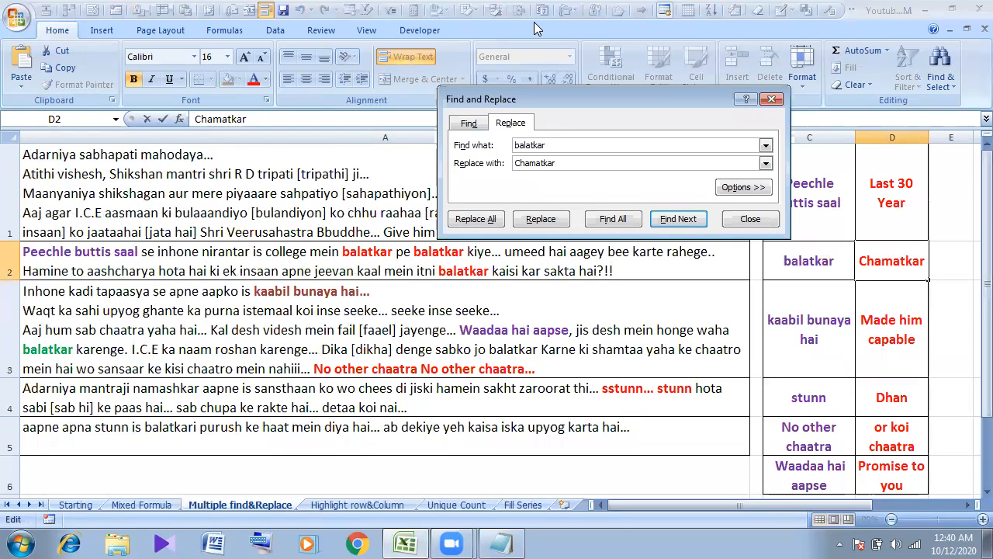
- Circle the occurrences of balatkar in A2 and A3 with the annotation pen
drag(475, 253, 503, 279)
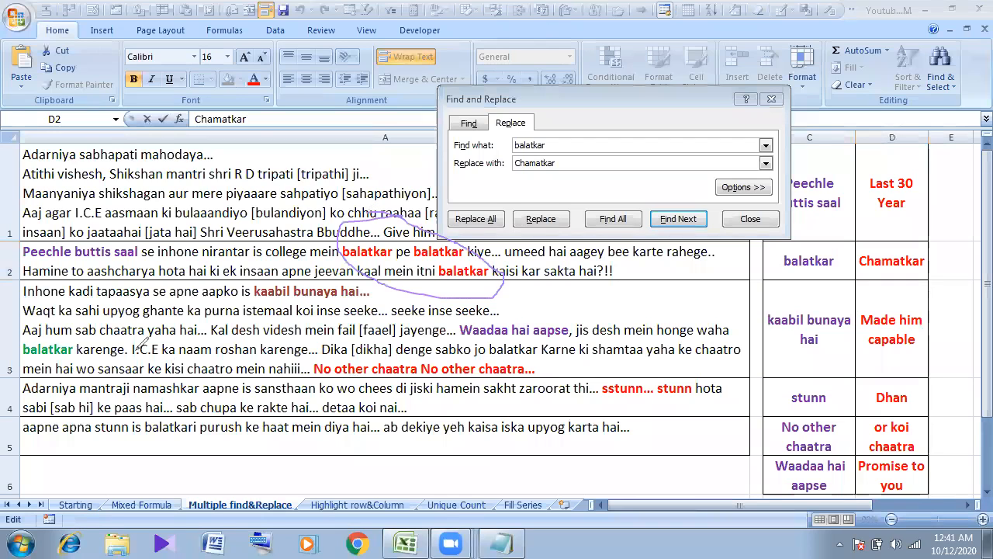
mouse_move(92, 348)
mouse_down()
mouse_move(40, 307)
mouse_move(31, 348)
mouse_move(67, 366)
mouse_move(99, 345)
mouse_up()
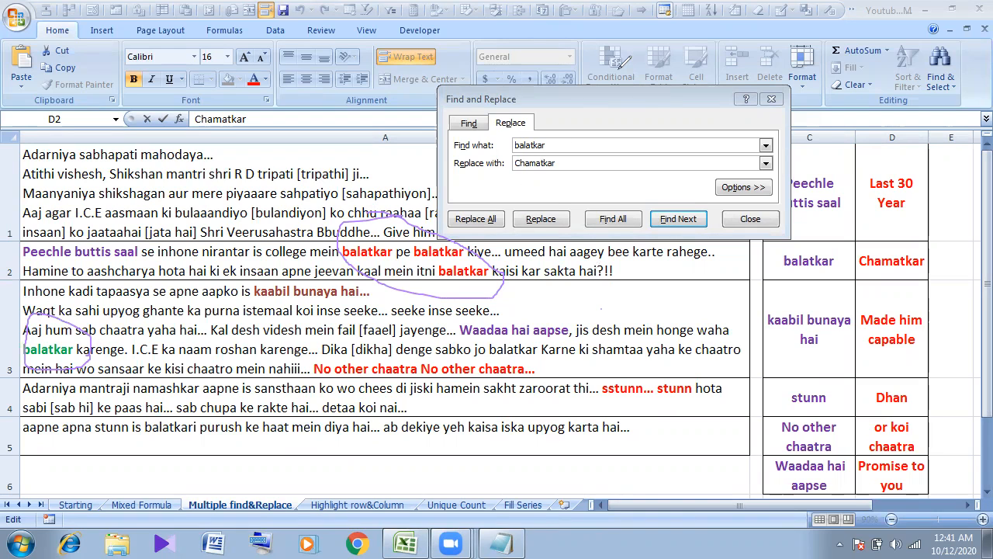
- Try to replace balatkar with Chamatkar while cell D2 is active, and dismiss the message
click(542, 220)
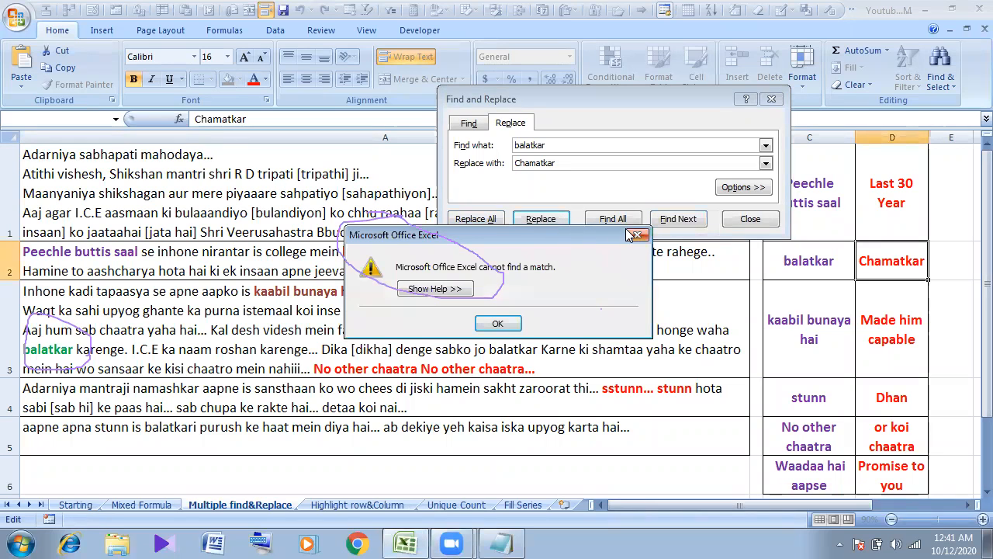
drag(565, 238, 564, 340)
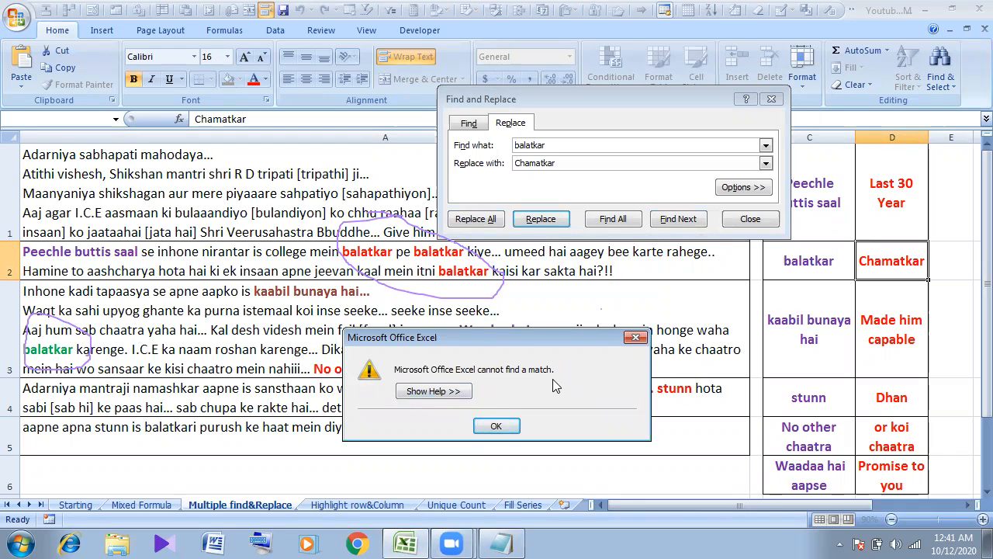
click(636, 337)
- Check the word balatkar in A2 against the search text, and replace its occurrences in A2 with Chamatkar
click(389, 254)
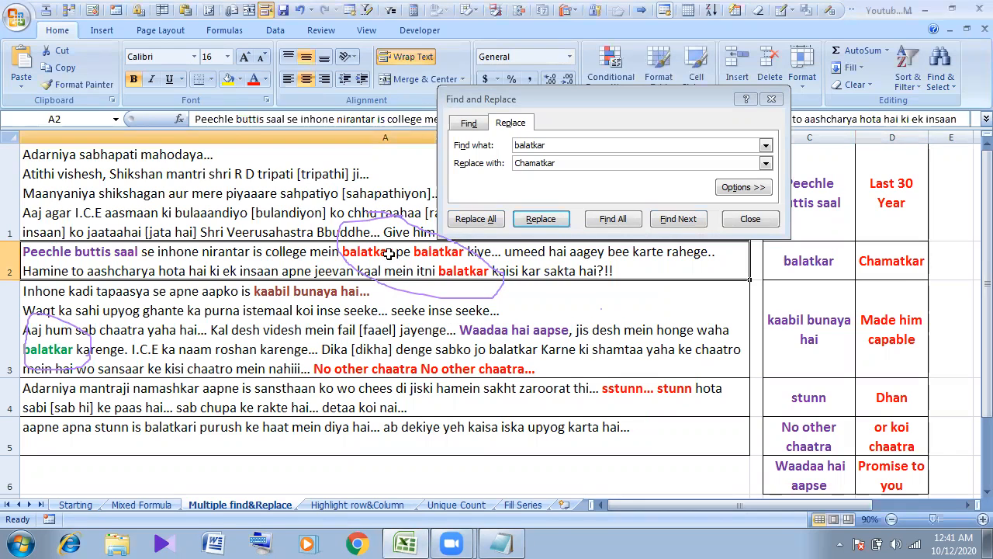
double_click(389, 254)
drag(390, 254, 348, 256)
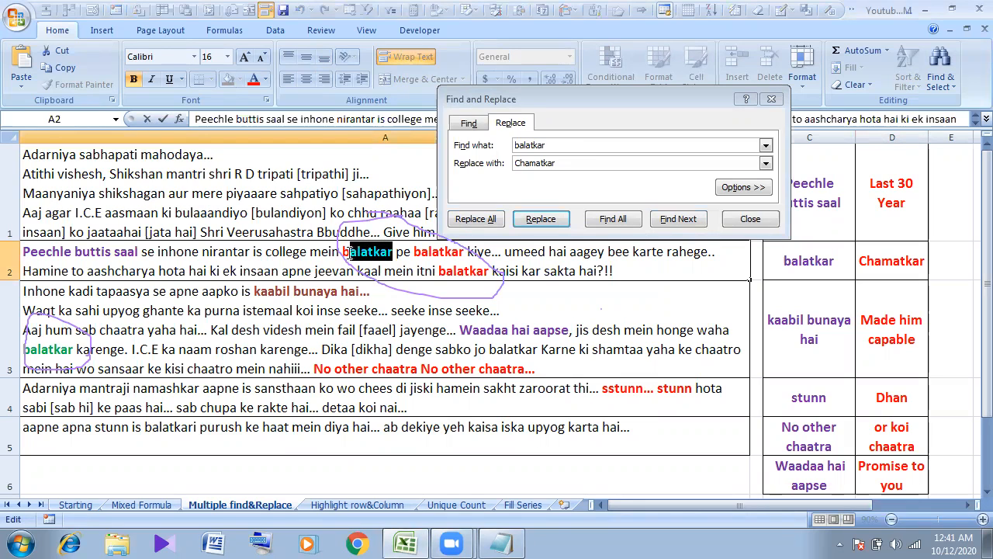
click(558, 141)
drag(558, 140, 484, 145)
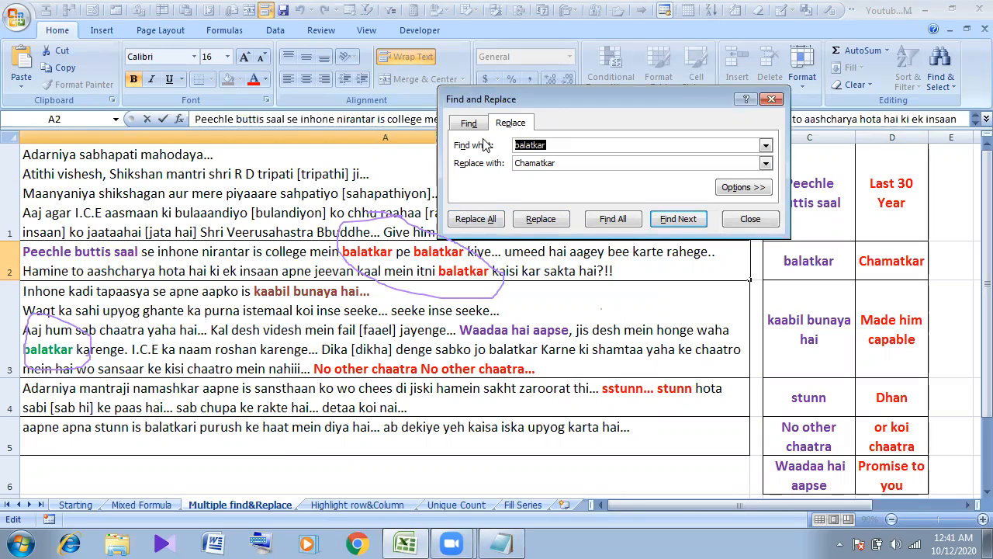
click(485, 145)
click(403, 246)
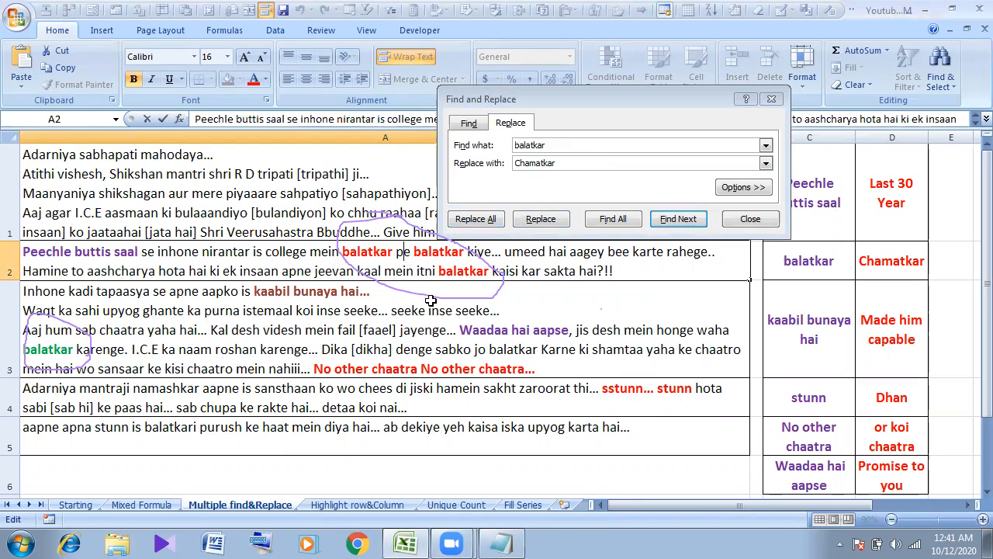
click(388, 289)
click(350, 255)
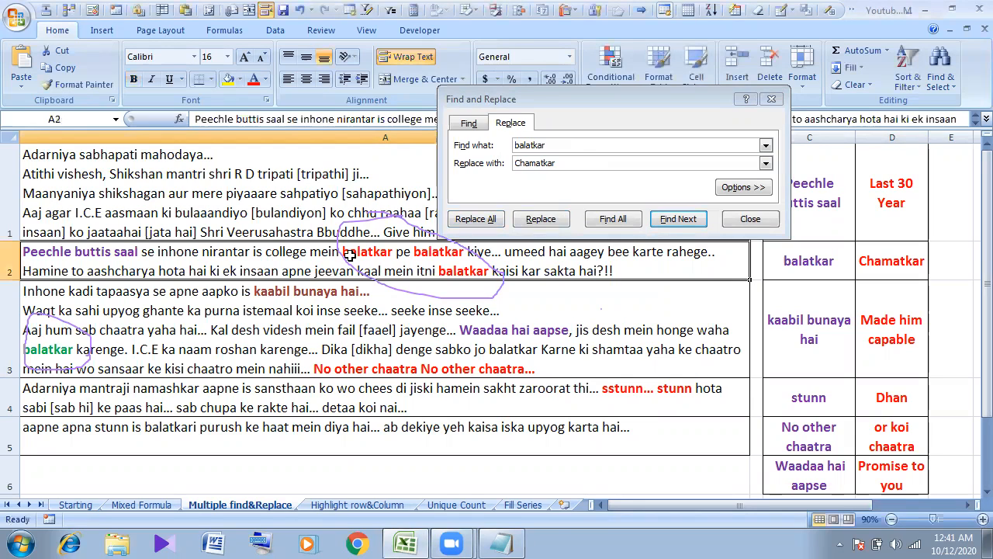
click(550, 227)
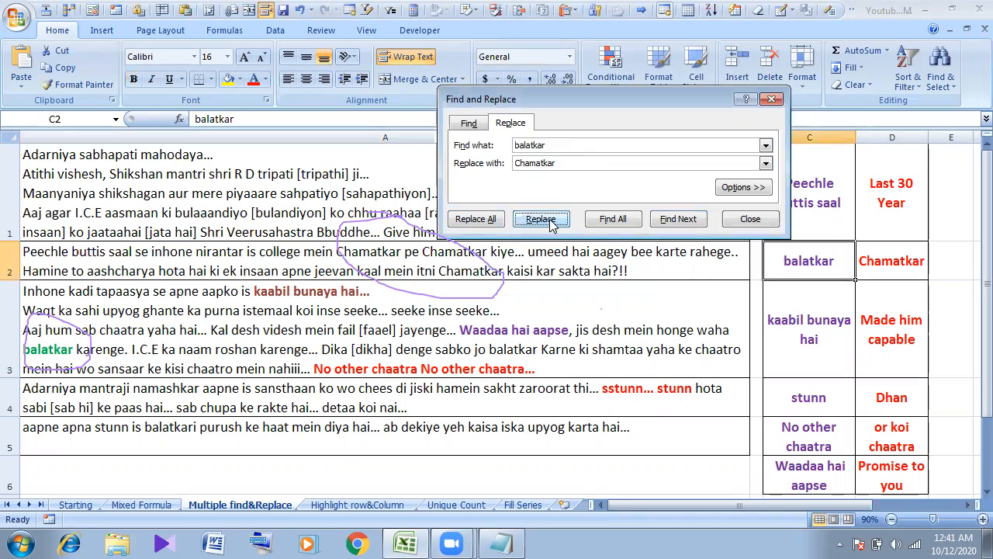
- Replace the occurrences of balatkar in cell A3 with Chamatkar
click(318, 254)
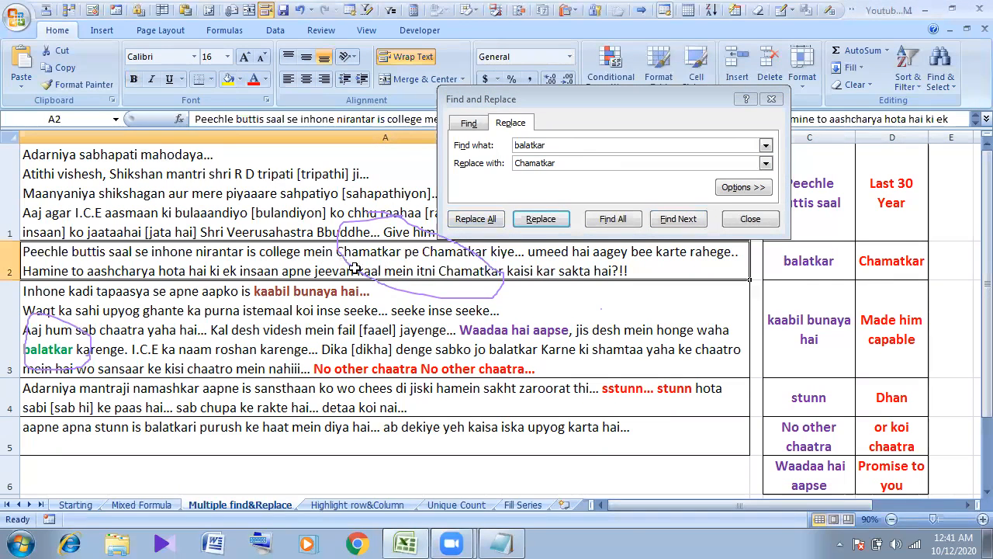
click(128, 312)
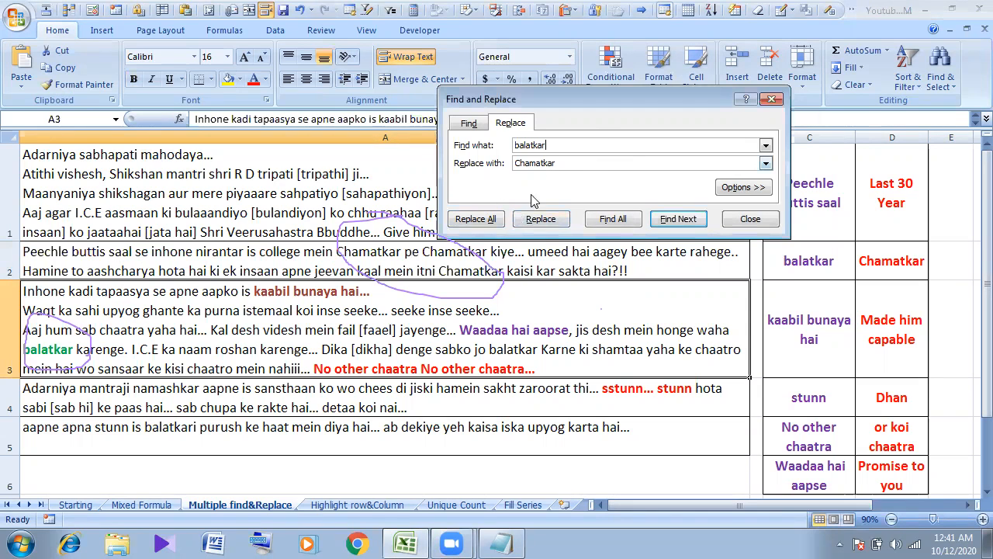
click(541, 219)
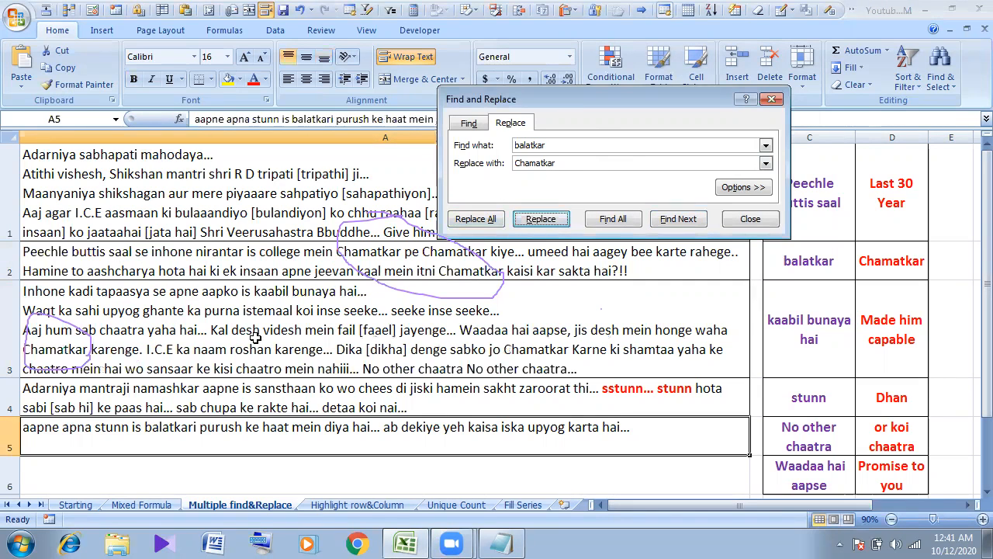
- Close Find and Replace and undo the replacements made in A2 and A3
click(771, 101)
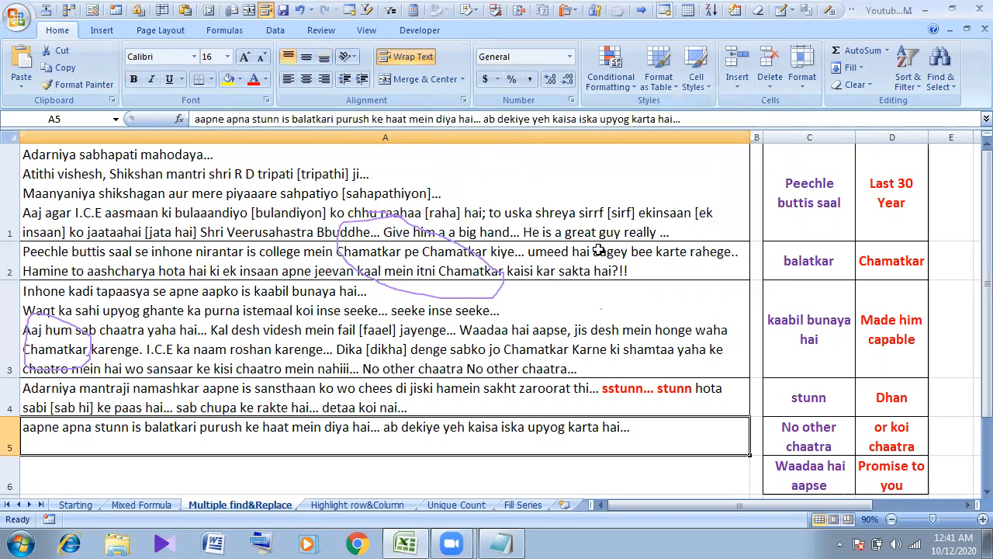
key(ctrl+z)
key(ctrl+z)
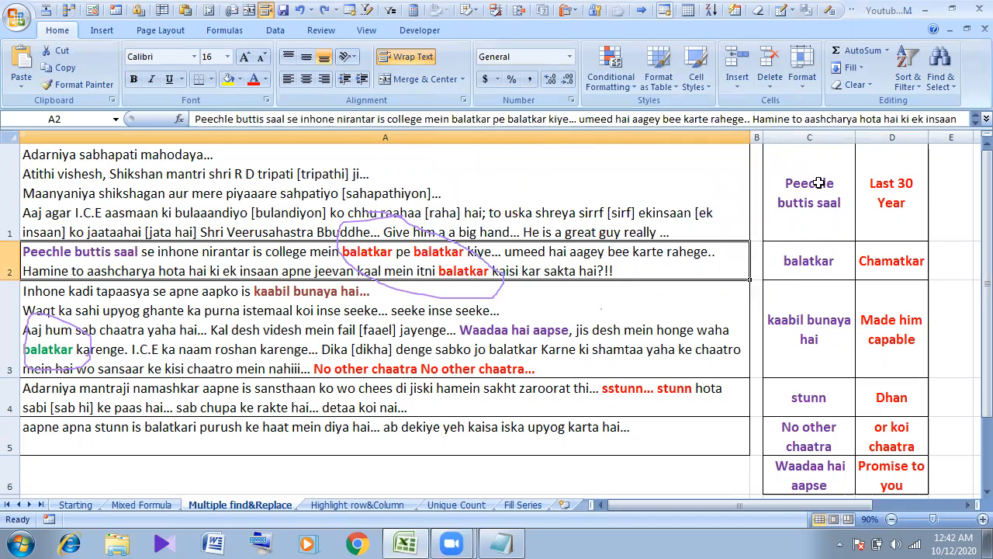
- Review the word pairs in C1:D6, copy the MultiFindNReplace code from the Collection of VBA Code file in Notepad, and return to Excel
click(823, 180)
drag(851, 180, 903, 466)
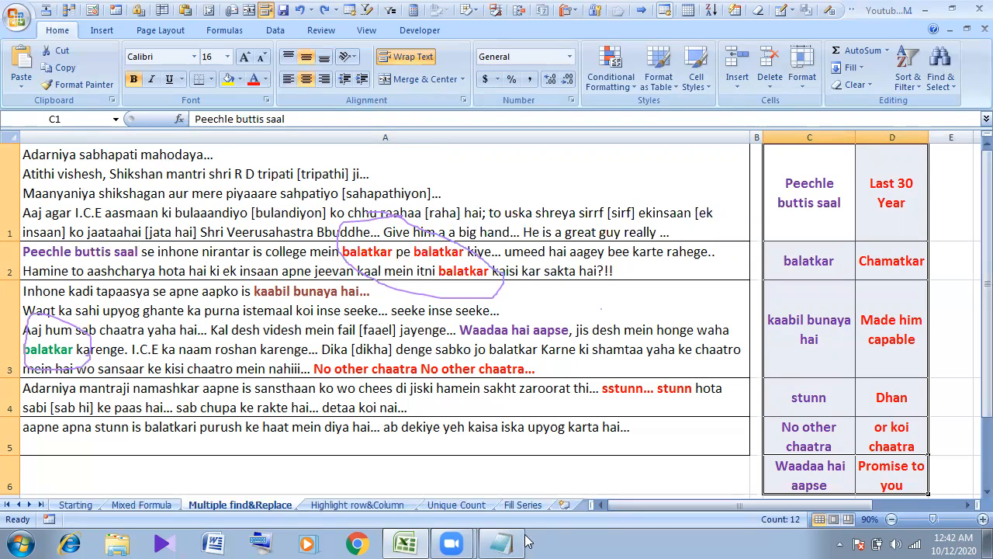
mouse_move(505, 541)
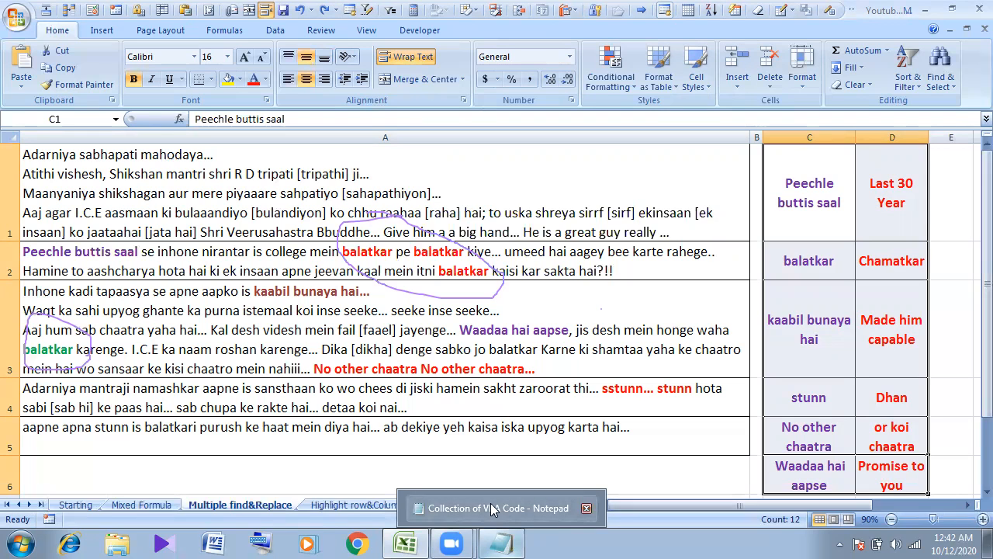
click(493, 508)
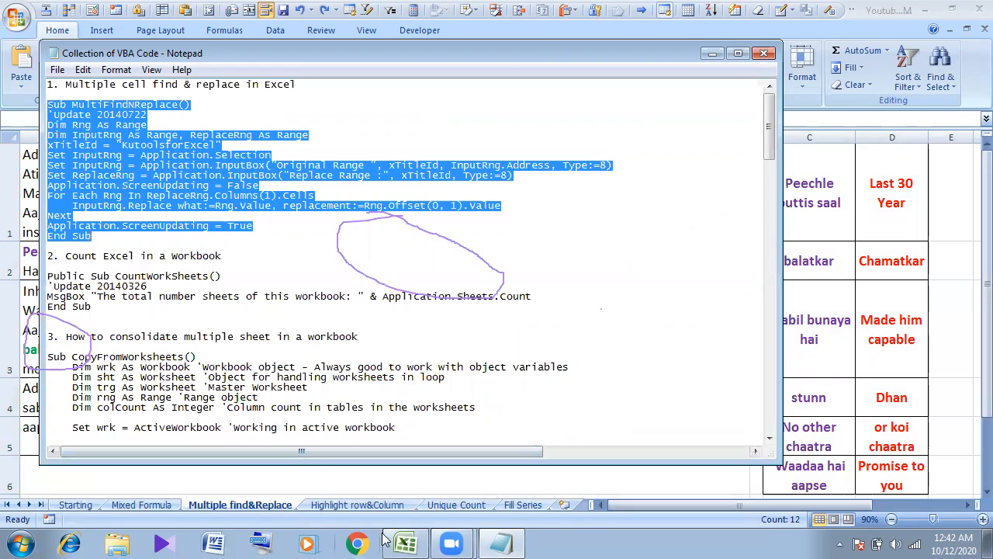
click(405, 543)
- Create a macro named d in the Visual Basic editor and replace its whole module with the copied MultiFindNReplace code
click(393, 194)
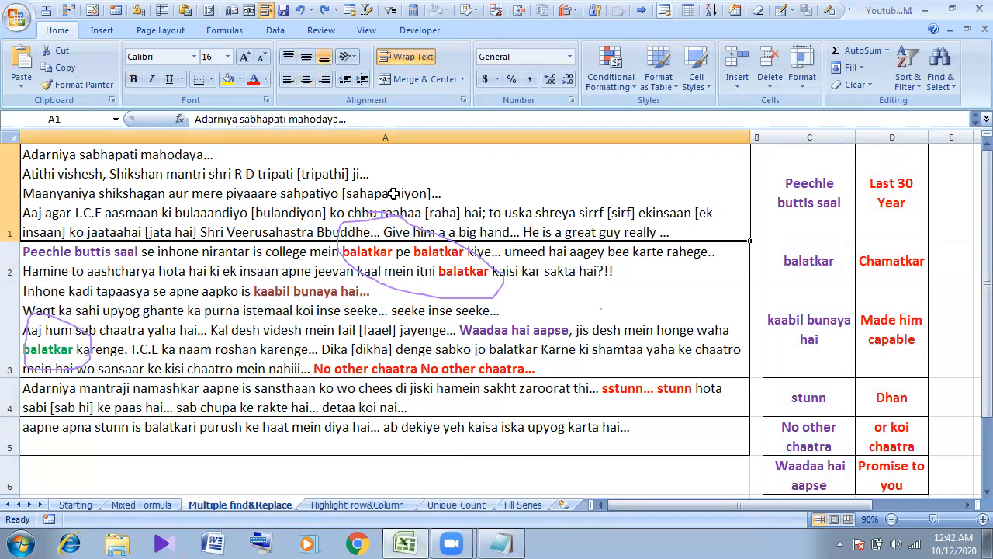
key(alt+F11)
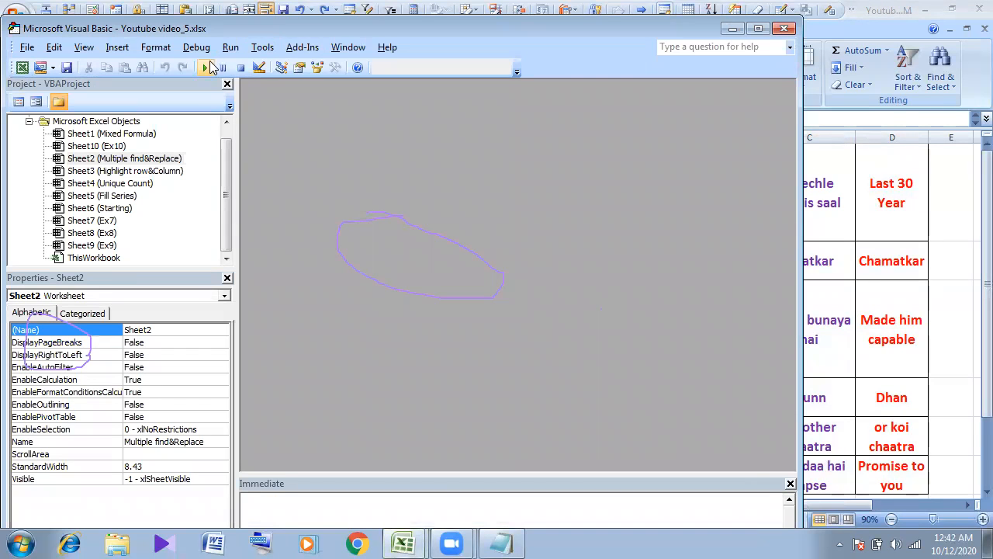
click(207, 68)
text(d)
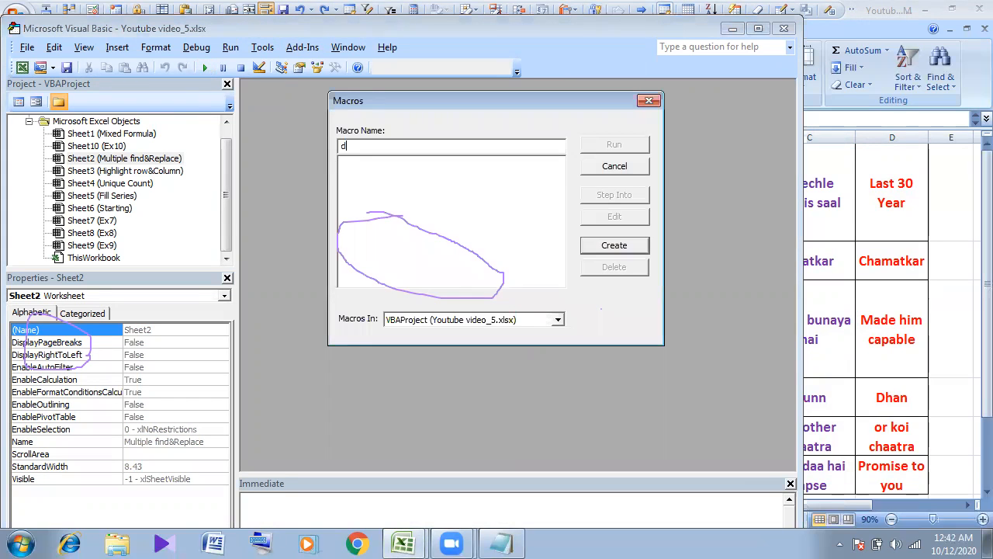
click(612, 245)
key(ctrl+a)
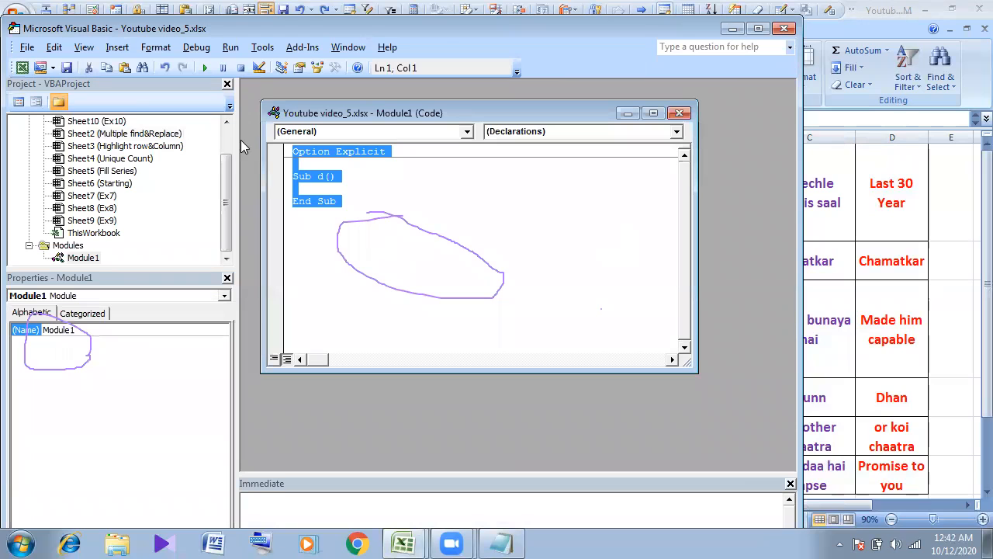
key(ctrl+v)
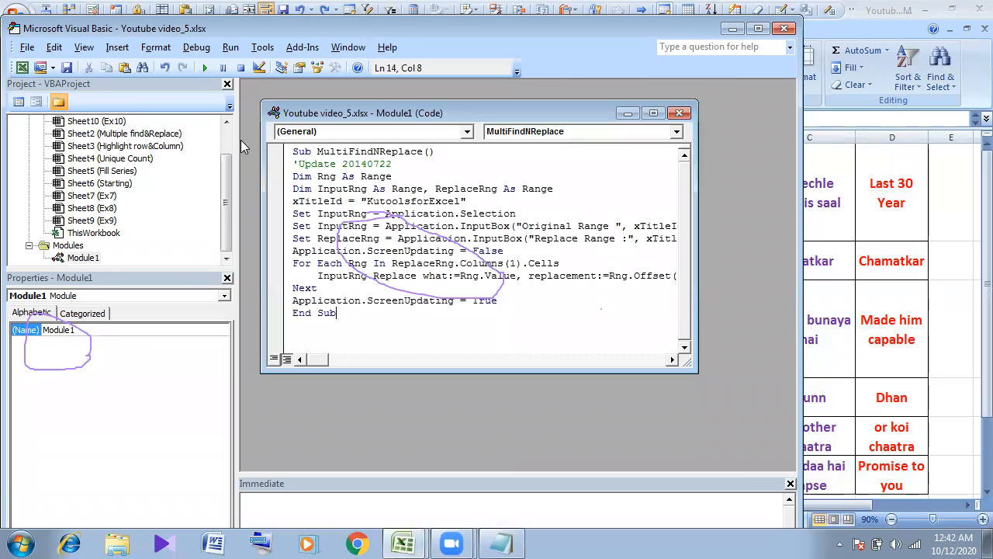
- Run the MultiFindNReplace macro with A1:A5 as the original range and C1:D6 as the replace range
click(206, 69)
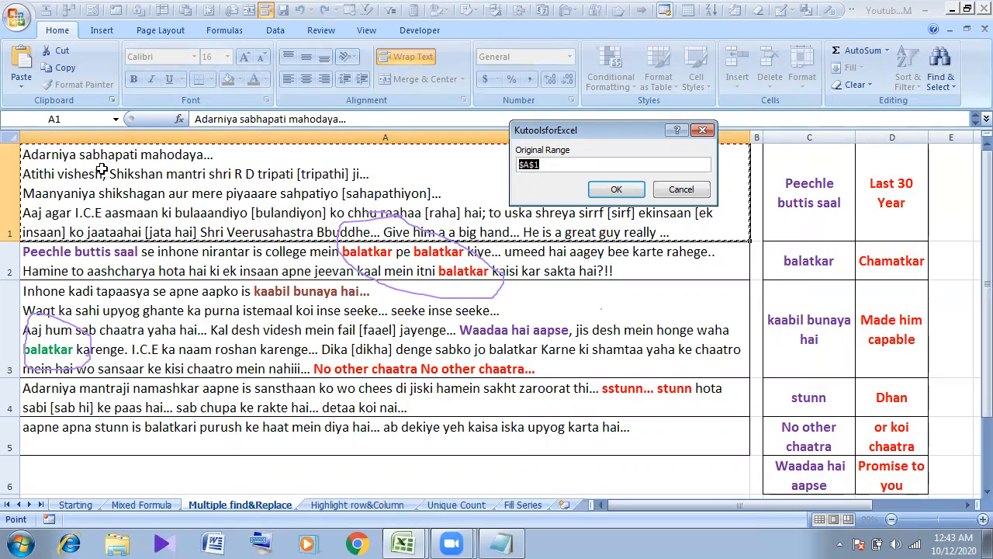
drag(85, 158, 632, 431)
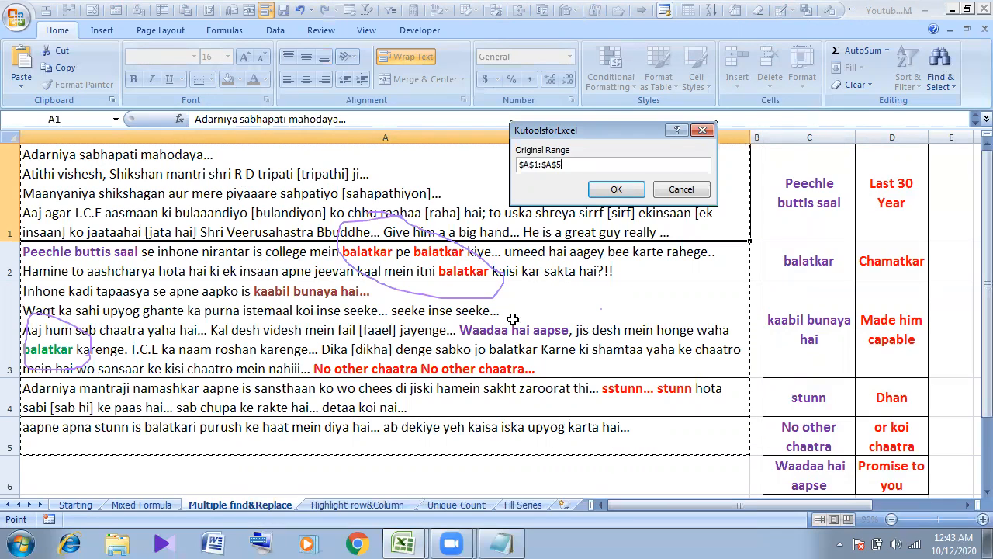
click(613, 193)
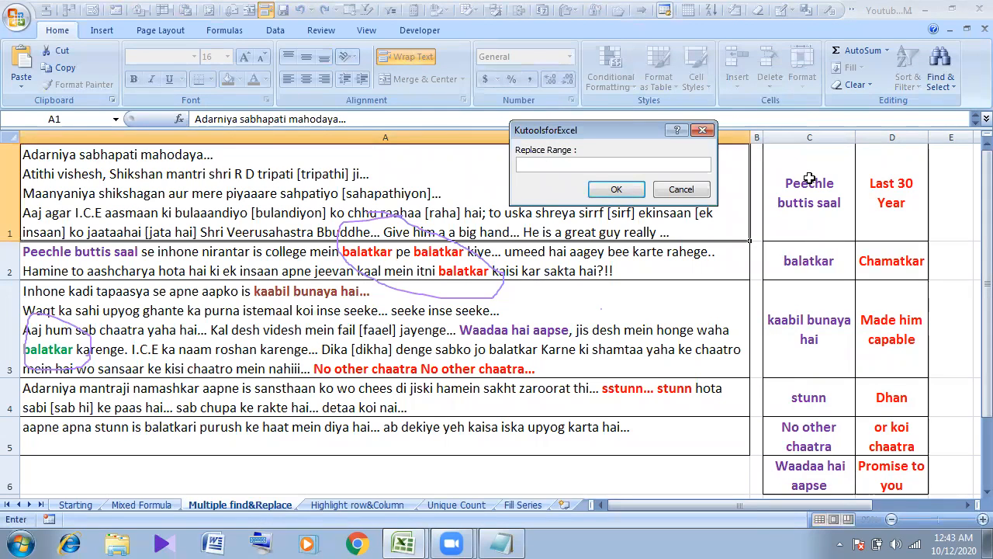
drag(809, 179, 903, 478)
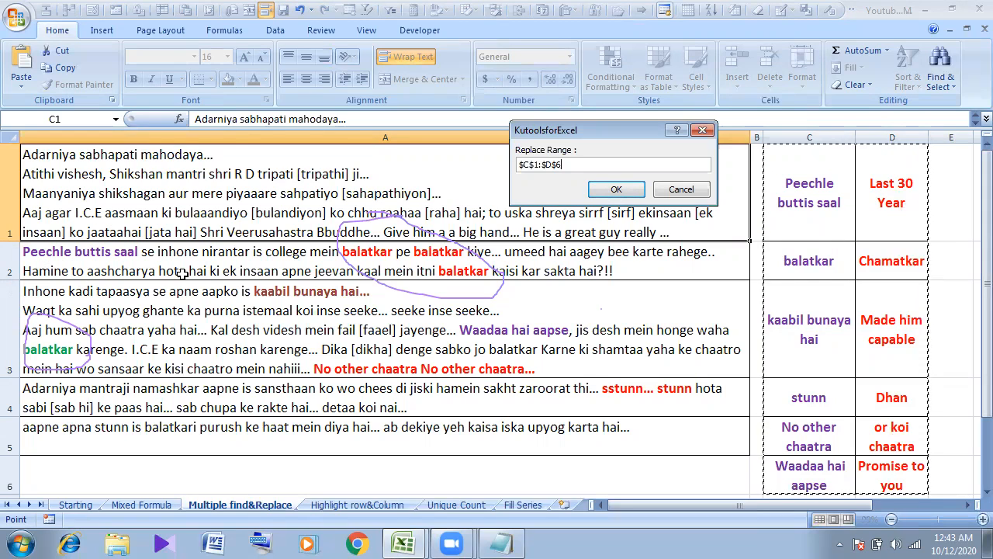
click(617, 190)
- Return to the worksheet and compare the text in column A with the word pairs in C1:D6
key(alt+F11)
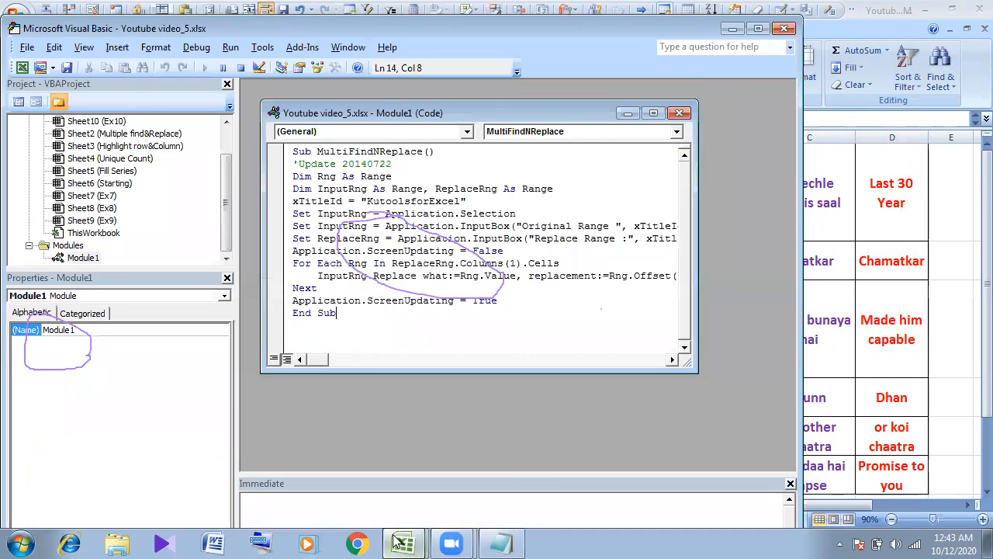
mouse_move(398, 541)
click(372, 482)
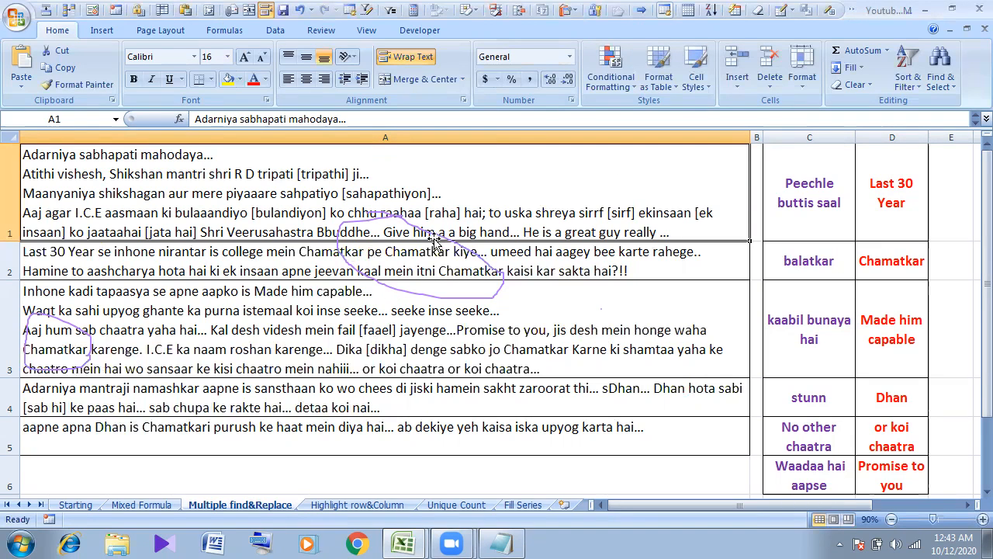
drag(793, 183, 884, 460)
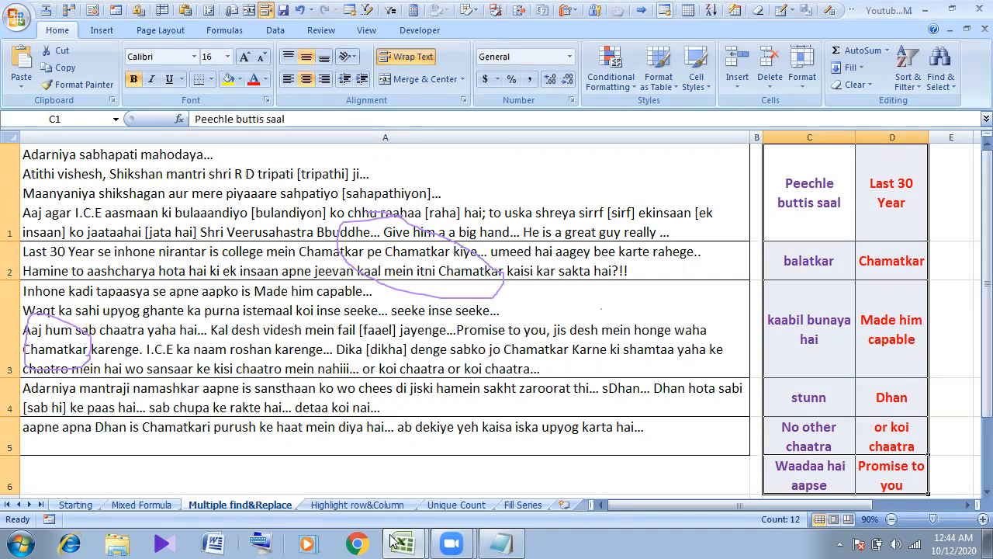
- Open the Highlight row&Column sheet and preview duplicate-value highlighting on overtime column F without applying it
click(341, 507)
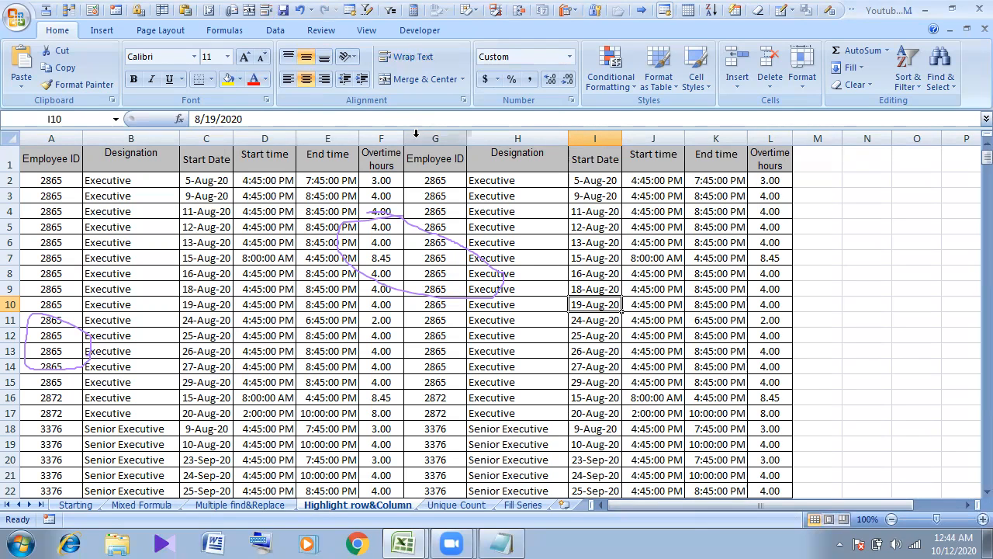
click(387, 138)
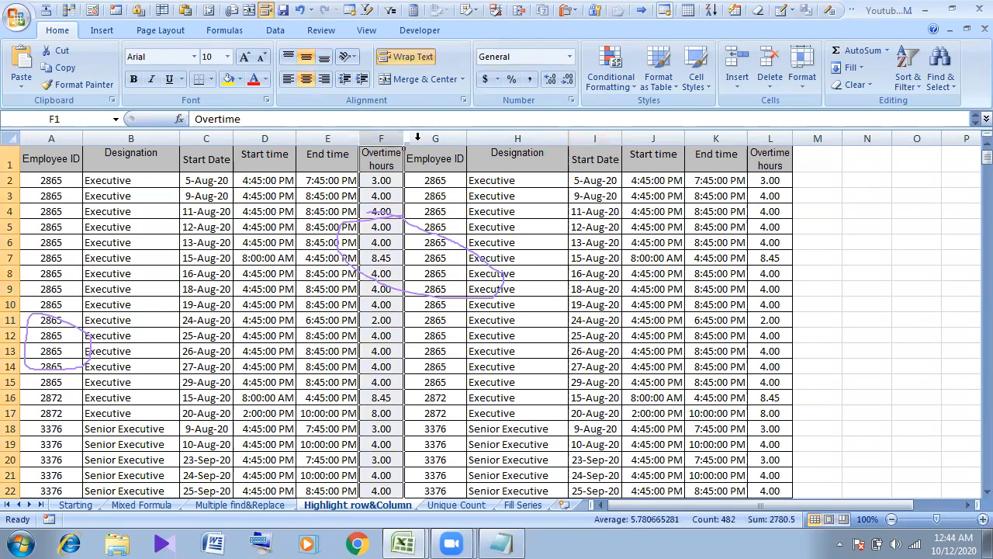
click(608, 87)
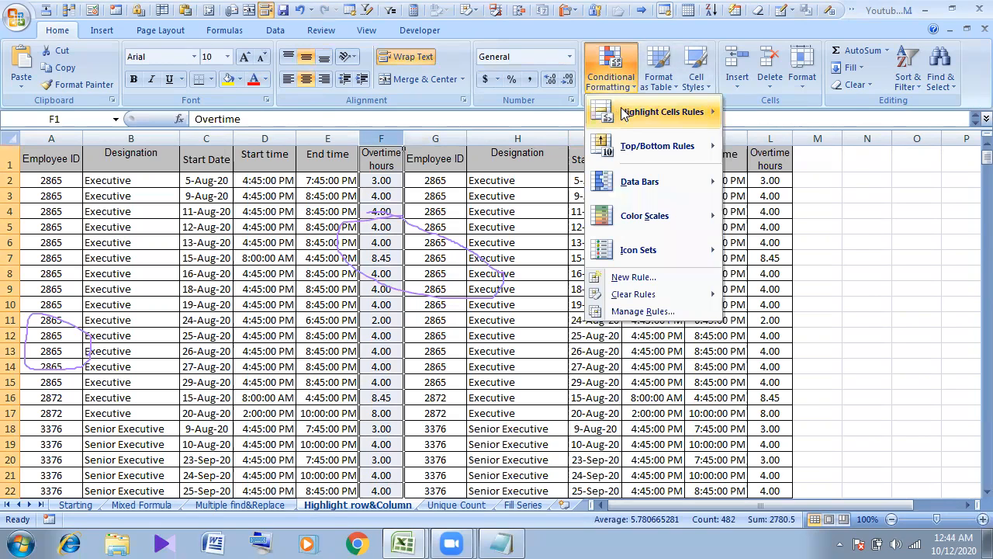
mouse_move(659, 112)
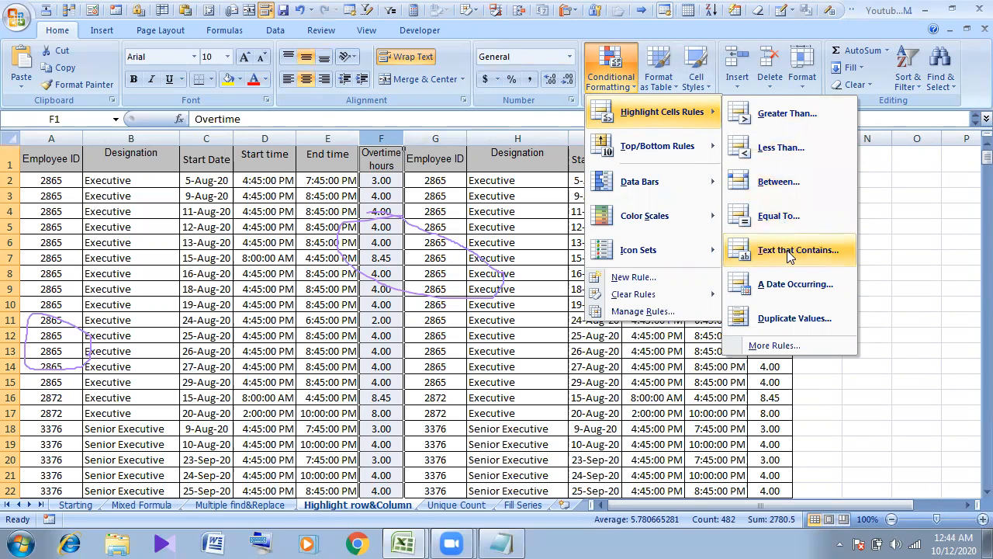
click(796, 324)
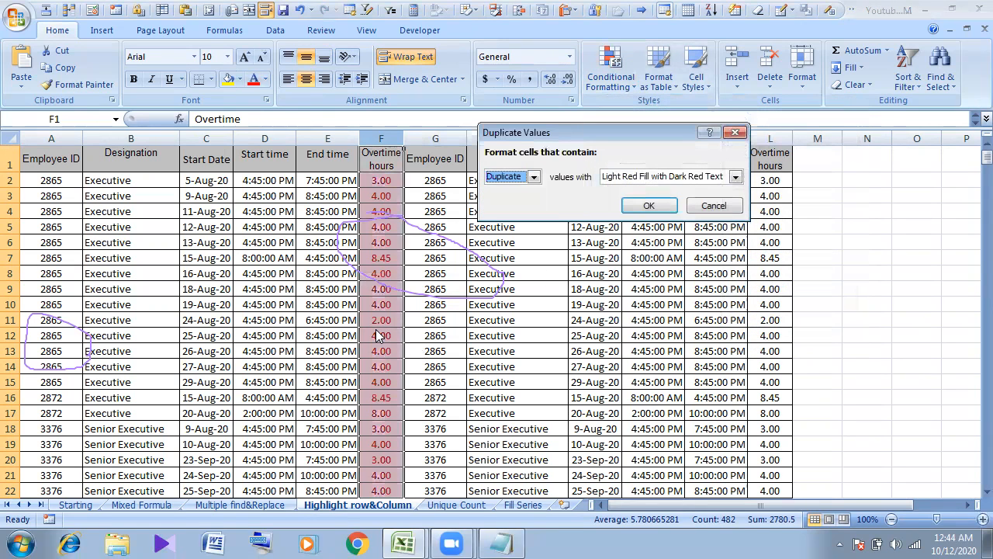
click(735, 133)
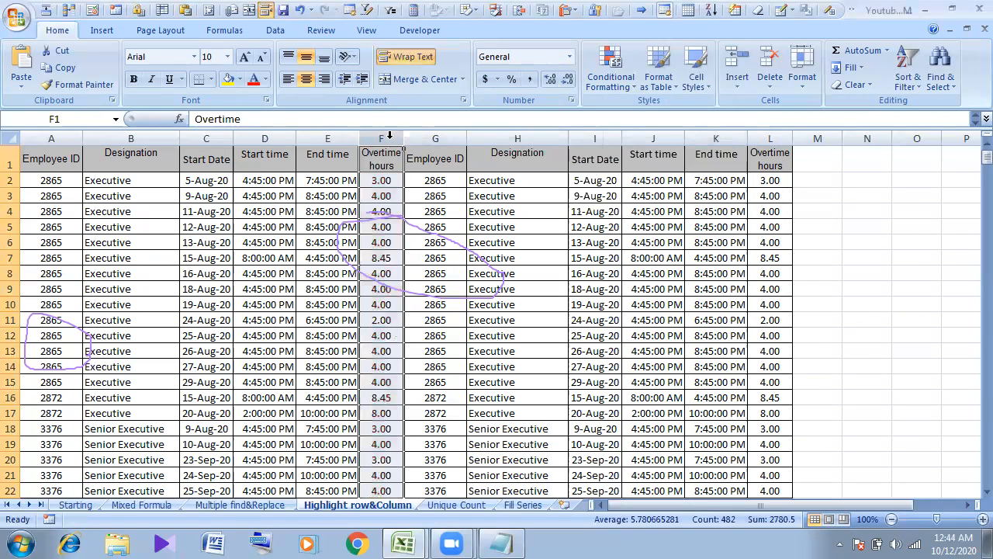
- Highlight the overtime hours in column F that are between 7 and 9 with Light Red Fill with Dark Red Text
click(611, 68)
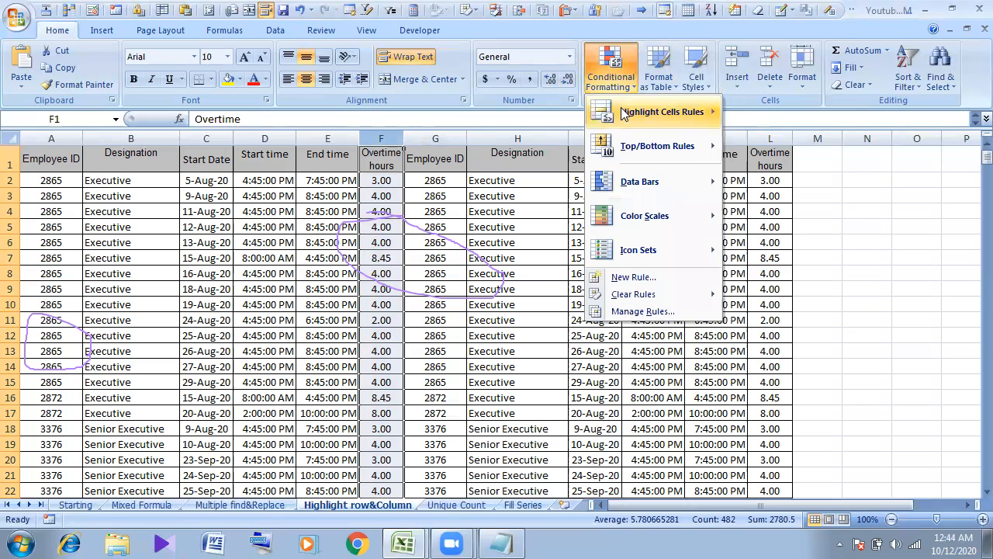
mouse_move(625, 113)
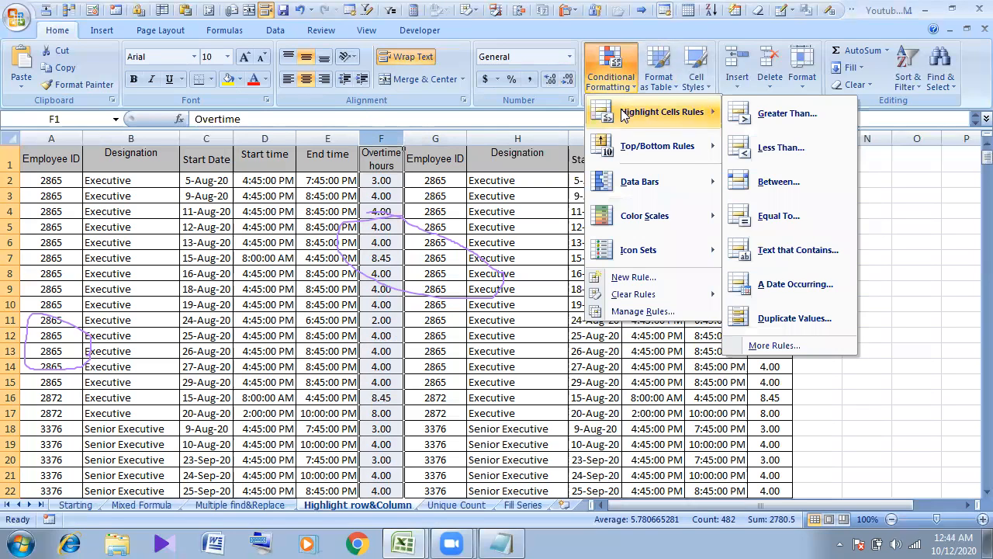
click(772, 184)
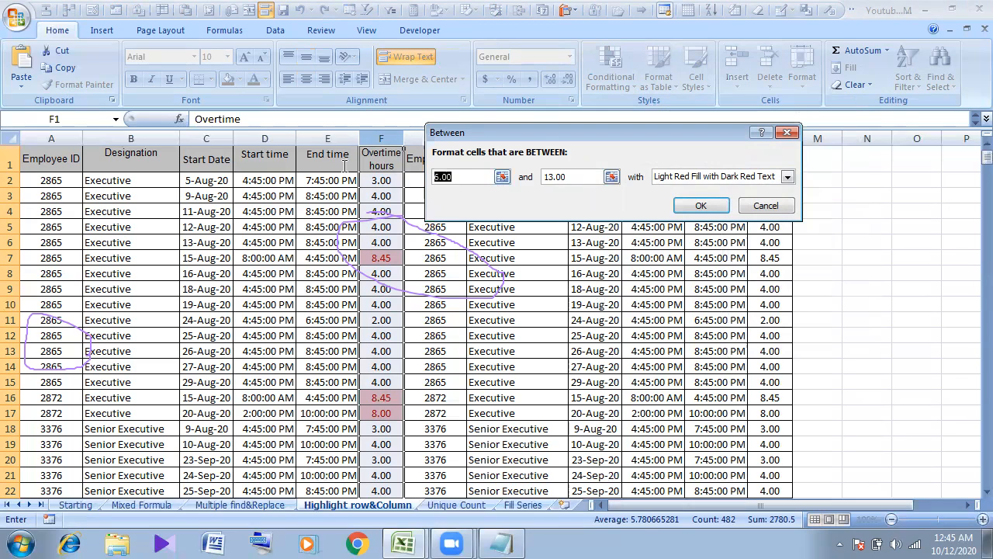
text(7)
key(Tab)
text(9)
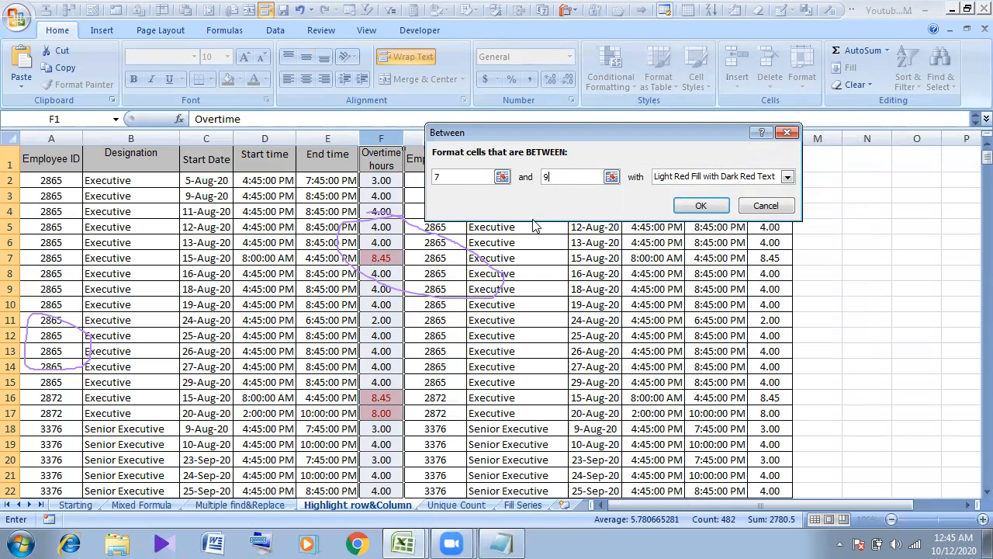
click(786, 177)
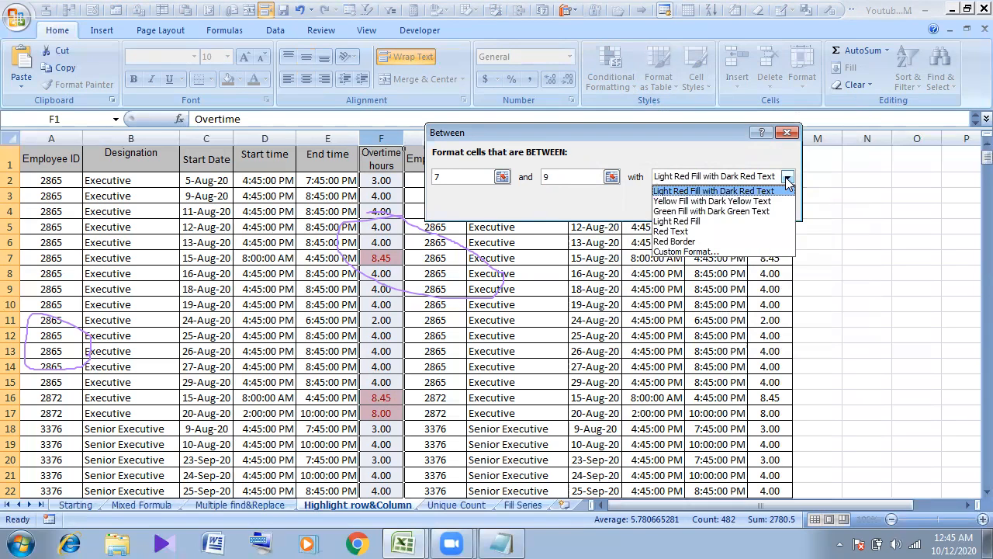
click(609, 206)
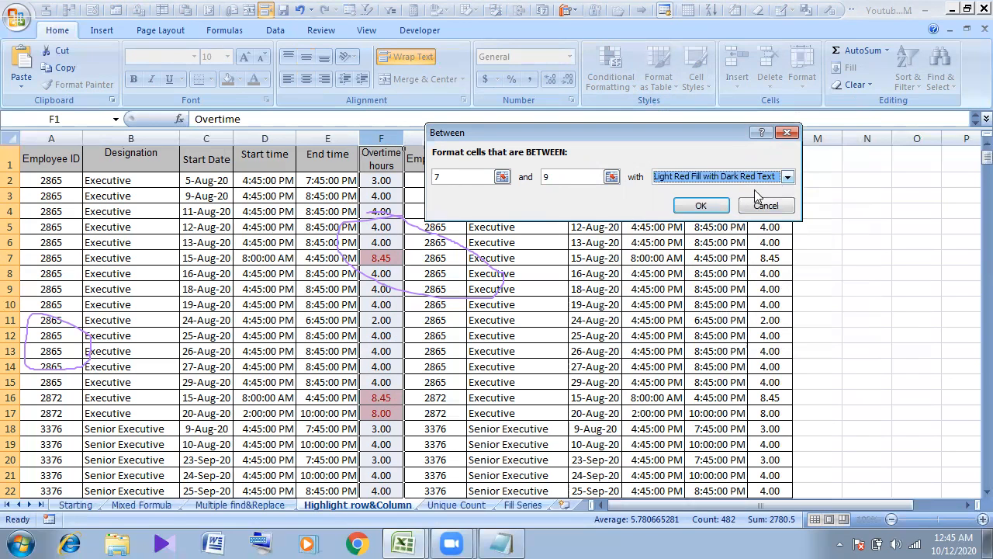
click(716, 205)
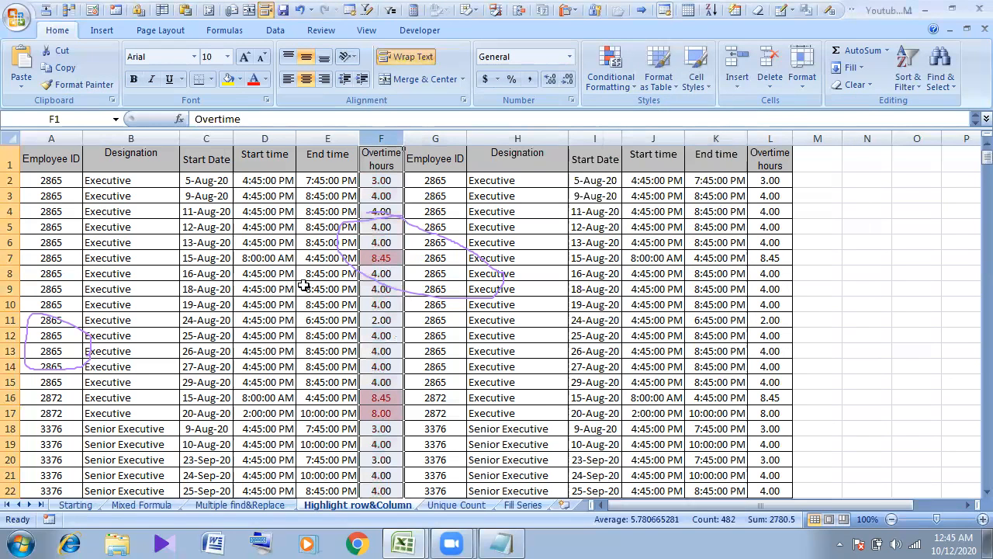
scroll(353, 305, down, 16)
scroll(357, 309, up, 14)
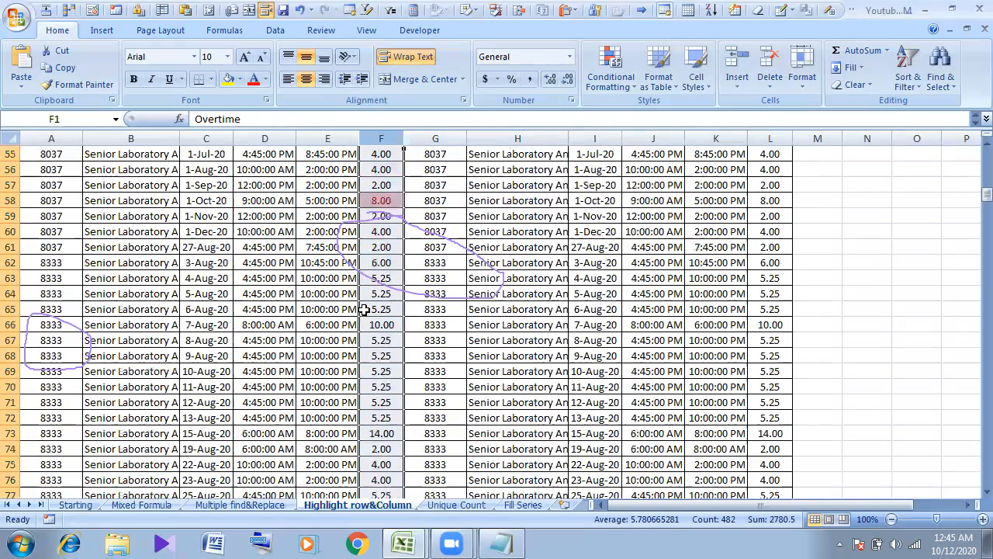
scroll(388, 166, up, 2)
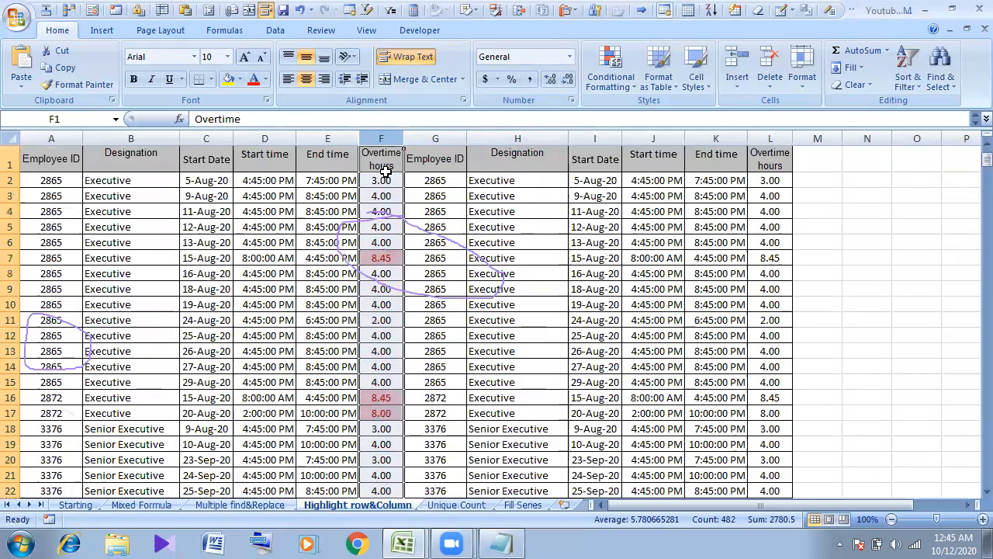
- Turn on filters for the header row and sort the overtime hours in column F by the light red cell color
click(384, 155)
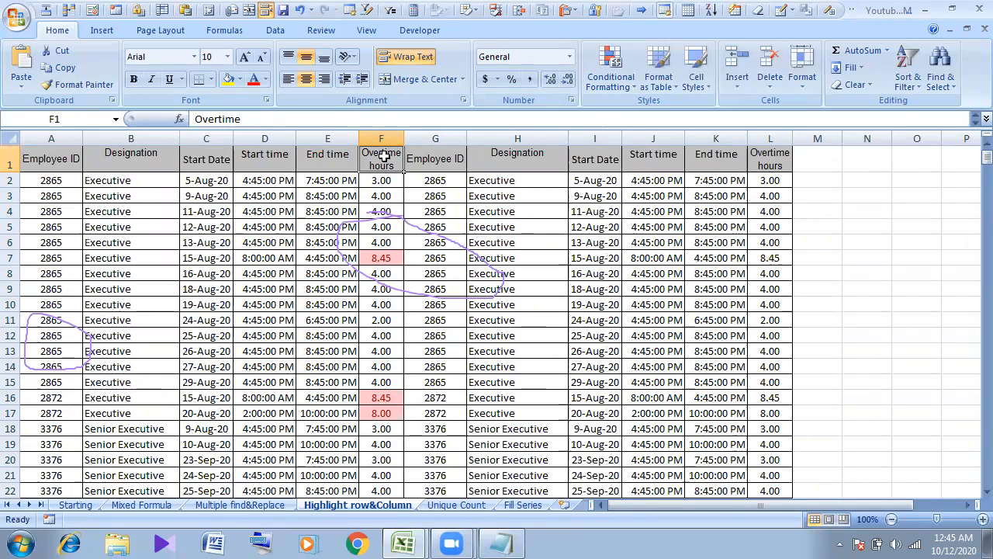
key(ctrl+shift+l)
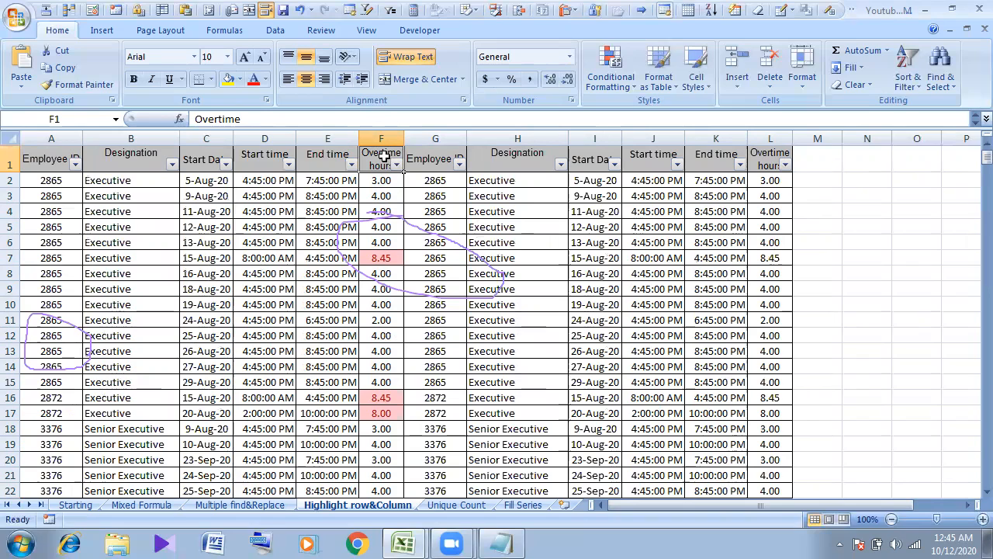
key(ctrl+shift+l)
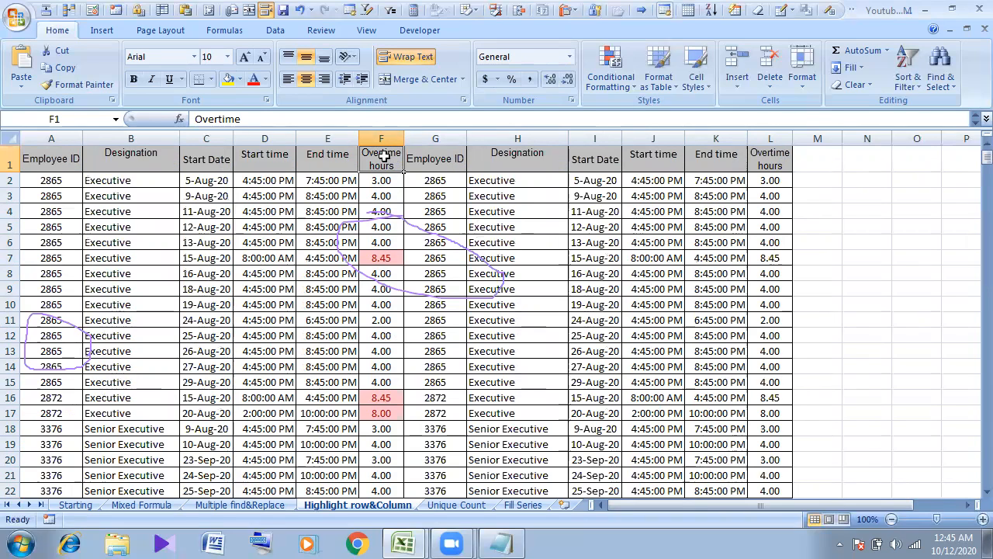
key(ctrl+shift+l)
key(ctrl+shift+l)
key(ctrl+shift+l)
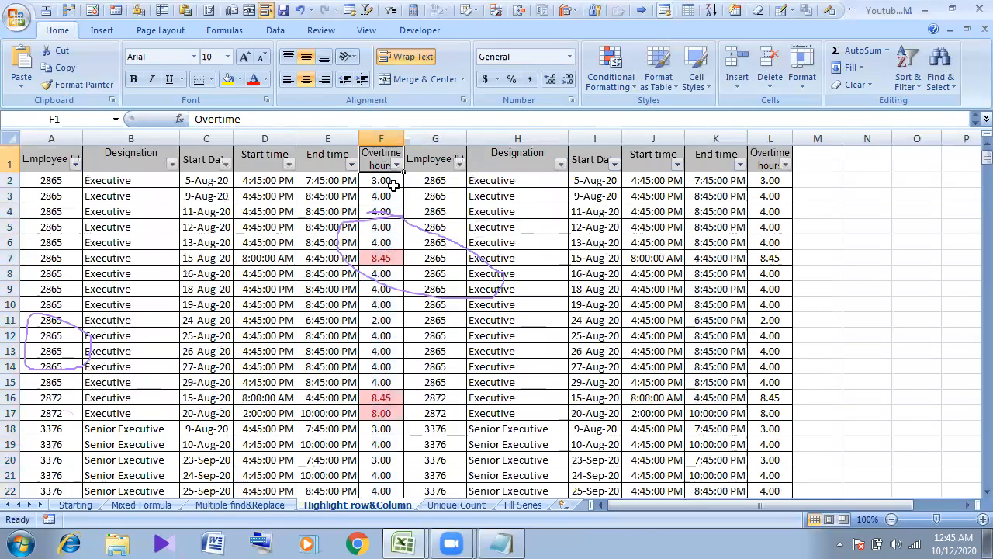
click(396, 165)
mouse_move(395, 219)
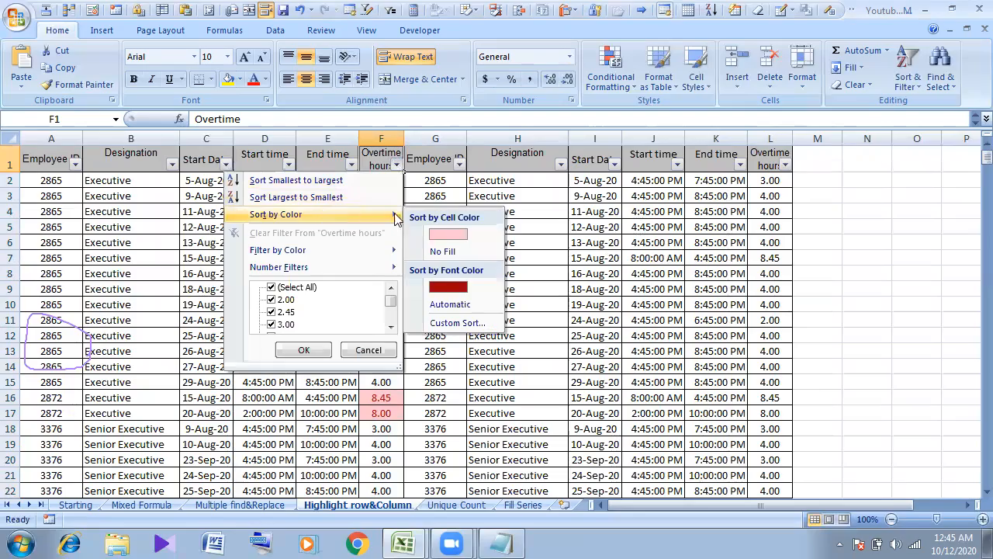
click(449, 233)
scroll(385, 263, down, 4)
scroll(386, 263, down, 14)
scroll(388, 263, up, 13)
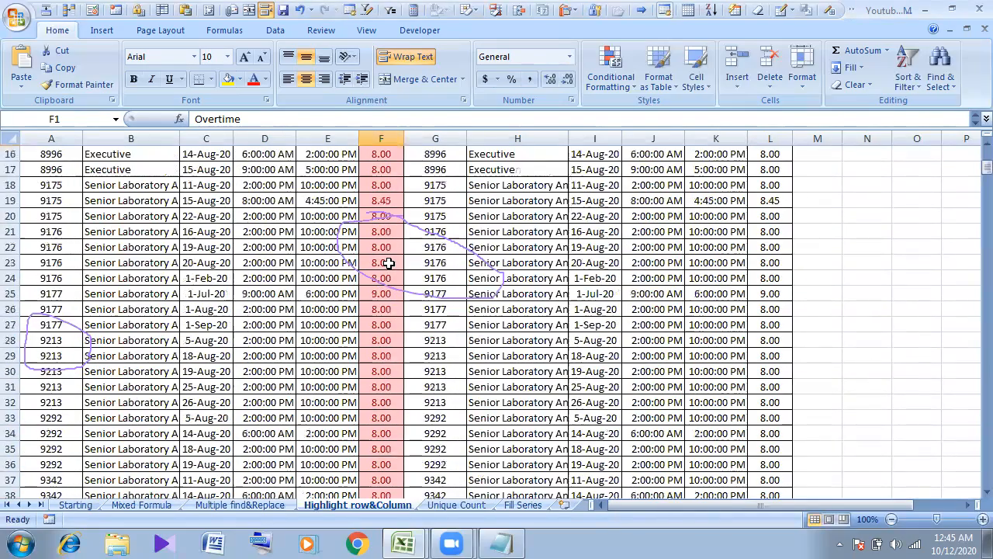
scroll(389, 263, up, 5)
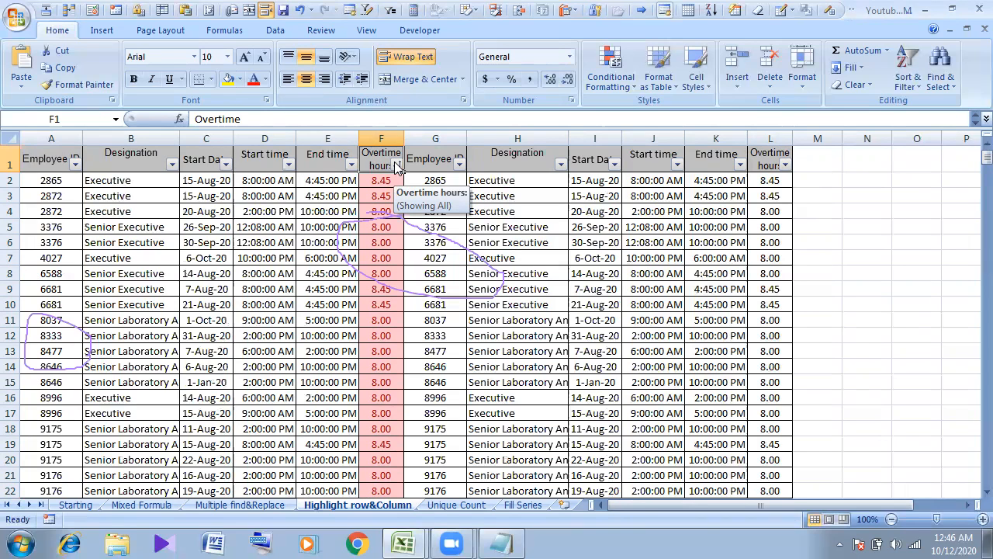
- Undo the color sort and remove the filters from the header row
key(ctrl+z)
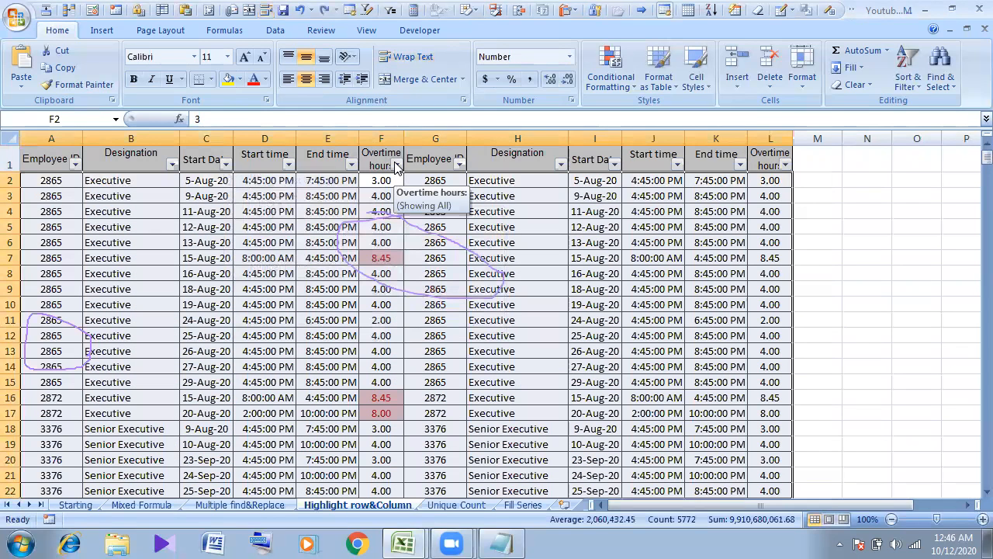
click(394, 161)
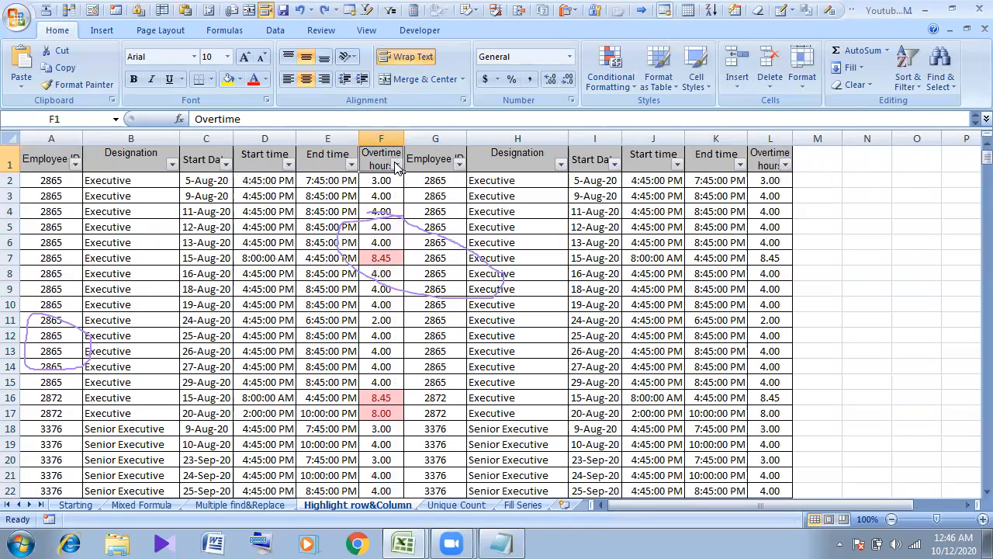
key(ctrl+shift+l)
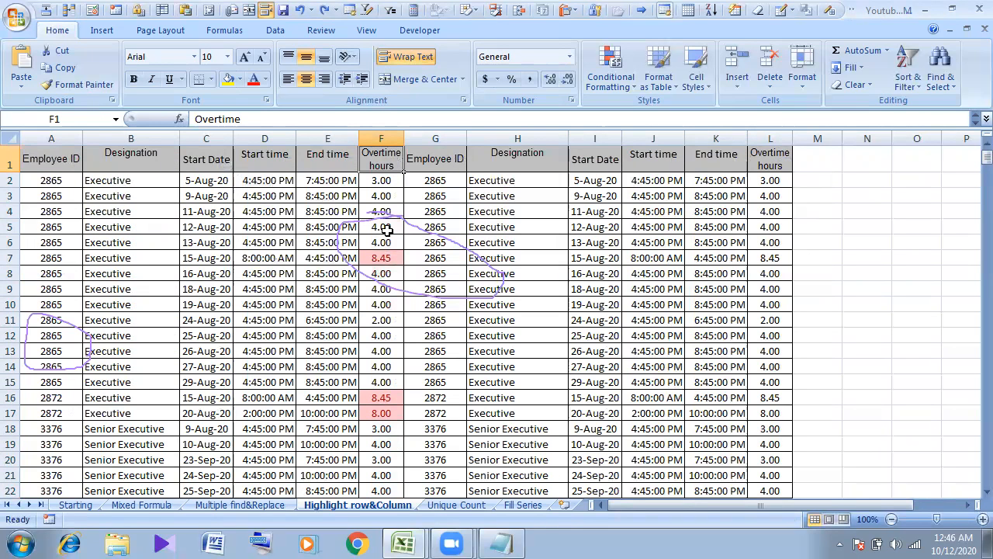
- Select the whole data table A1:L482, starting from the first Employee ID header, and look through the selected rows
click(49, 161)
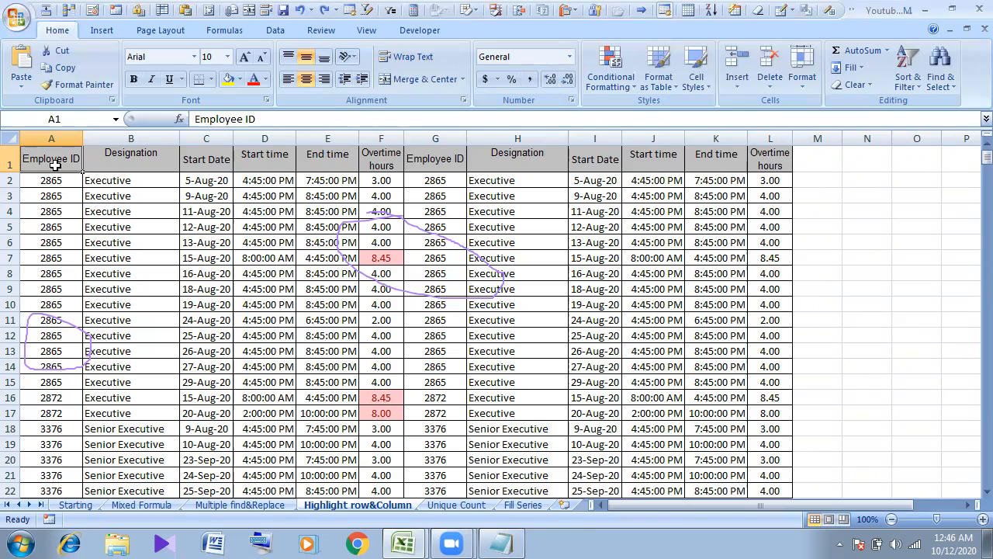
key(ctrl+shift+Right)
key(ctrl+shift+Down)
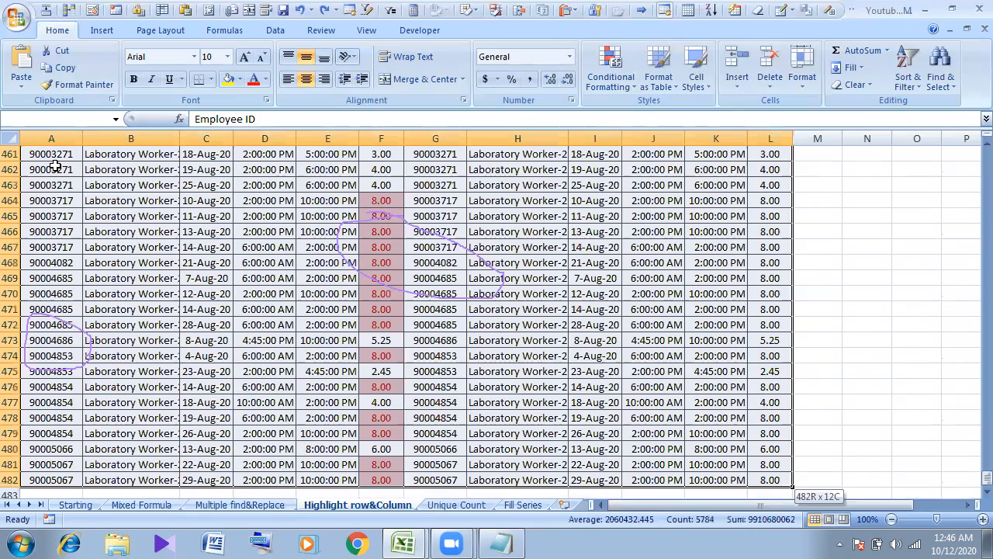
key(ctrl+BackSpace)
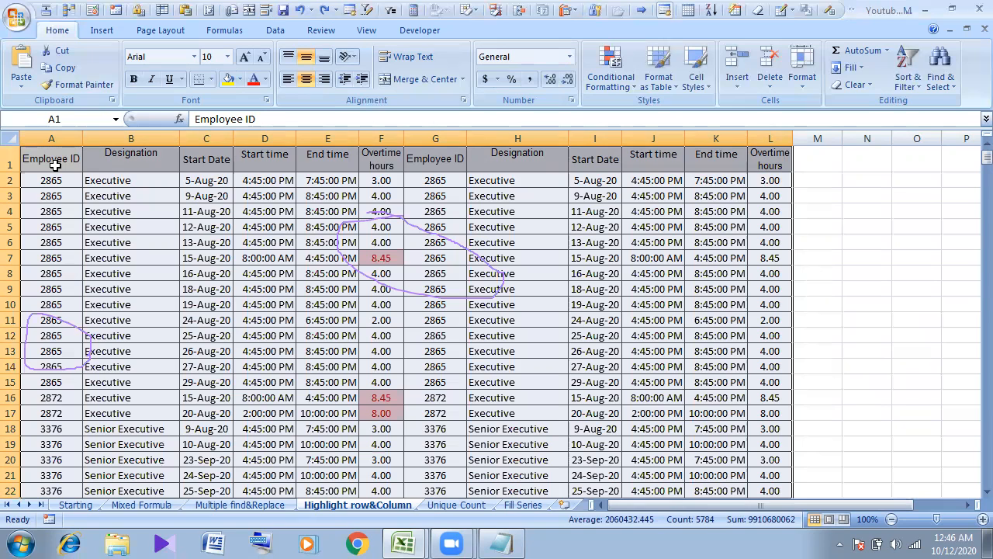
click(55, 165)
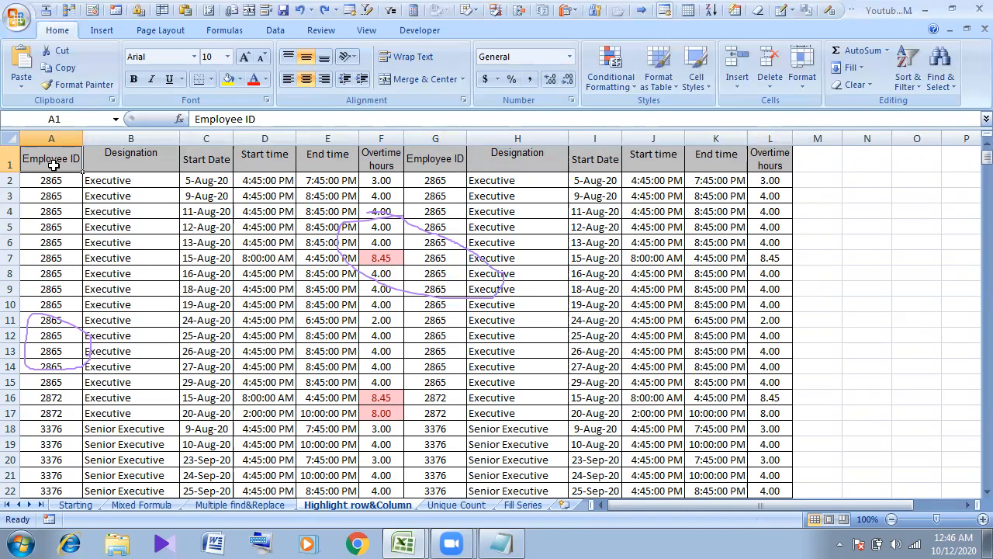
key(ctrl+shift+Right)
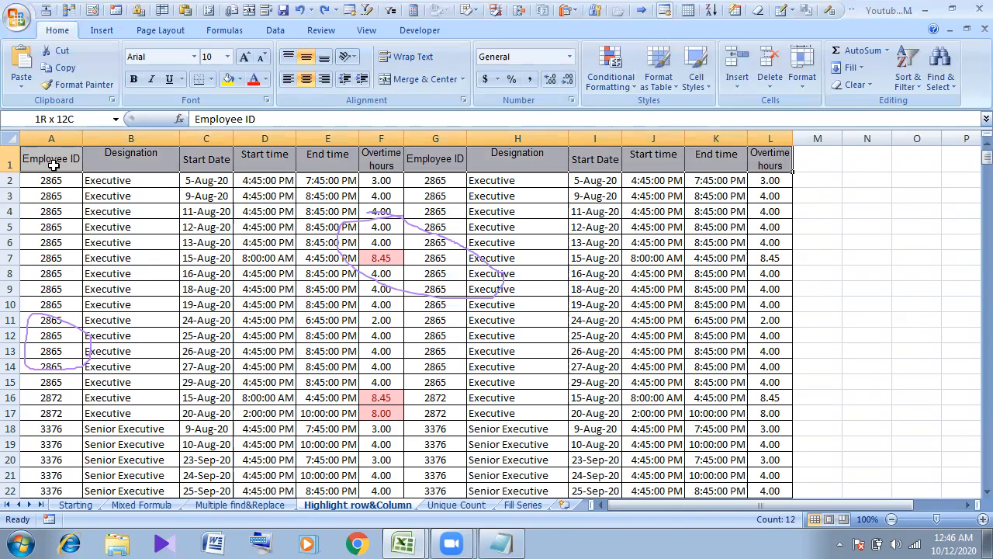
key(ctrl+shift+Down)
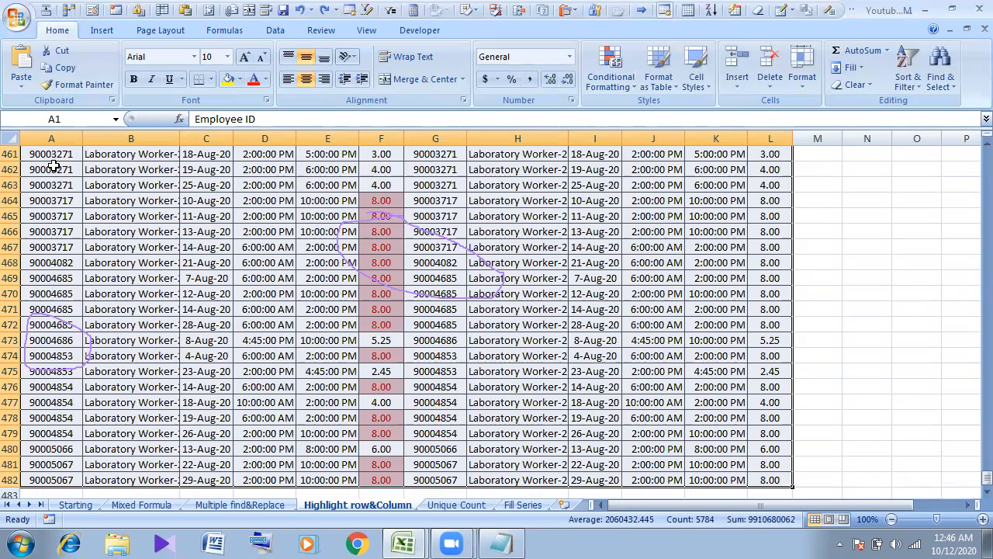
scroll(486, 310, up, 12)
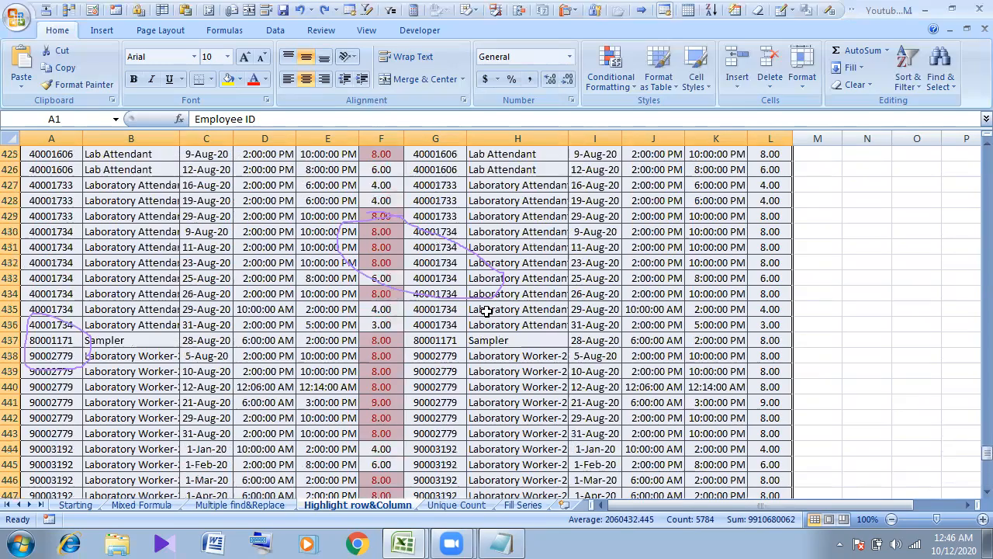
scroll(486, 311, up, 20)
scroll(487, 326, down, 10)
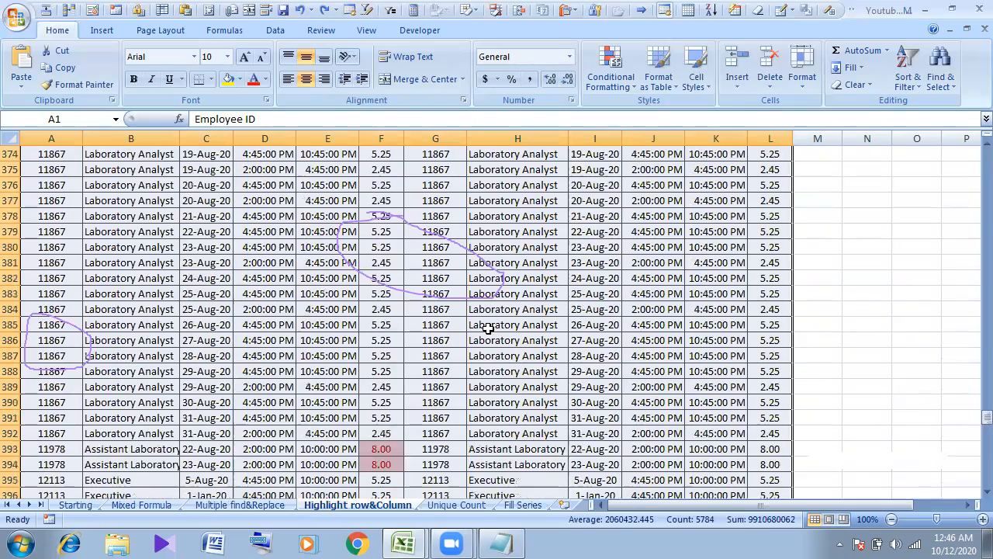
scroll(487, 329, down, 20)
scroll(488, 338, up, 10)
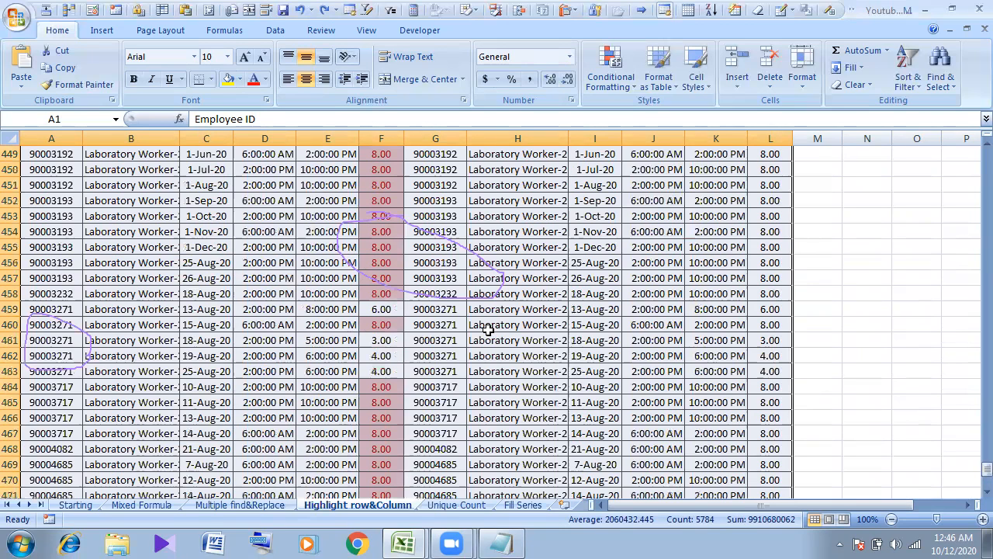
key(ctrl+Home)
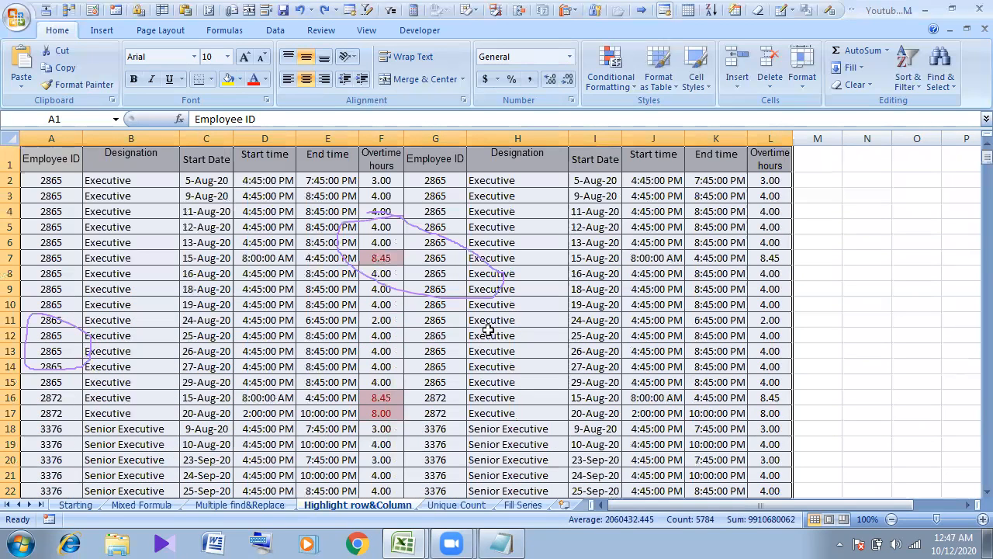
scroll(721, 211, down, 1)
scroll(721, 211, up, 1)
- Create a conditional formatting rule for the selected table that determines cells with the formula =mod(row(),2)
click(609, 84)
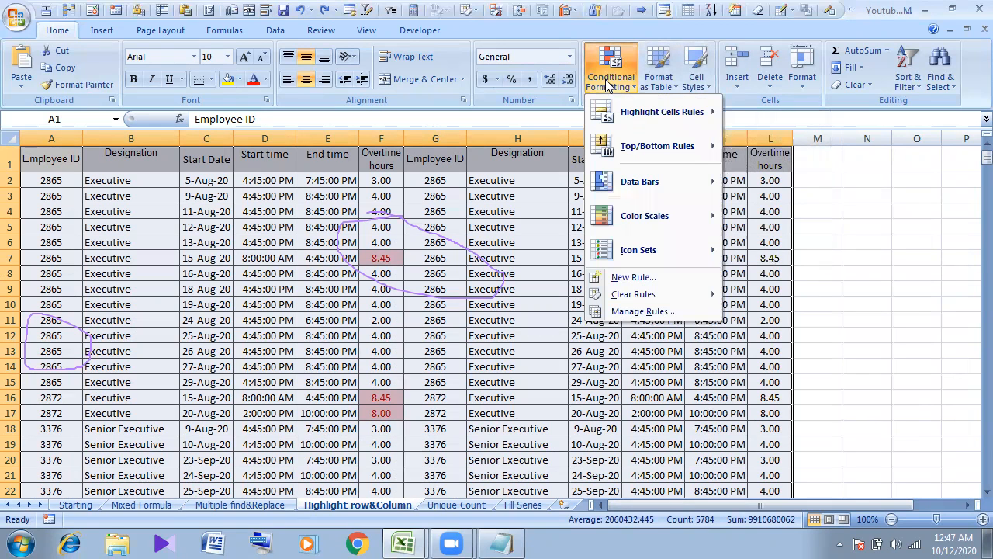
click(627, 273)
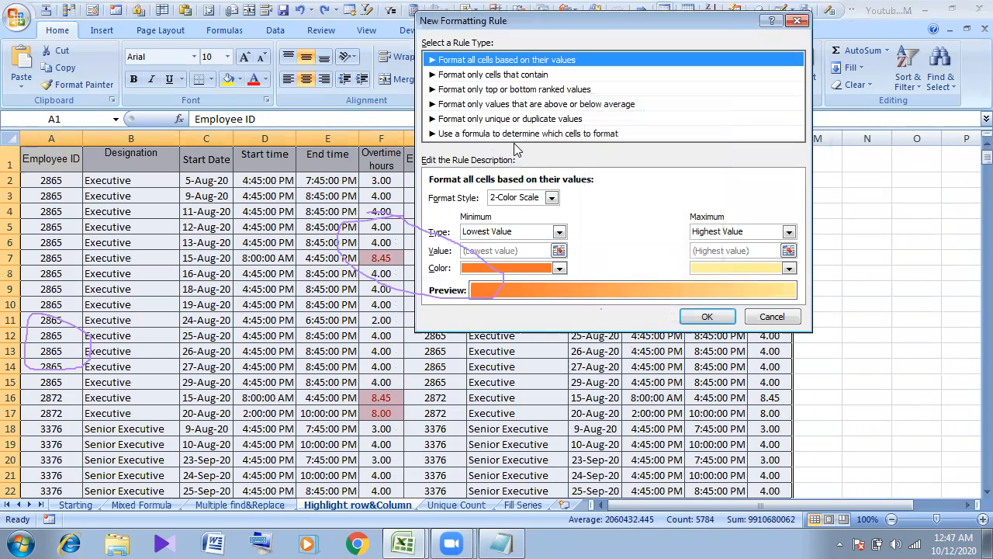
click(580, 135)
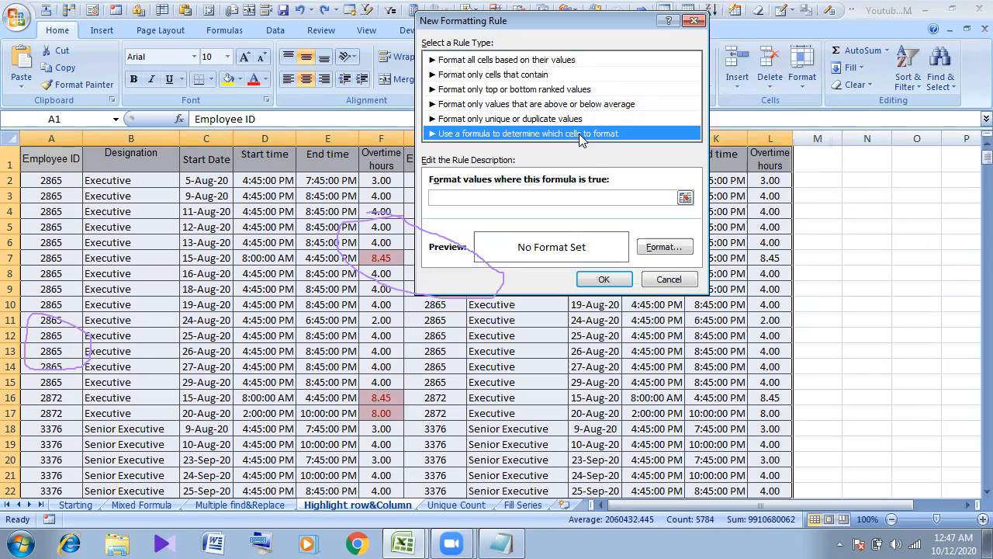
click(482, 199)
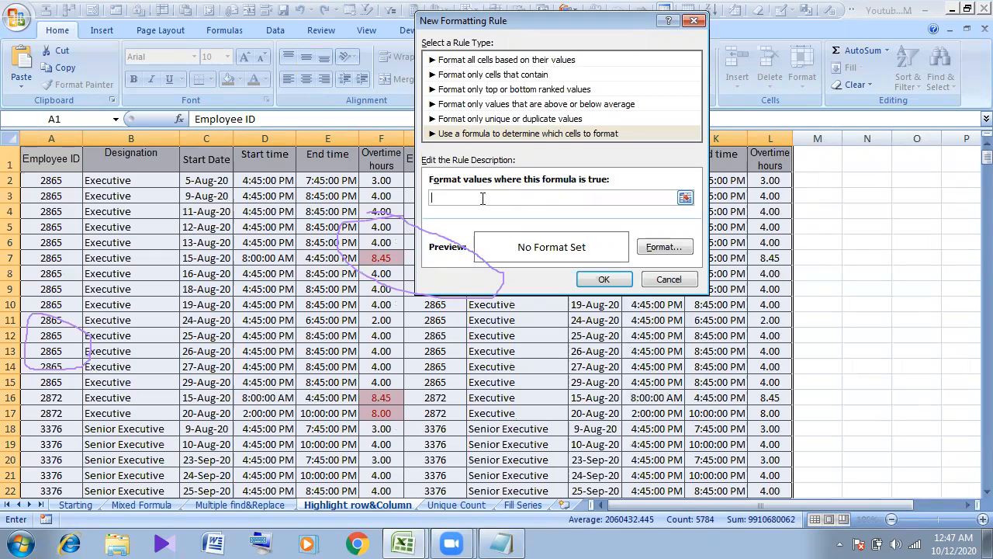
text(=mod(row())
text())
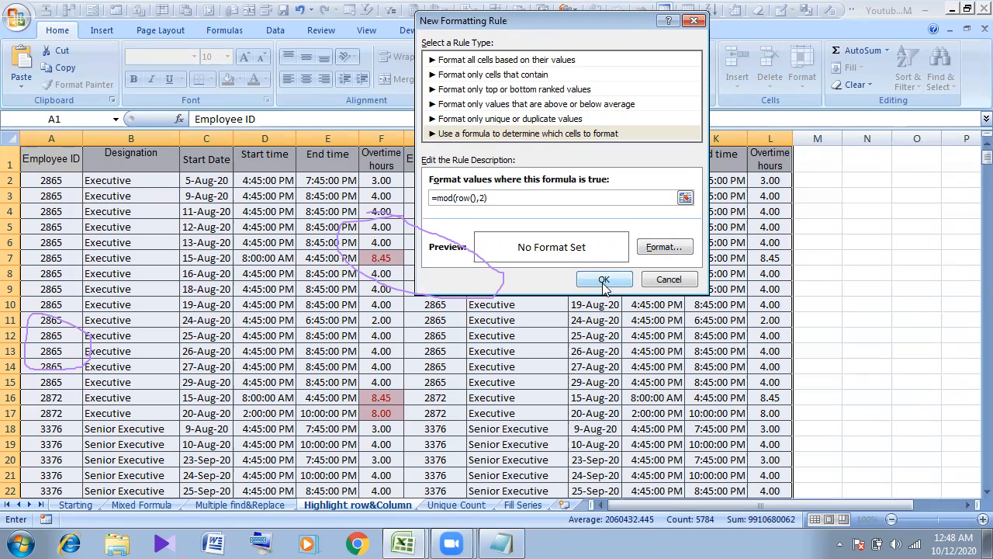
- Set the new rule's format to a red background fill and apply it to the table's alternate rows
click(657, 249)
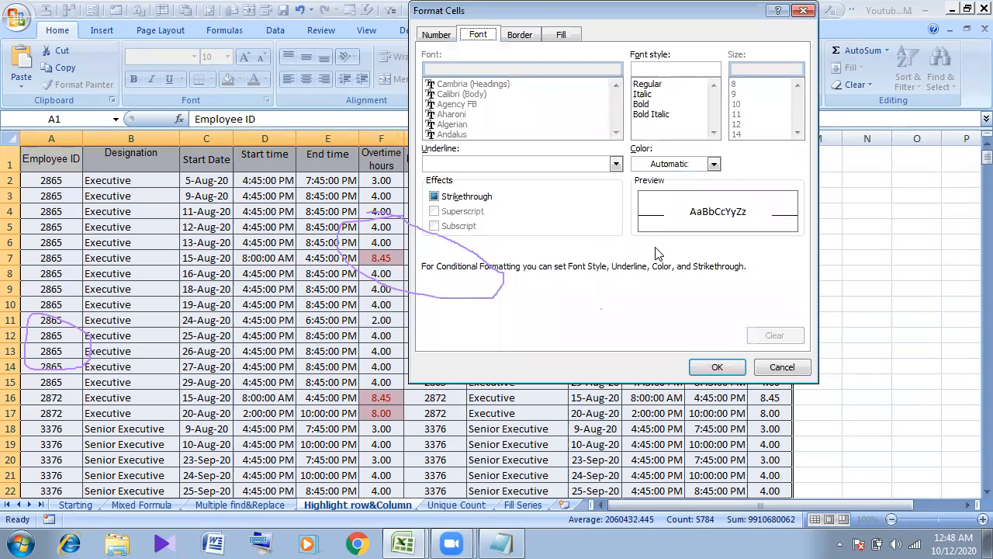
click(567, 35)
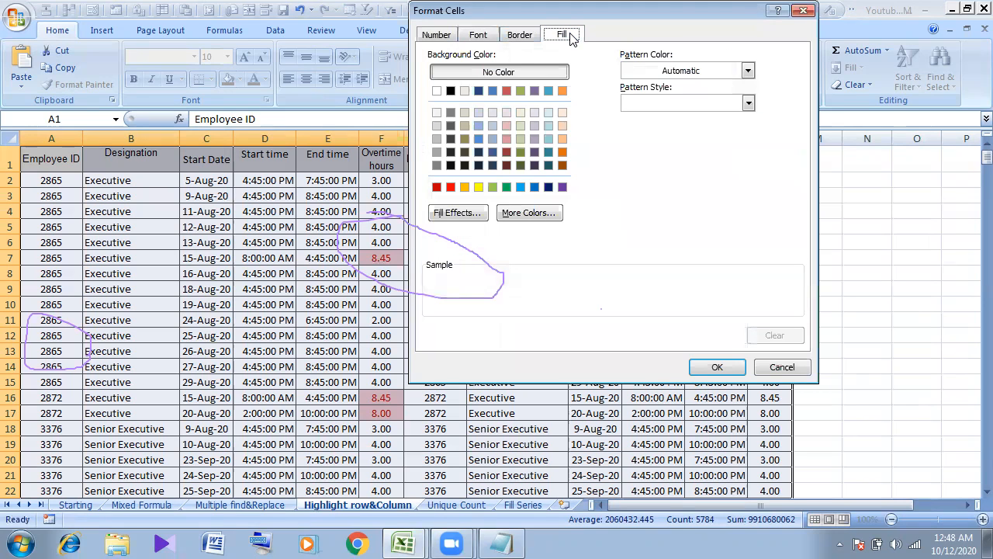
click(450, 188)
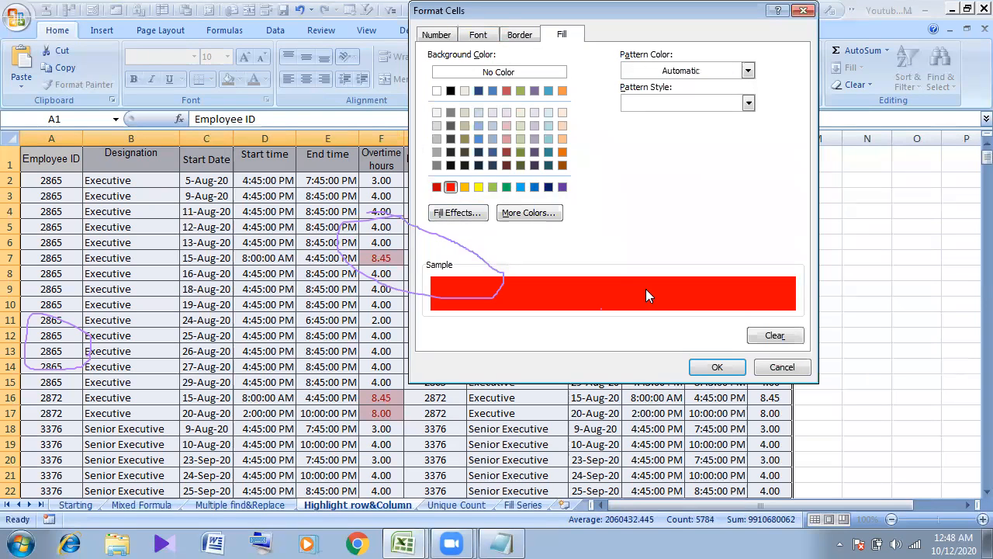
click(717, 368)
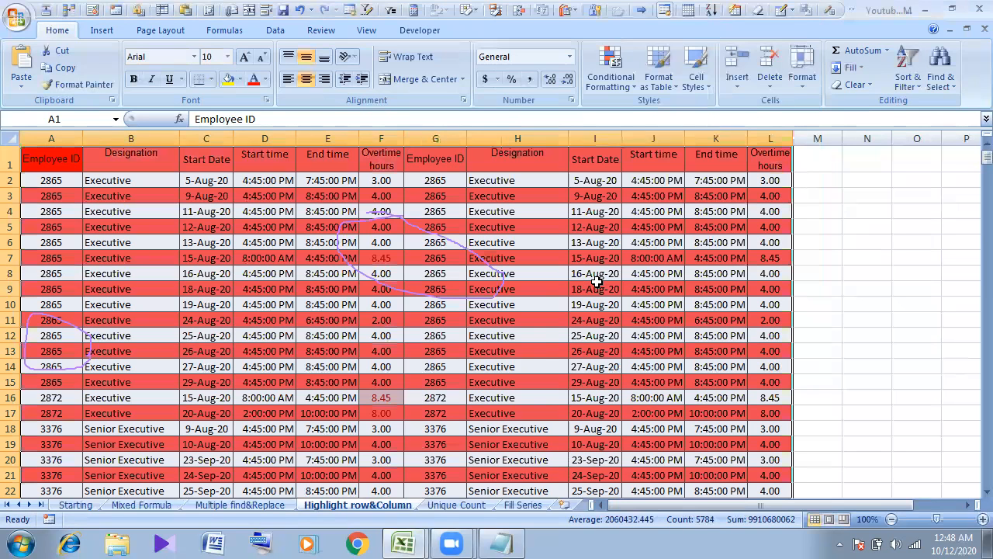
scroll(537, 334, down, 10)
scroll(543, 356, down, 20)
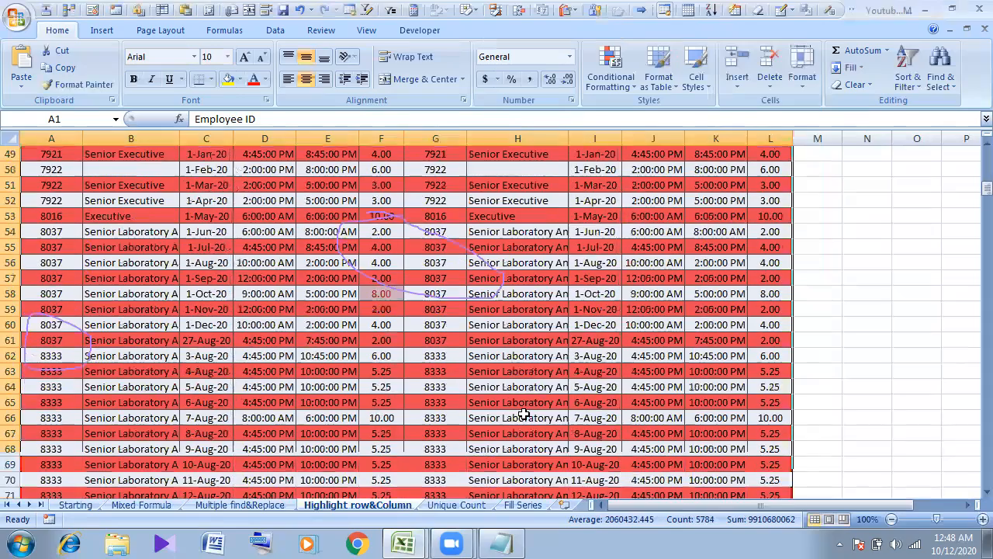
scroll(526, 419, down, 8)
scroll(526, 411, up, 20)
scroll(526, 407, up, 20)
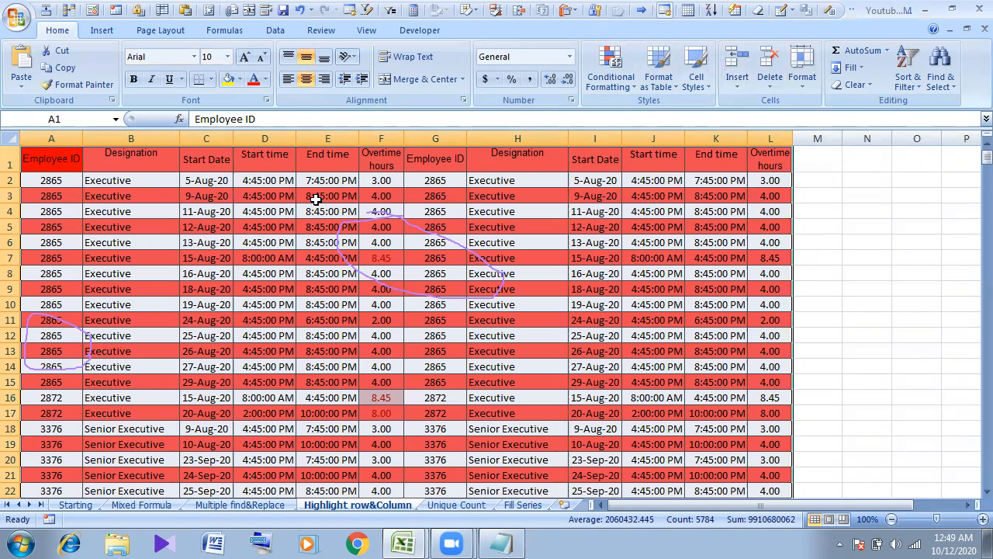
- Edit the red-fill rule for A1:L482 in the Conditional Formatting Rules Manager so its formula is =MOD(COLUMN(),2)
click(618, 84)
mouse_move(655, 252)
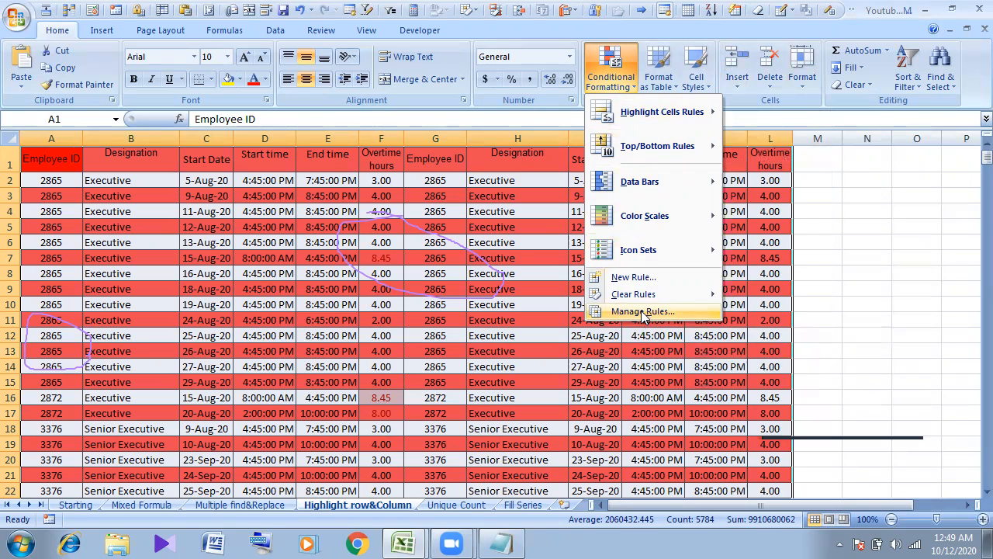
click(644, 312)
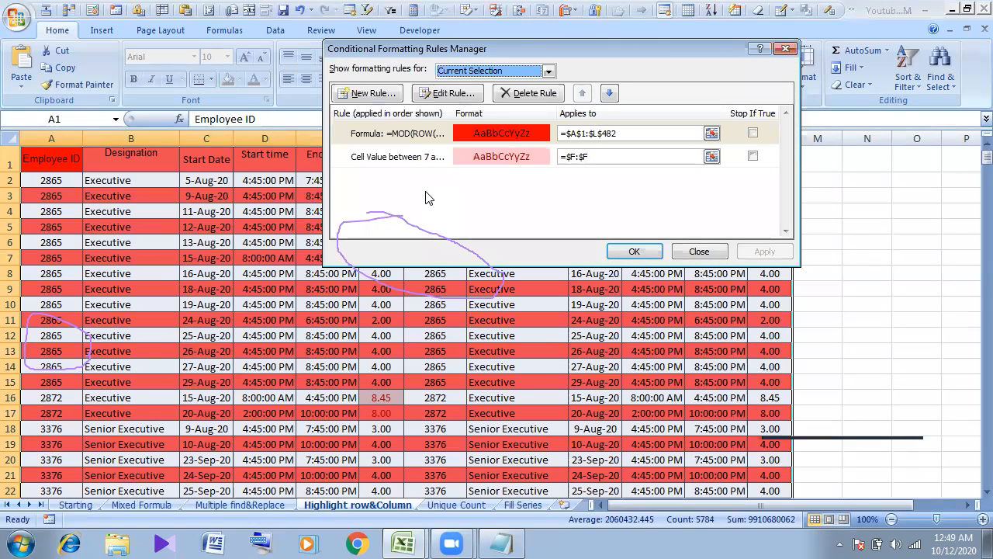
click(419, 136)
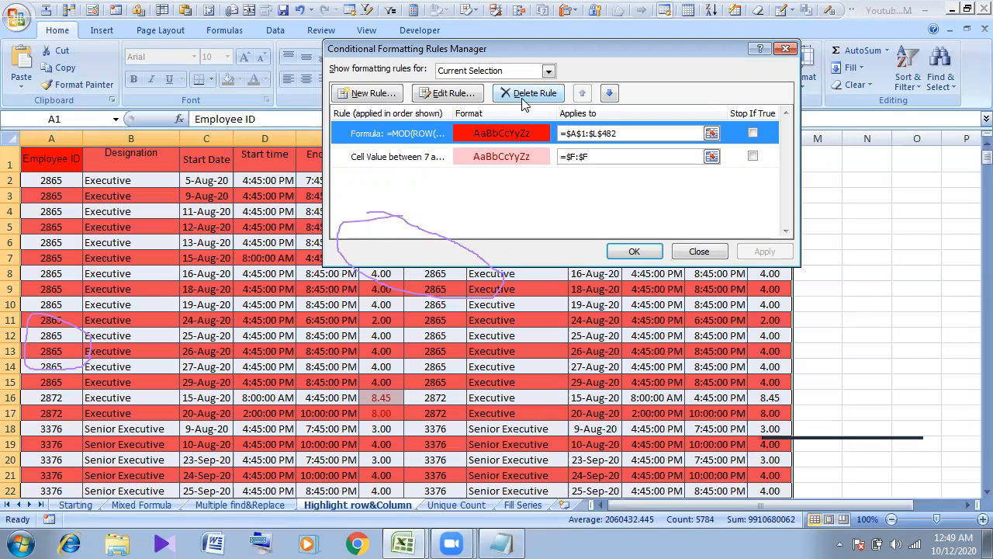
click(462, 94)
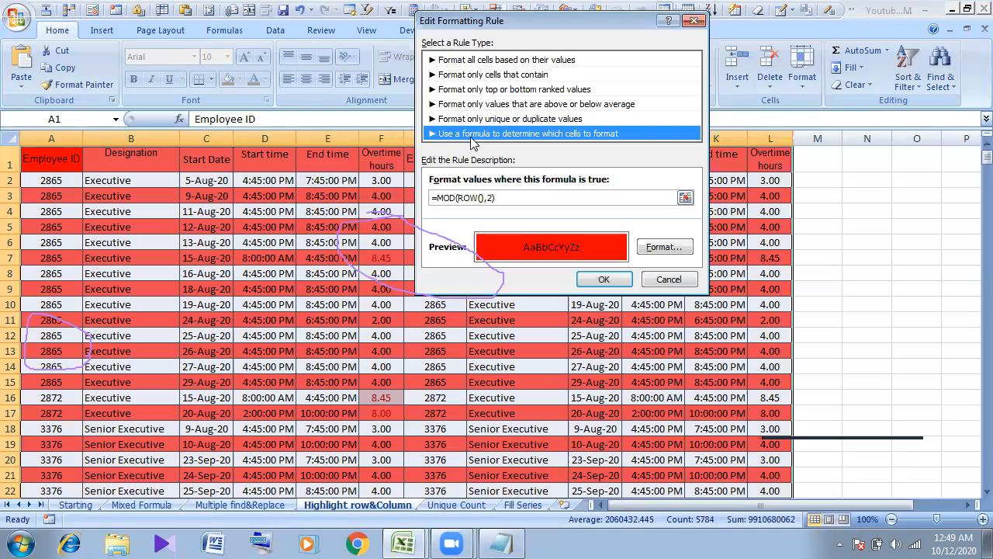
click(480, 197)
key(BackSpace)
key(BackSpace)
key(BackSpace)
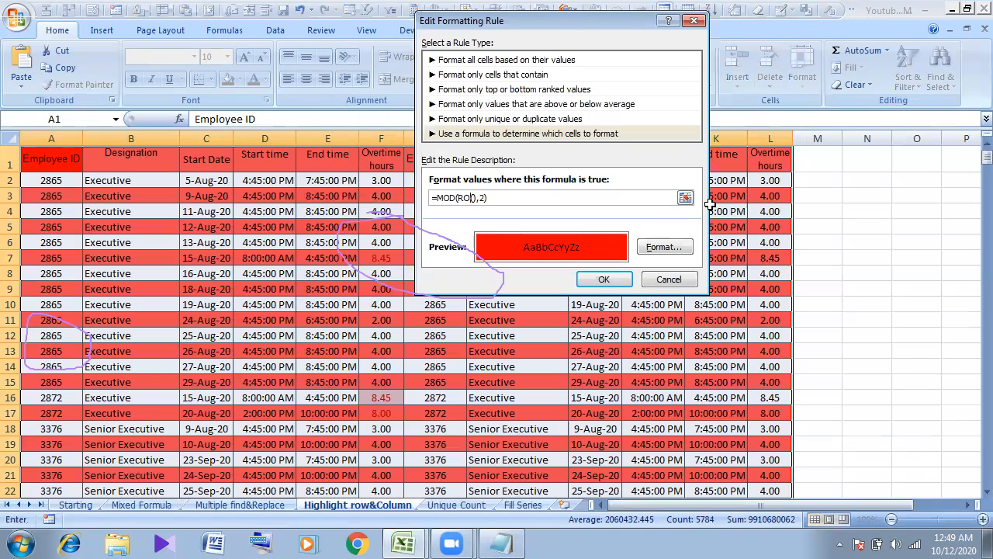
text(col)
key(BackSpace)
key(BackSpace)
text(olumn)
click(604, 279)
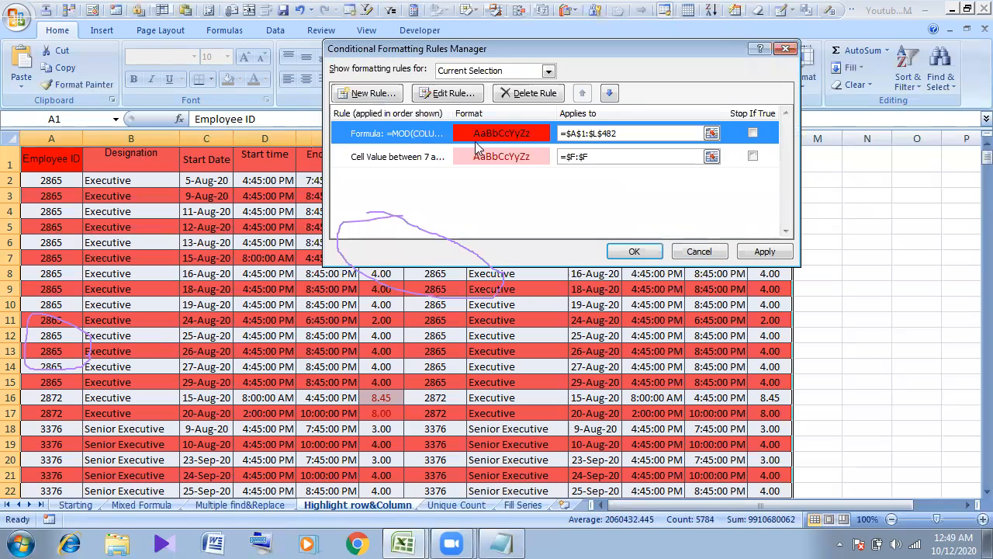
- Apply the edited column rule to the table and close the rules manager
click(764, 253)
click(632, 253)
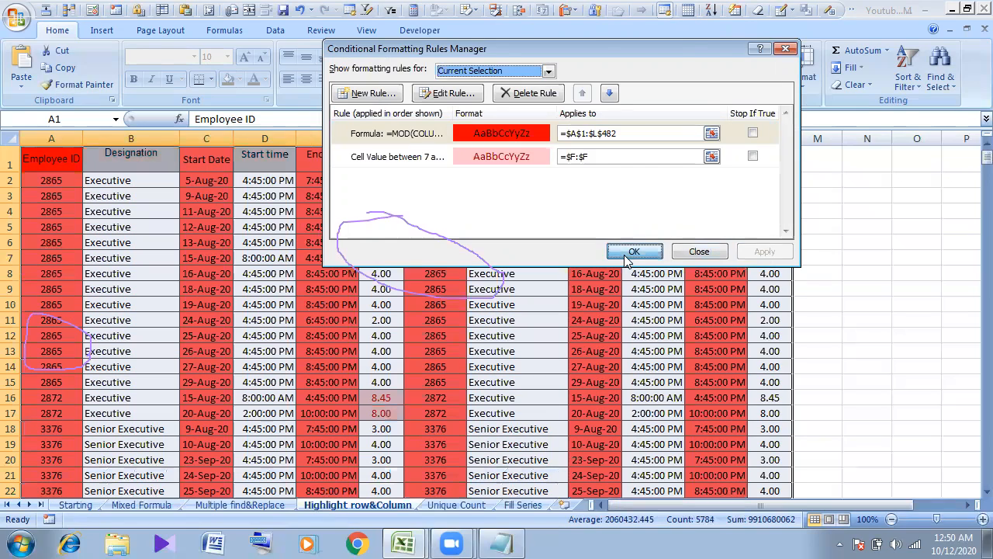
scroll(400, 307, down, 18)
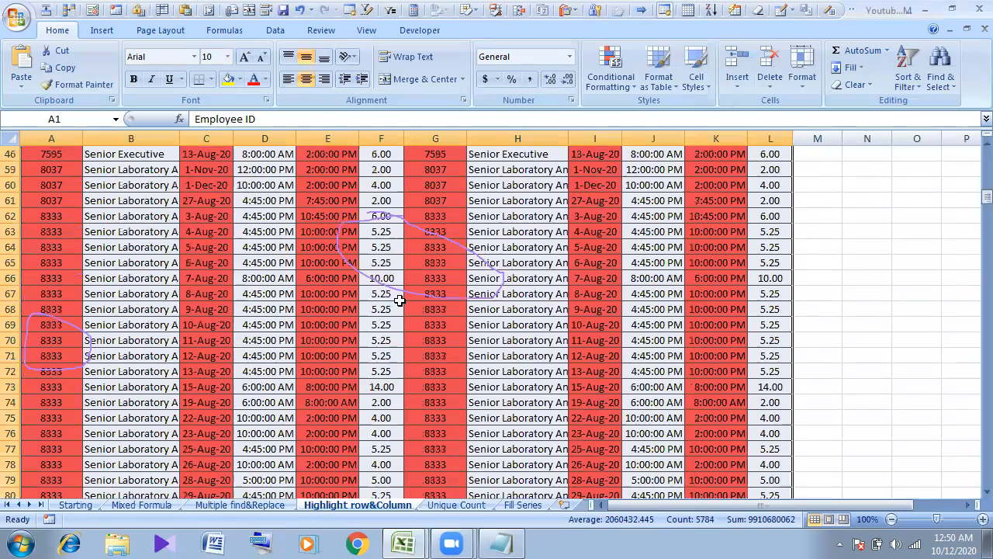
scroll(401, 299, up, 18)
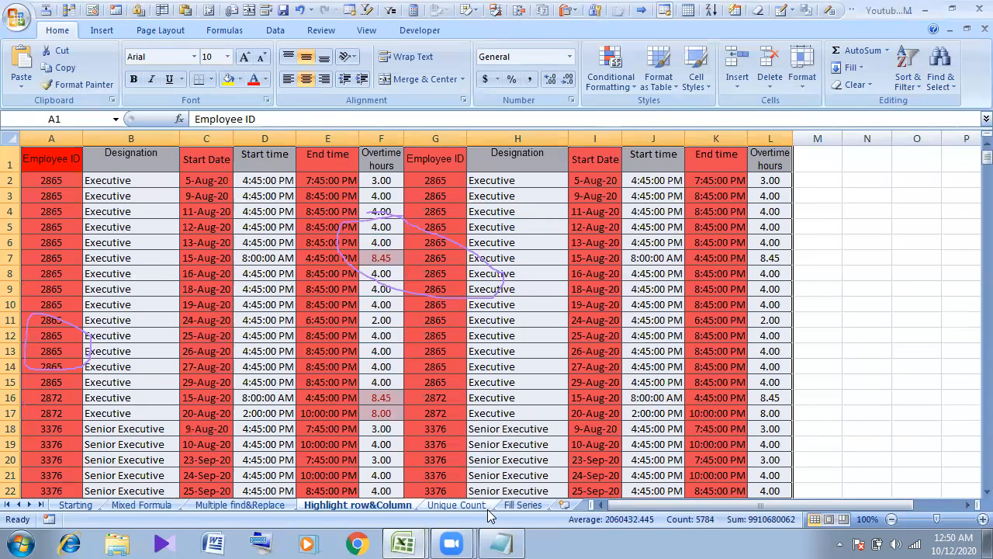
- On the Fill Series sheet, enter 1, 2 and 3 in B1:B3 and extend the series down to B11
click(526, 505)
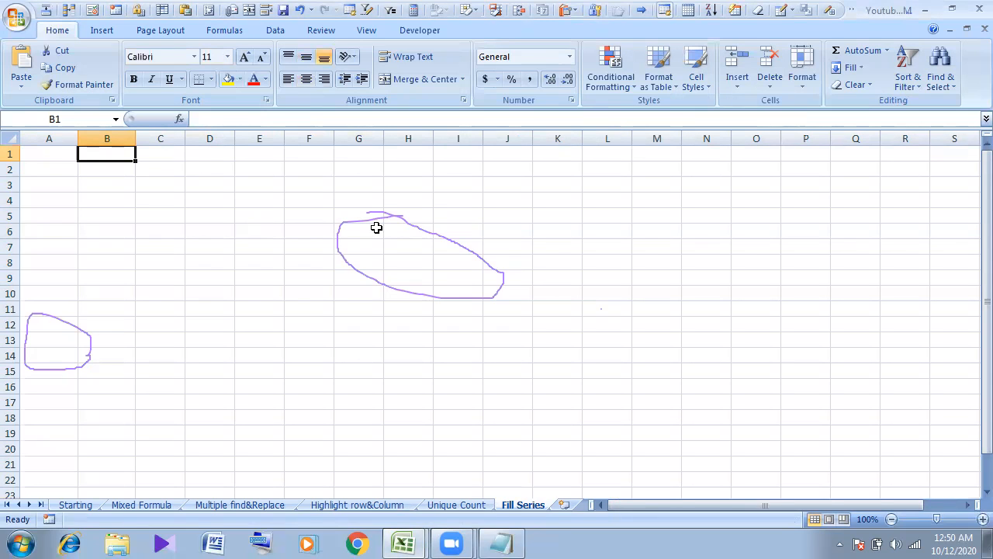
text(1)
key(Return)
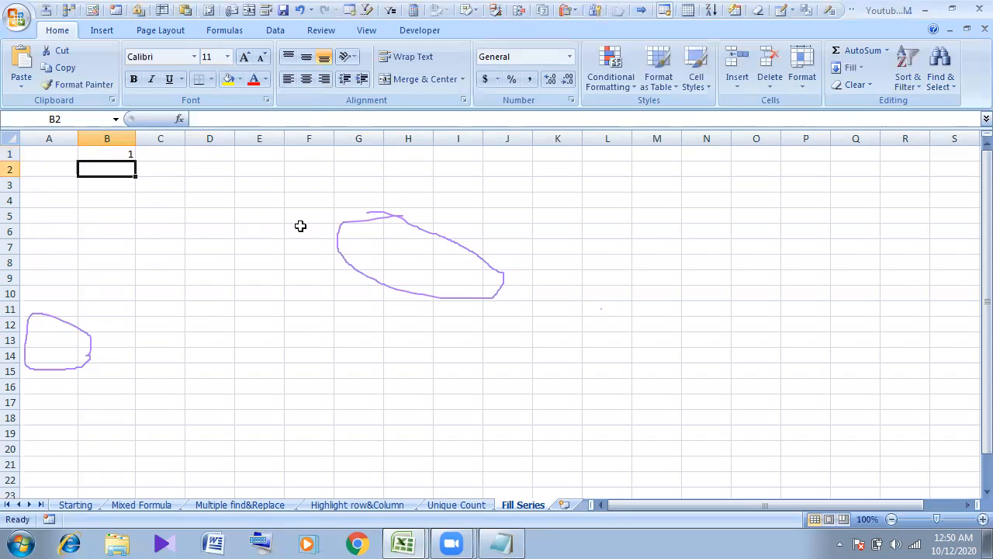
text(2)
key(Return)
text(3)
key(Return)
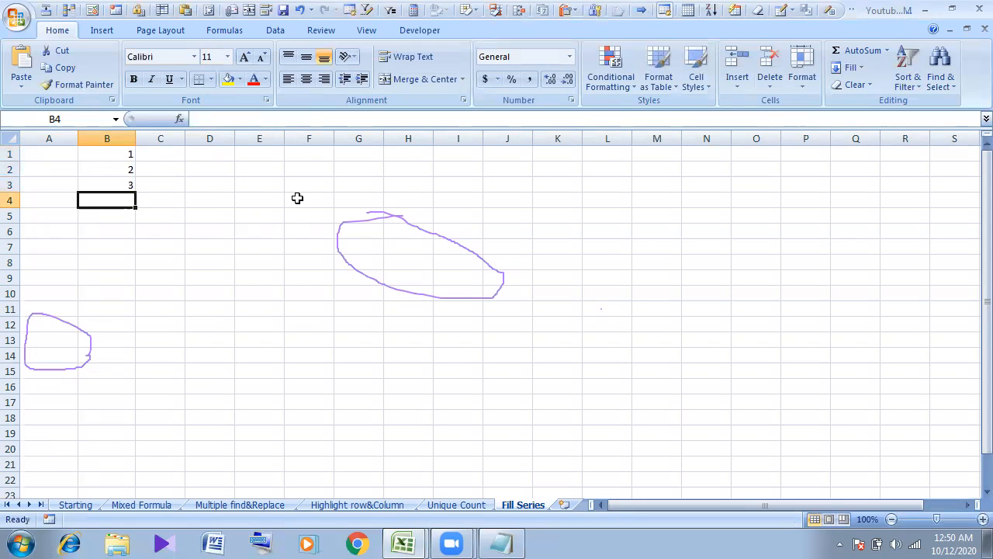
drag(124, 157, 149, 326)
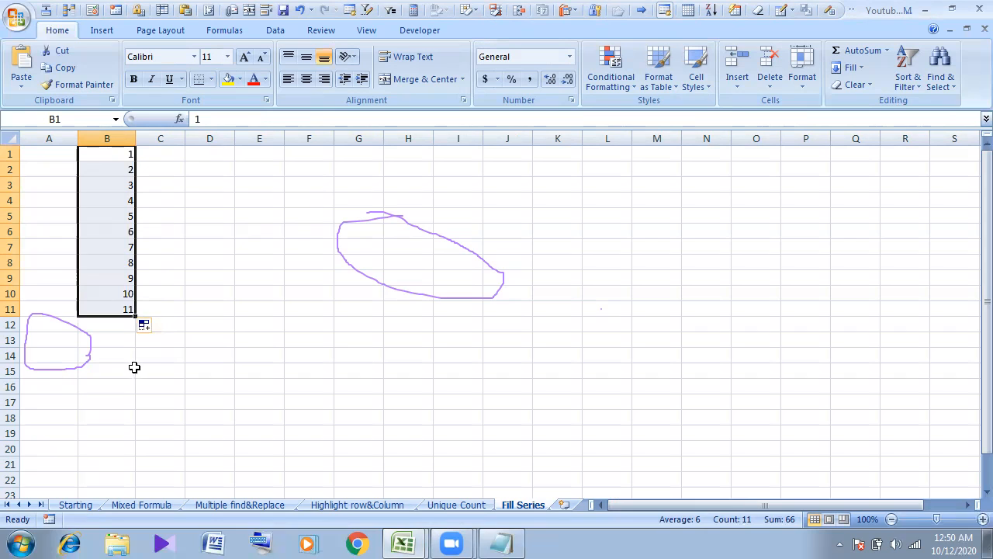
- Fill a linear series in rows from cell B11 with step value 1 and stop value 22
click(124, 308)
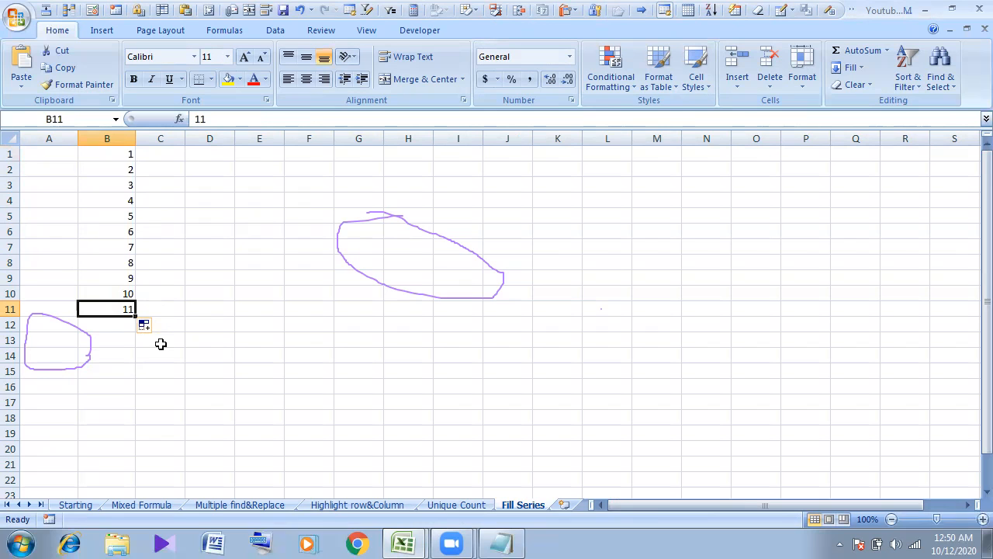
click(860, 69)
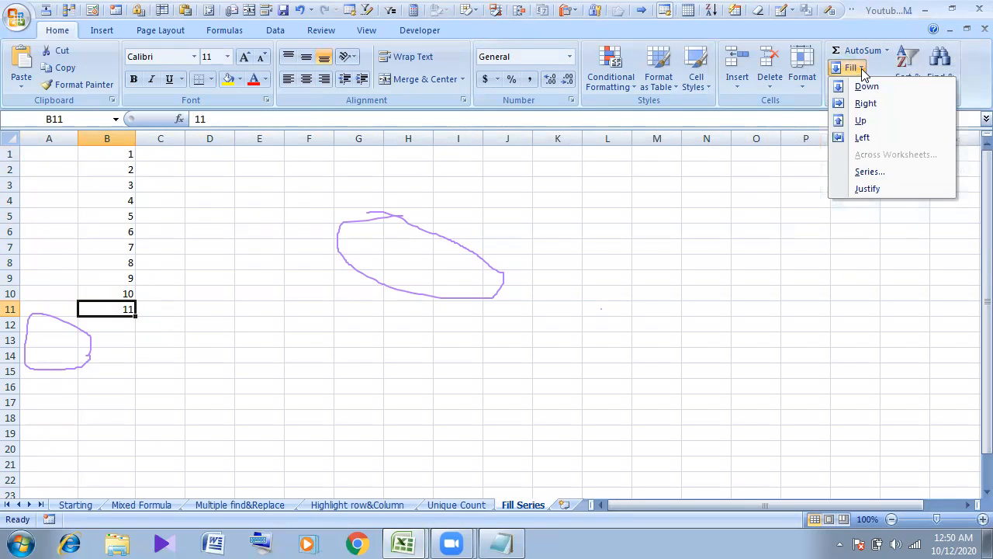
click(879, 175)
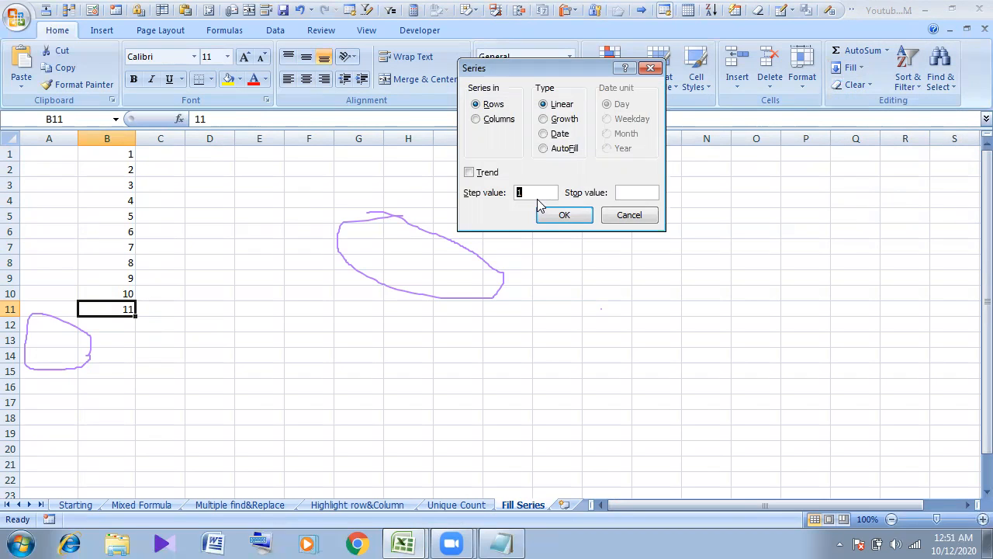
click(627, 192)
text(22)
double_click(634, 192)
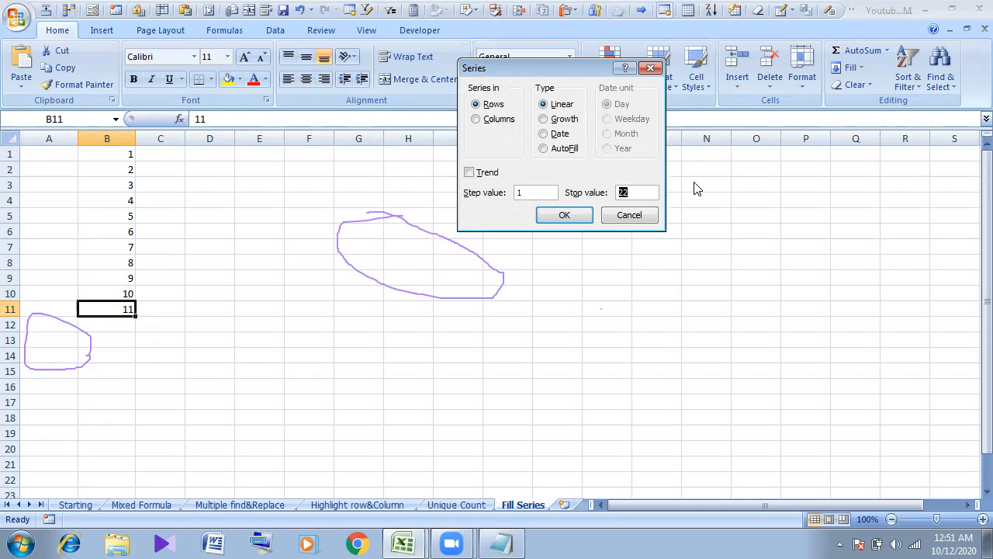
click(564, 217)
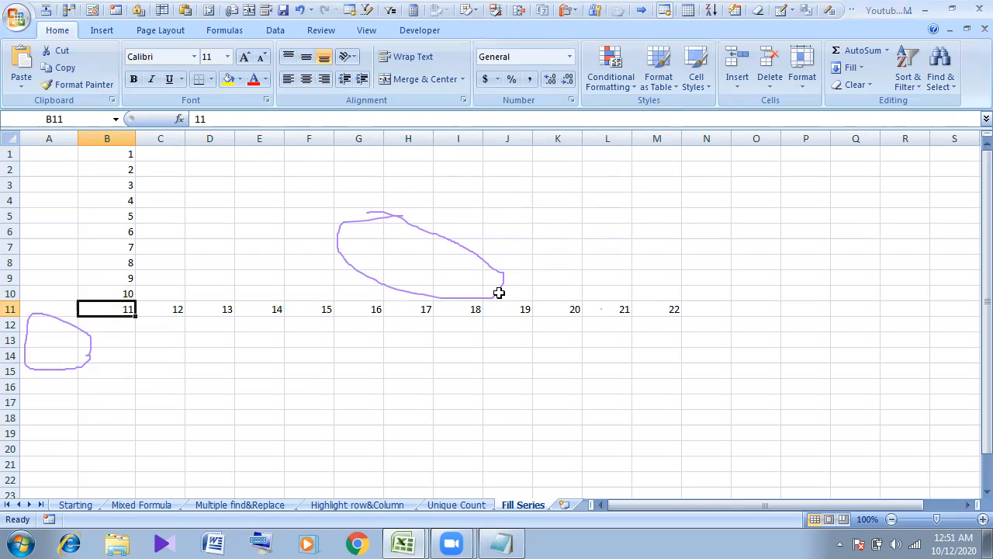
- Clear the filled series values from C11:M11
click(164, 312)
drag(164, 312, 649, 308)
key(Delete)
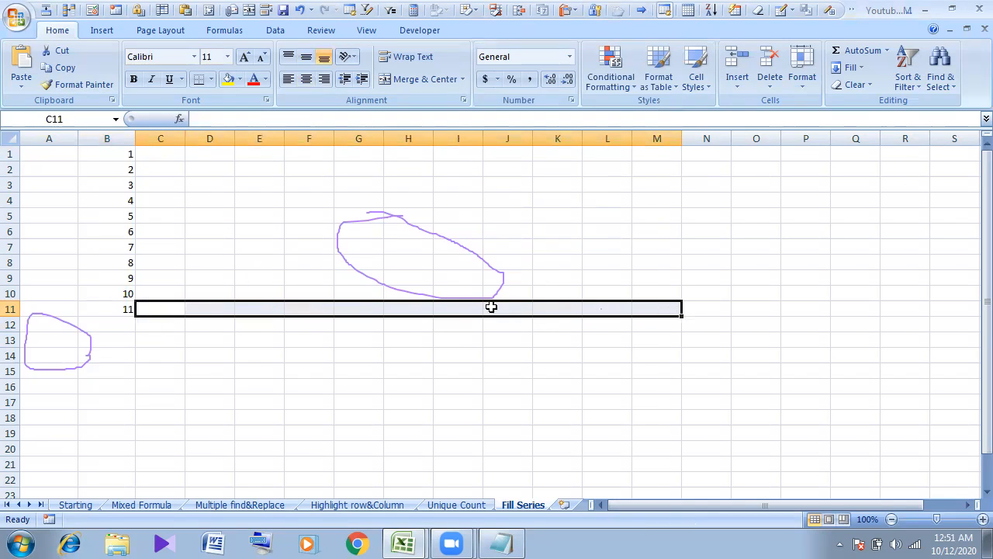
- Fill a linear series in columns from cell B11 with step value 1 and stop value 15
click(118, 308)
click(851, 69)
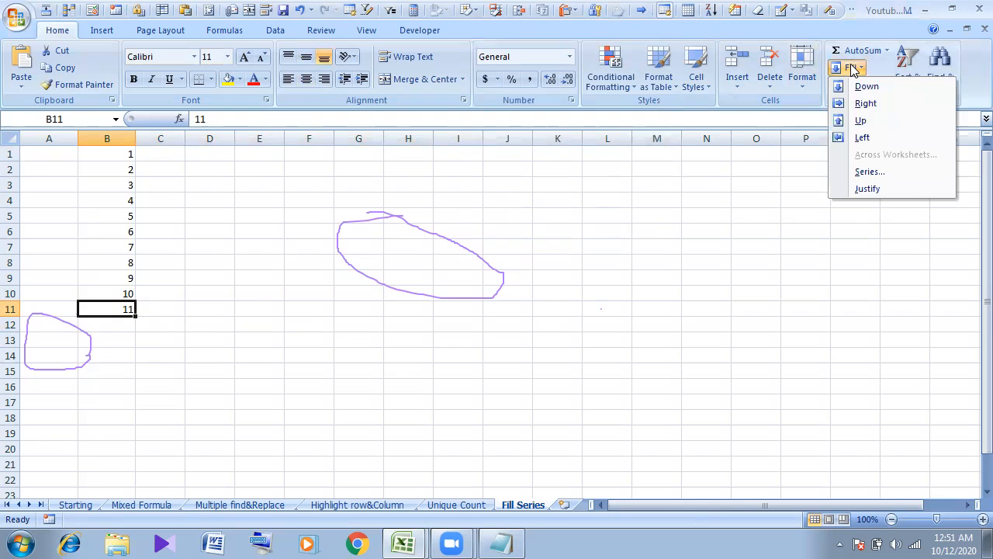
click(867, 172)
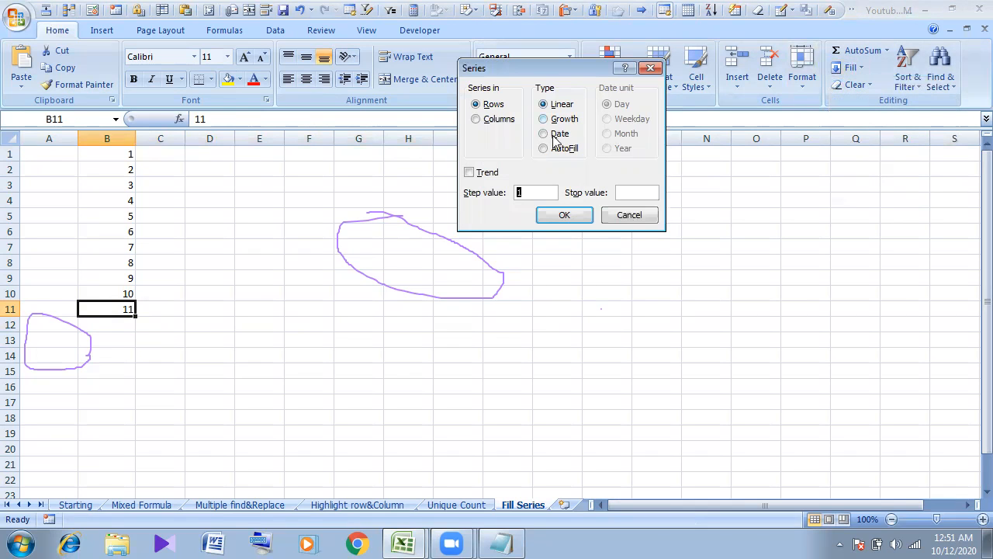
click(491, 124)
click(630, 193)
text(15)
click(570, 215)
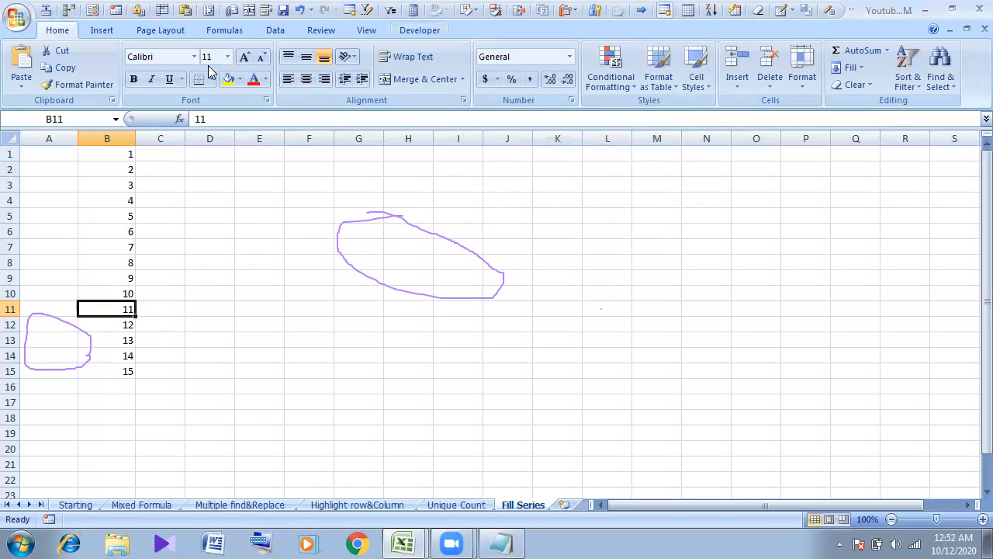
- Clear the numbers in B1:B15 and select cell C2
drag(122, 153, 119, 373)
key(Delete)
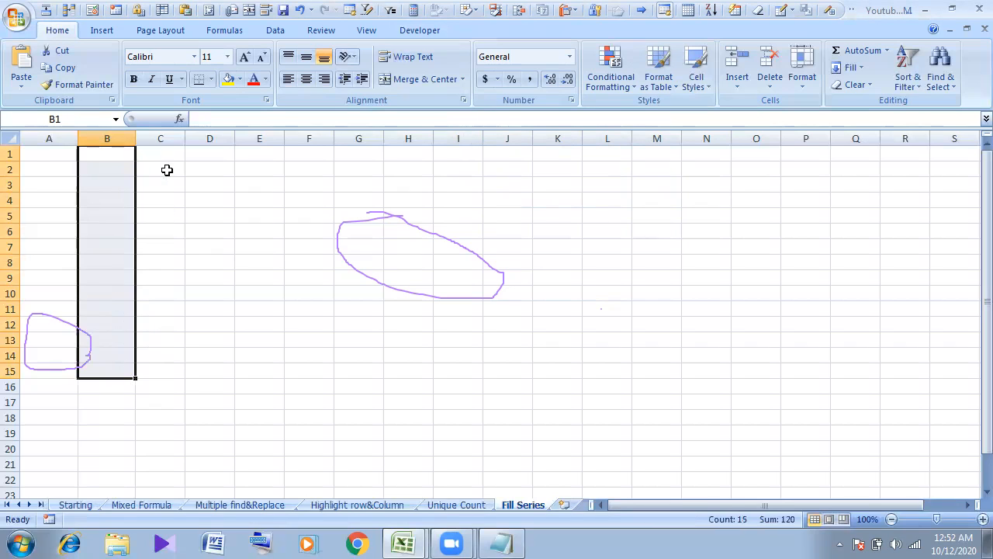
click(167, 165)
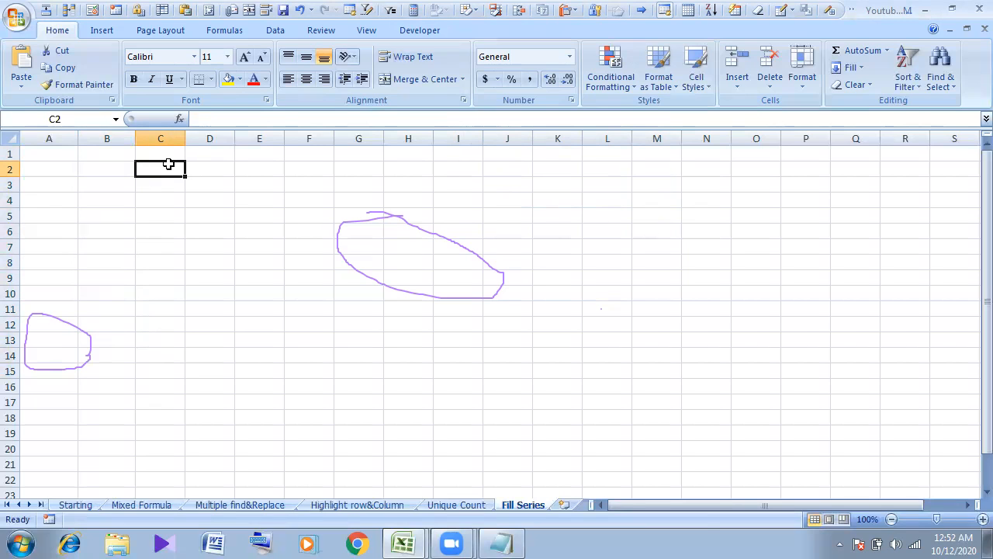
- Enter the date 1/1/2020 in cell C2 and widen column C
text(1/)
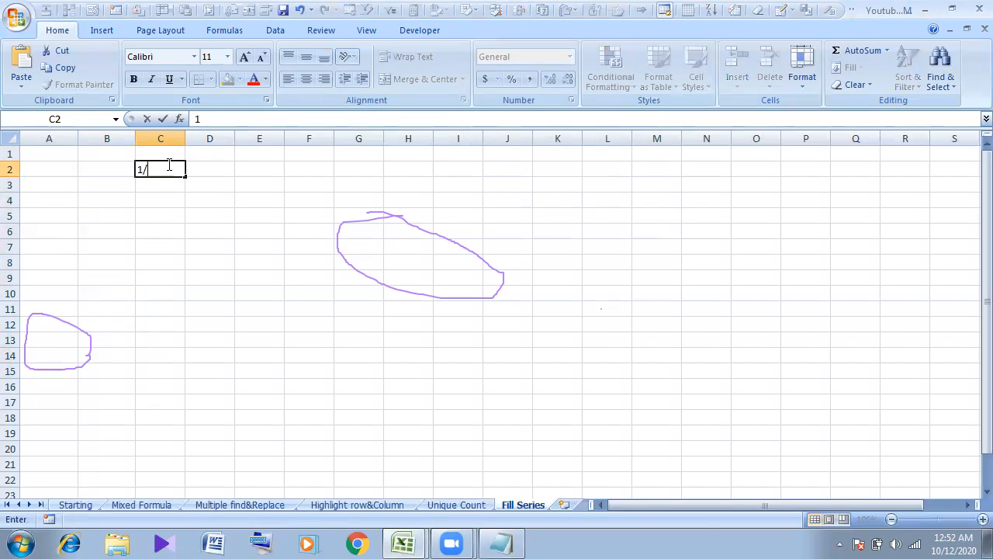
text(1/2020)
key(Return)
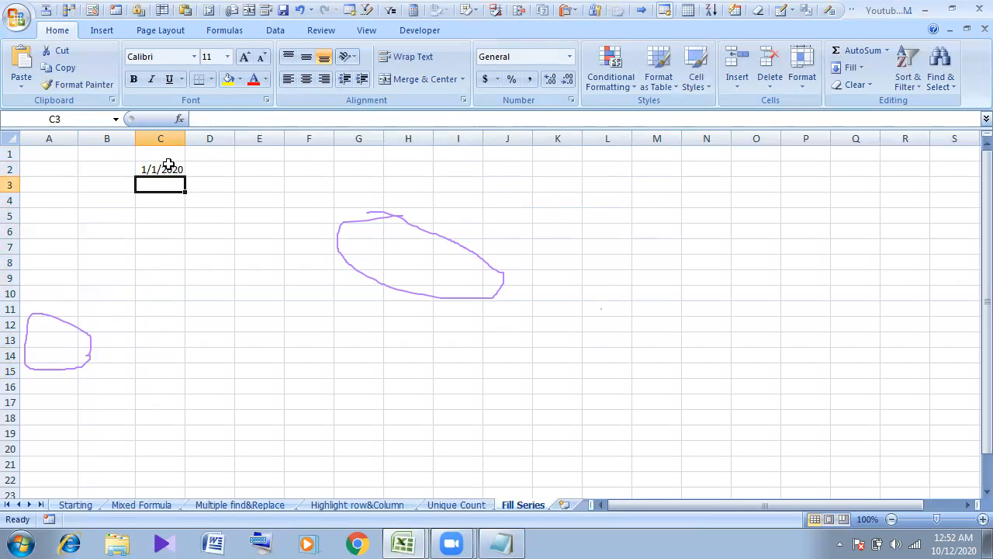
click(168, 165)
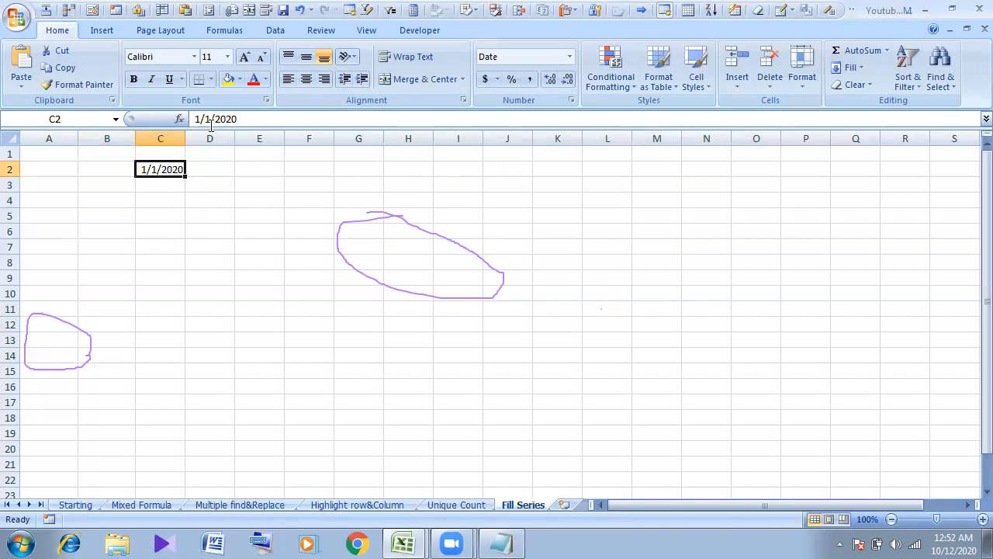
drag(190, 141, 233, 138)
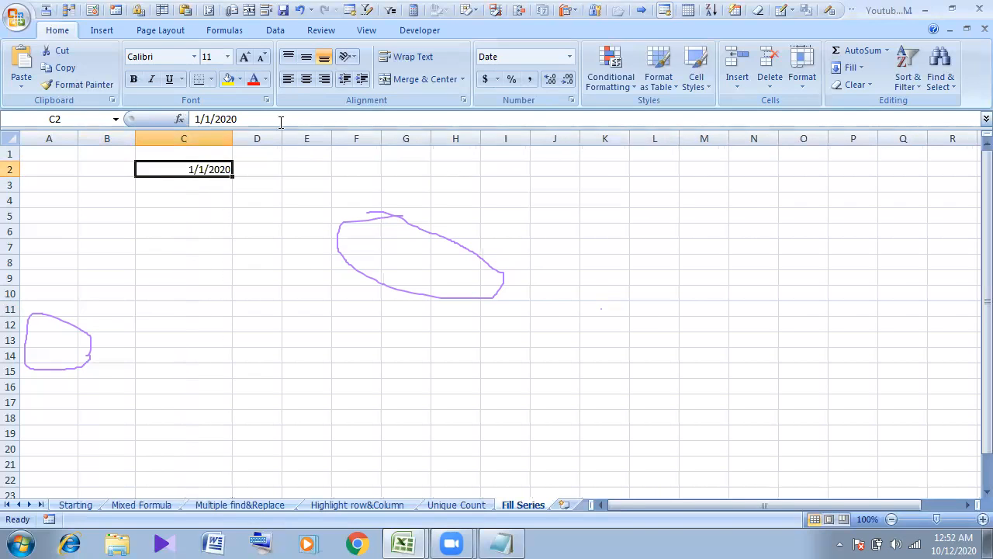
- Format the date in C2 in day-month-year style with an abbreviated month name and center it in the cell
click(982, 519)
click(983, 519)
click(983, 519)
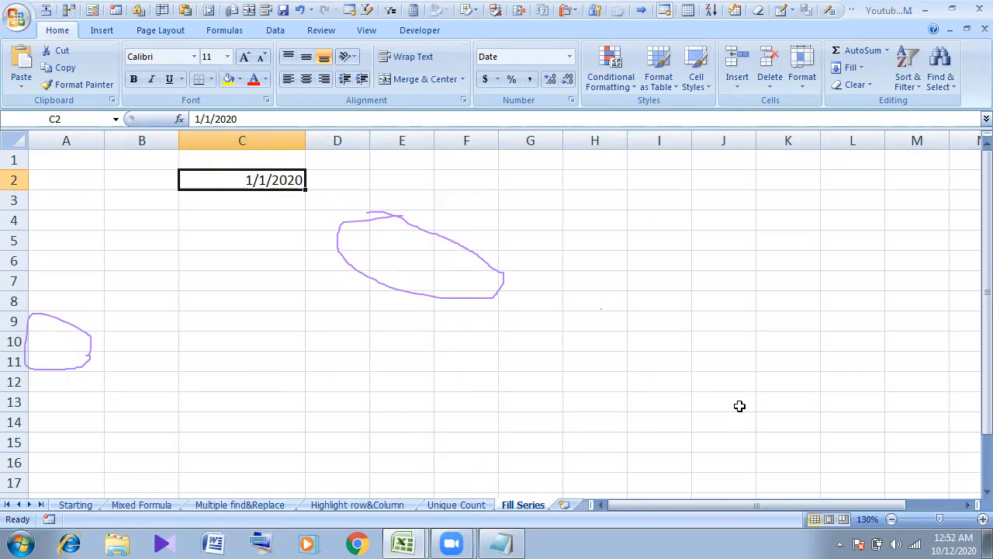
key(ctrl+shift+3)
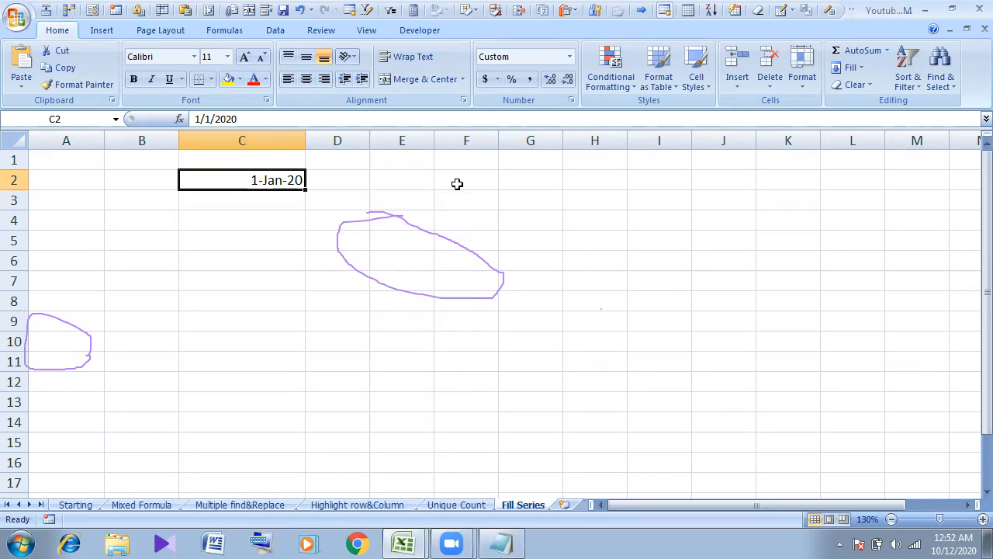
click(304, 80)
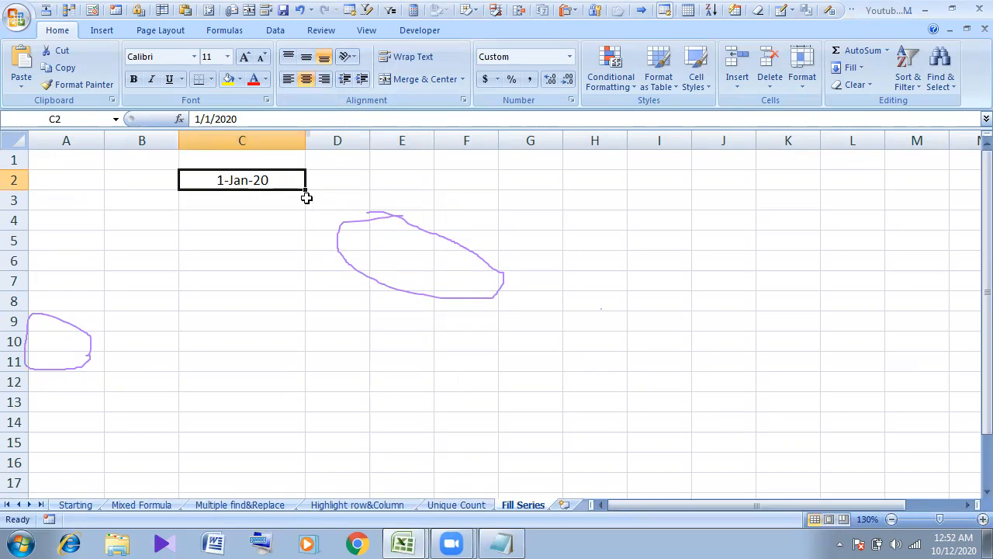
- Extend the date from C2 down into C3 as a one-day series and clear C3 again
drag(305, 190, 303, 219)
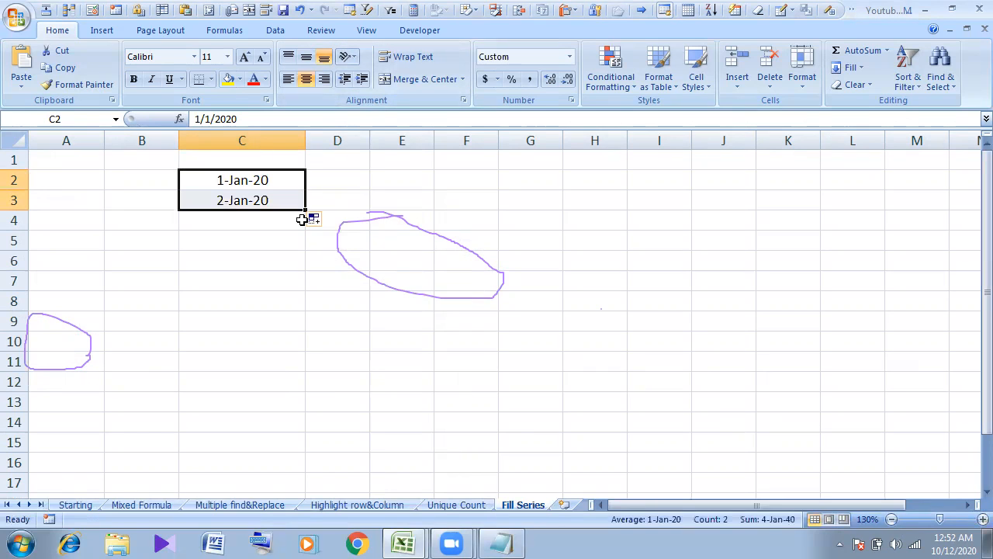
click(263, 200)
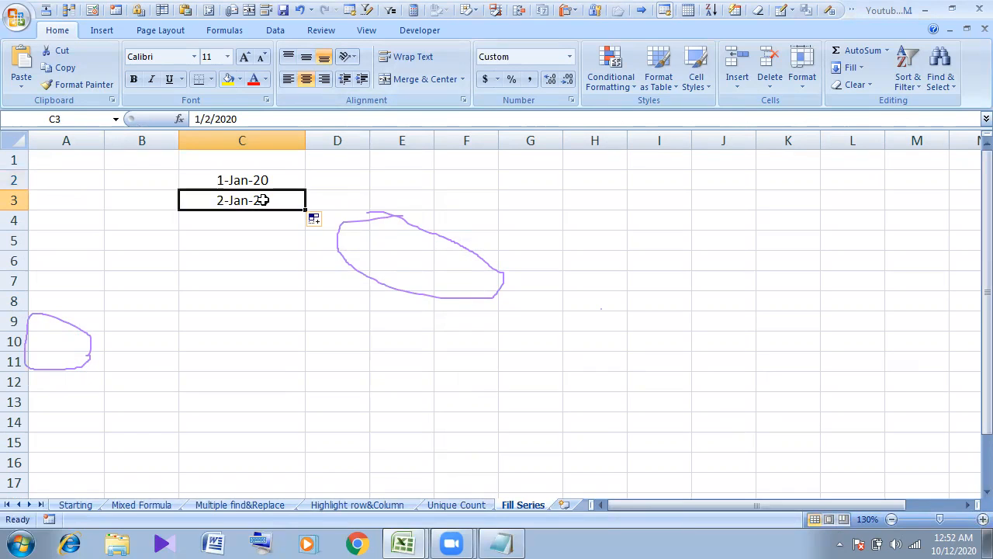
key(Delete)
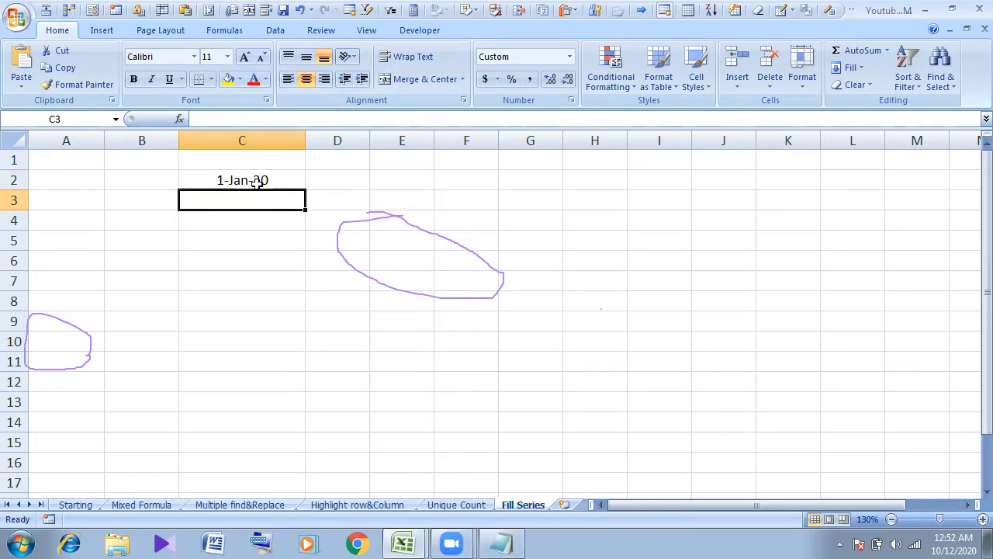
click(259, 181)
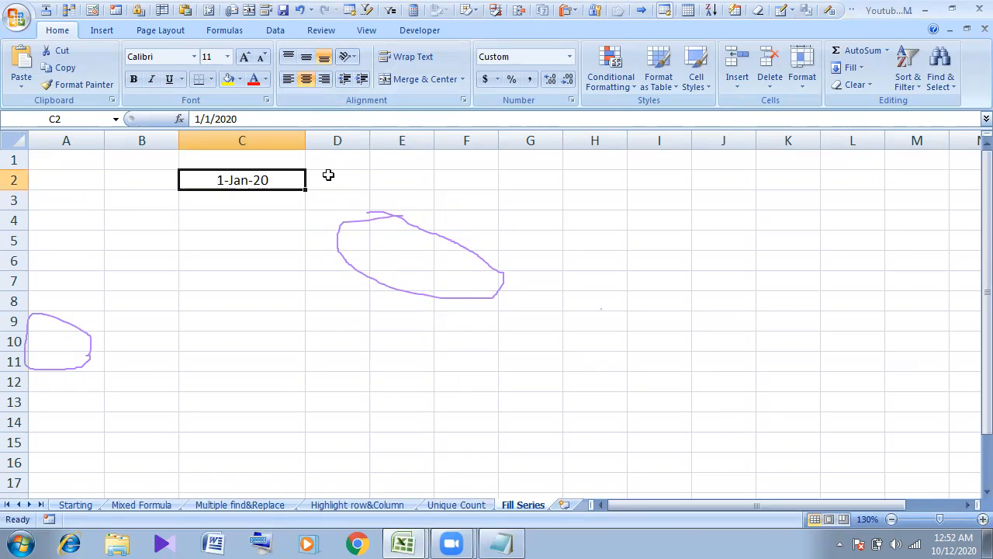
- Reference the date in D2 with the formula =C2 and apply the Currency format to reveal its serial number
click(329, 175)
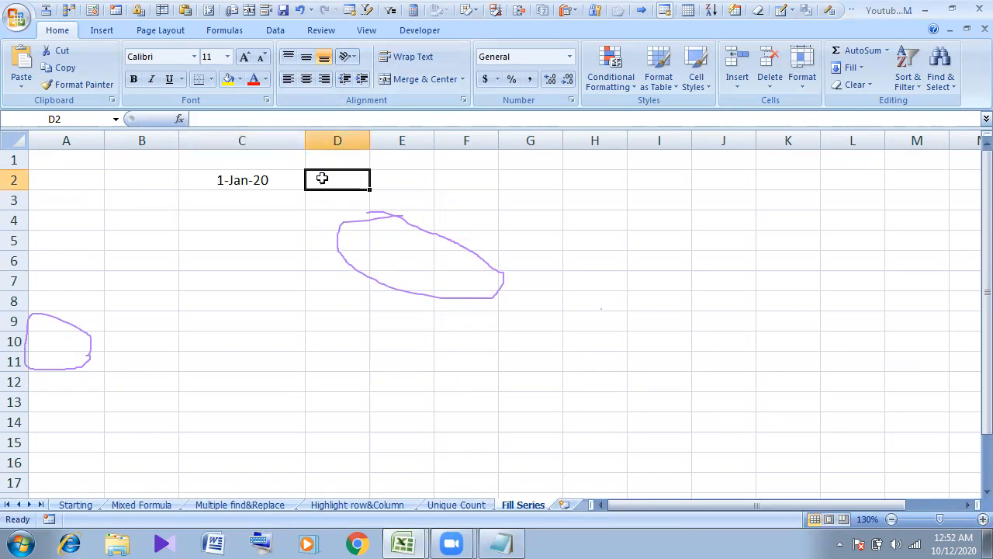
text(=)
click(260, 178)
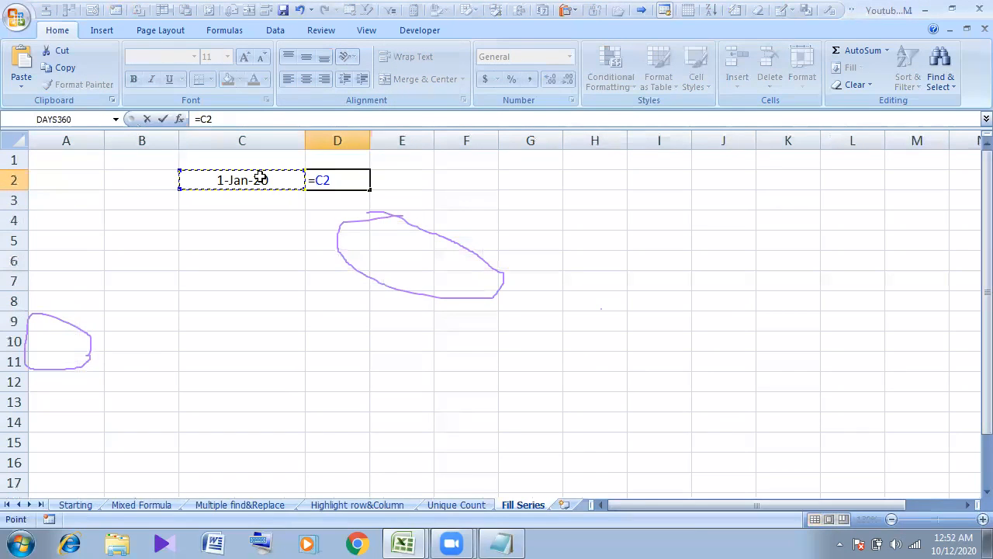
key(Return)
click(350, 178)
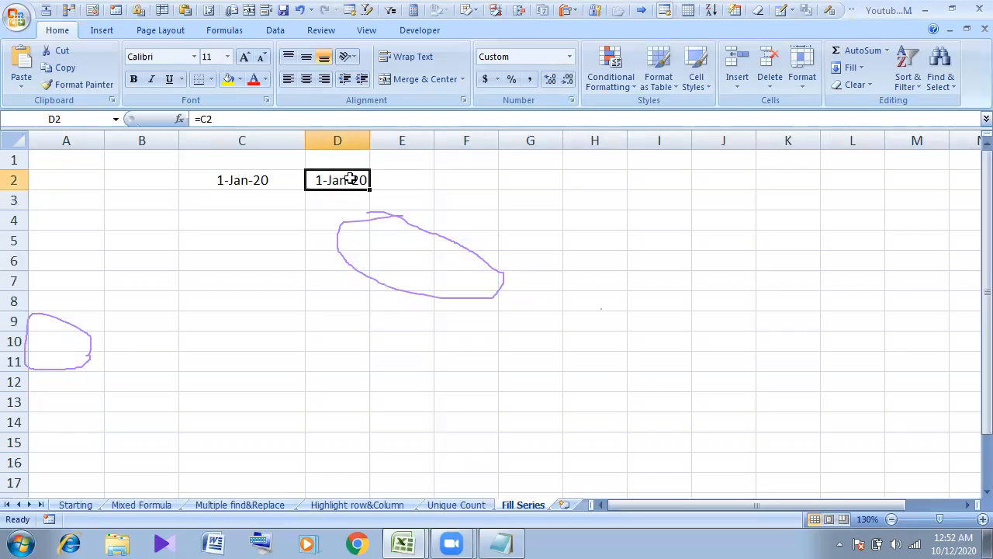
key(ctrl+shift+4)
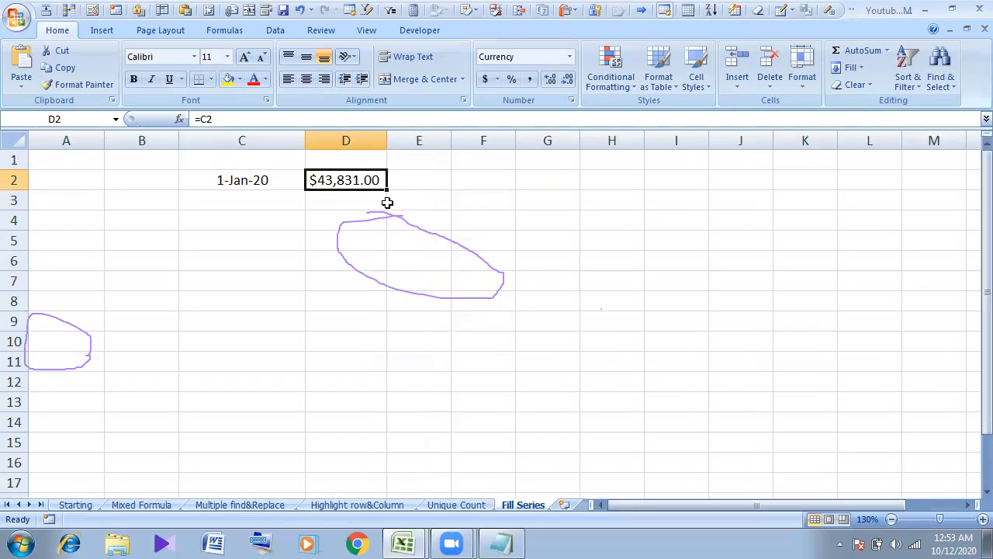
- Calculate the stop value for the date series in E2 with the formula =D2+365
click(405, 185)
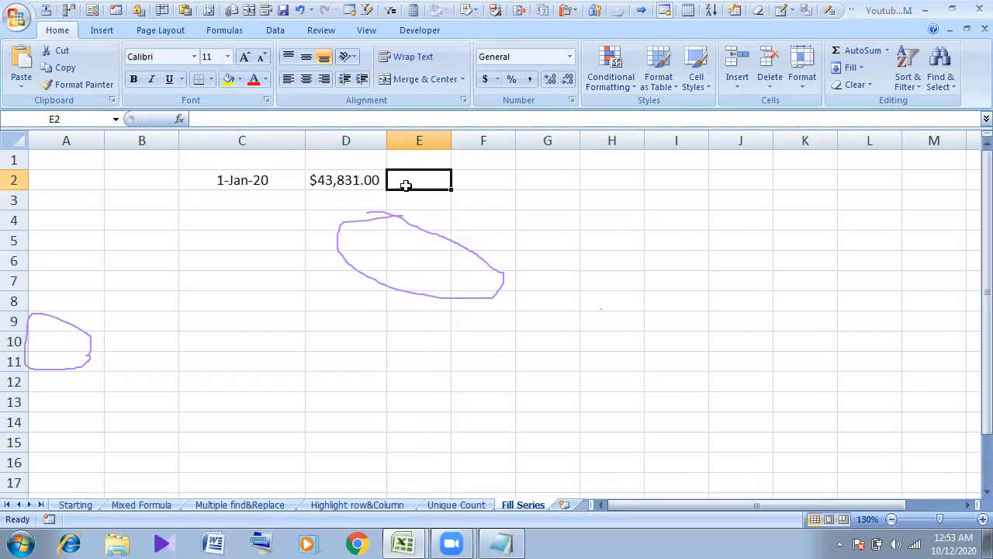
text(=)
key(Left)
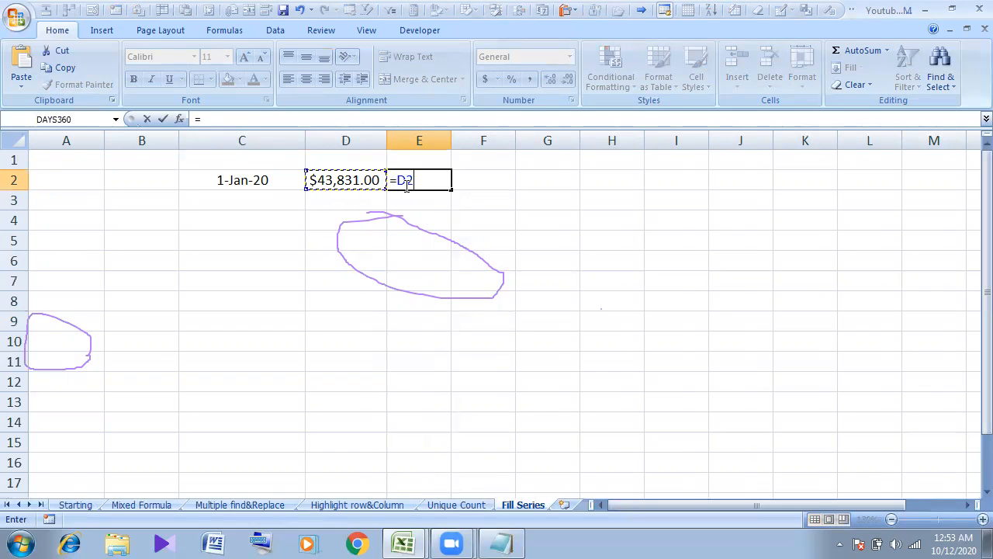
text(+365)
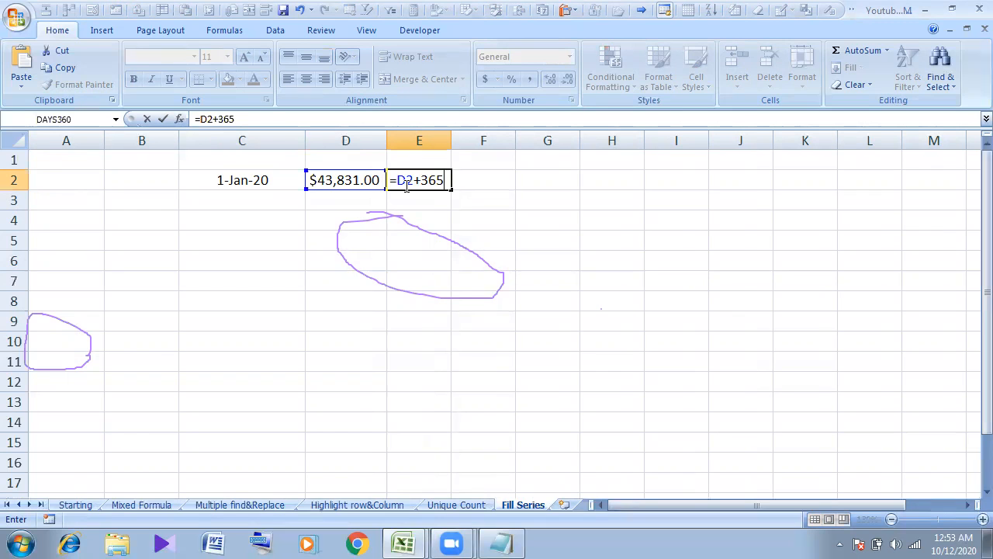
key(Return)
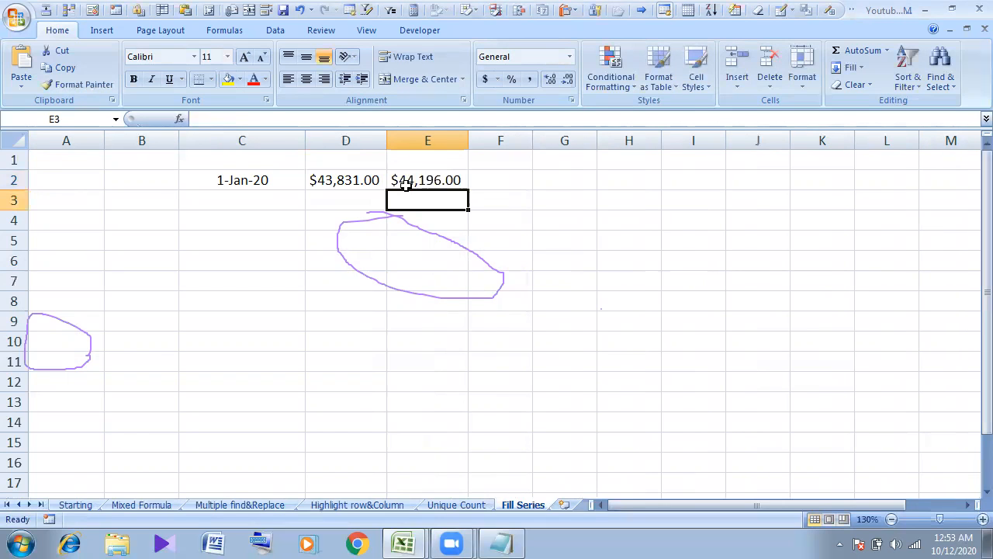
click(405, 185)
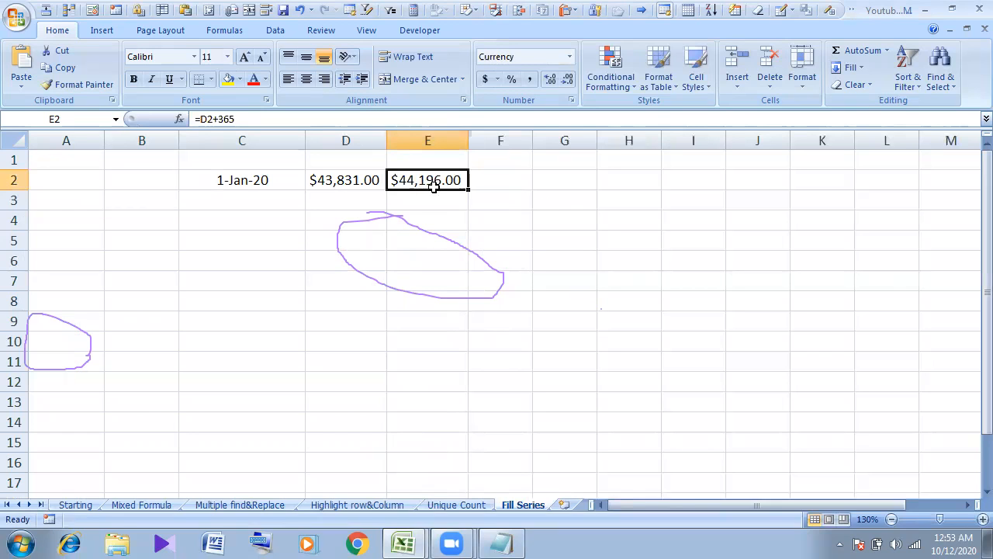
- Fill a daily date series in columns from cell C2 with step value 1 and stop value 44196
click(248, 182)
click(851, 67)
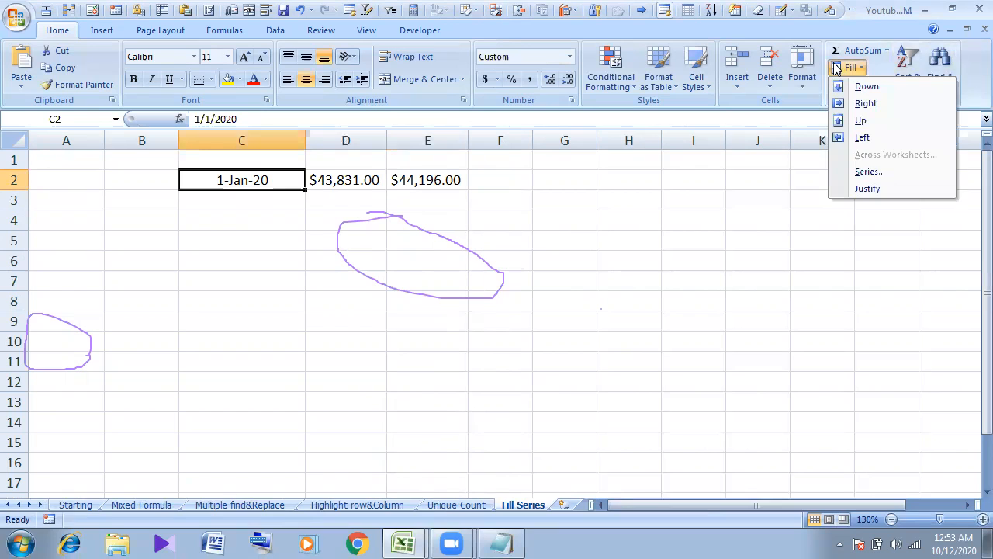
click(867, 171)
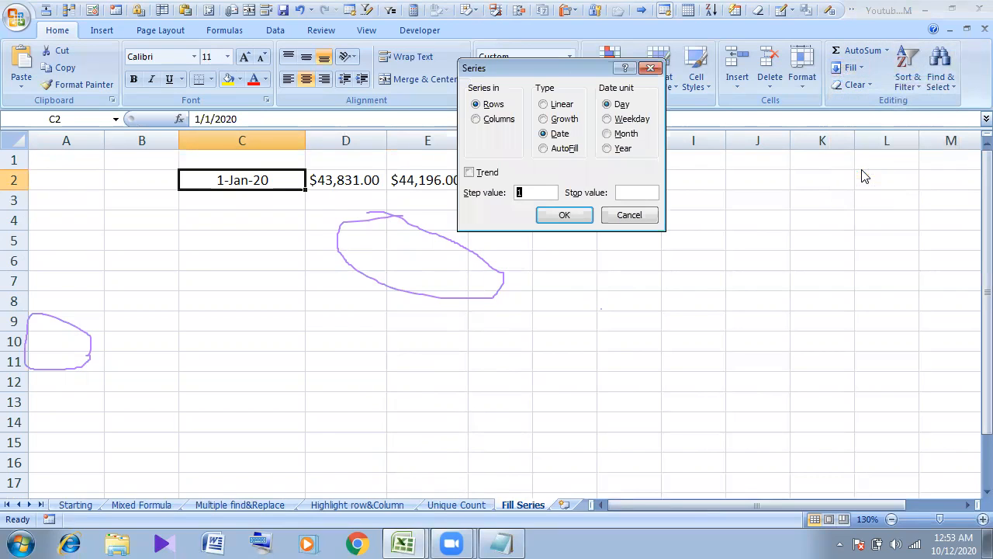
click(476, 121)
click(629, 192)
text(44196)
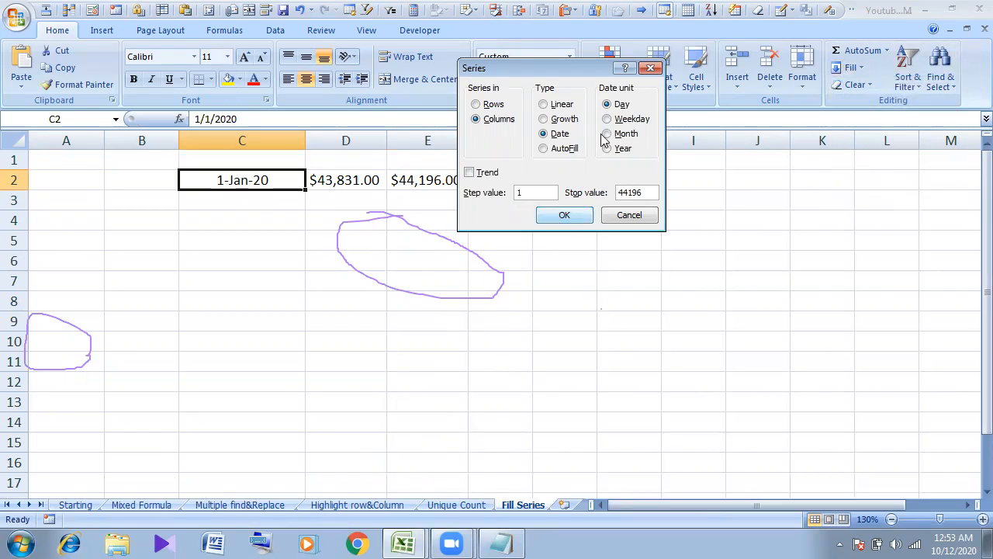
click(564, 219)
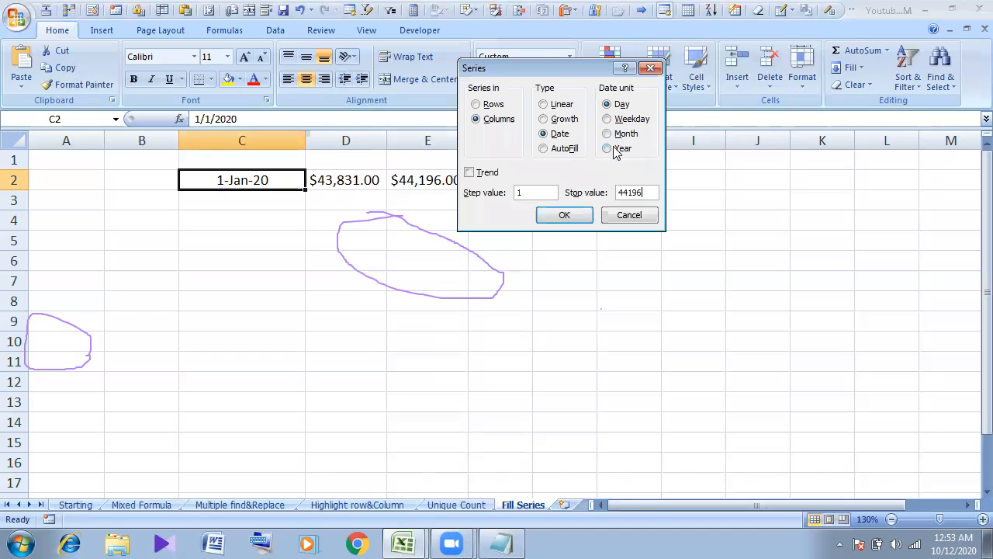
click(565, 217)
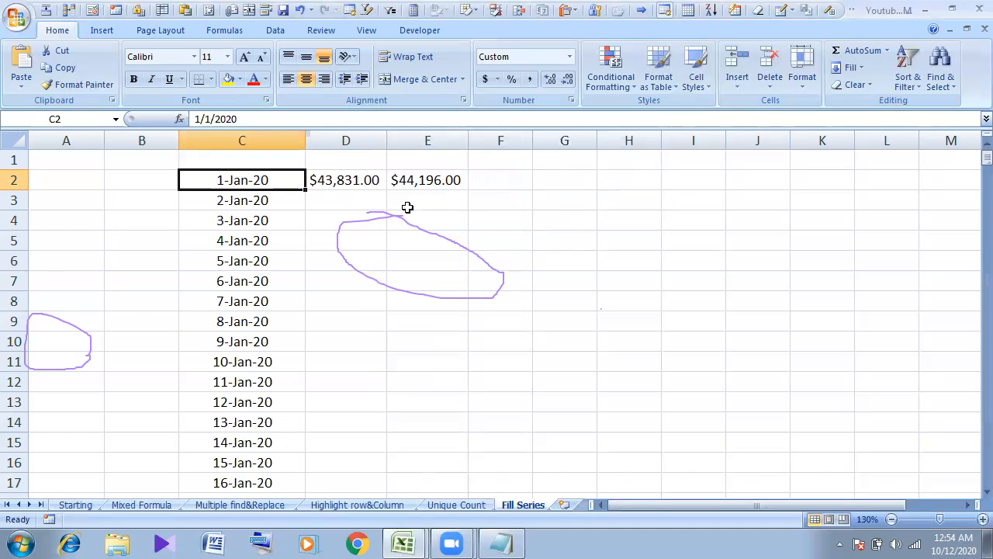
- Highlight the last date of the series, in C367, with red font color and yellow fill
key(ctrl+shift+Down)
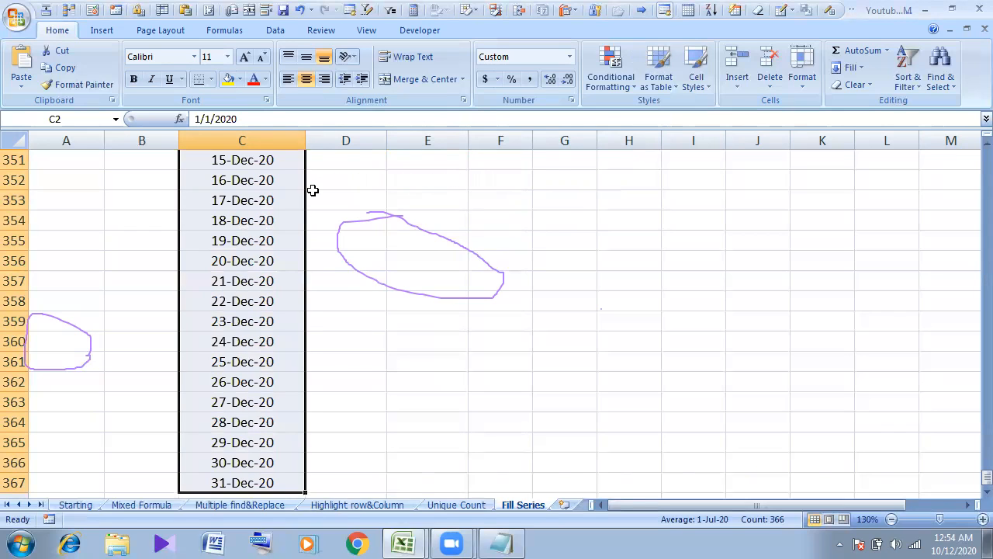
click(981, 519)
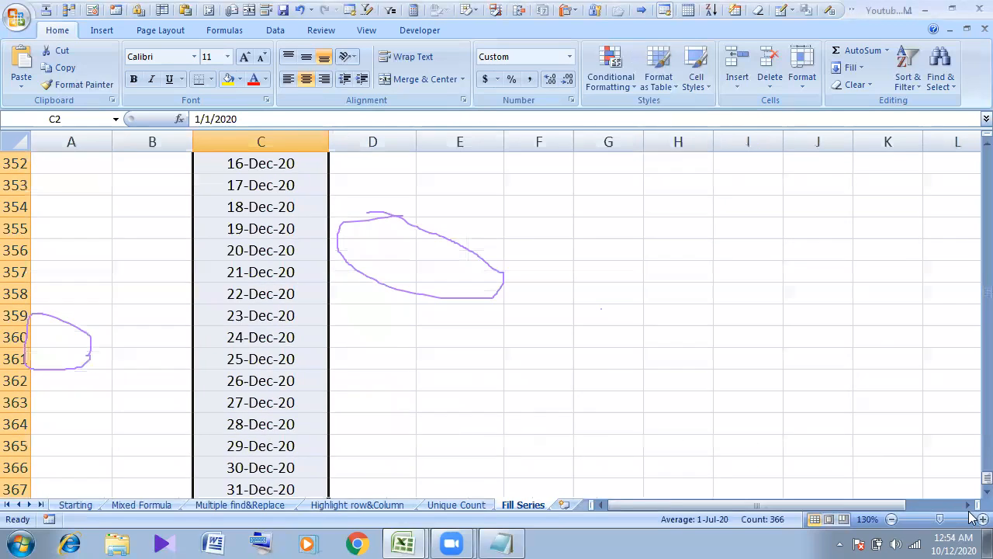
scroll(266, 306, down, 3)
click(264, 295)
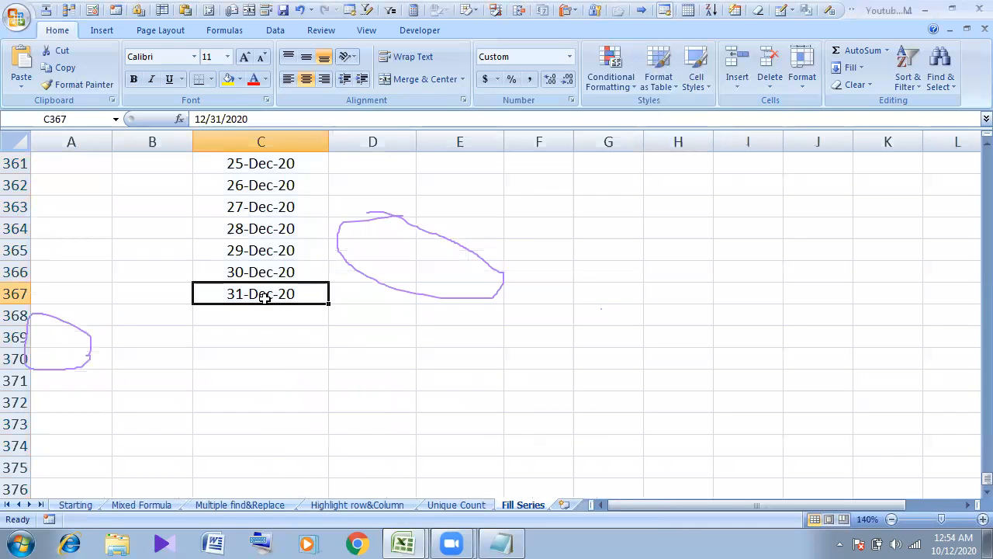
scroll(265, 295, up, 4)
scroll(233, 301, down, 2)
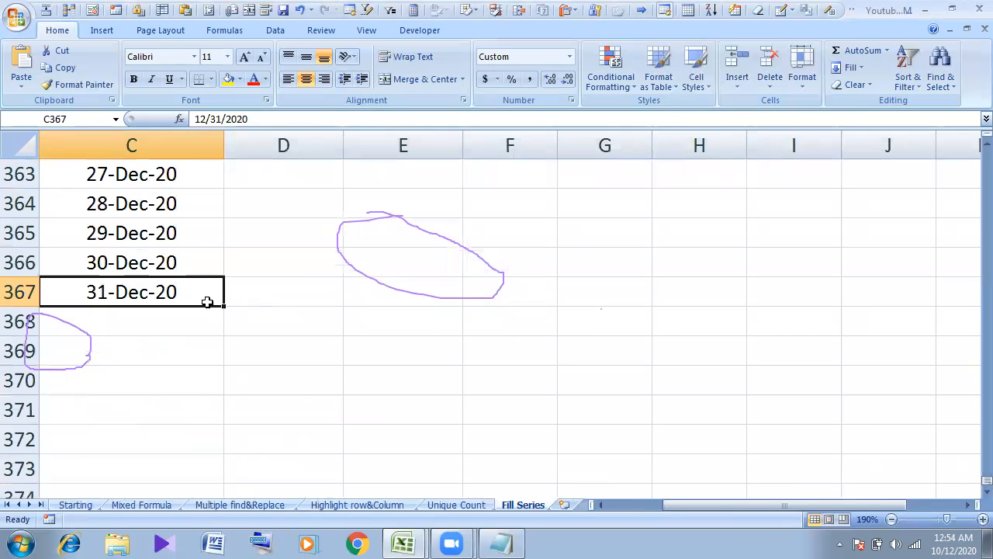
click(255, 81)
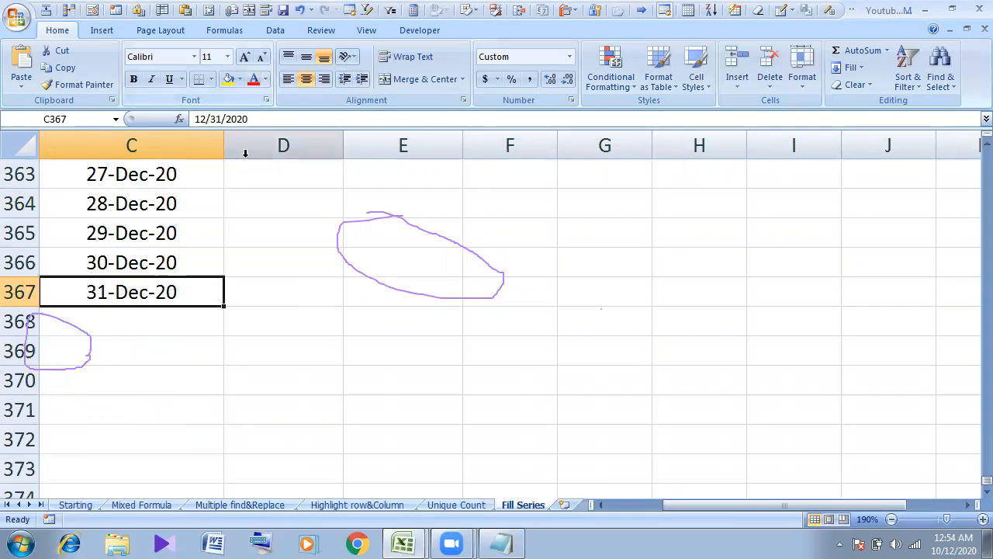
click(230, 82)
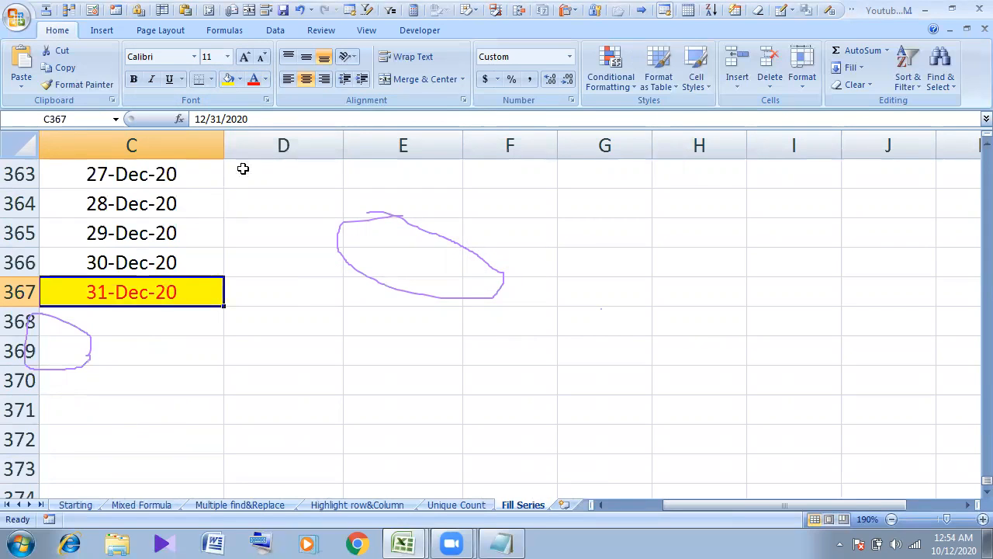
- Enlarge the last date by widening column C, increasing the height of row 367 and setting its font size to 30
drag(223, 144, 339, 144)
drag(19, 306, 22, 362)
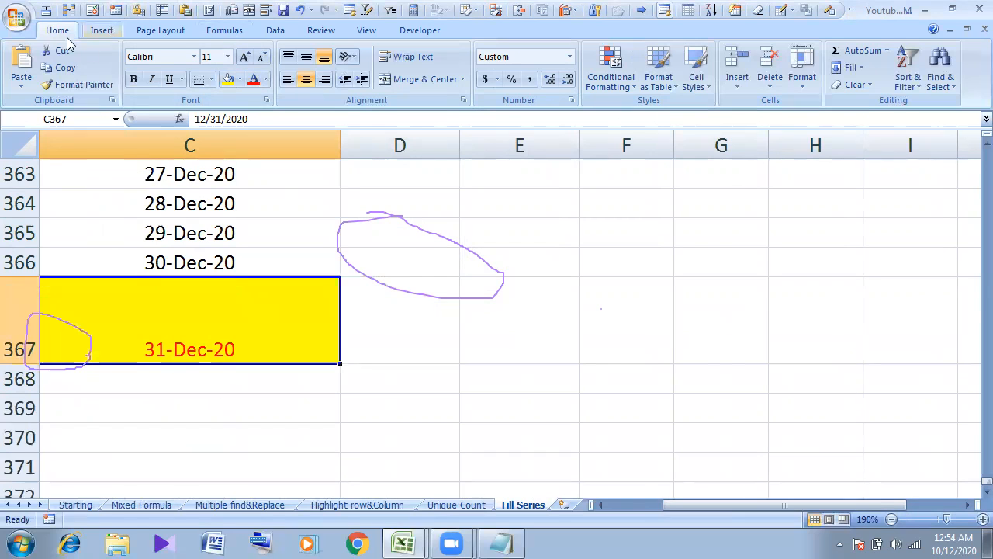
click(206, 56)
text(30)
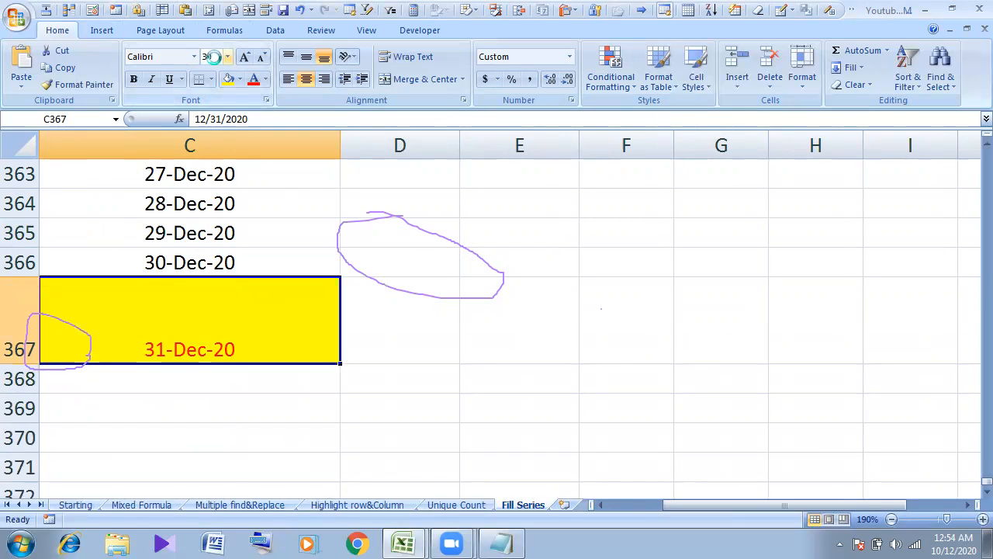
key(Return)
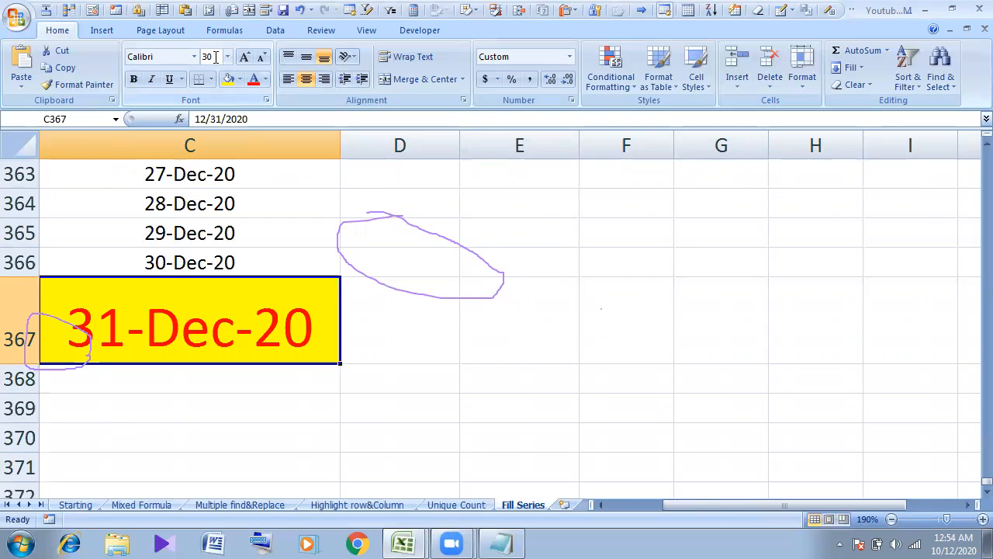
drag(35, 363, 35, 422)
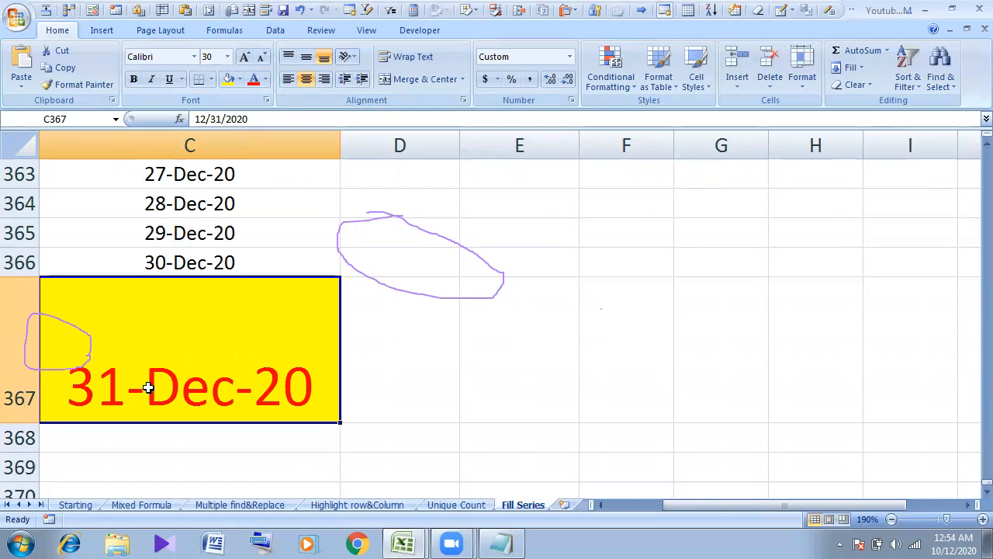
- Align the date in C367 to the middle vertically and to the left horizontally, and set its font color to black
click(288, 58)
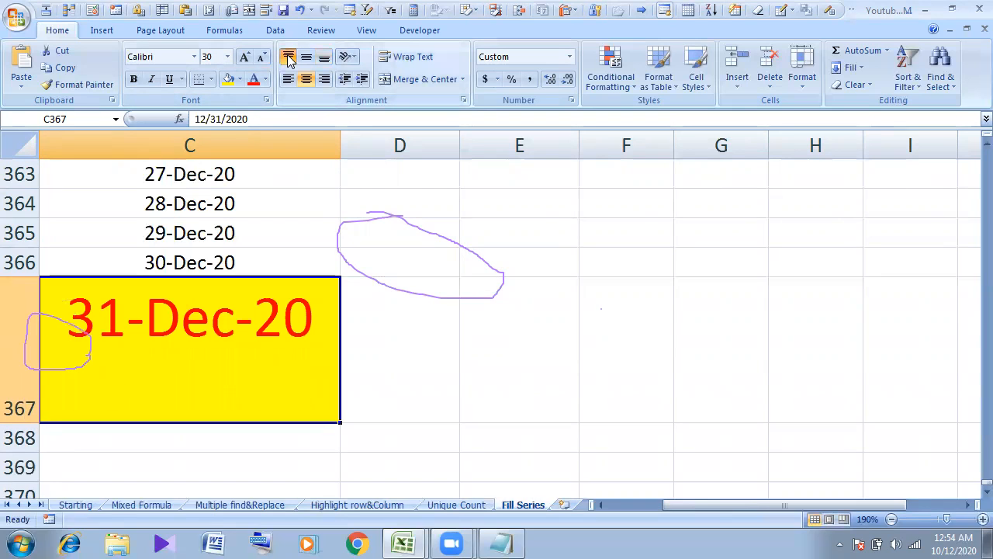
click(307, 57)
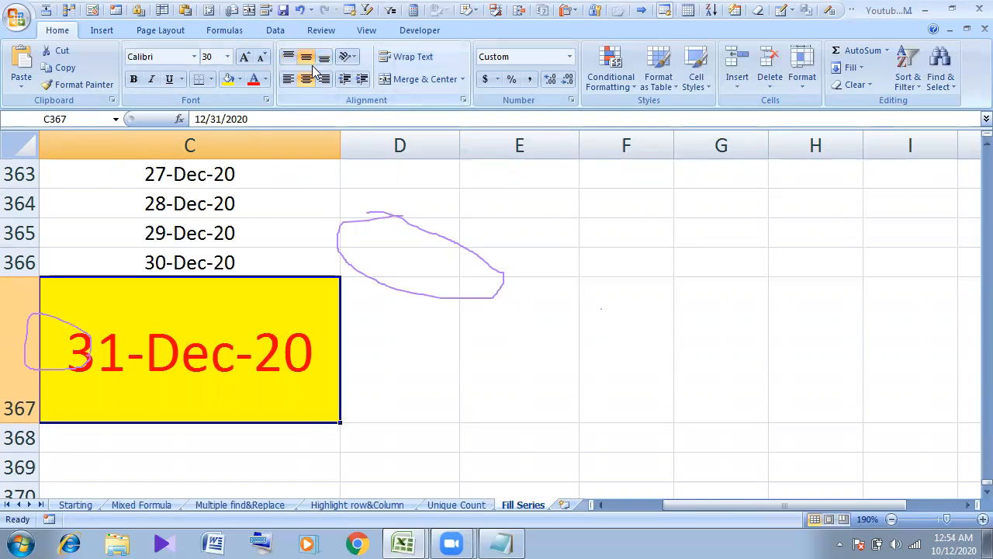
click(324, 79)
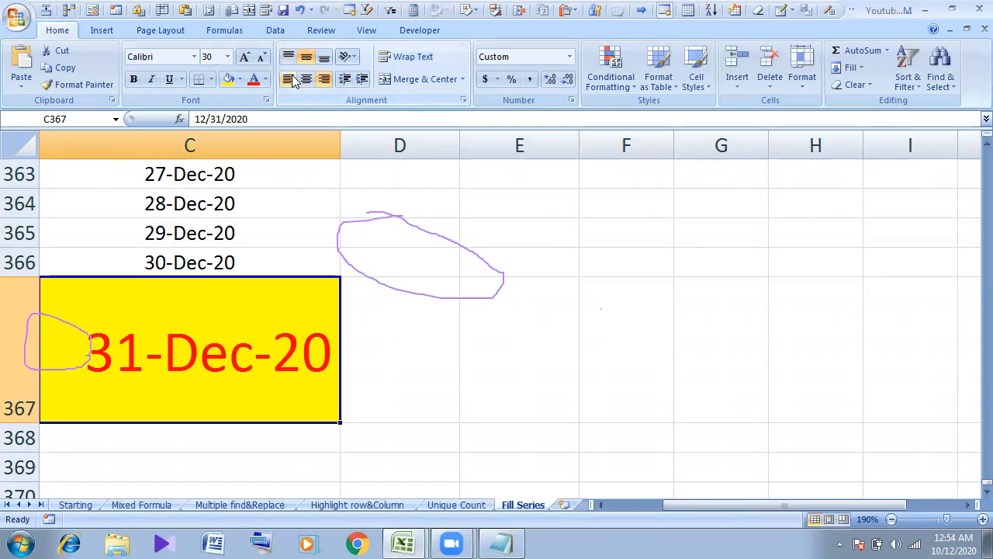
click(288, 79)
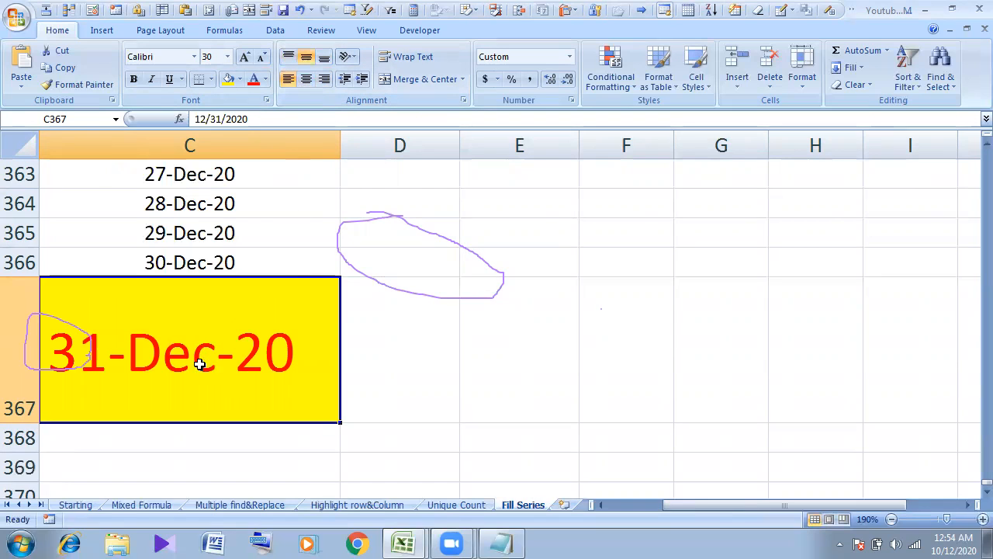
click(267, 81)
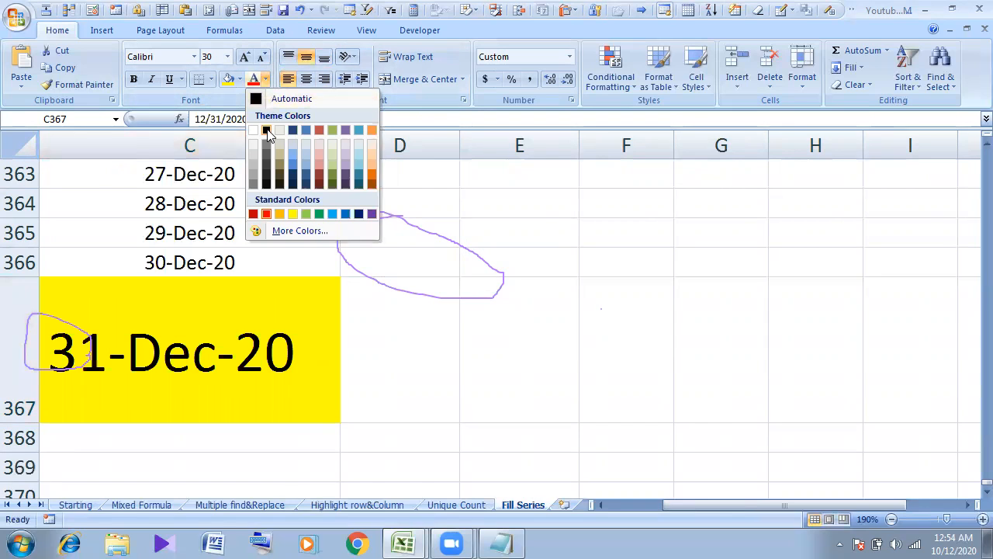
click(270, 157)
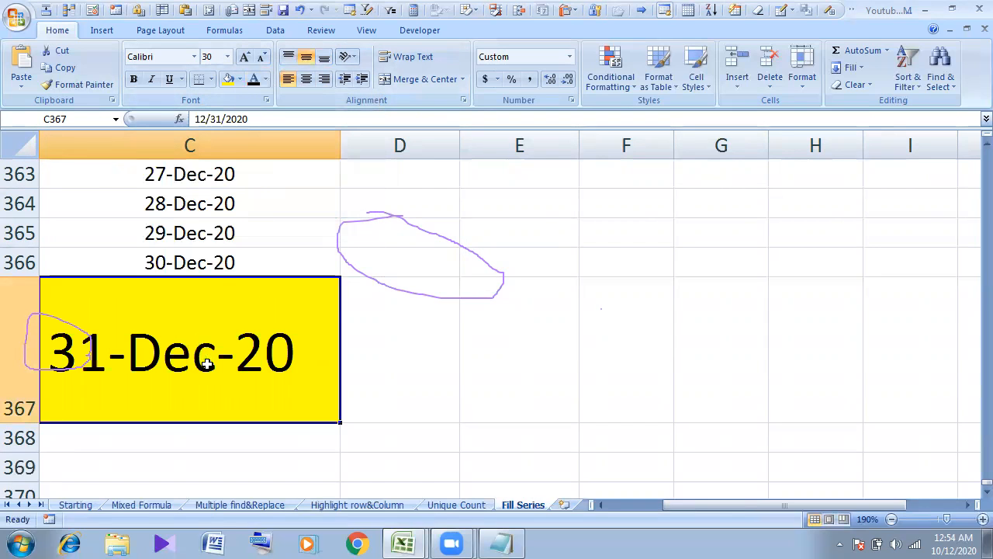
- Enable Wrap Text for C367 with column C wide enough for the date, and change the cell content to "12/31/202 gg0"
drag(339, 145, 265, 145)
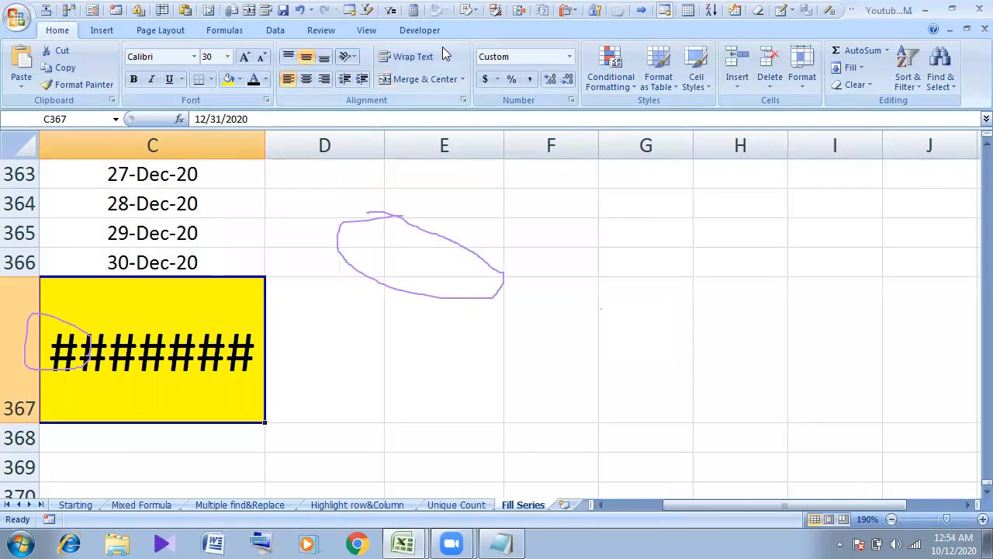
click(415, 58)
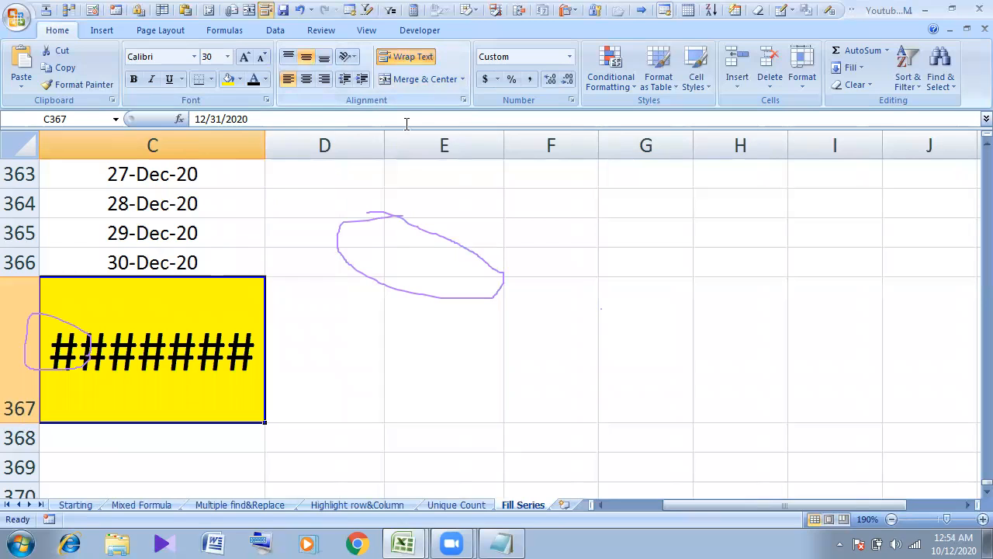
drag(265, 145, 333, 144)
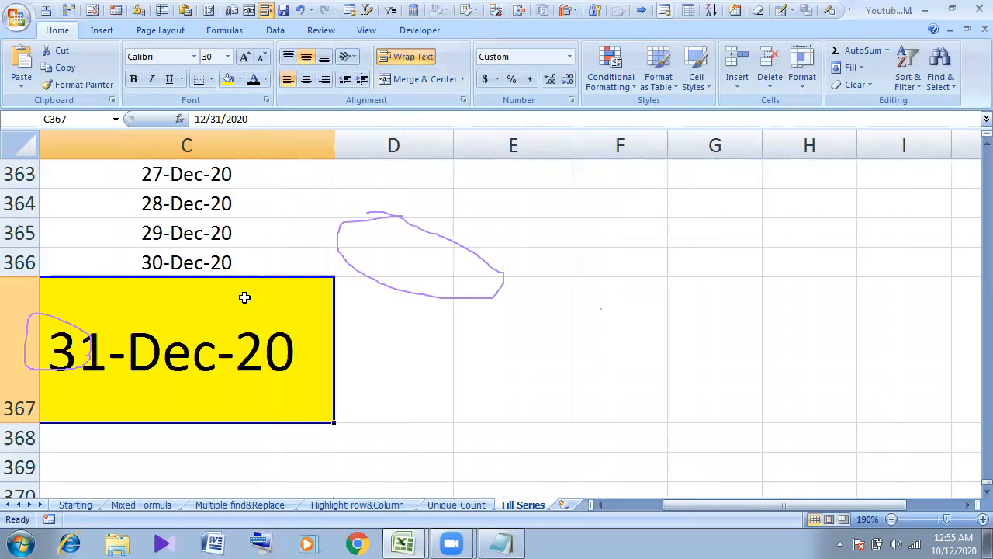
double_click(300, 355)
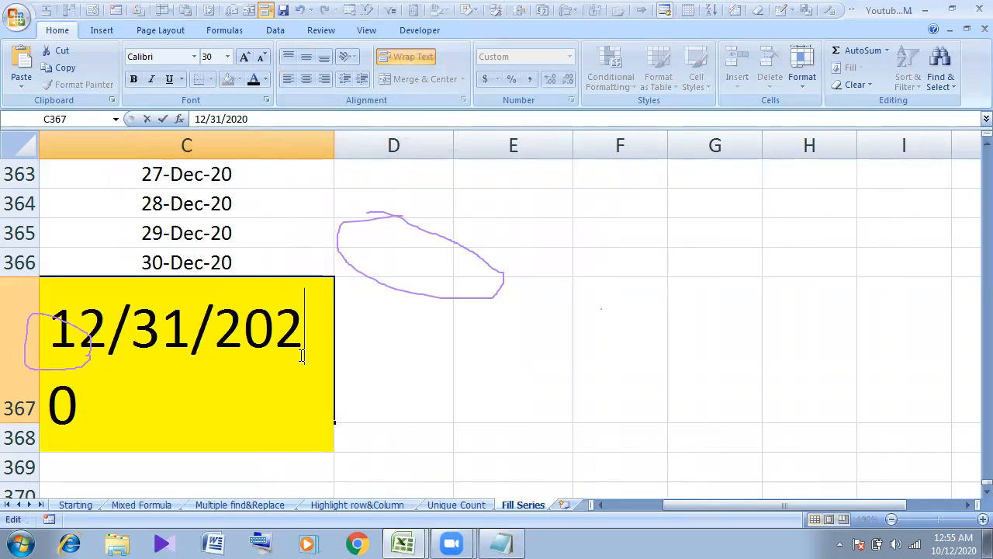
text(gg)
click(481, 369)
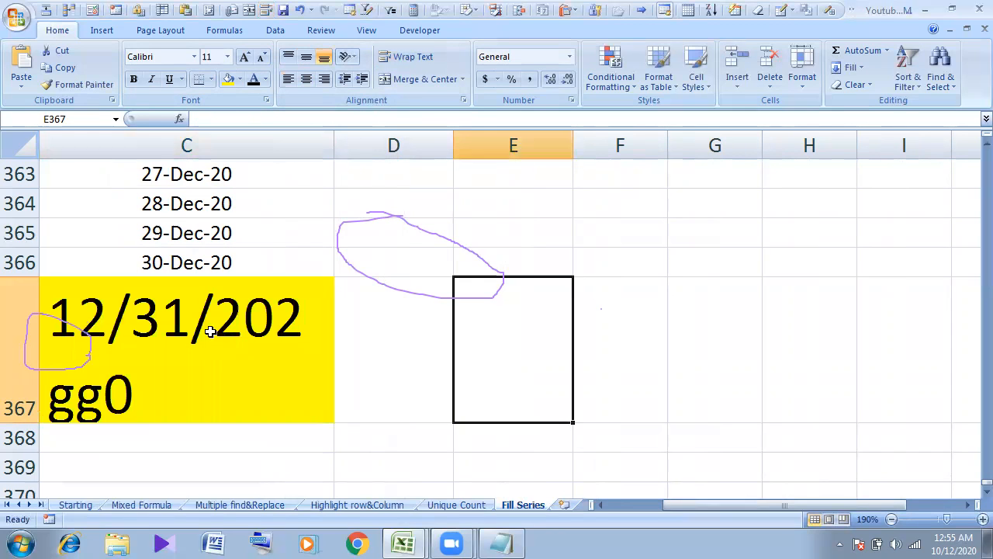
- Apply Merge & Center to the wrapped text in C367
click(125, 399)
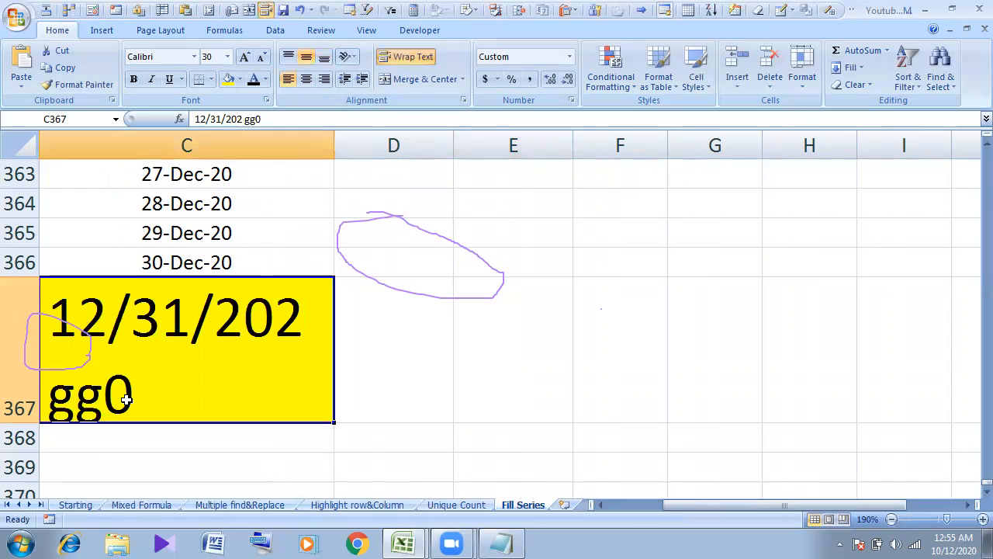
click(410, 79)
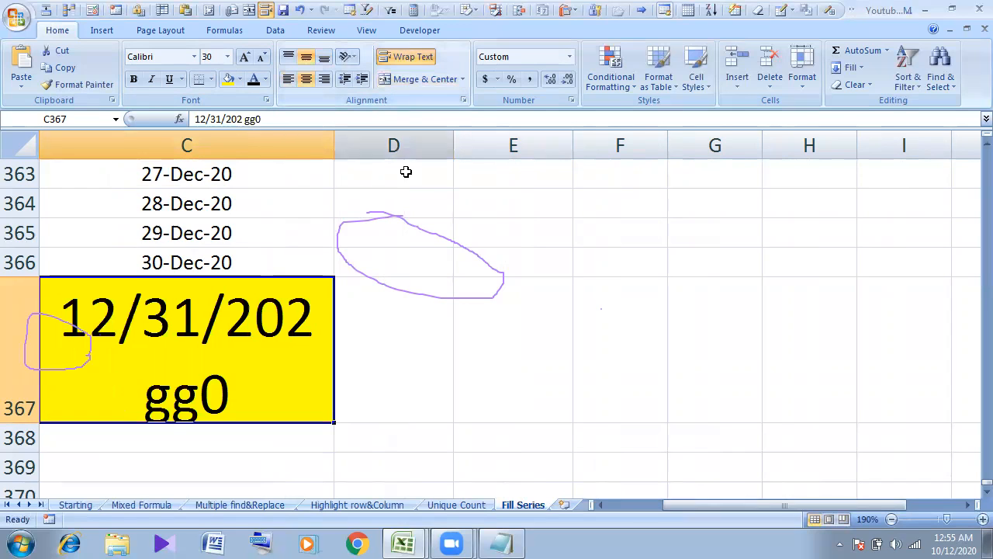
click(336, 342)
drag(219, 173, 233, 368)
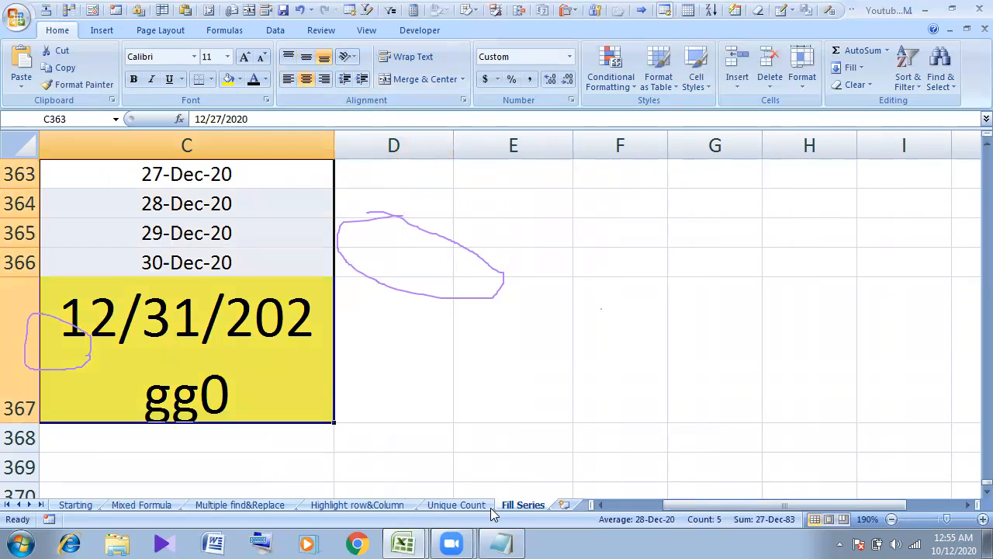
drag(781, 505, 583, 518)
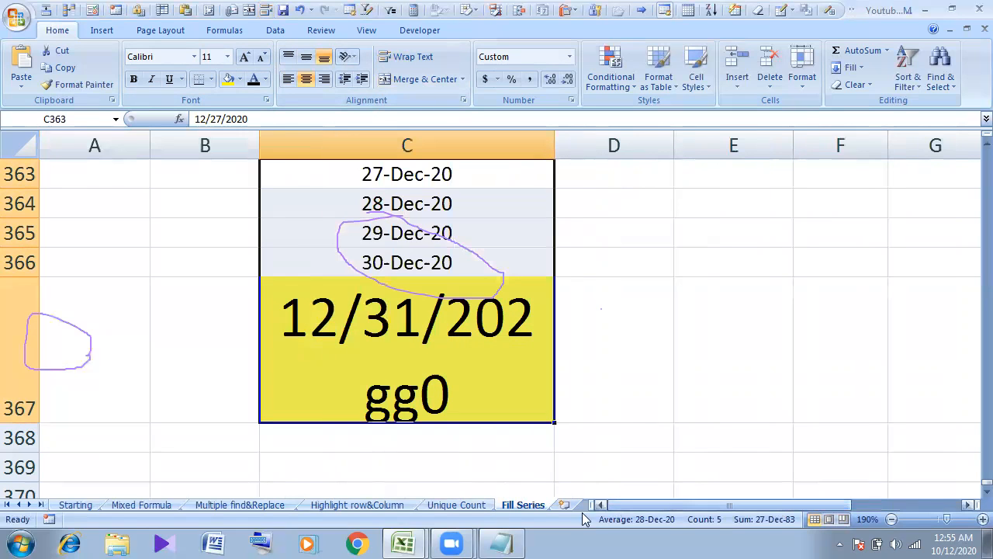
- Copy the whole Department column A of the Unique Count sheet into column T, starting at T1
click(456, 505)
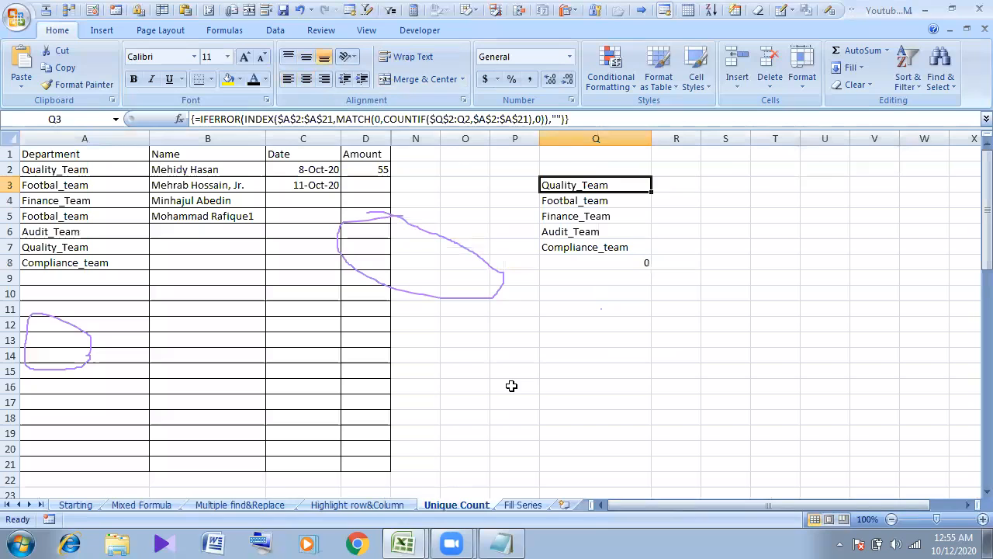
click(460, 343)
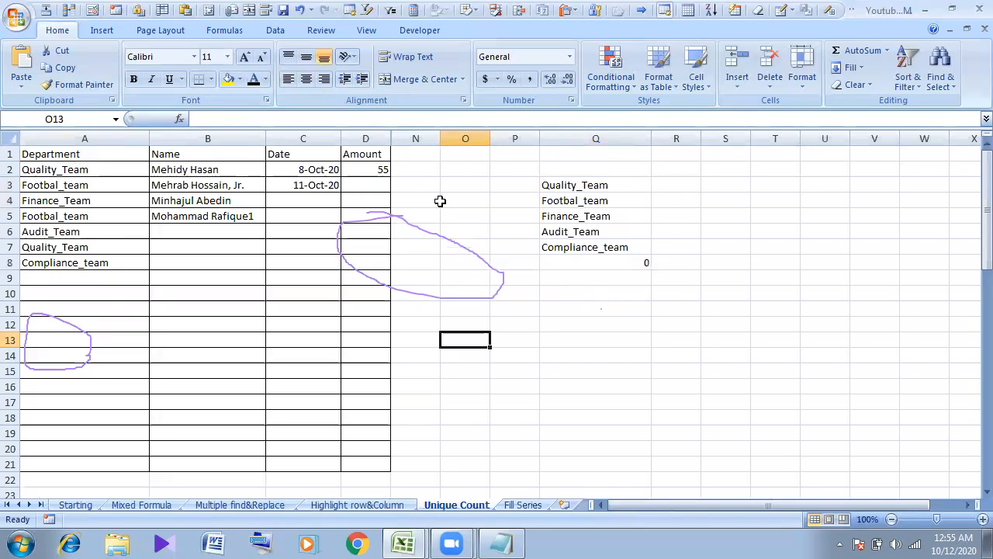
click(97, 139)
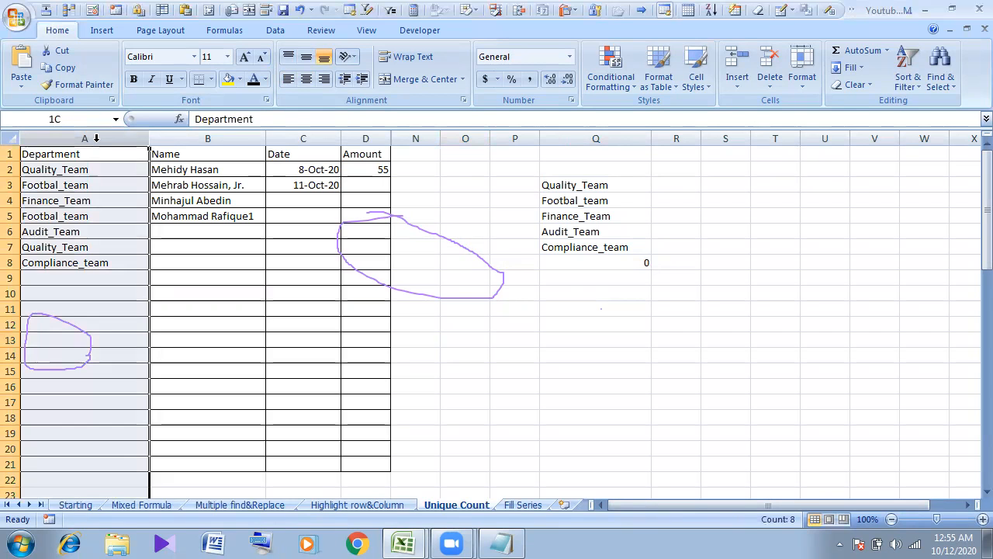
key(ctrl+c)
click(766, 152)
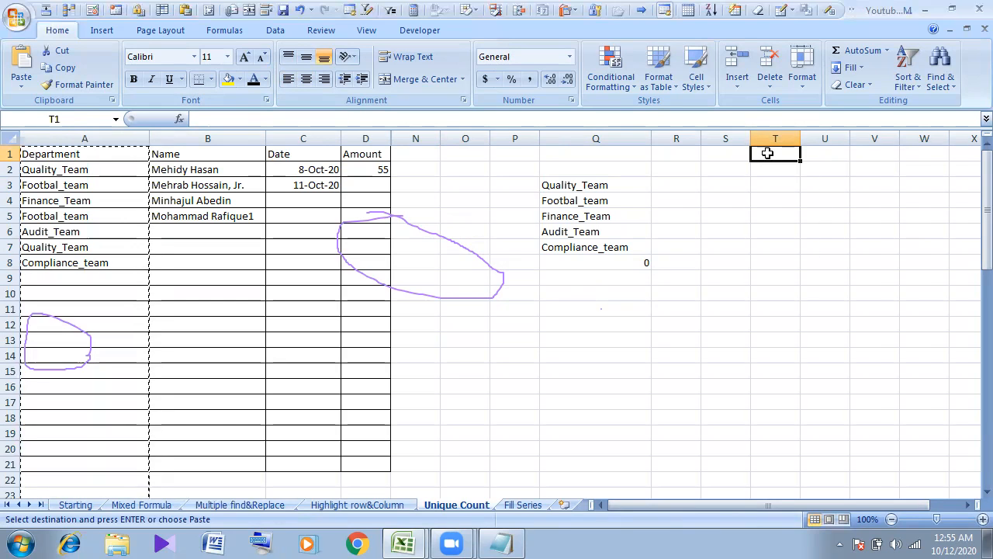
key(ctrl+v)
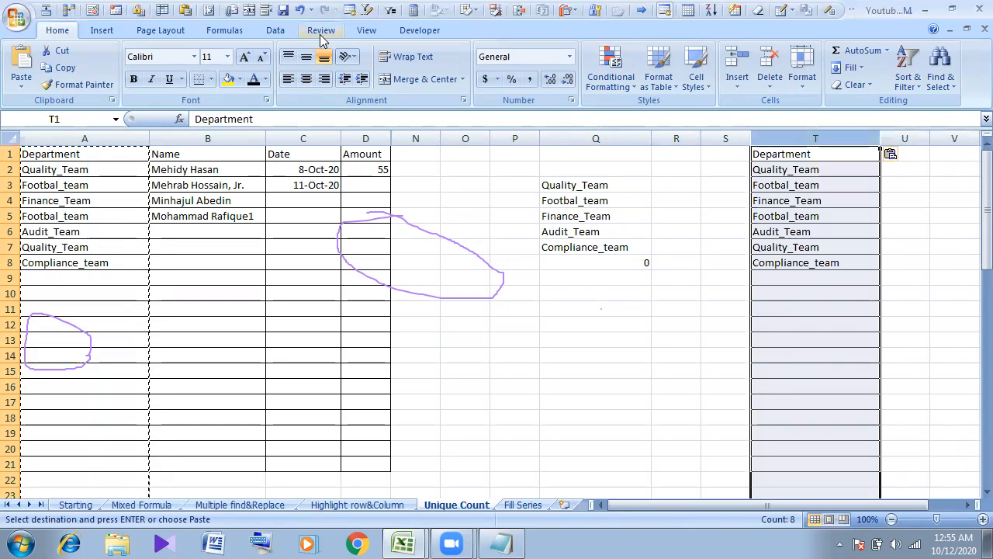
- Remove the duplicate values from column T without a header setting, and compare the list with the original departments in column A
click(276, 30)
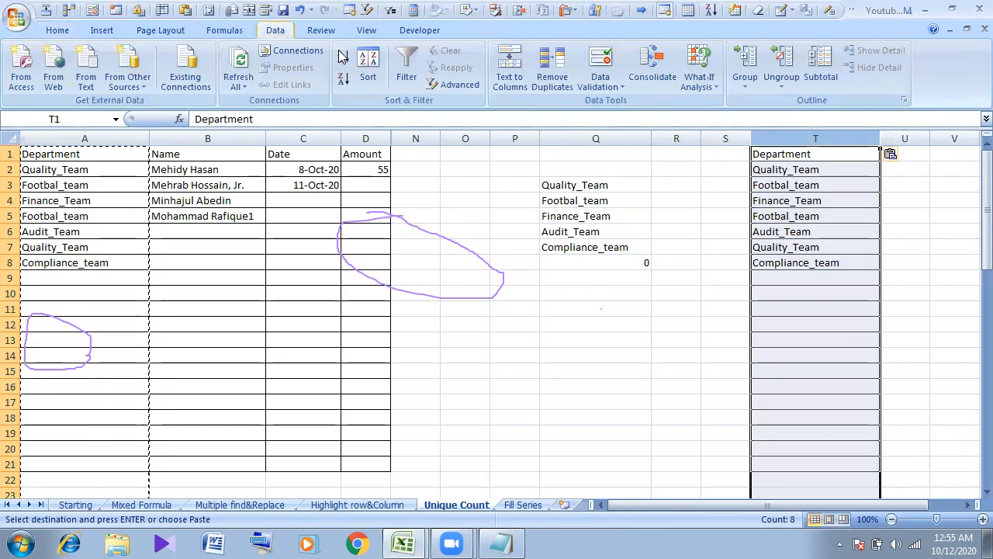
click(552, 79)
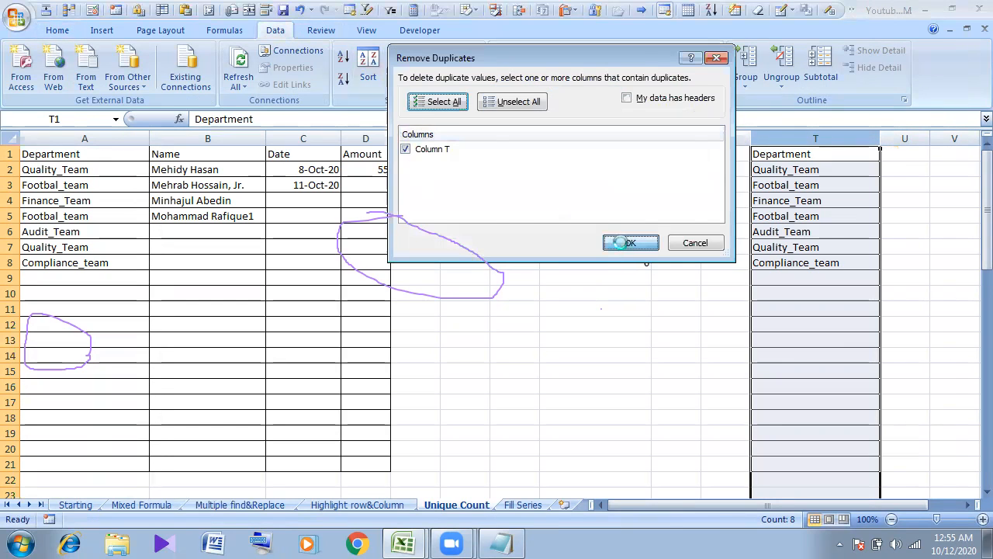
click(630, 243)
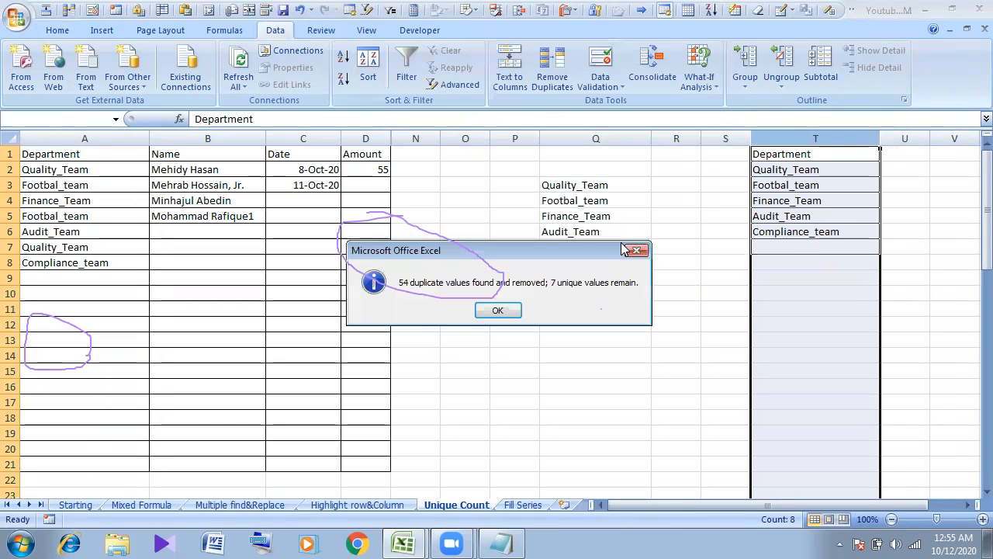
click(509, 315)
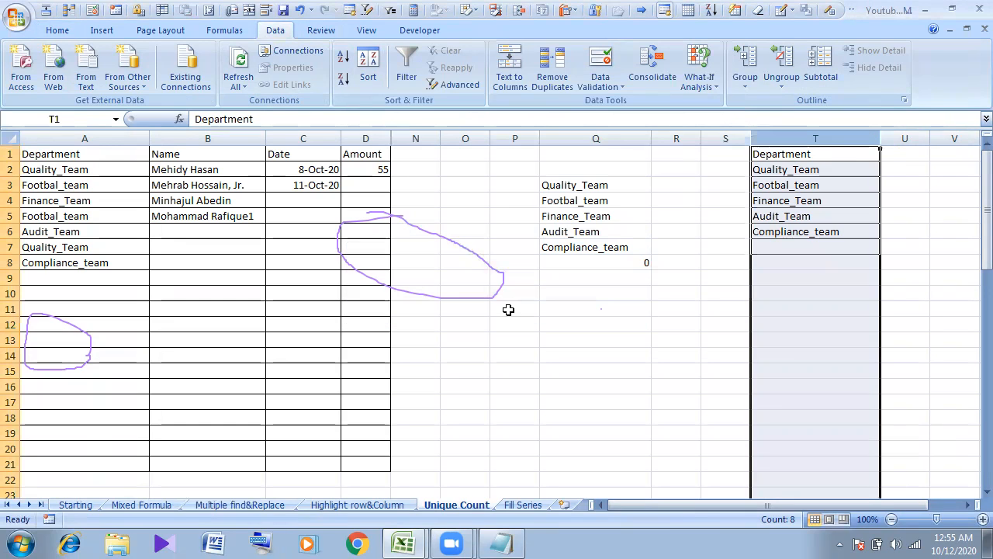
click(66, 154)
drag(66, 175, 73, 258)
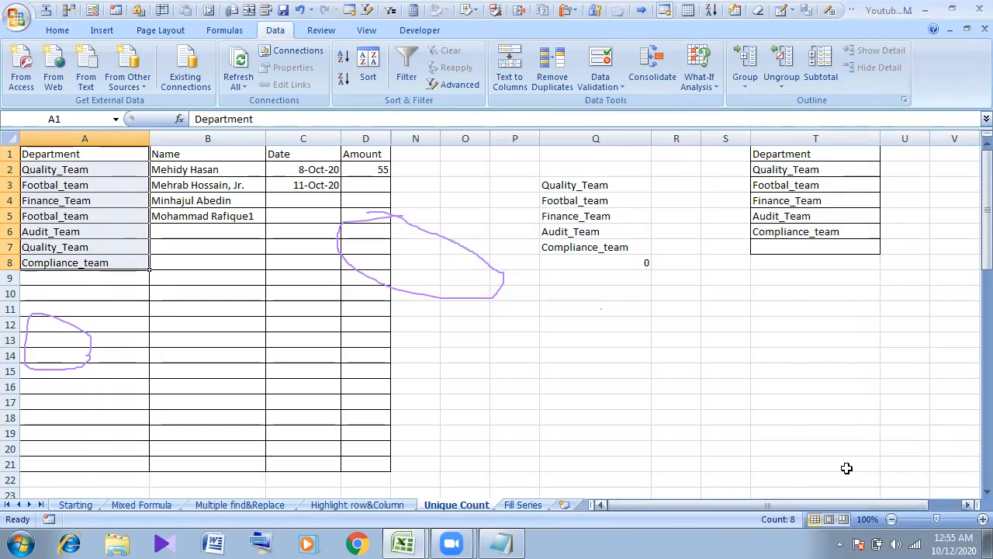
drag(791, 155, 793, 233)
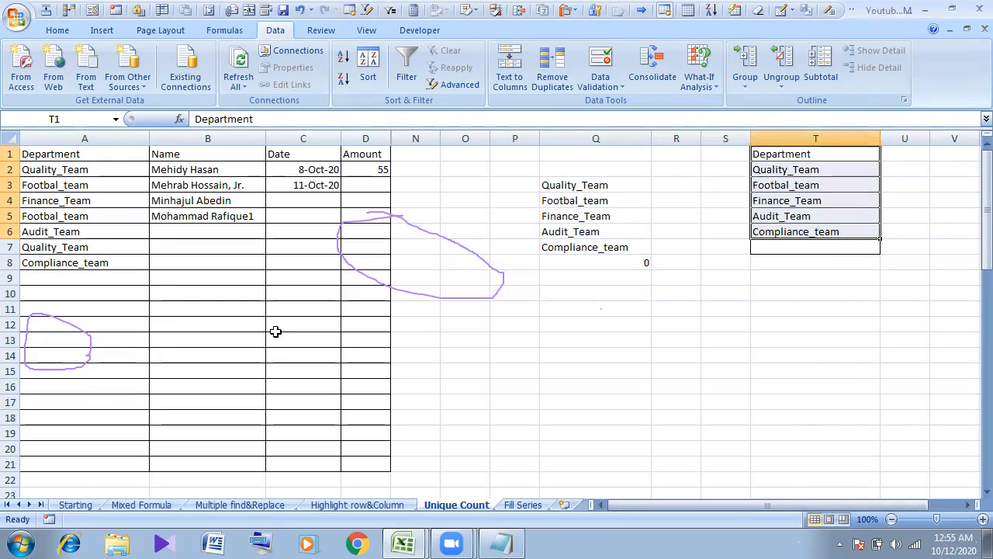
- Highlight the duplicate values in Department column A with Light Red Fill with Dark Red Text using conditional formatting
click(57, 133)
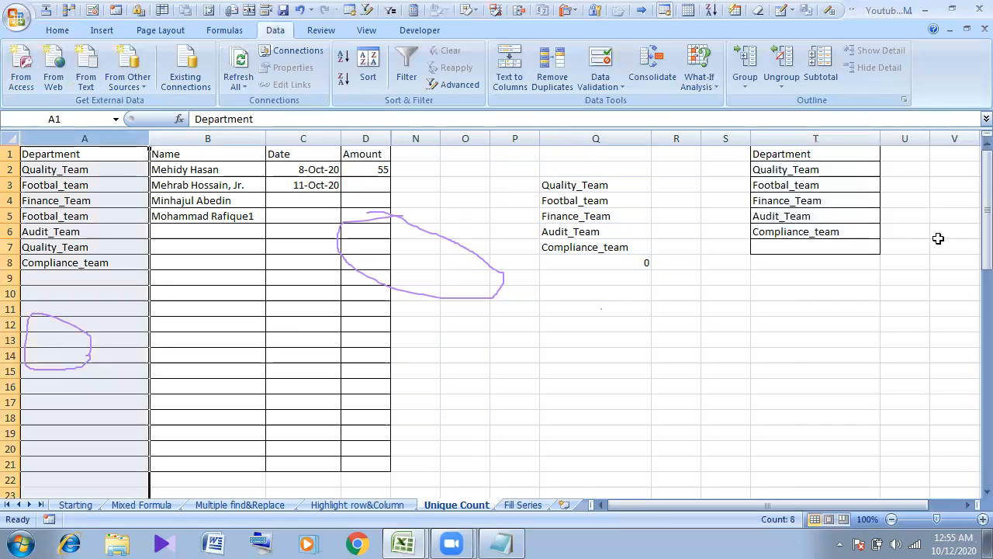
click(62, 30)
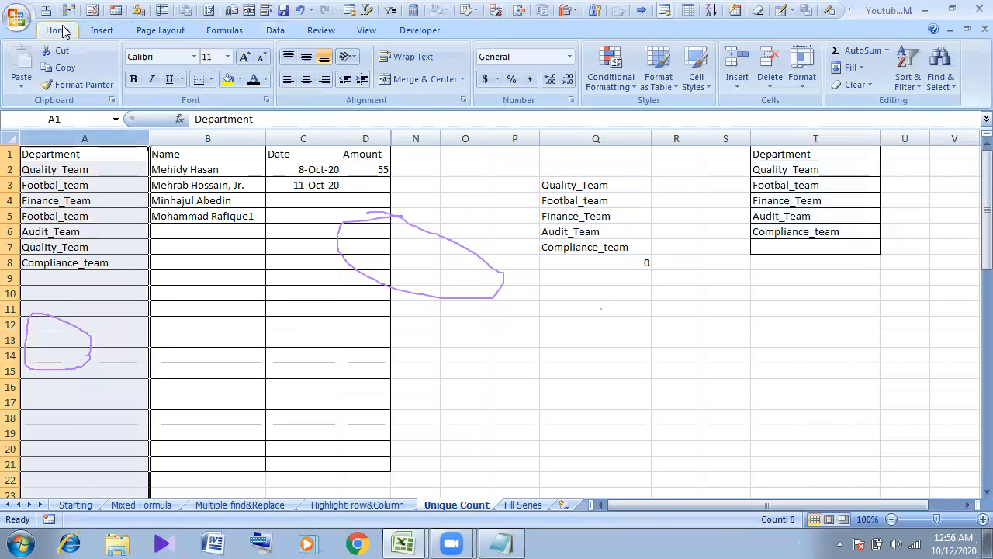
click(598, 91)
mouse_move(665, 115)
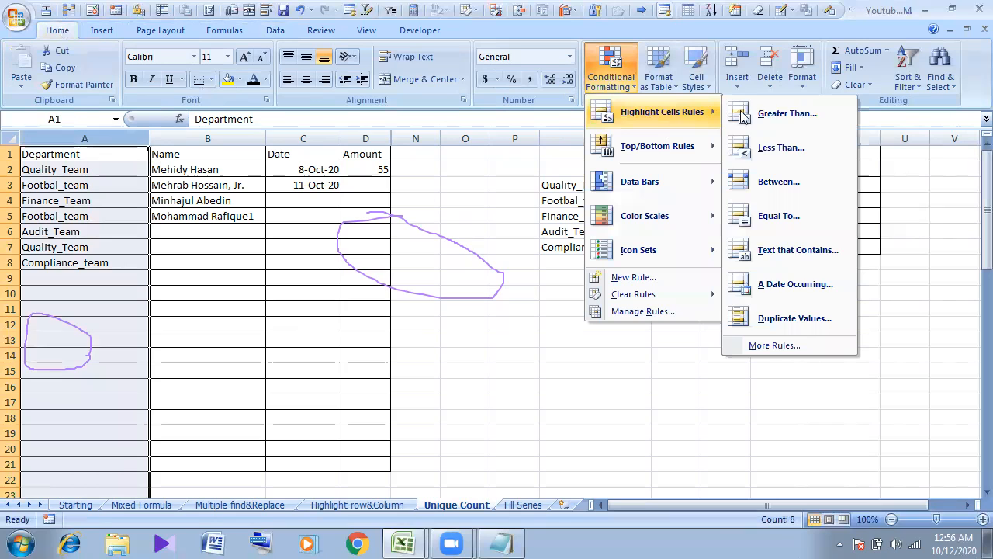
click(803, 320)
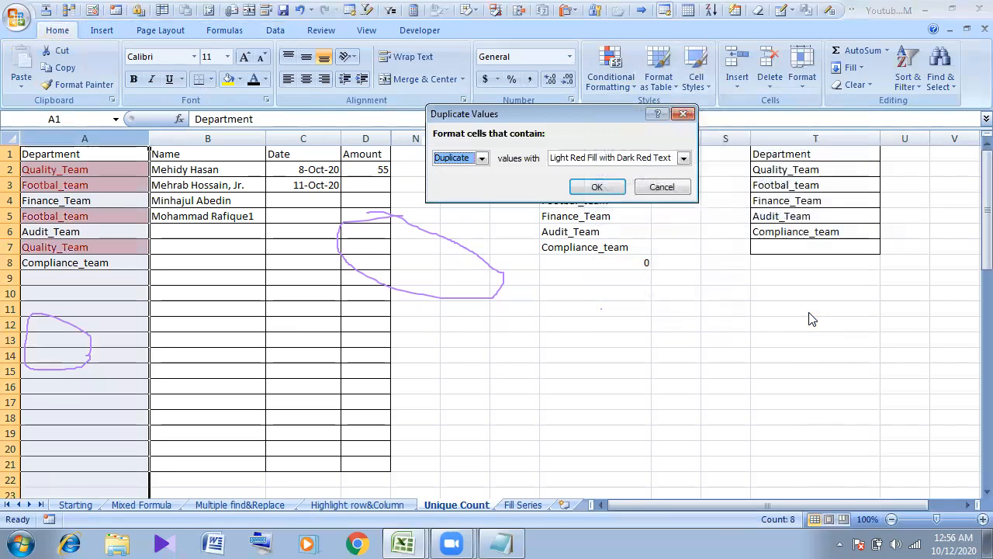
click(594, 188)
click(172, 309)
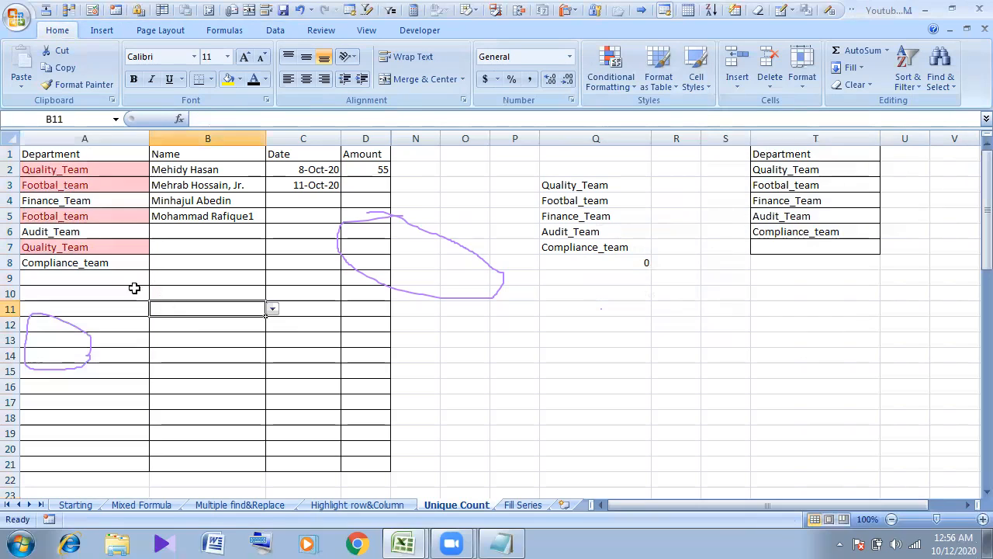
click(39, 169)
drag(38, 169, 62, 268)
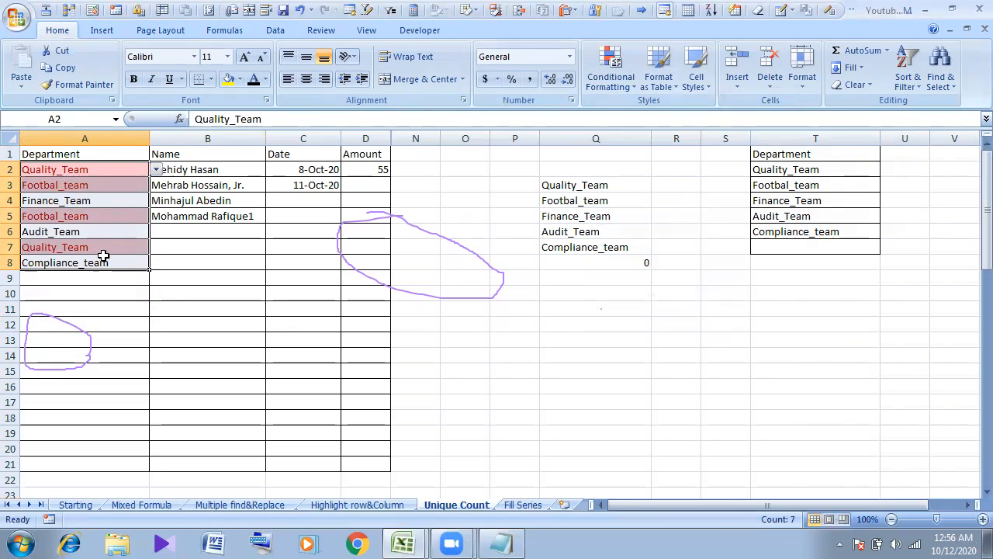
click(642, 354)
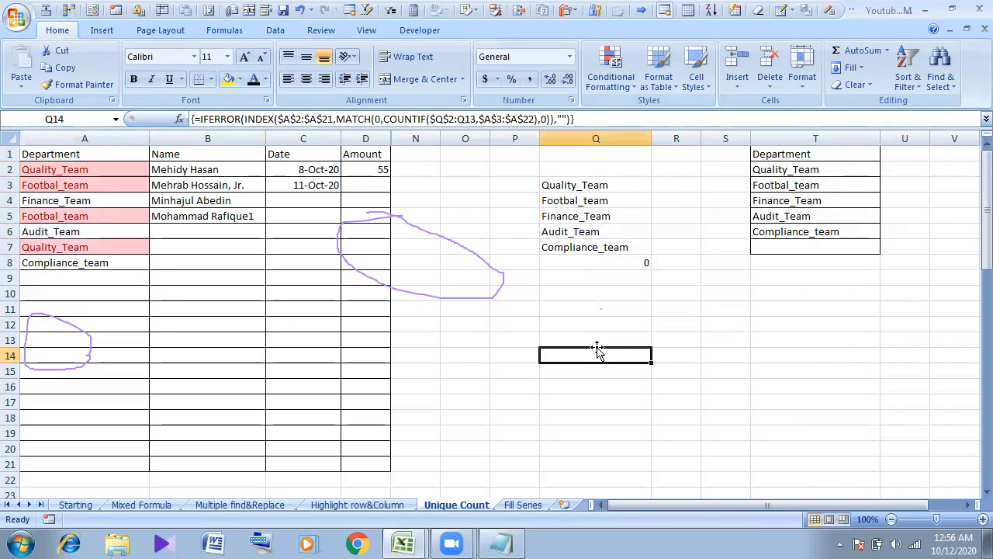
- Clear the copied department list from column T
drag(43, 169, 44, 184)
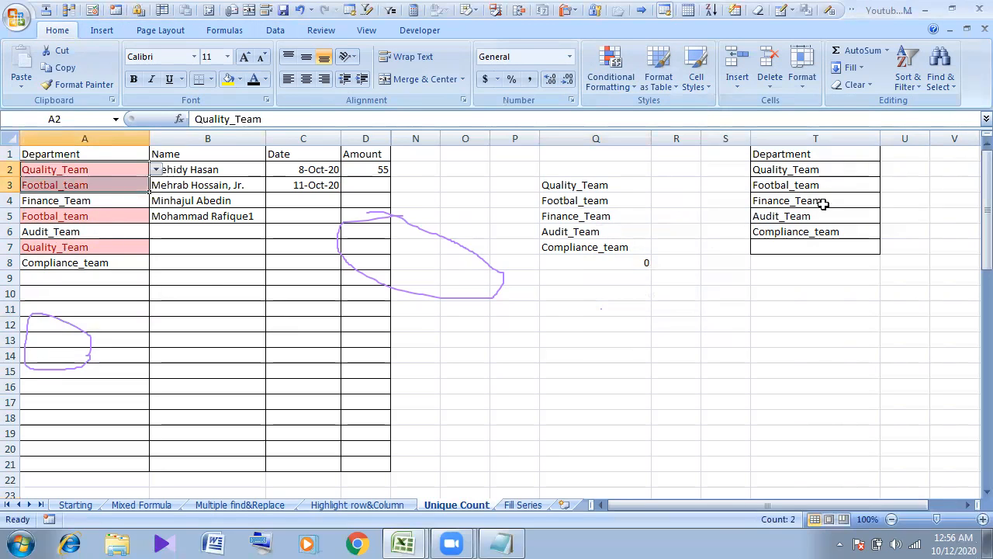
click(793, 124)
key(Delete)
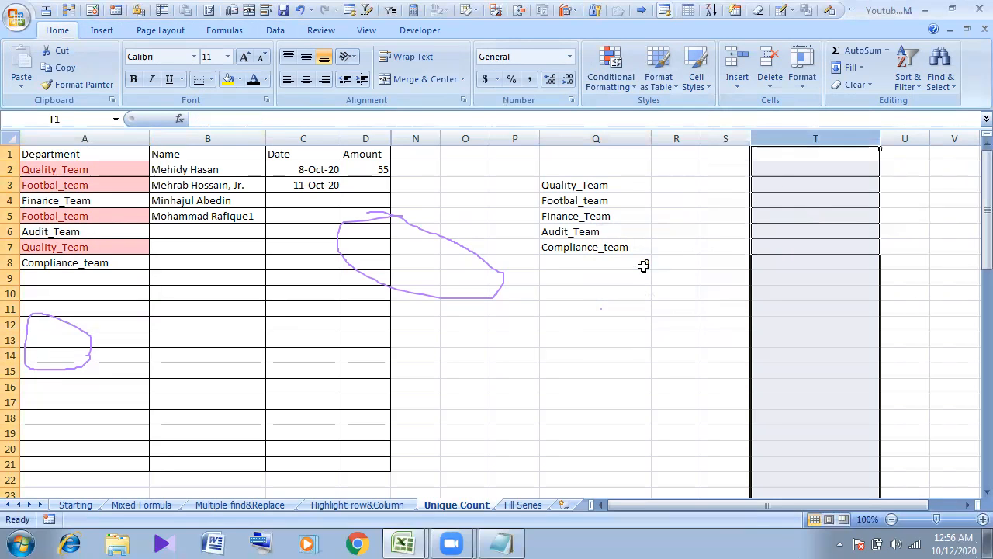
- Clear the extracted unique department list from Q3:R9, and undo the deletion
drag(561, 184, 659, 271)
key(Delete)
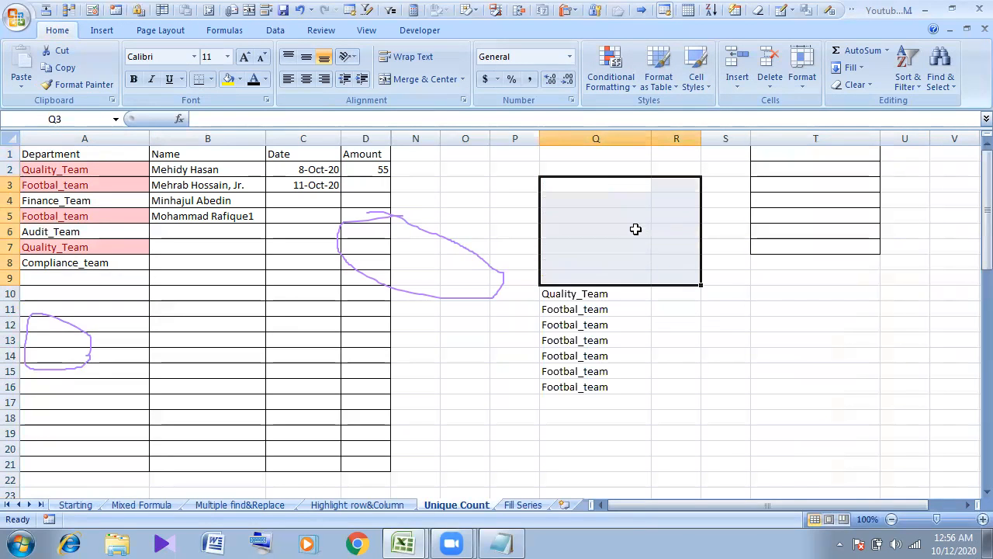
click(639, 352)
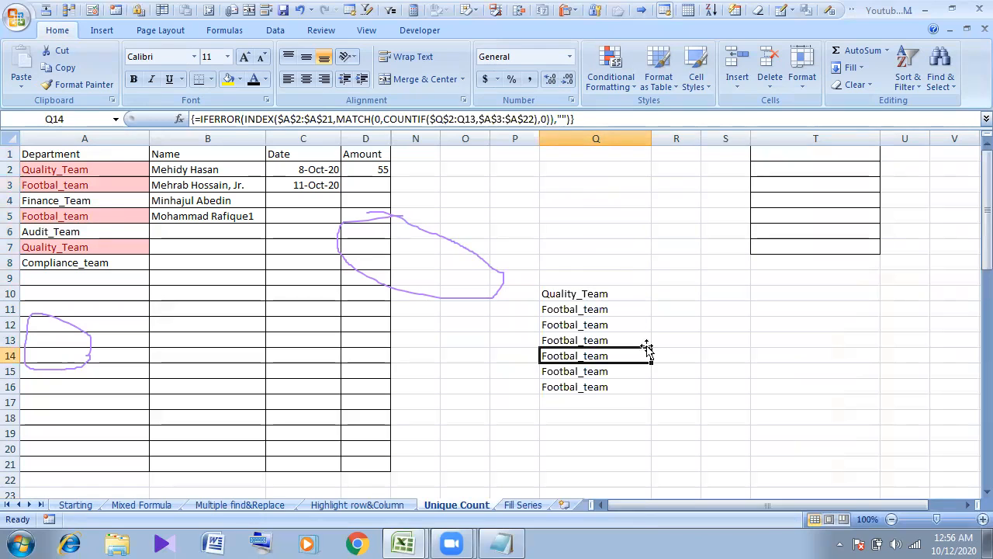
key(ctrl+z)
- Re-enter the IFERROR, INDEX, MATCH and COUNTIF formula in cell Q3 as an array formula
click(571, 184)
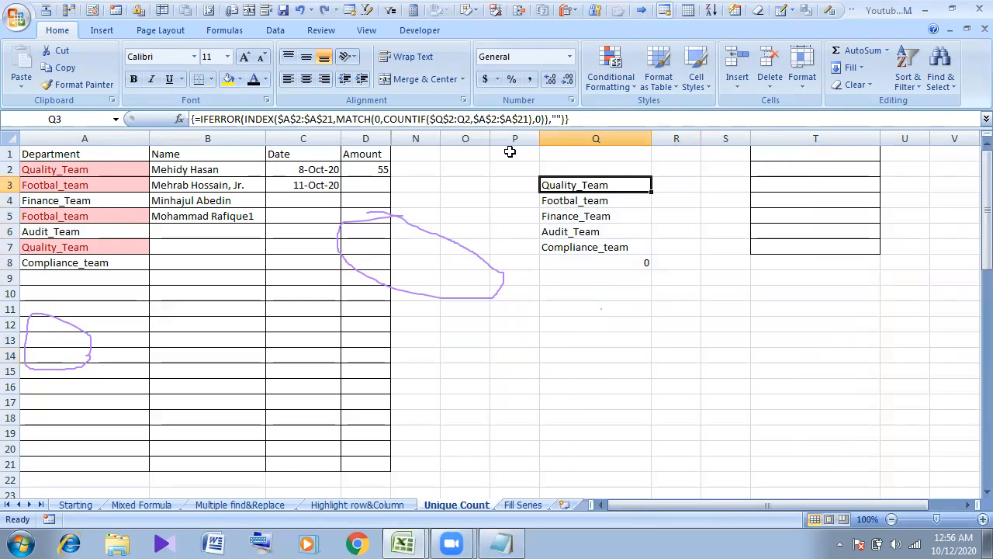
click(592, 119)
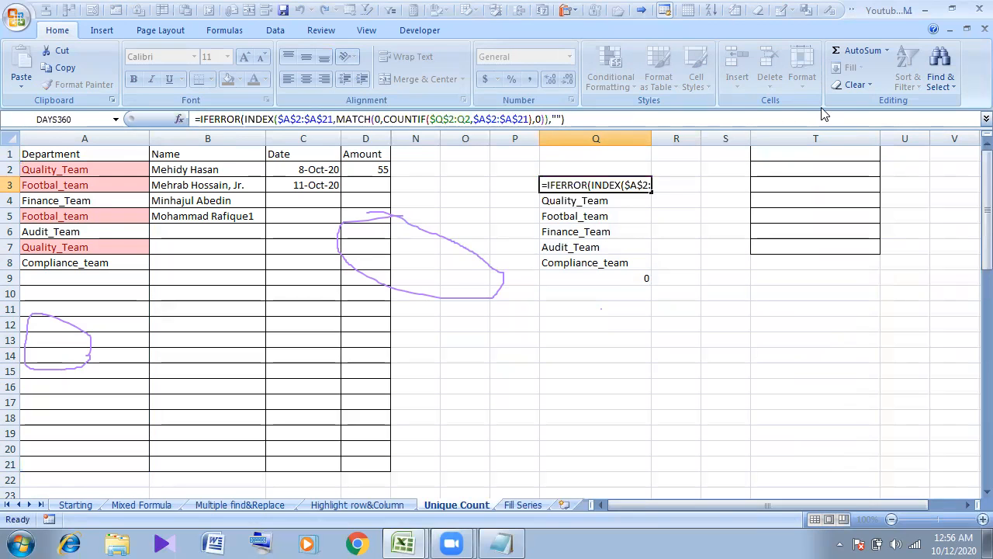
key(ctrl+shift+Return)
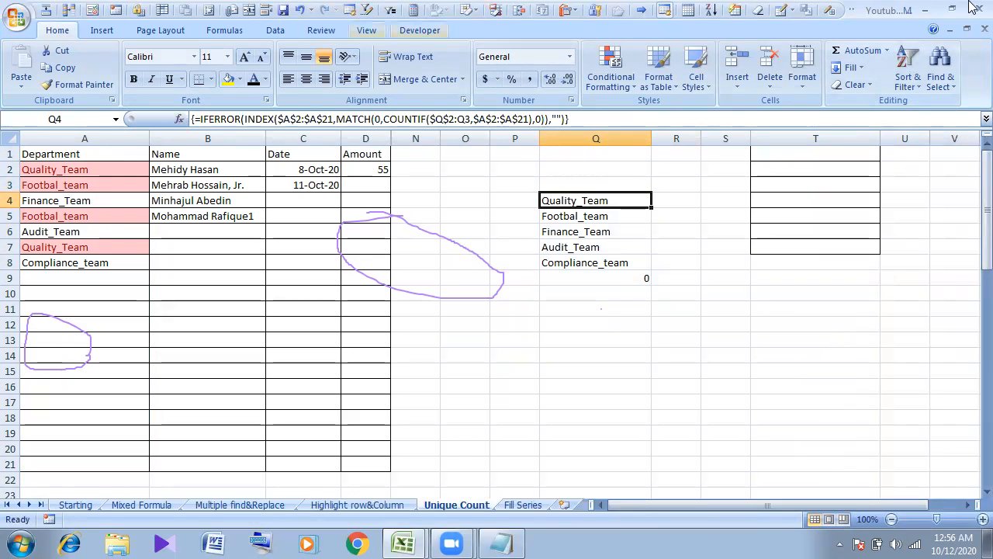
click(596, 190)
click(590, 119)
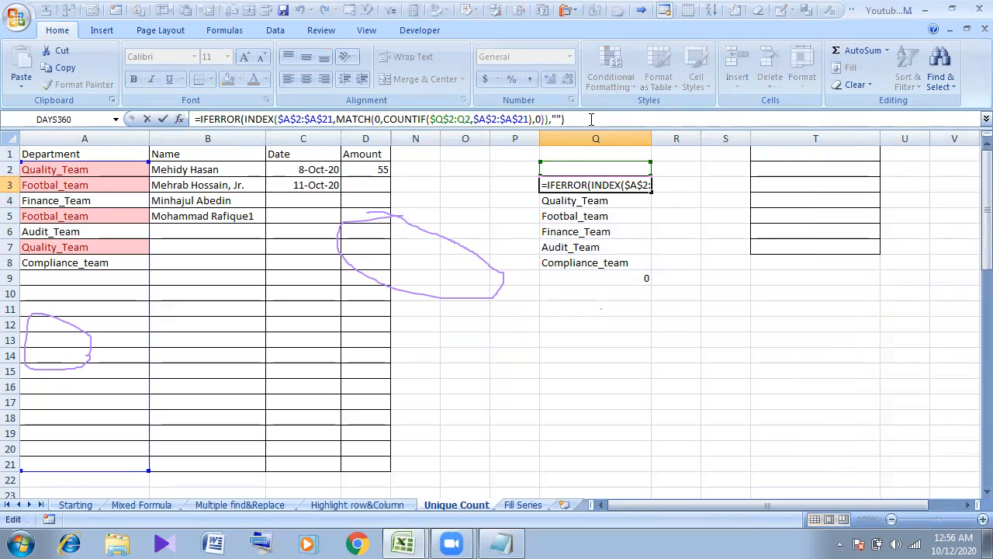
key(ctrl+shift+Return)
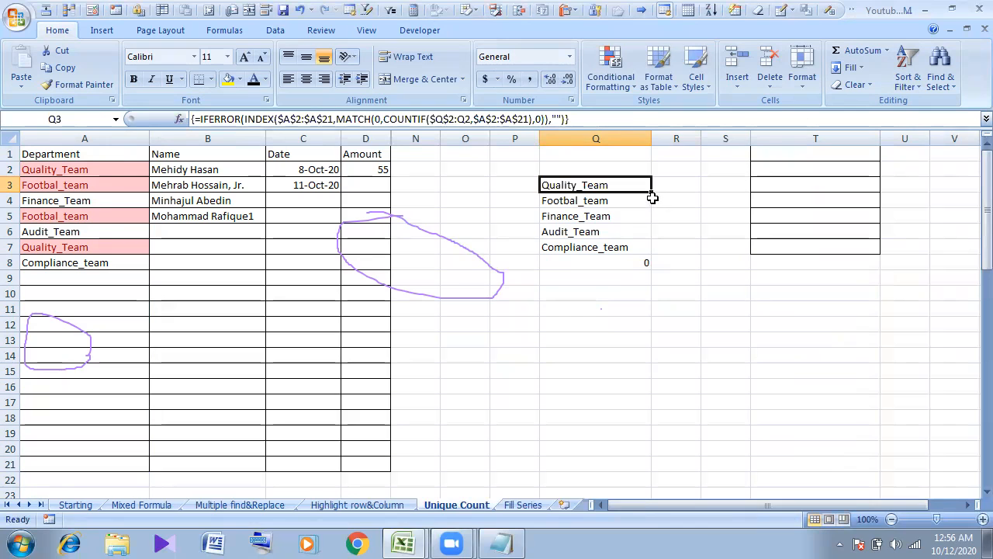
- Change the department in cell A4 to Audit_Team from its list of allowed values
click(87, 200)
click(156, 201)
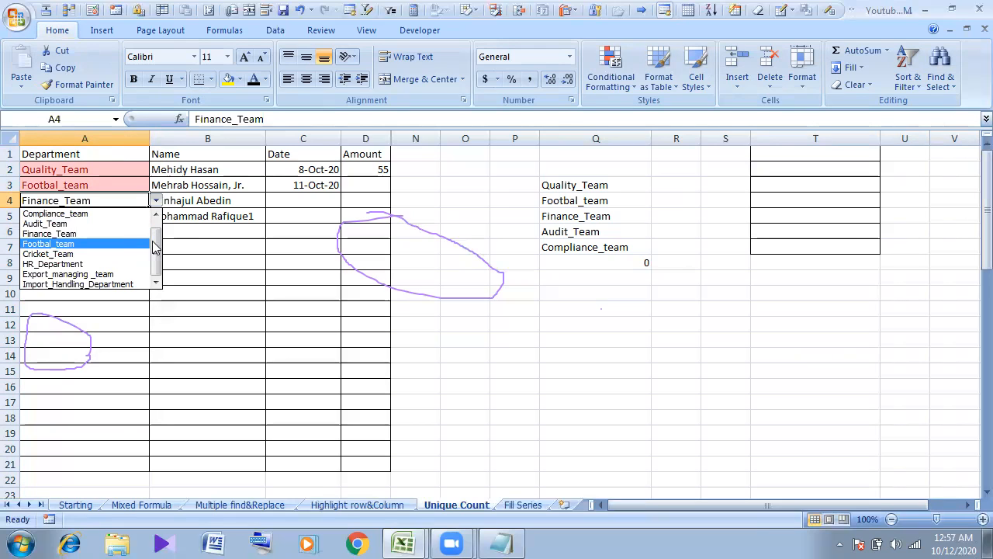
drag(156, 245, 157, 219)
click(36, 234)
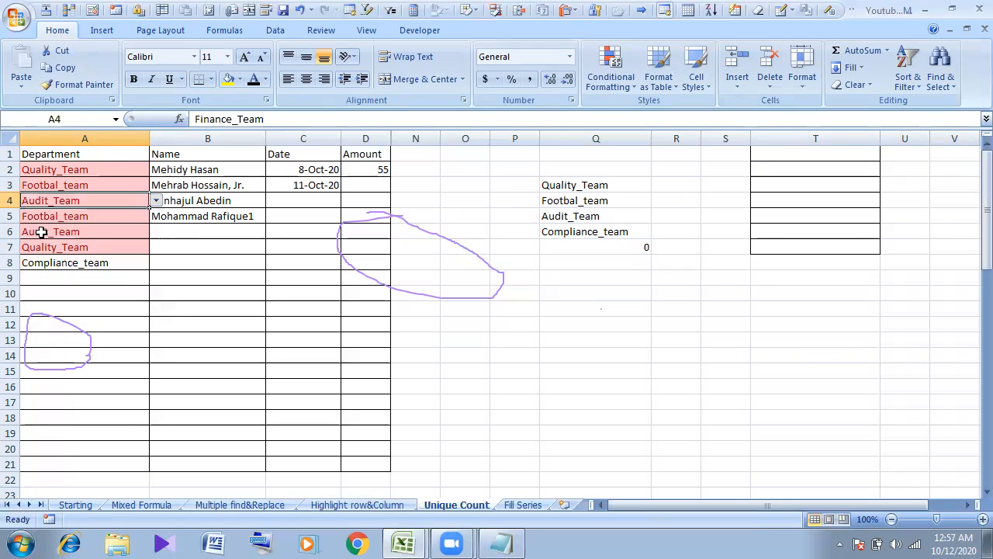
- Change the department in cell A4 to Import_Handling_Department and check the corresponding entry in the unique list
click(156, 201)
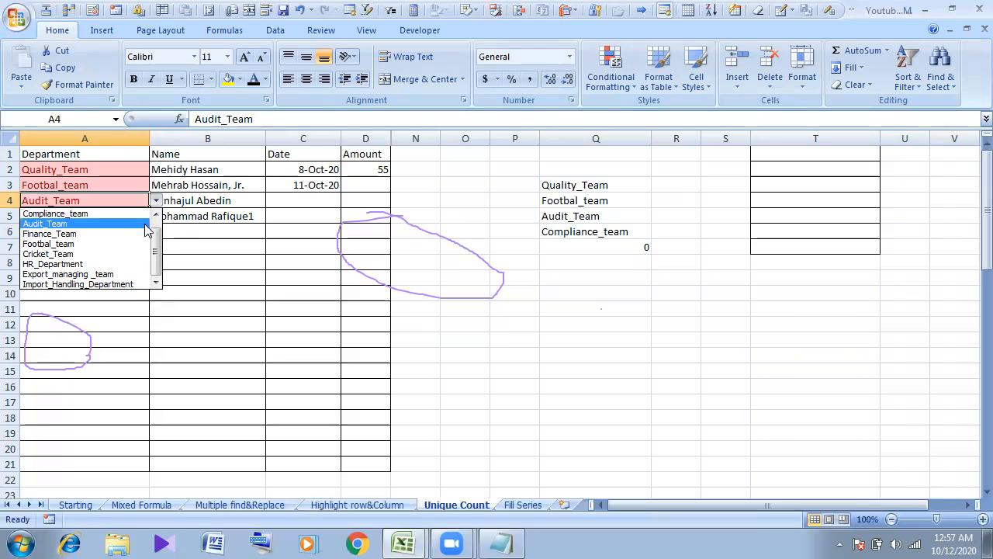
click(111, 284)
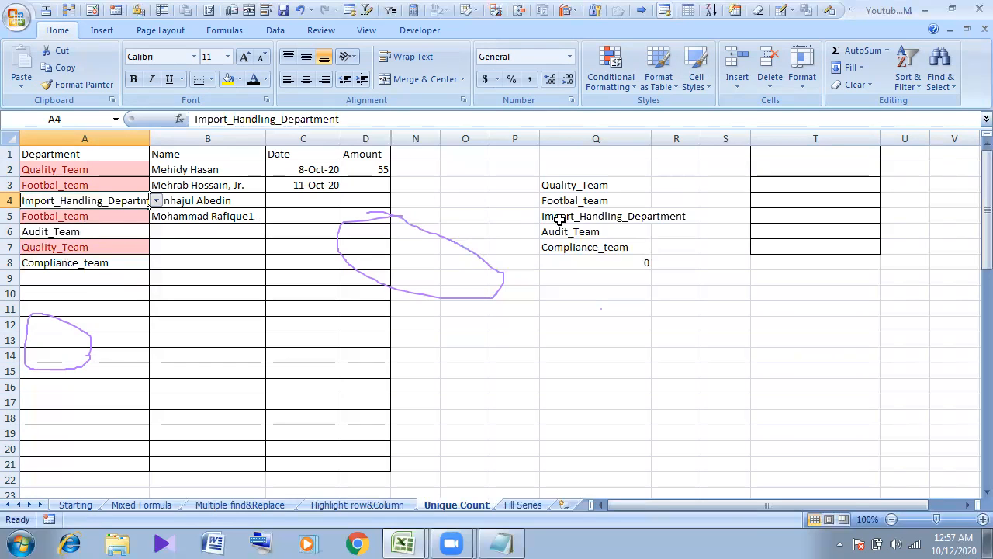
click(558, 220)
- Fill the empty department cell A9 with Audit_Team from its list of allowed values
click(105, 233)
click(126, 261)
click(131, 277)
click(155, 277)
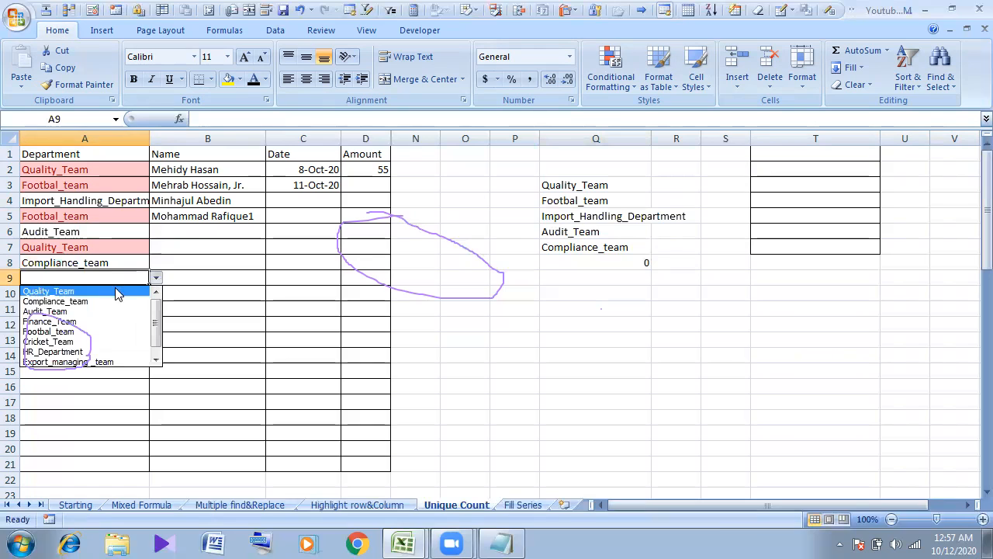
click(86, 311)
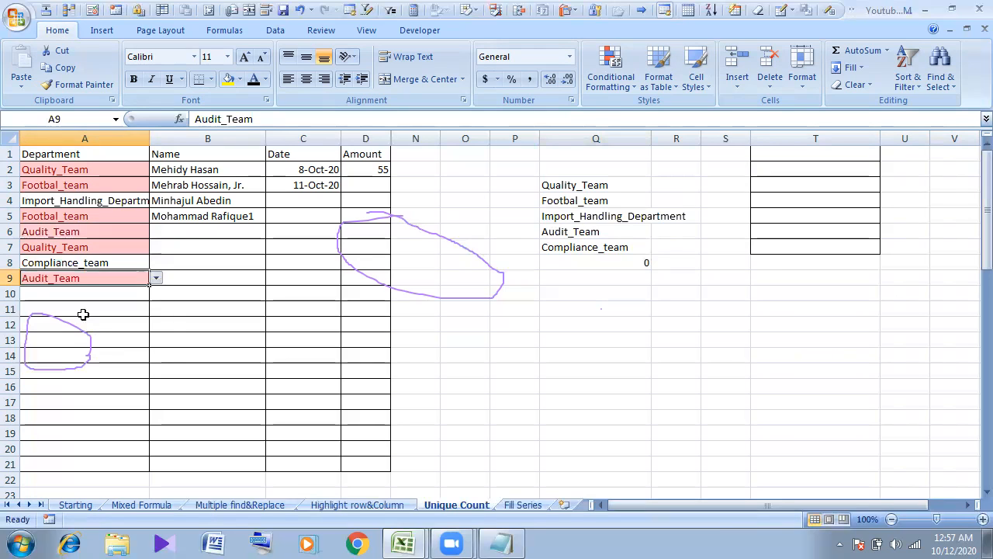
- Set the department in cell A10 to Finance_Team and compare the unique list in column Q with column A
click(129, 294)
click(155, 294)
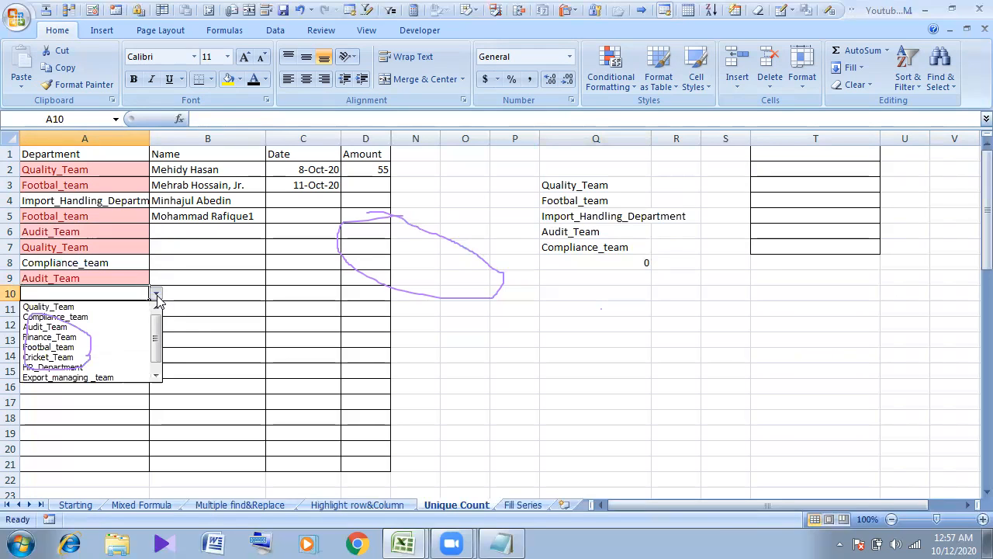
click(78, 345)
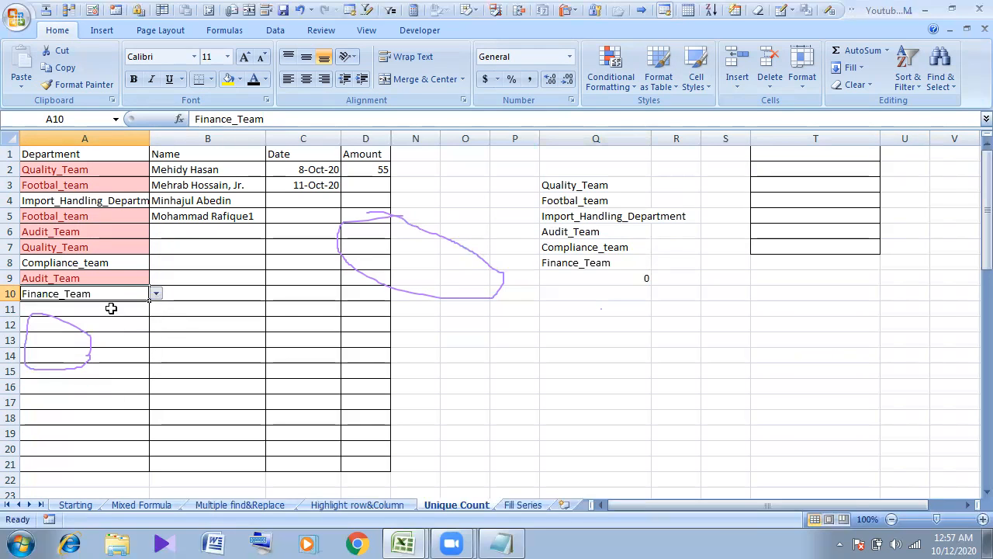
drag(568, 183, 582, 264)
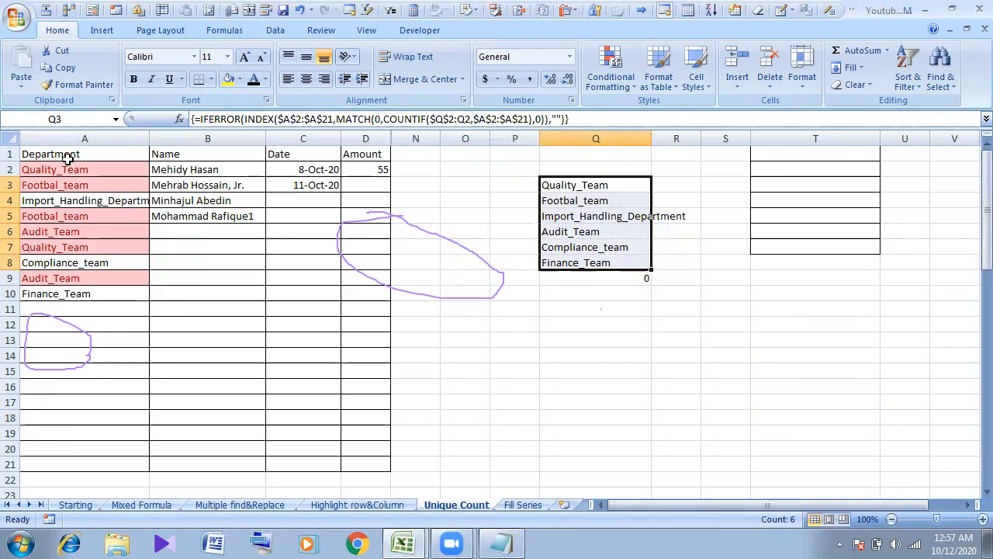
drag(69, 158, 84, 290)
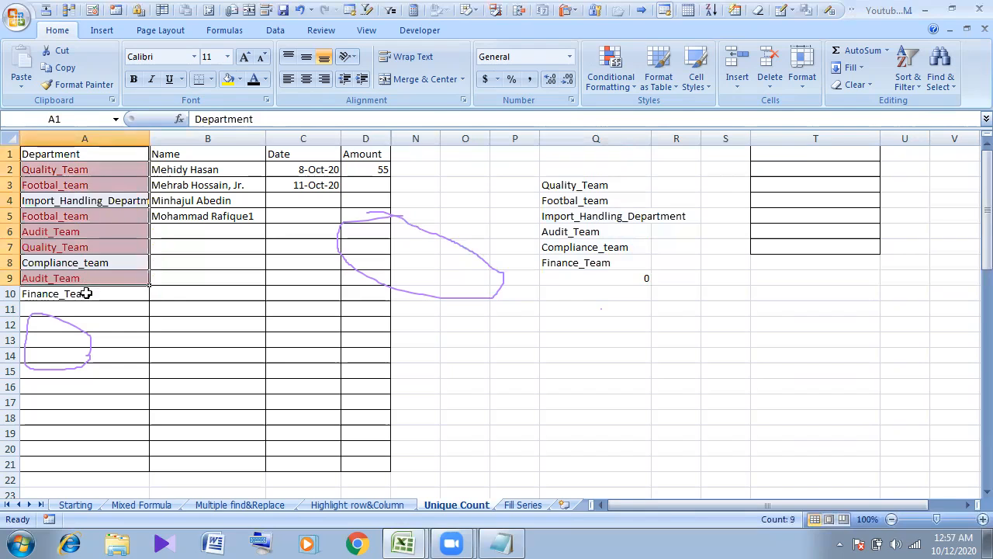
- Set the department in cell A10 to Cricket_Team
click(85, 293)
click(155, 294)
click(77, 347)
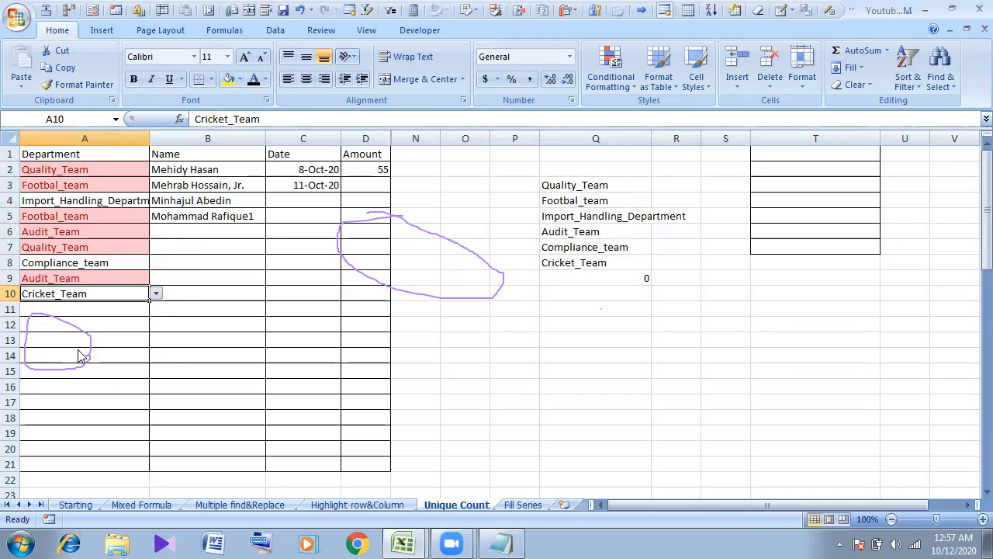
click(211, 300)
click(274, 295)
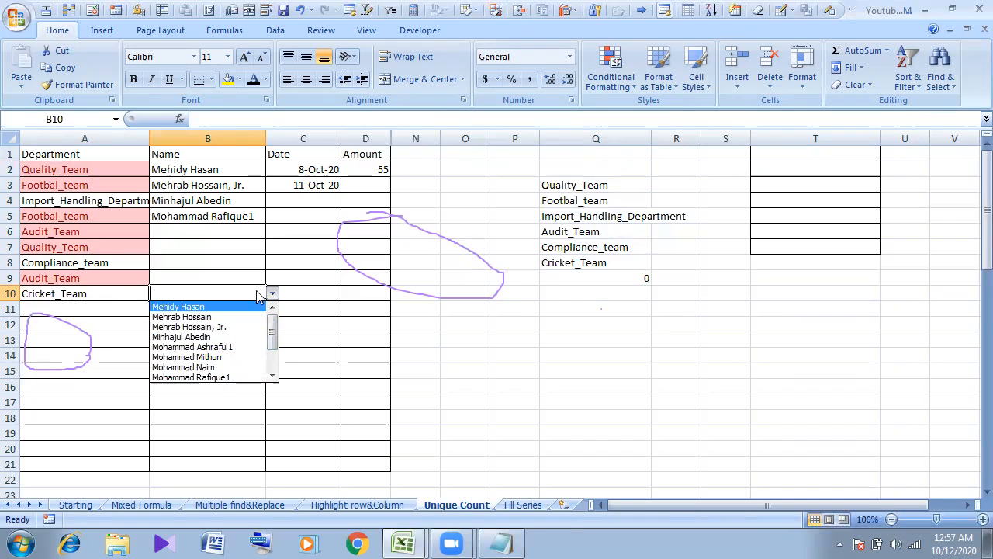
key(Escape)
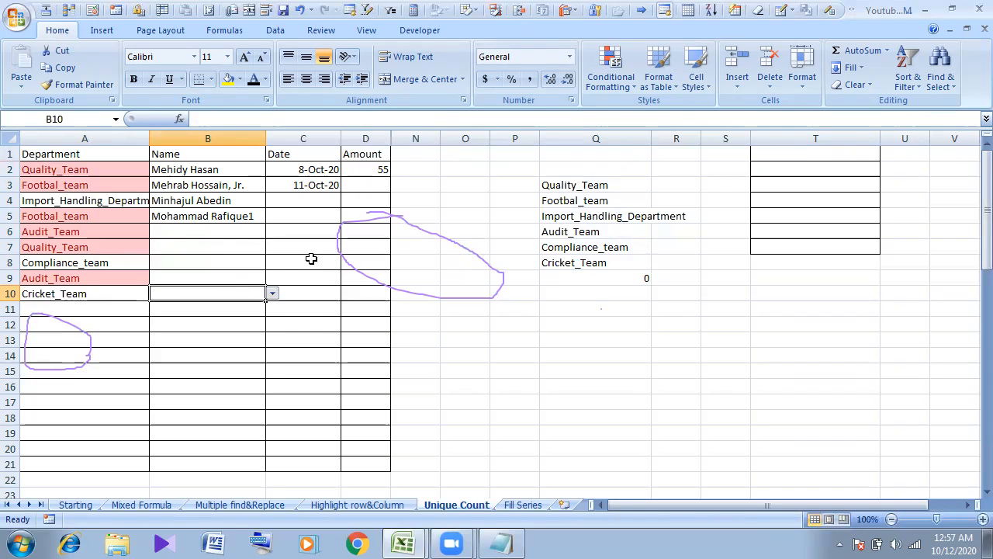
- Enter the date 10/12/2020 in cells C9 and C7 from their lists of allowed dates
click(305, 276)
click(347, 278)
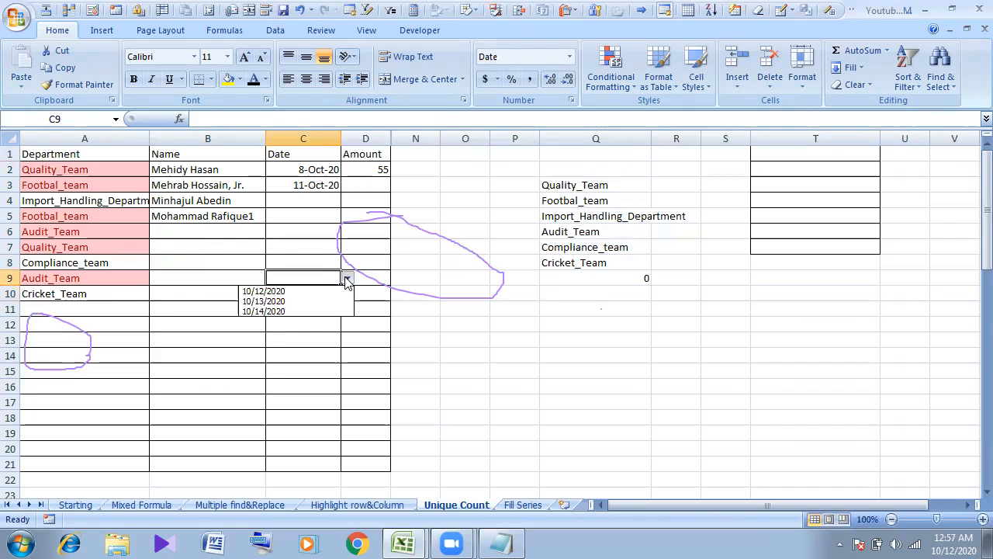
click(268, 292)
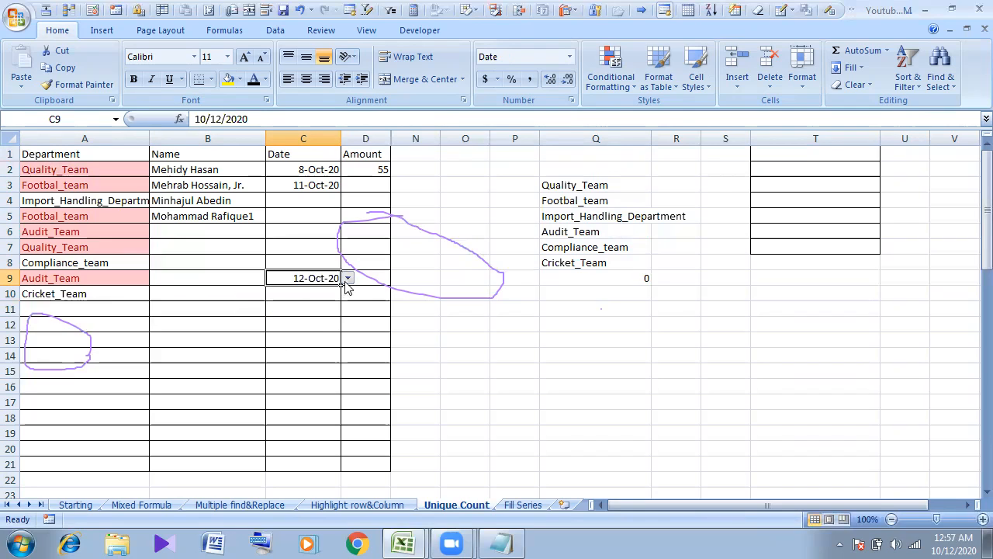
click(310, 247)
click(348, 247)
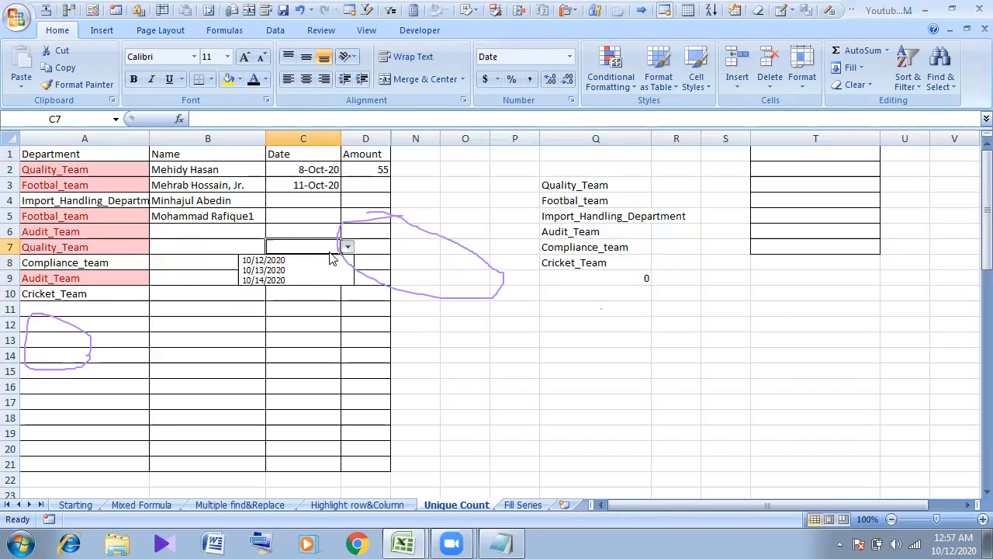
click(318, 260)
- Widen column N to about twice its width
drag(222, 346, 232, 356)
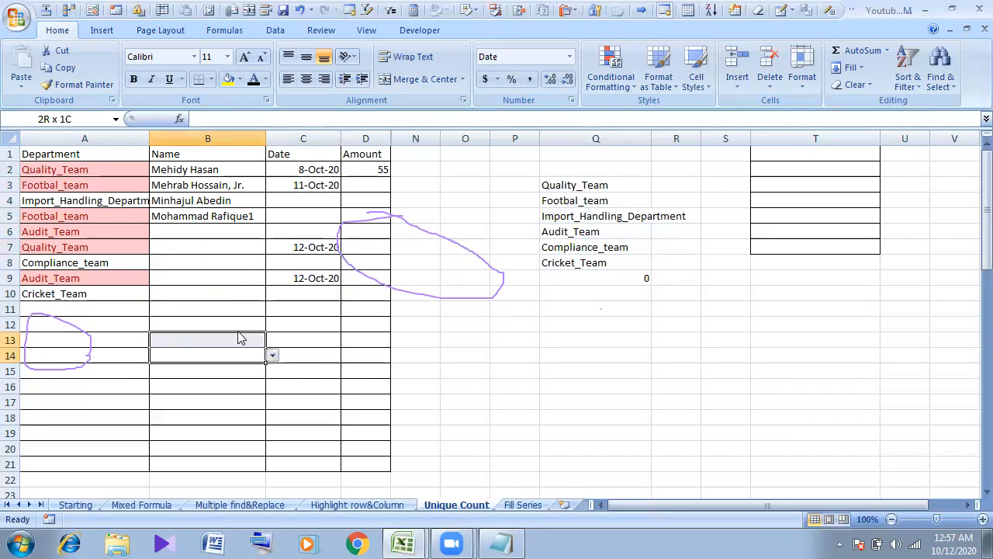
click(413, 342)
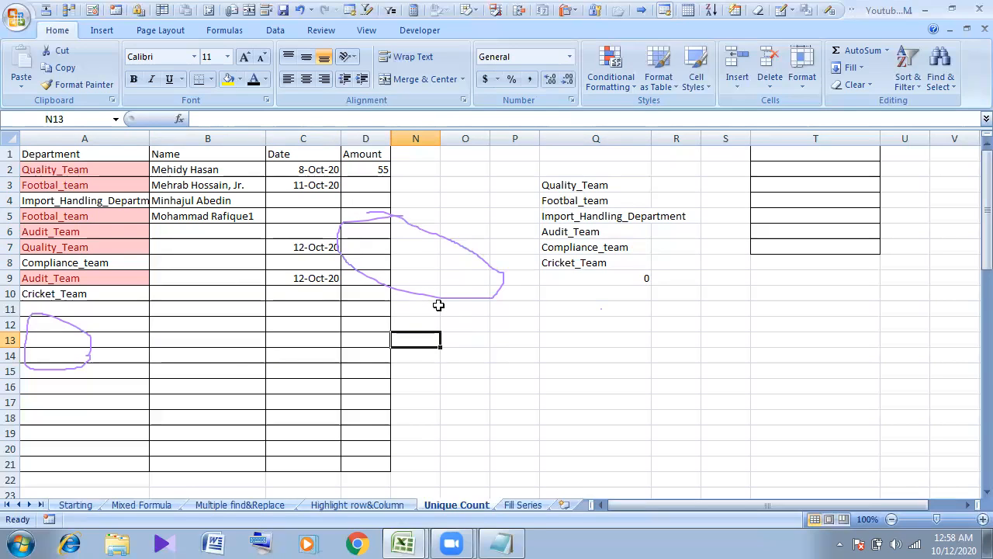
drag(439, 139, 488, 138)
- Try entering the current date 10/12/2020 twice in cell O13, separated by a space, and clear the cell
double_click(517, 335)
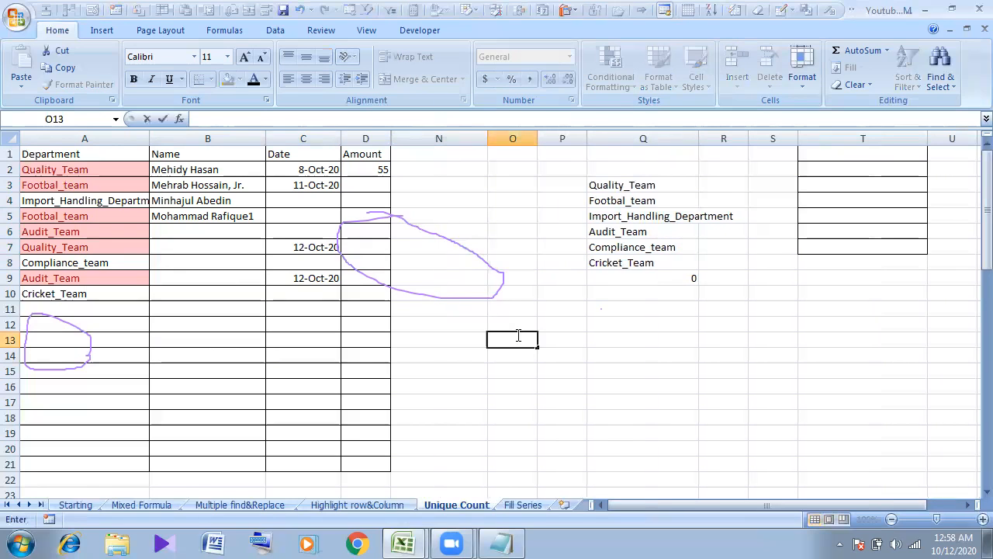
key(ctrl+semicolon)
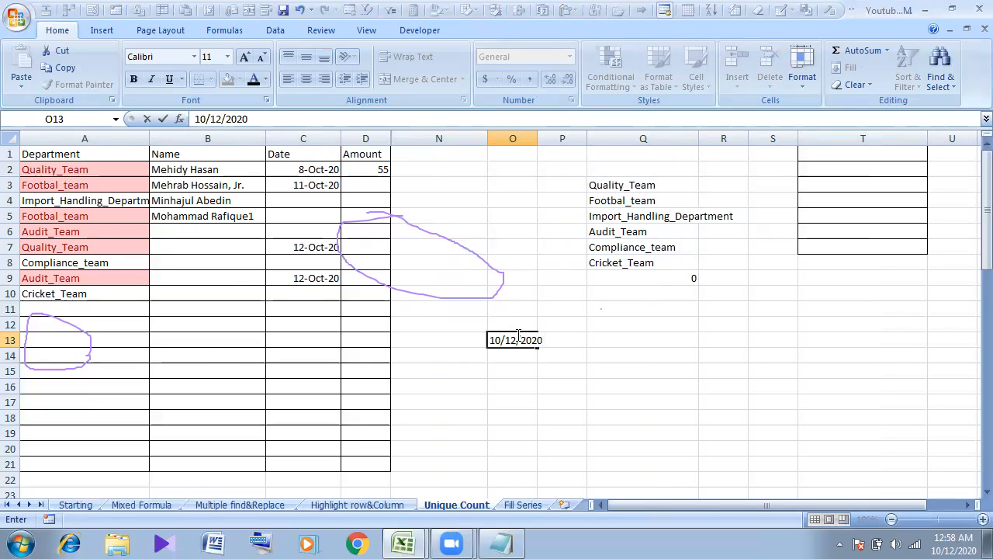
key(ctrl+semicolon)
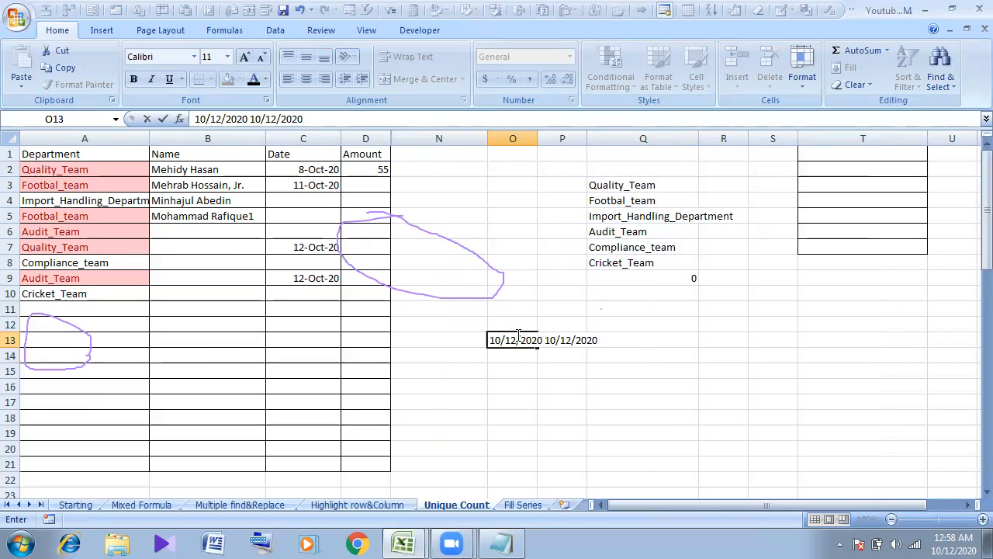
key(BackSpace)
key(BackSpace)
key(BackSpace)
key(BackSpace)
key(BackSpace)
key(BackSpace)
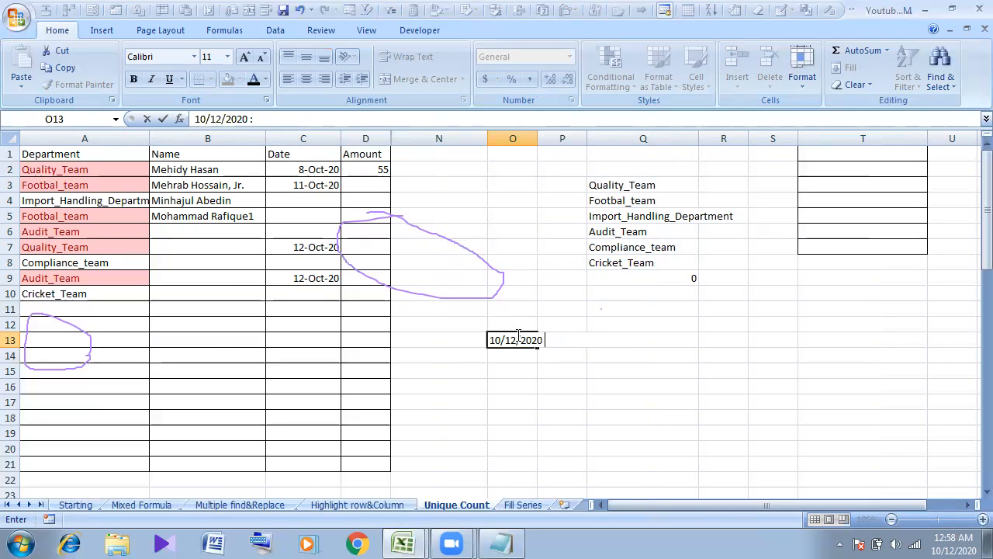
key(ctrl+semicolon)
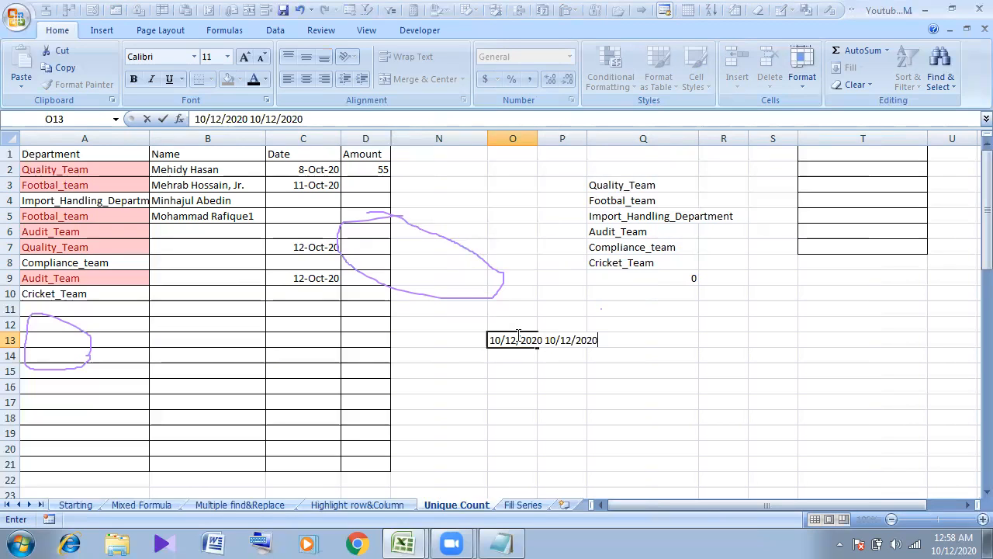
key(Return)
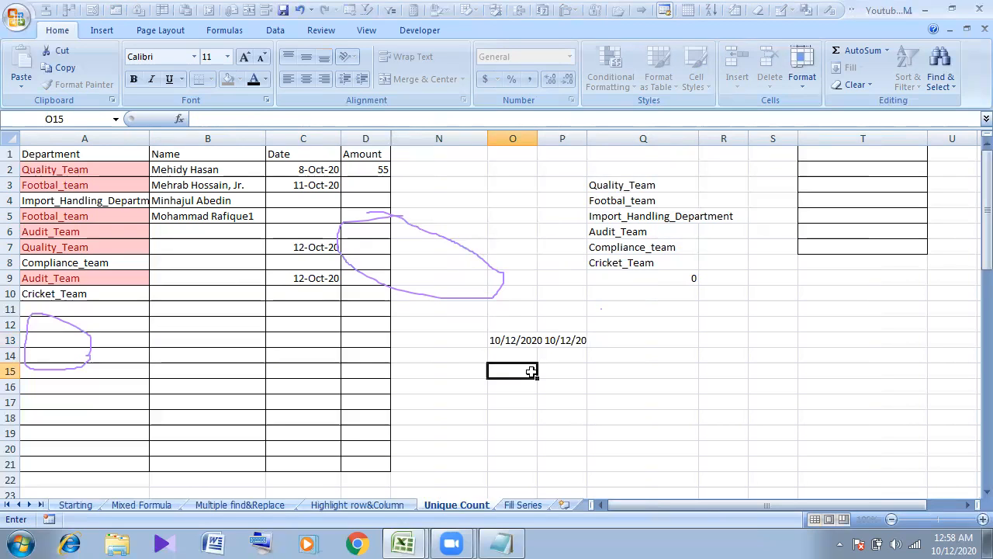
click(521, 339)
key(Delete)
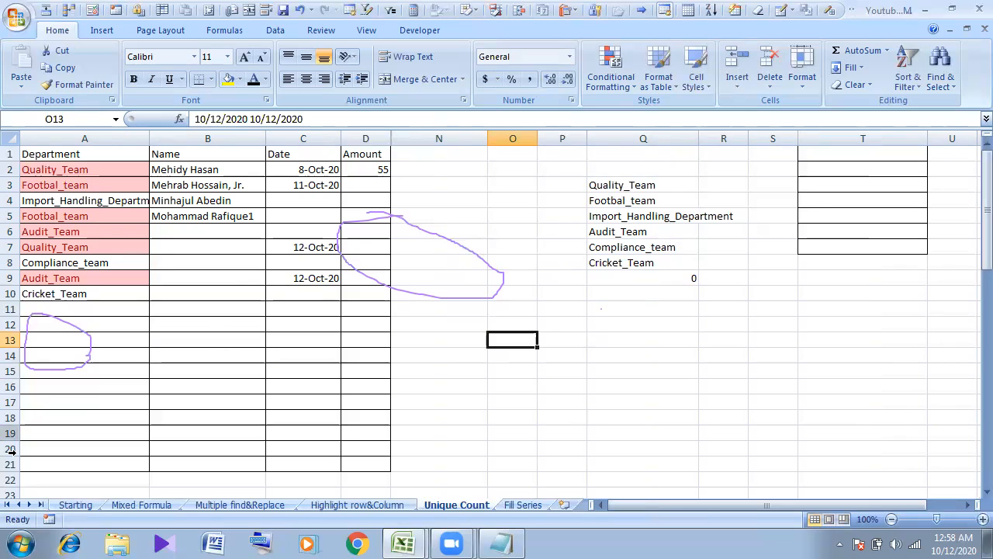